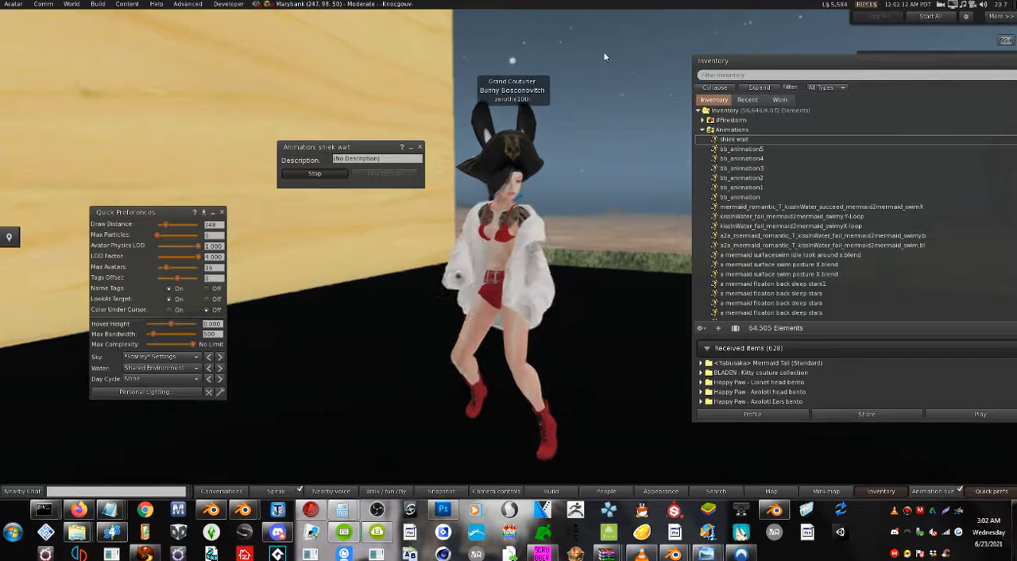
Take off the avatar's white fur coat and view the shiek wait animation playing on the avatar.
left_click_drag(508, 239, 544, 194, "alt")
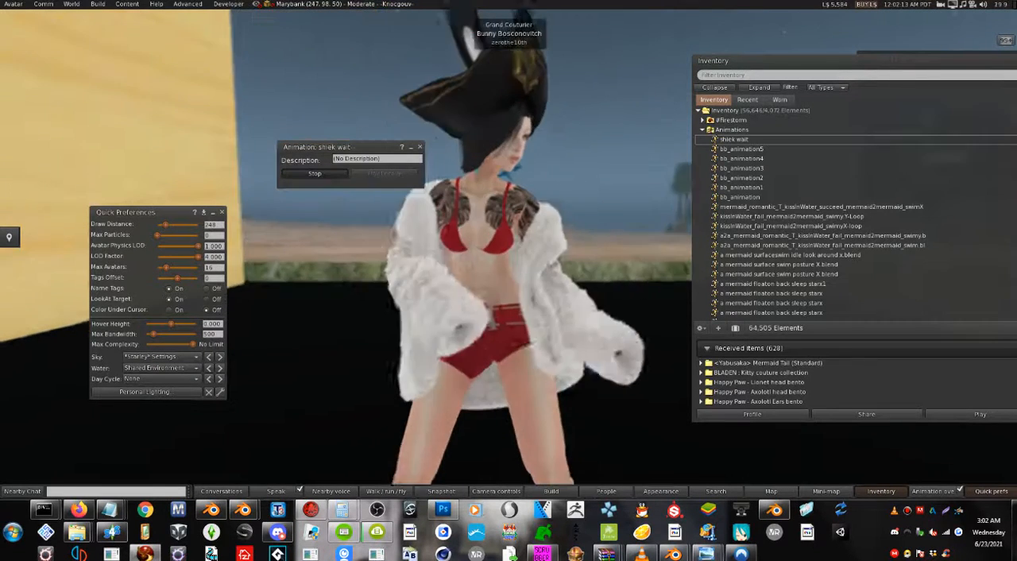
left_click_drag(492, 320, 532, 439, "alt")
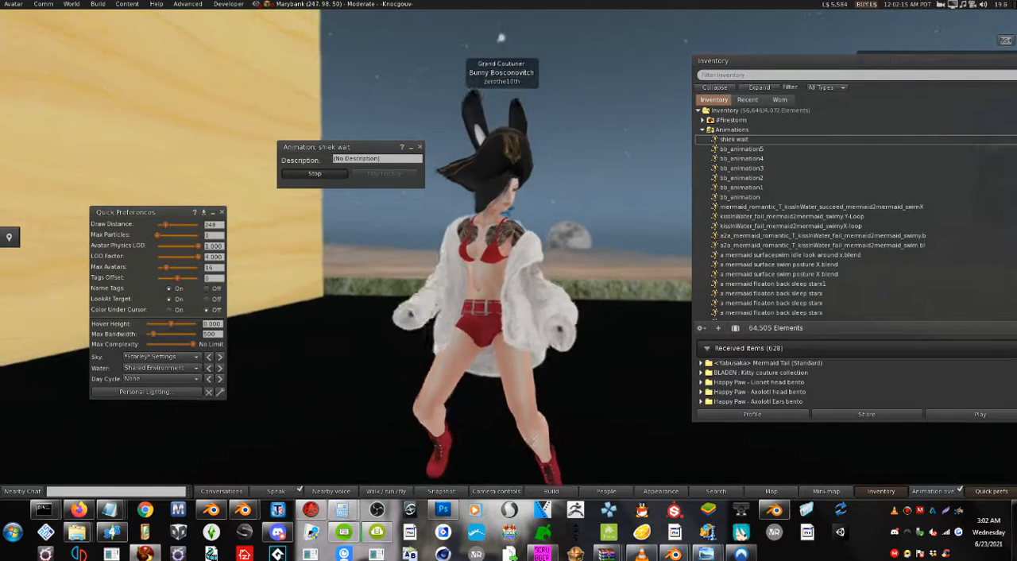
right_click(521, 276)
left_click(497, 271)
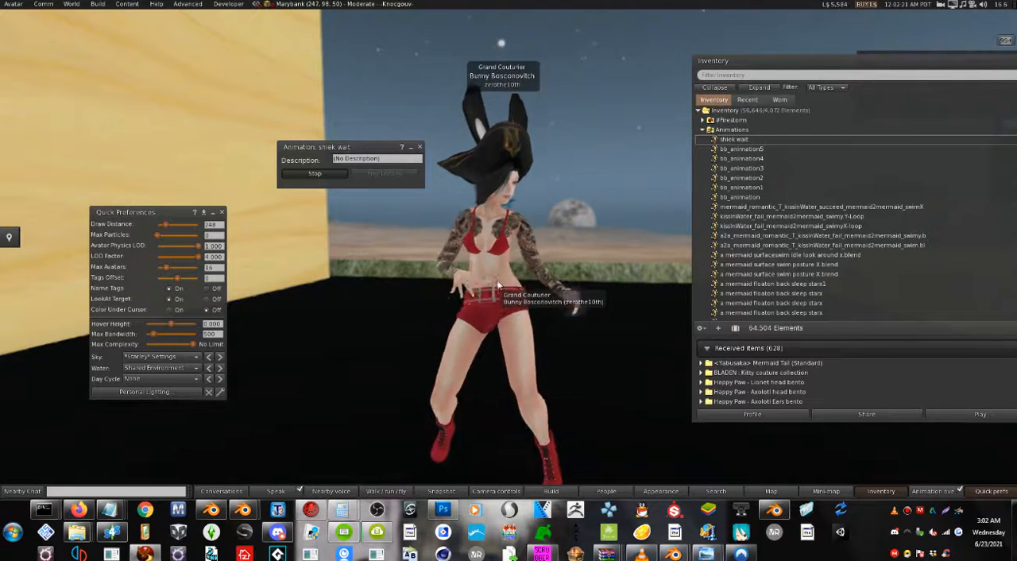
left_click_drag(497, 283, 526, 298, "alt")
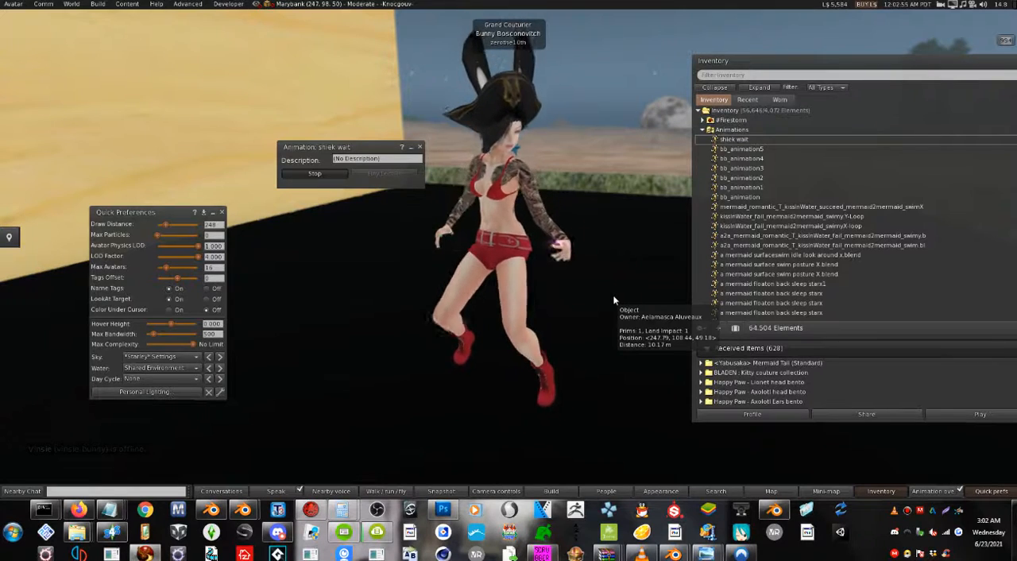
Switch to Blender and examine the wait animation playing on the character and the BentoBuddy rig, leaving the rig deselected.
left_click(774, 511)
scroll(633, 310, "up", 1)
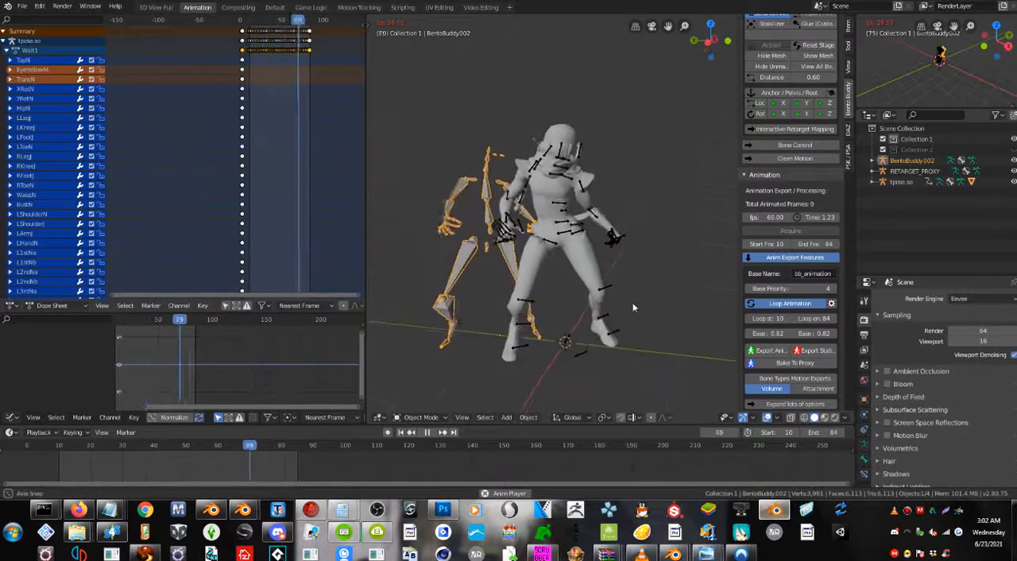
middle_click_drag(611, 304, 596, 186)
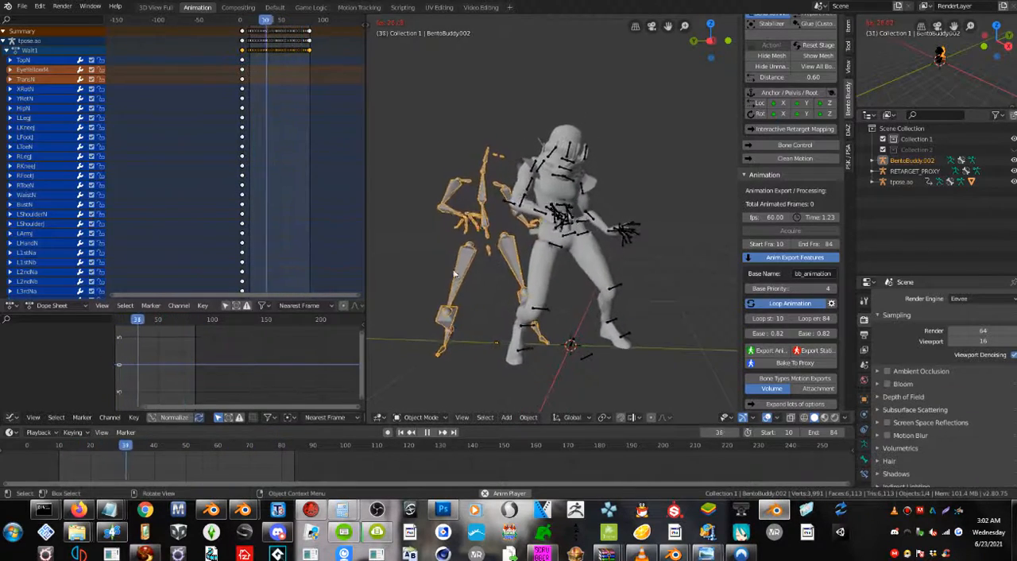
left_click(431, 305)
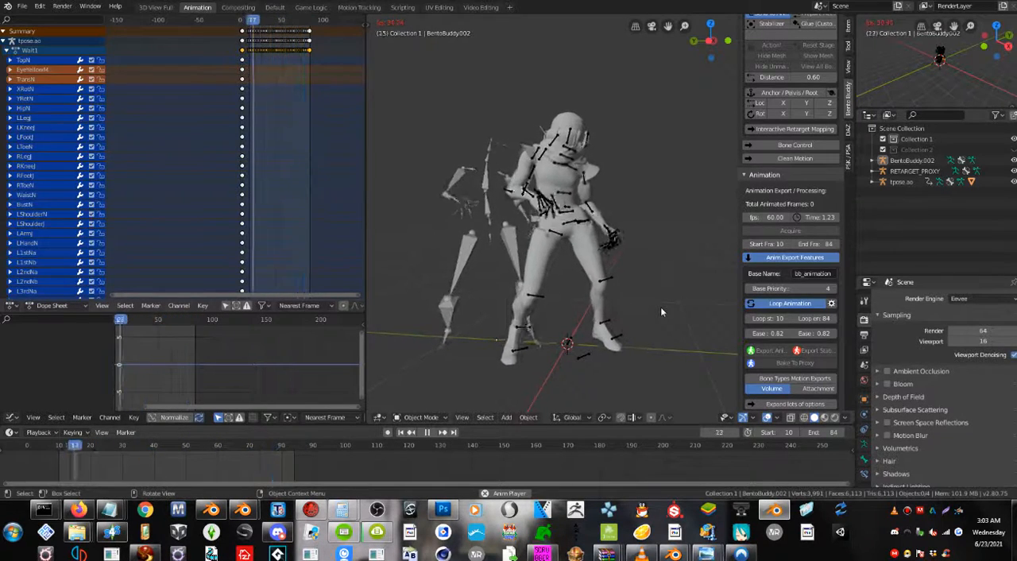
Start a new Blender file from the General template.
left_click(22, 6)
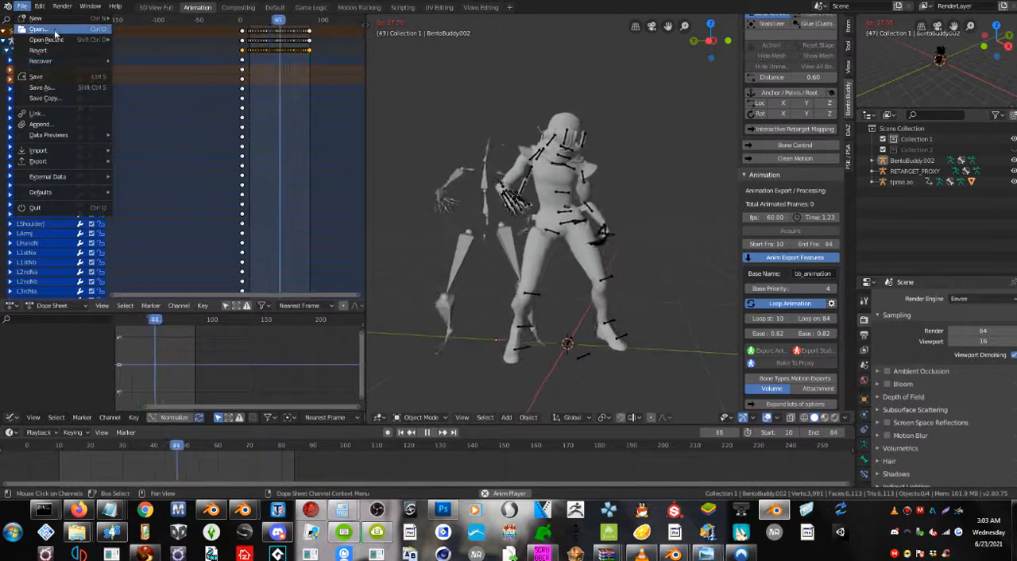
mouse_move(53, 22)
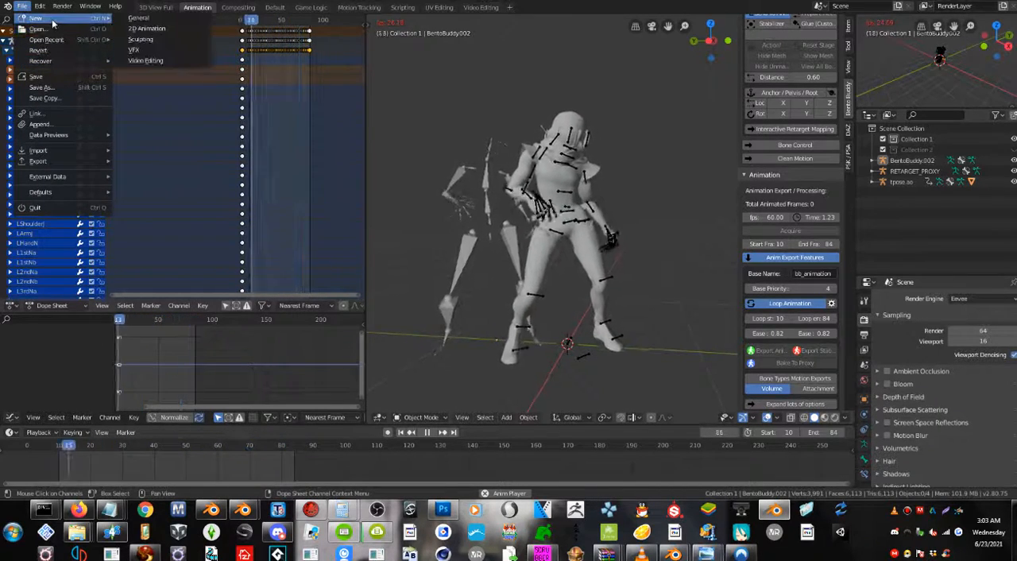
left_click(141, 19)
left_click(537, 262)
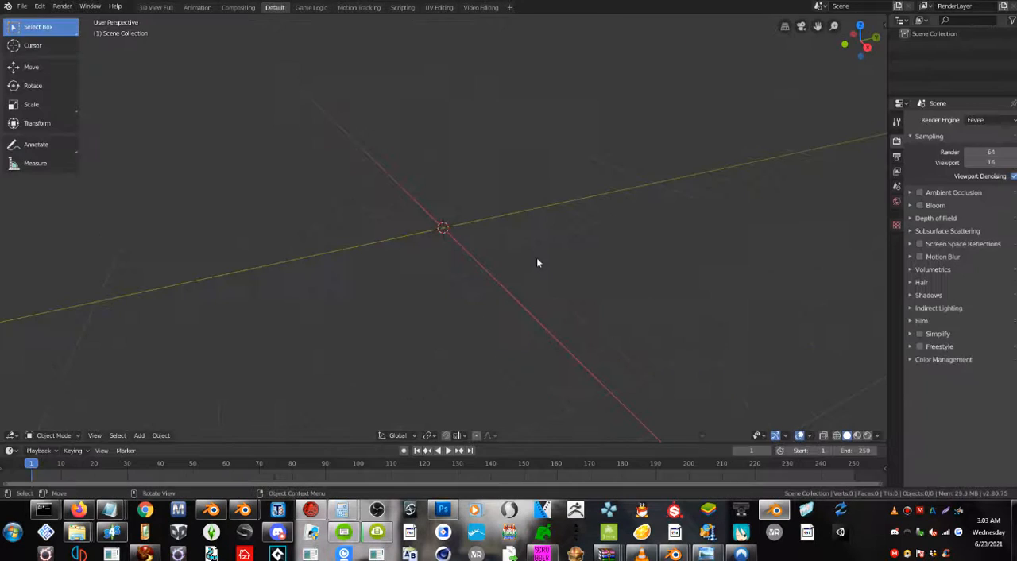
Import the skeleton mesh FitSheik00.psk from the Desktop folder.
left_click(22, 6)
left_click(23, 7)
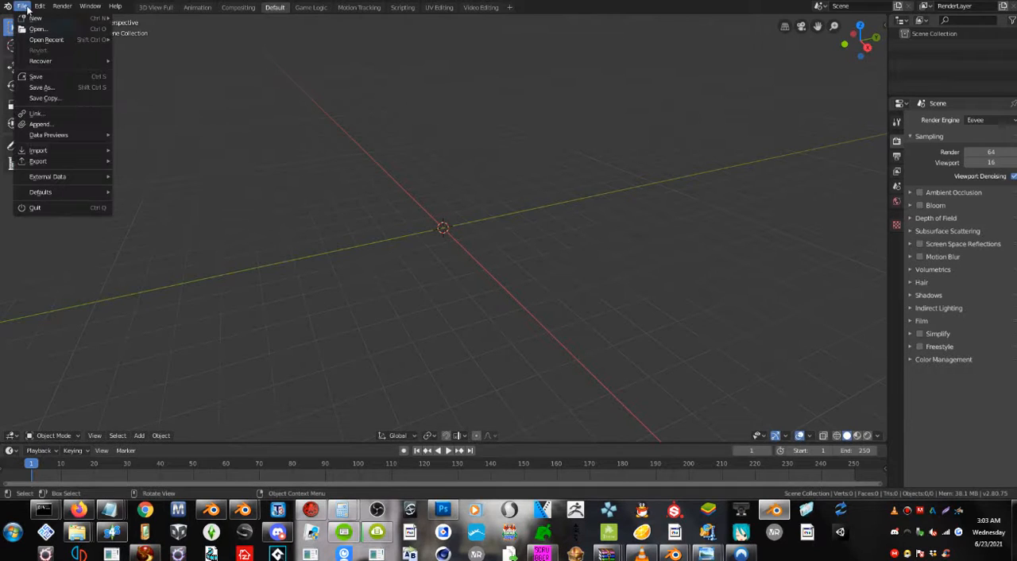
mouse_move(102, 184)
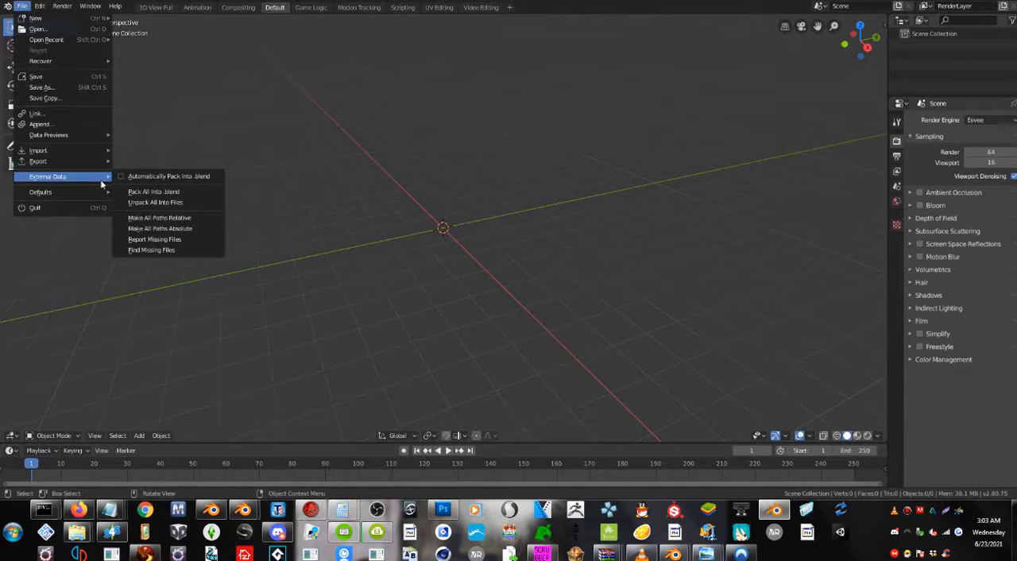
mouse_move(83, 149)
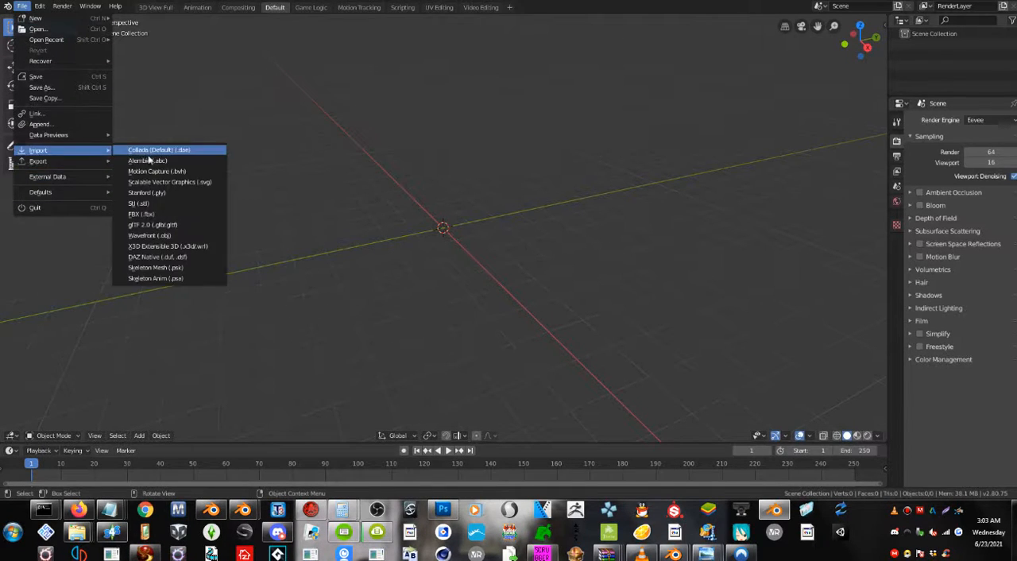
left_click(195, 271)
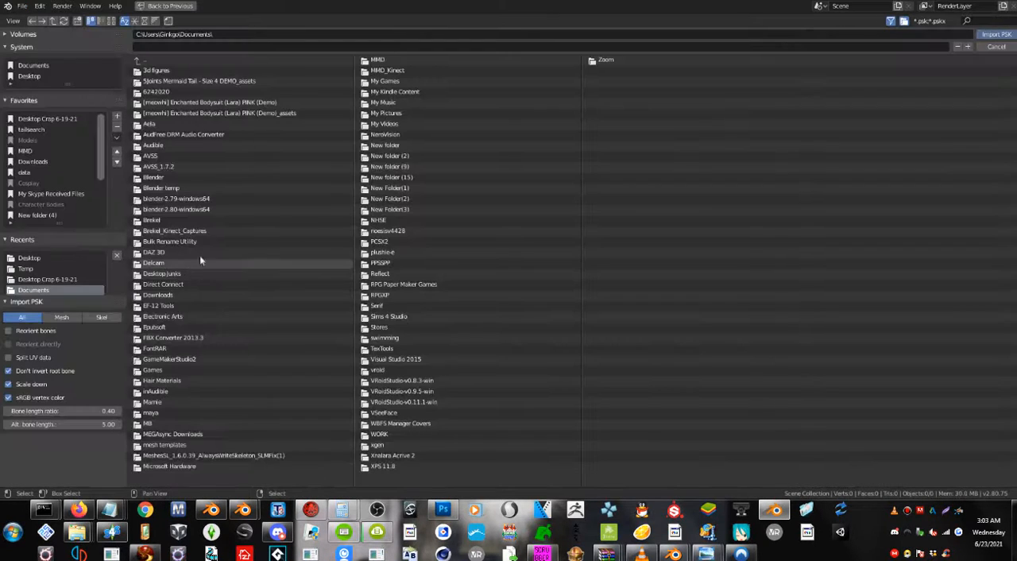
left_click(44, 79)
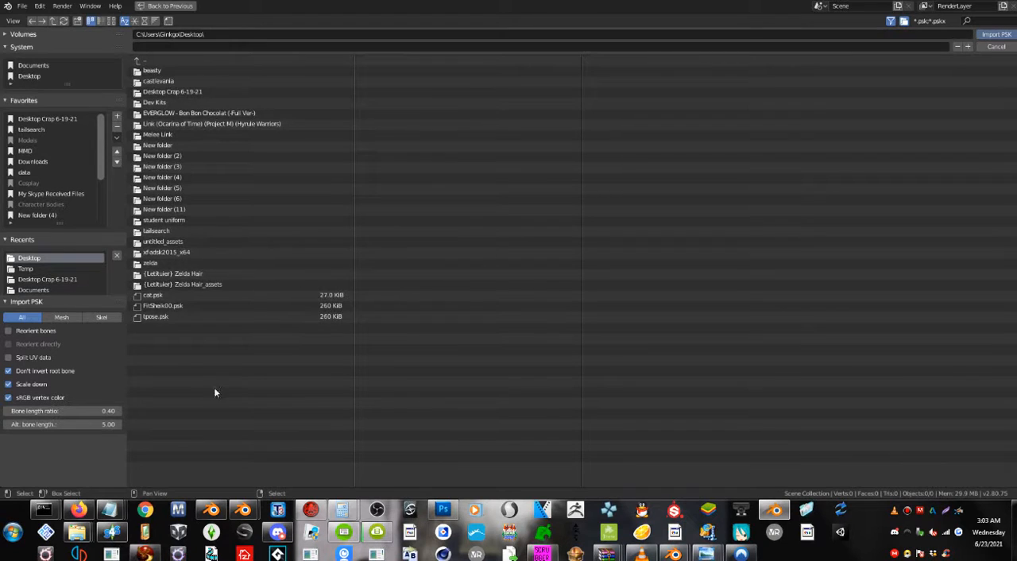
left_click(175, 307)
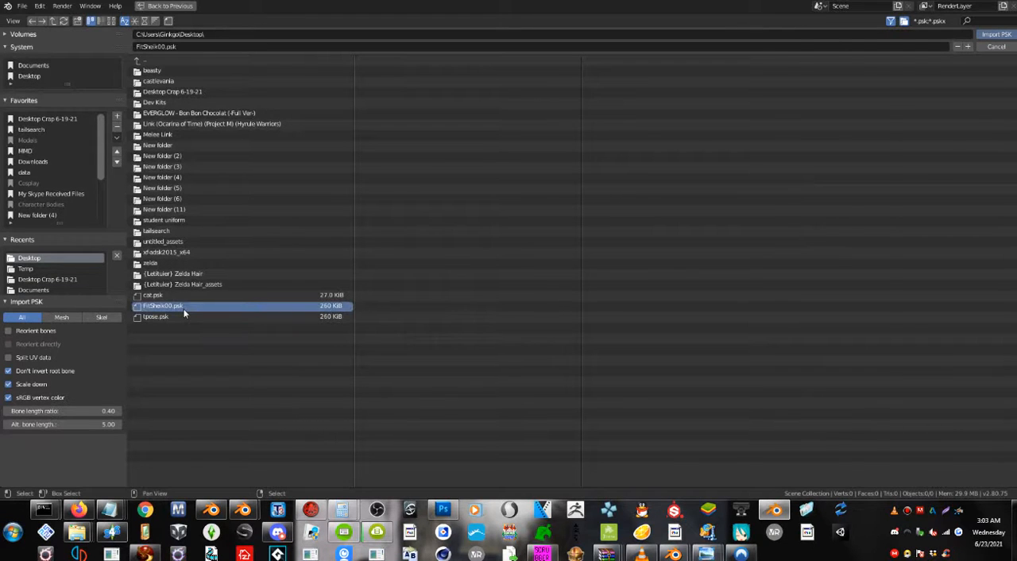
double_click(183, 309)
Scale up the imported FitSheik00 armature uniformly together with its mesh.
middle_click_drag(448, 237, 458, 240)
key("s")
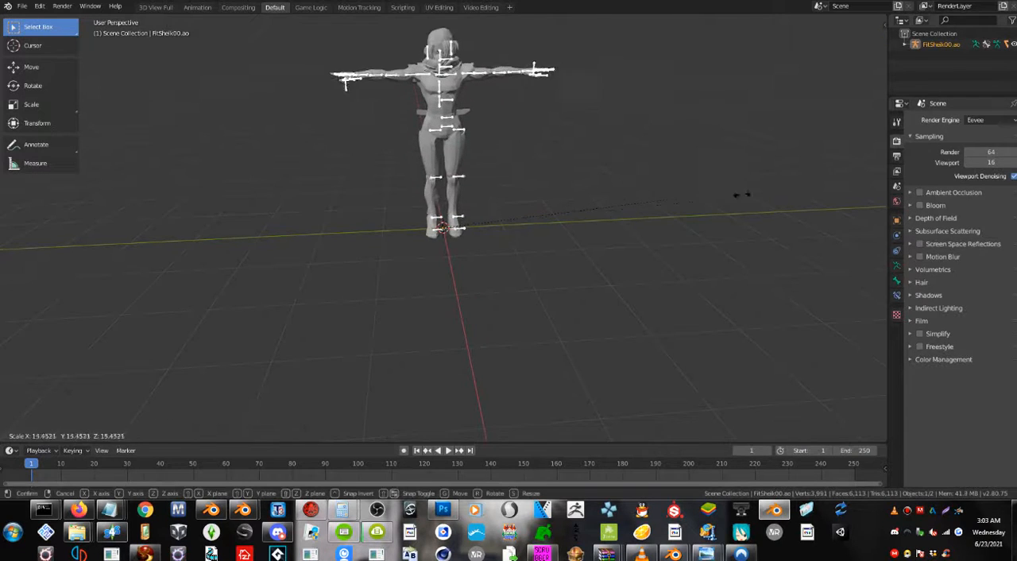
left_click(664, 193)
middle_click_drag(458, 141, 442, 197)
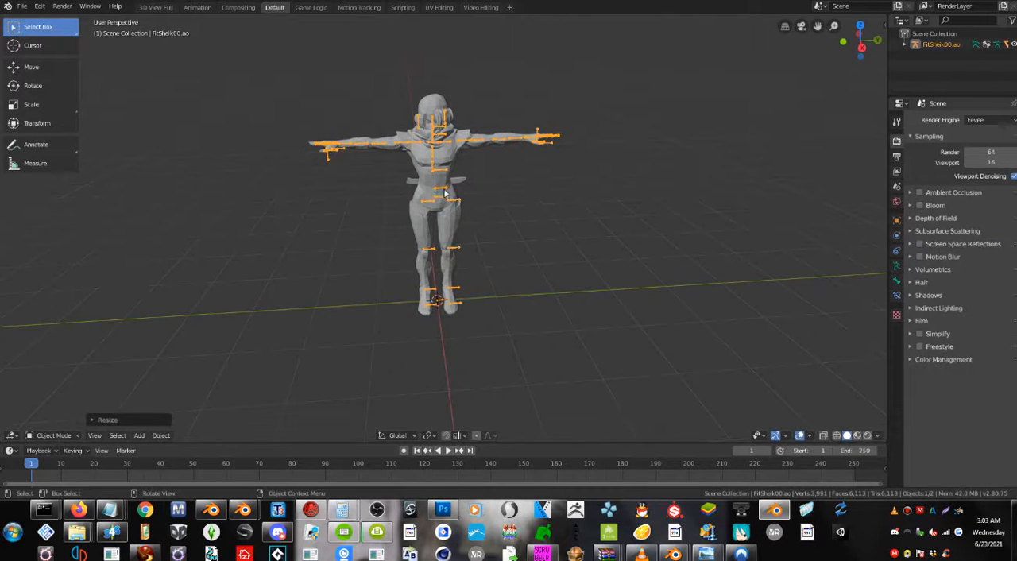
left_click(443, 192)
left_click(440, 190)
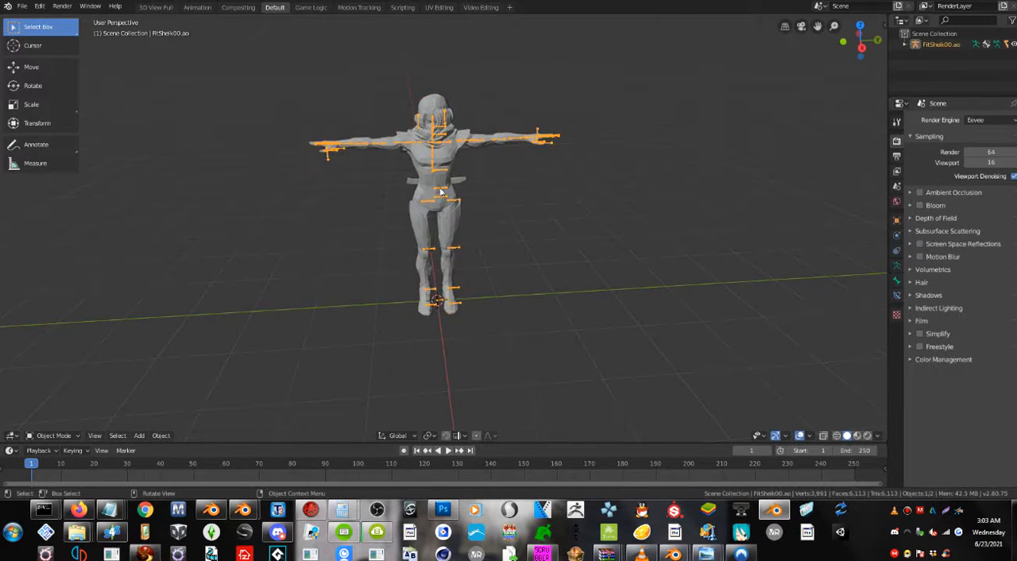
Import the skeleton animation Wait1.psa from the Desktop folder onto the armature.
left_click(22, 5)
mouse_move(75, 150)
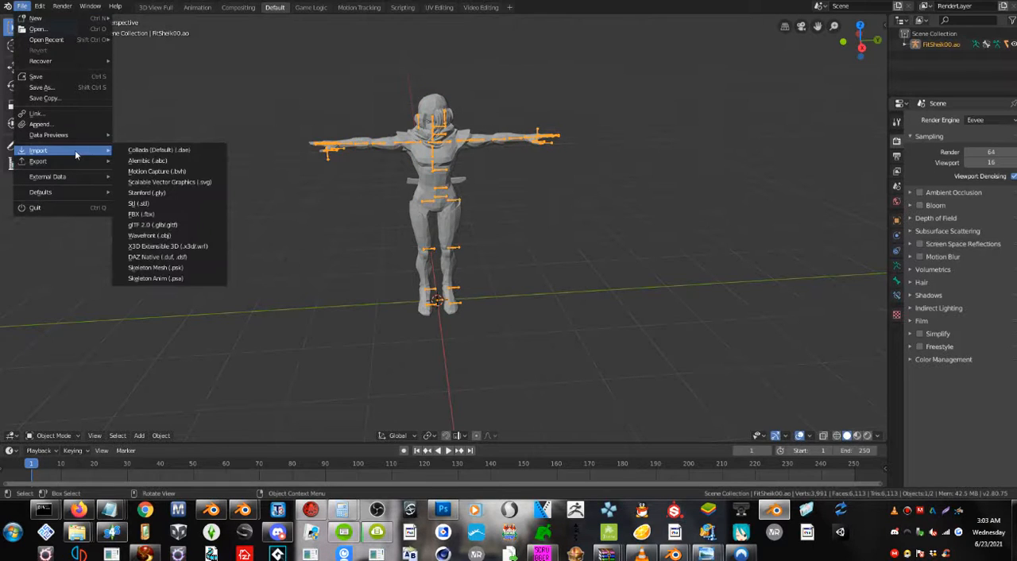
left_click(174, 280)
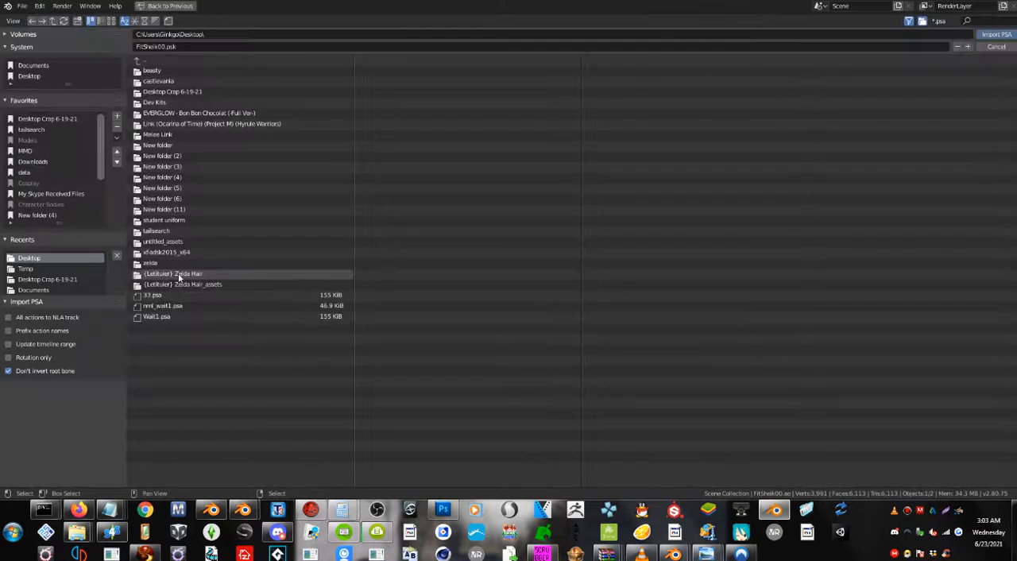
double_click(156, 315)
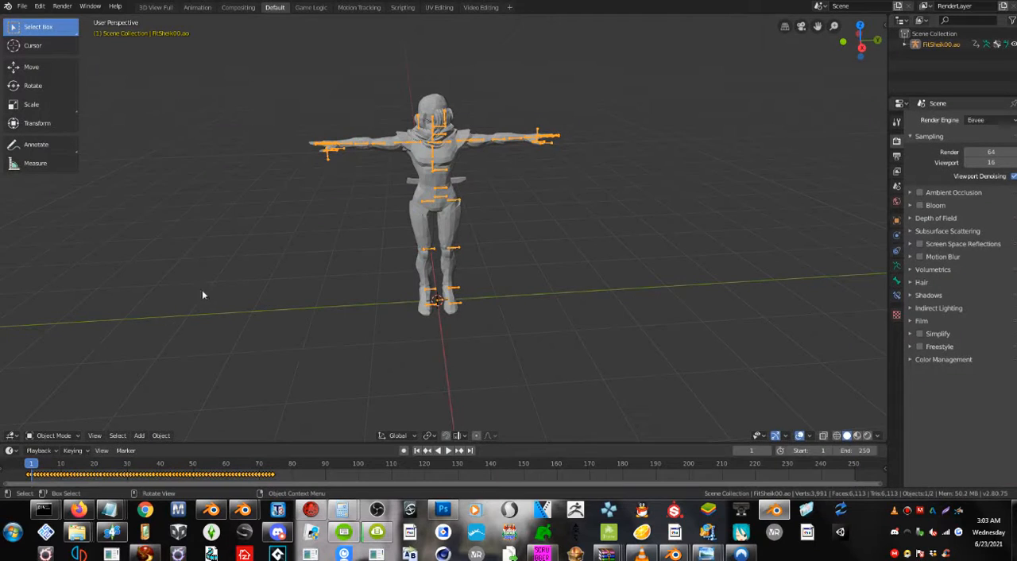
Preview the imported animation, set the scene's end frame to 74, and play the shortened range.
left_click(441, 450)
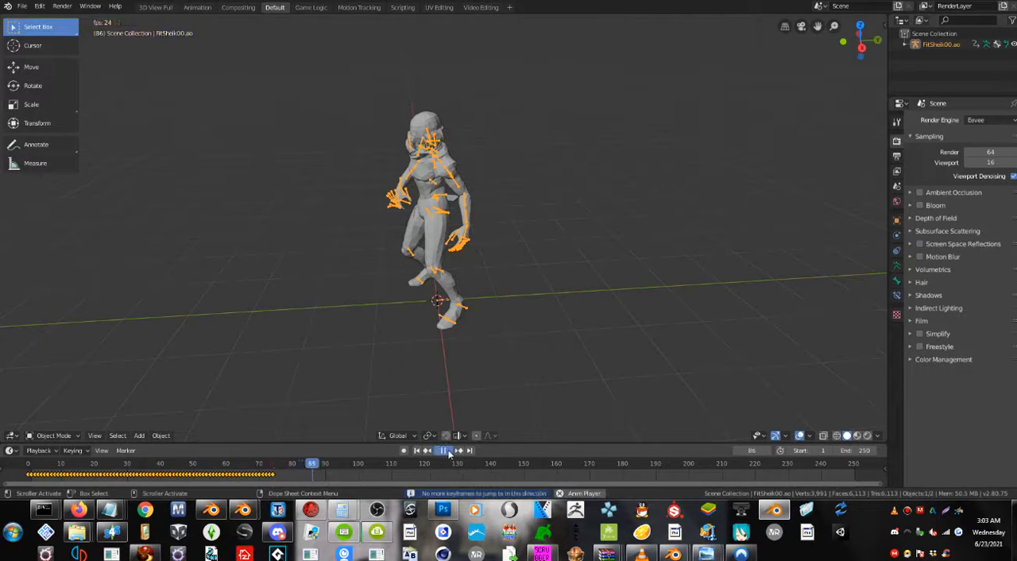
left_click(448, 451)
left_click(420, 451)
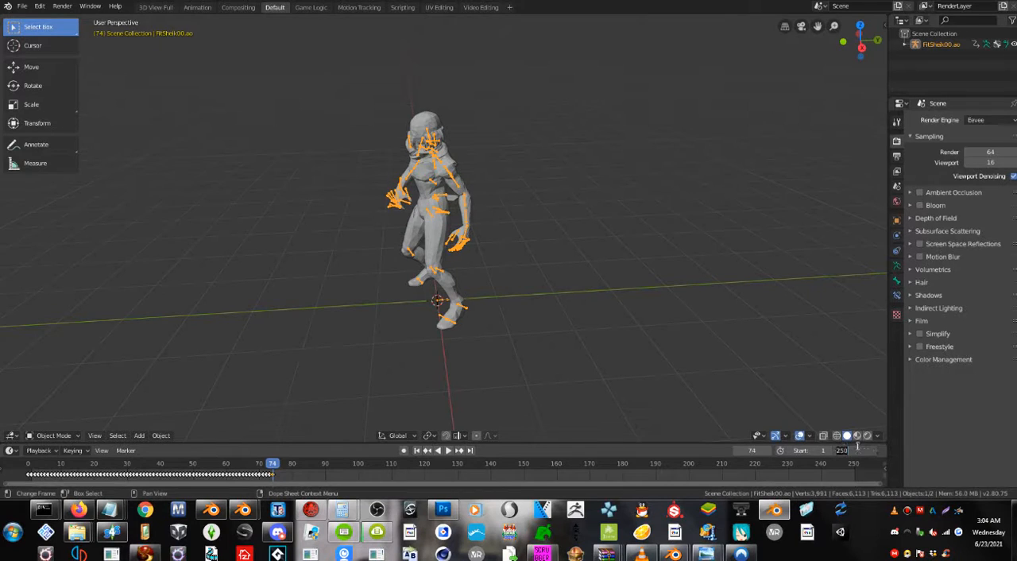
key("Return")
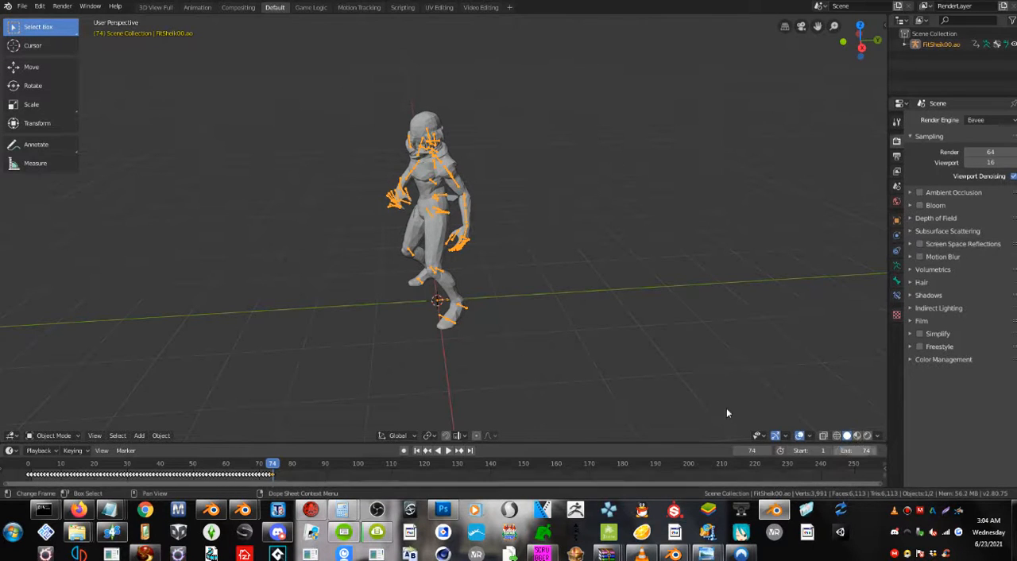
left_click(449, 451)
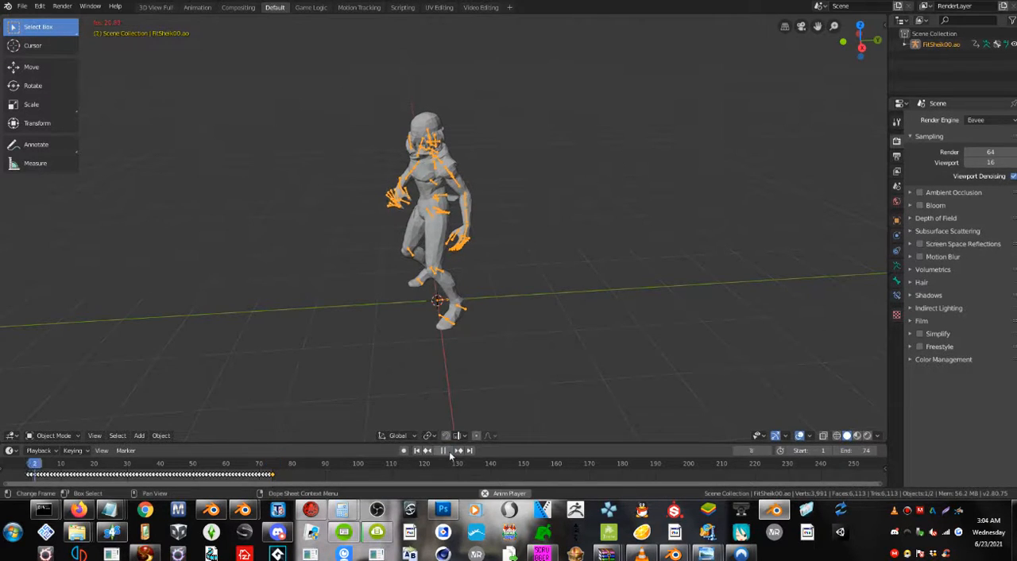
middle_click_drag(557, 285, 600, 256)
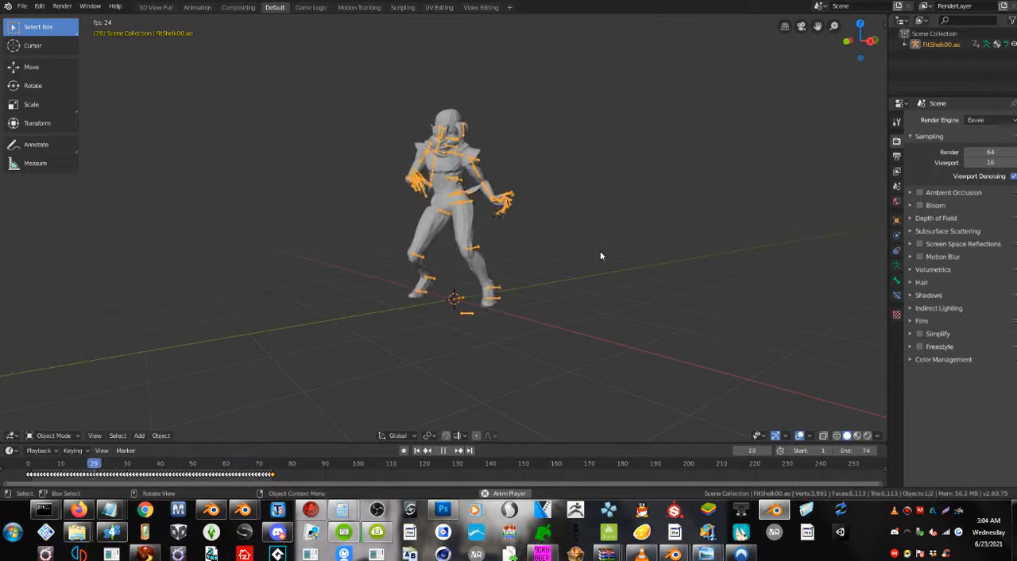
Apply Shade Smooth to the character's mesh.
right_click(459, 238)
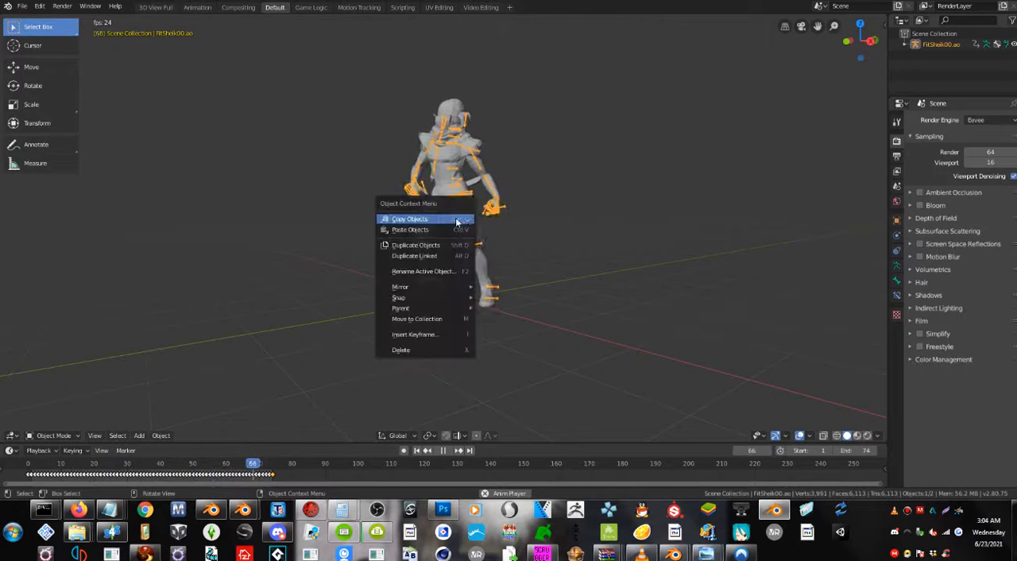
left_click(441, 180)
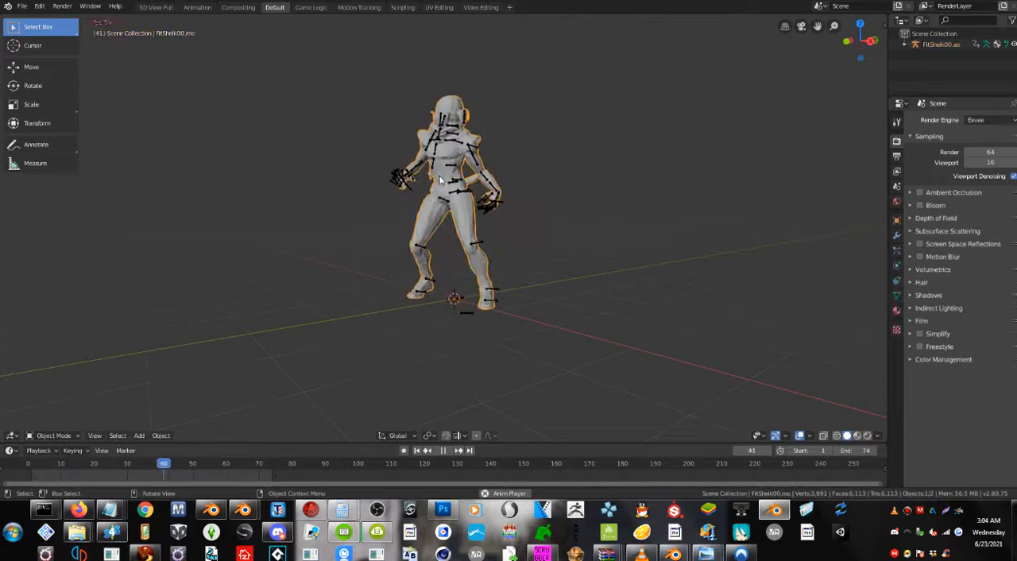
right_click(441, 181)
left_click(441, 181)
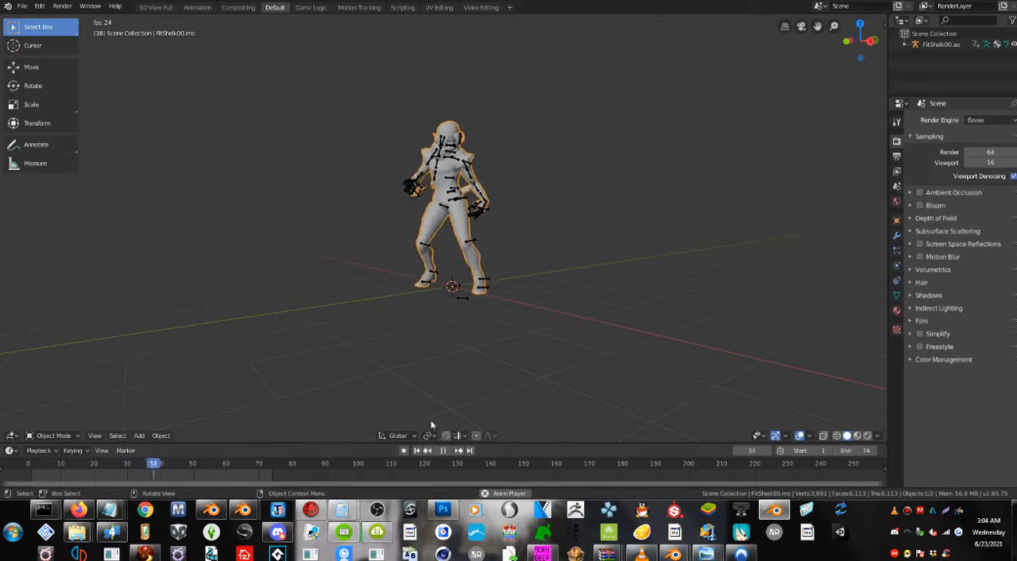
Stop the playback, return to frame 1, and inspect the character's pose and bones from several angles.
left_click(439, 450)
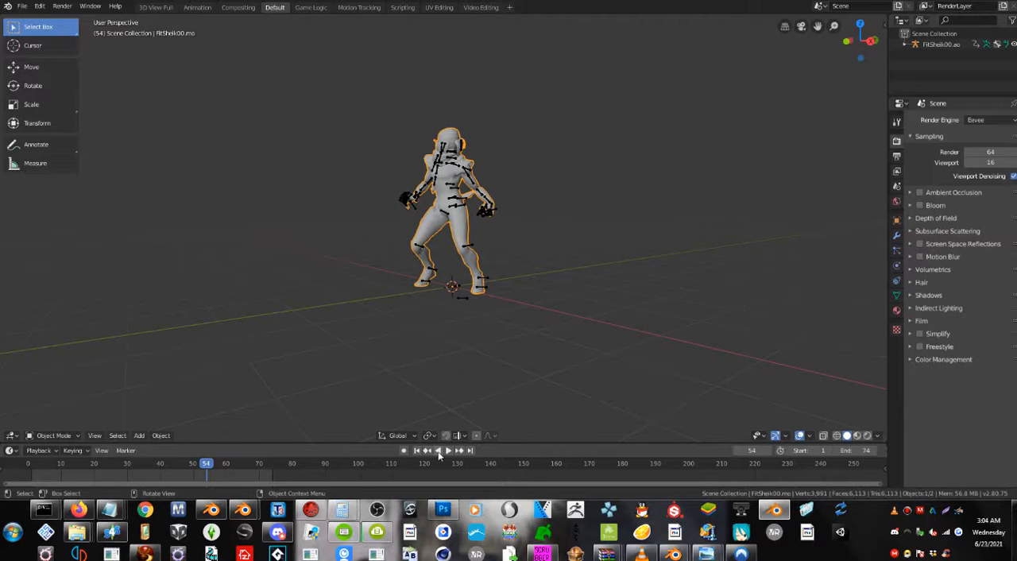
left_click(416, 451)
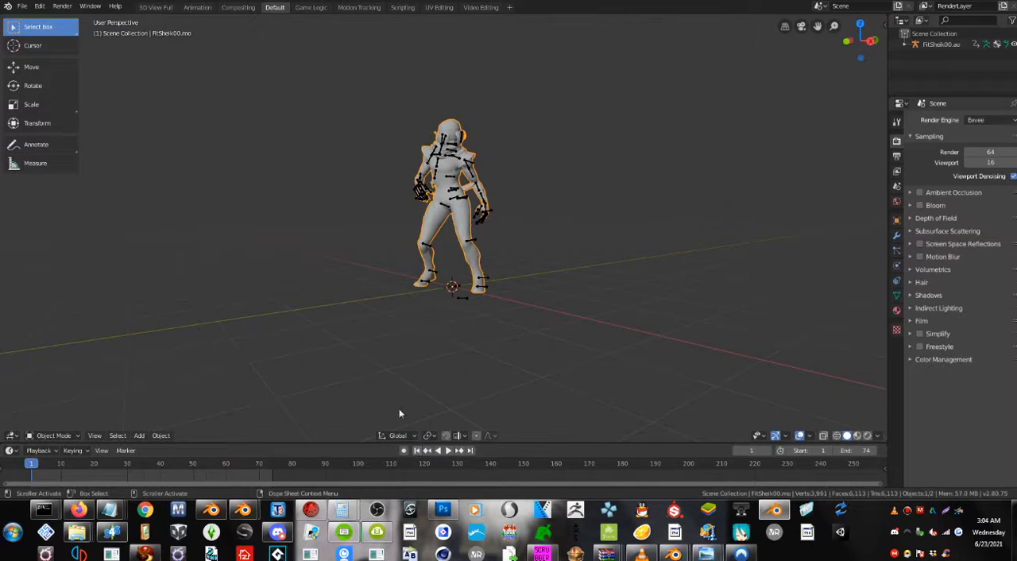
scroll(470, 253, "up", 4)
middle_click_drag(470, 252, 441, 316)
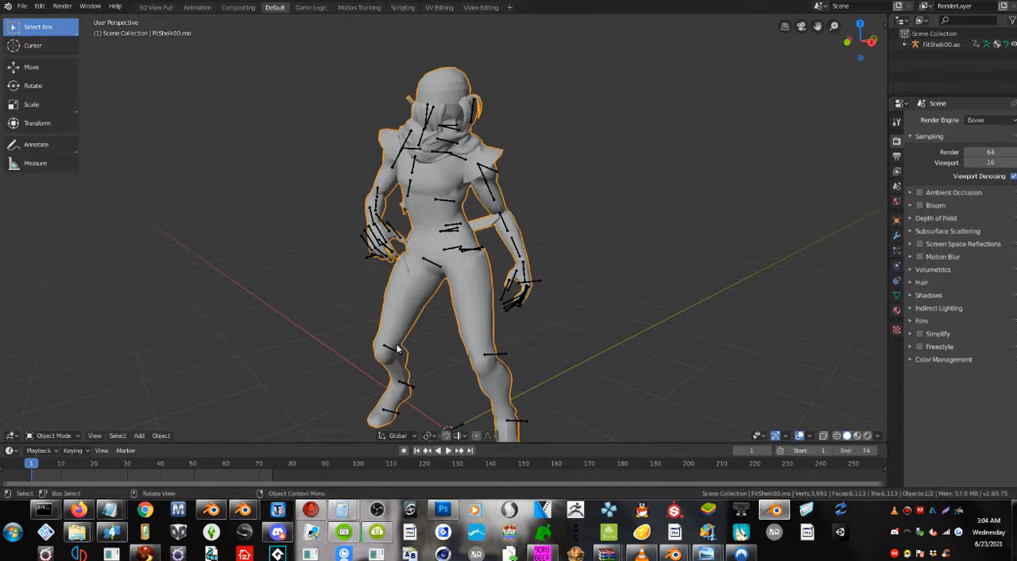
scroll(397, 348, "down", 2)
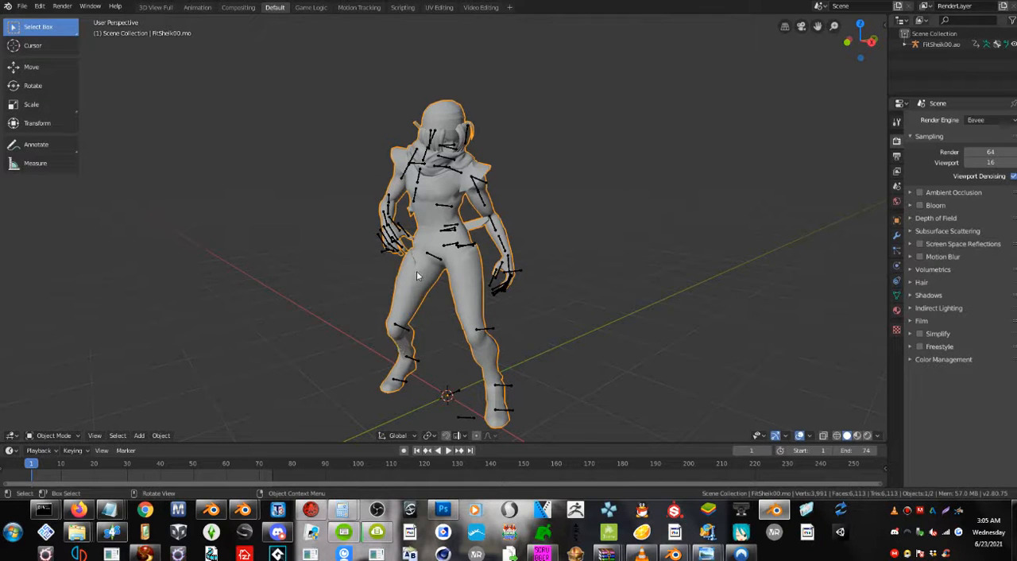
middle_click_drag(417, 270, 534, 278)
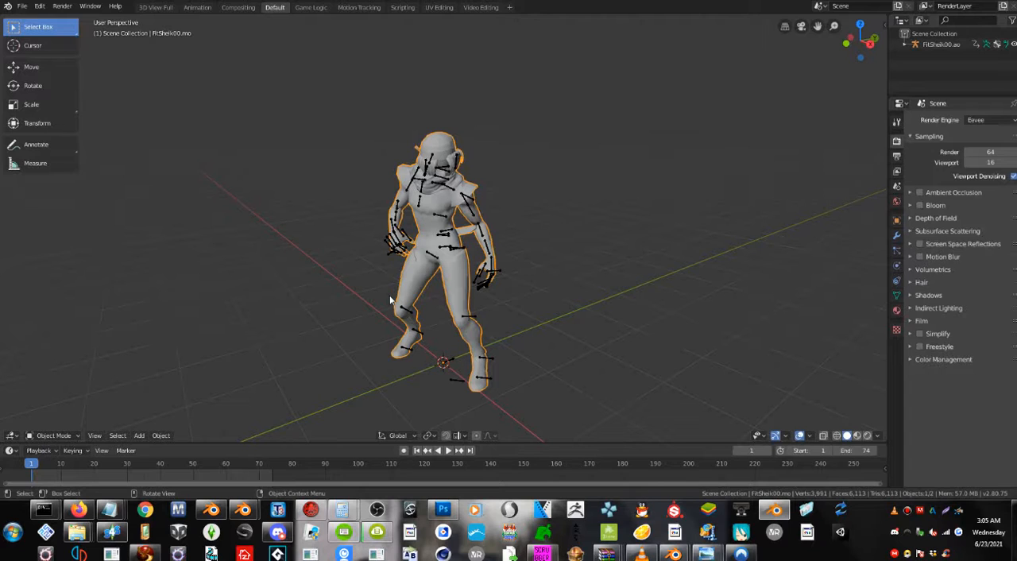
middle_click_drag(313, 157, 518, 210)
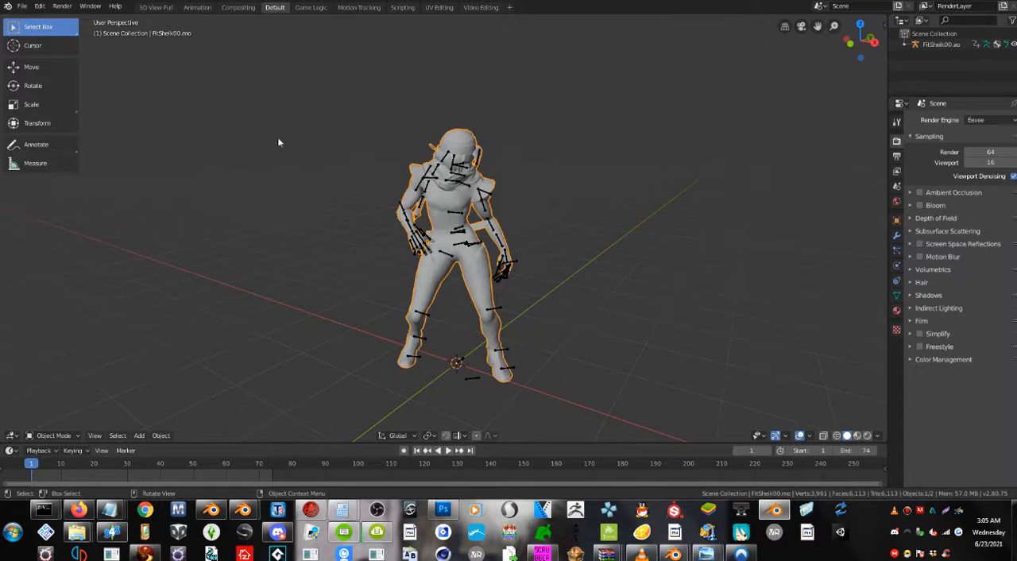
Select the character's armature in the viewport and switch to the Animation workspace, framing the whole figure.
scroll(278, 141, "up", 3)
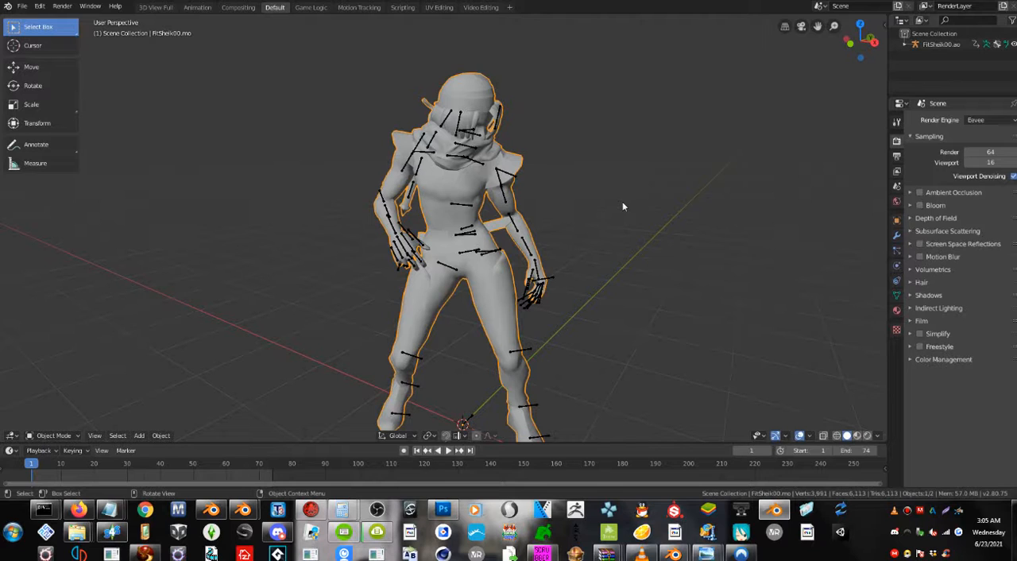
middle_click_drag(485, 225, 513, 208)
left_click(513, 182)
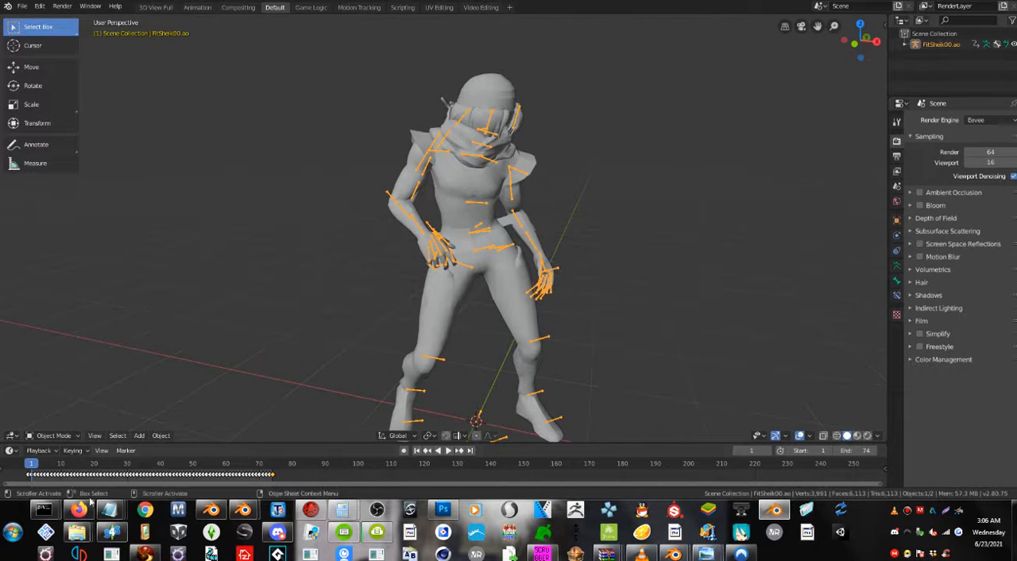
middle_click_drag(487, 221, 519, 294)
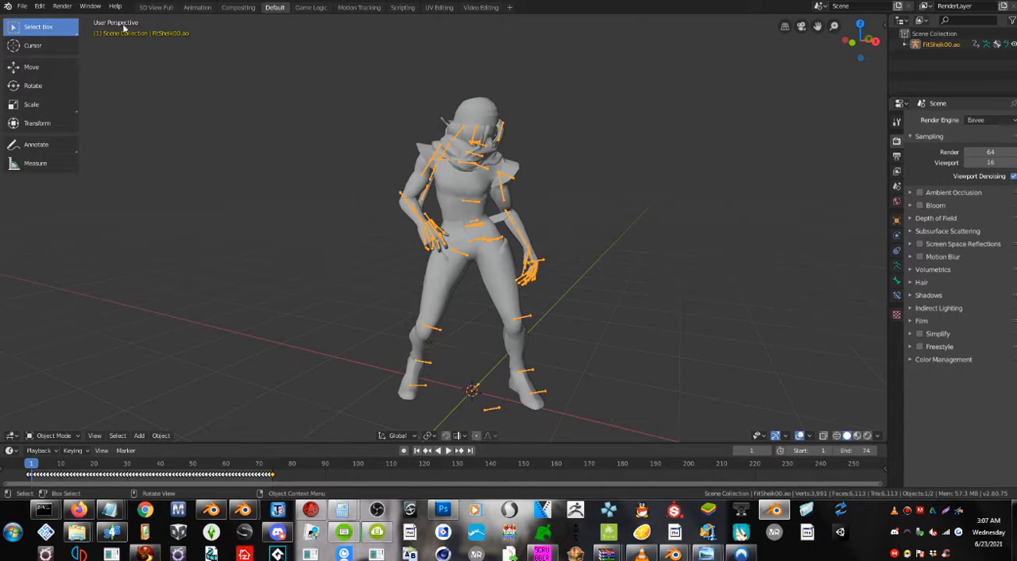
left_click(196, 7)
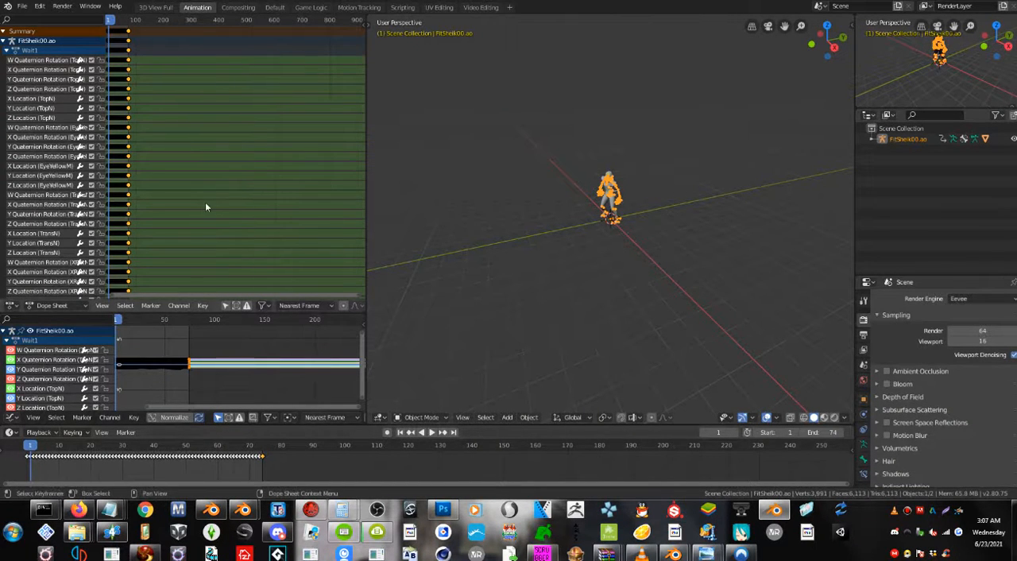
scroll(205, 202, "up", 3)
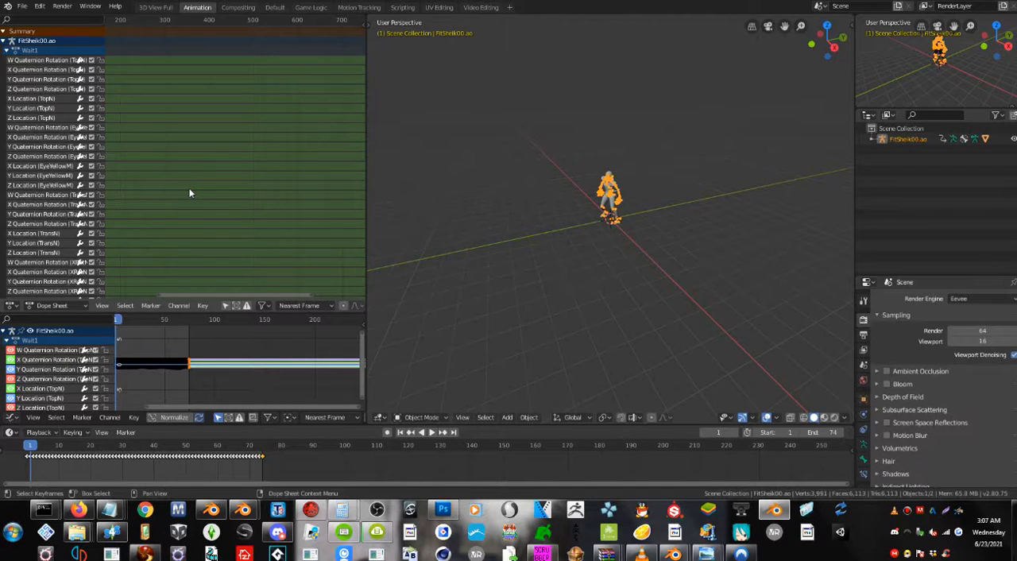
middle_click_drag(172, 197, 315, 229)
scroll(677, 219, "up", 10)
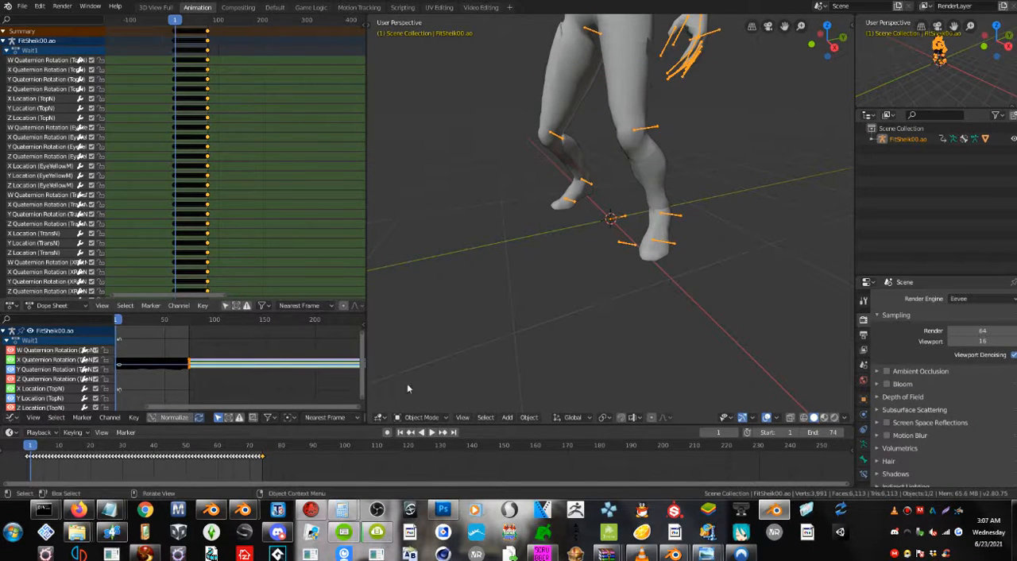
scroll(592, 216, "down", 2)
scroll(591, 216, "down", 4)
middle_click_drag(592, 216, 626, 184)
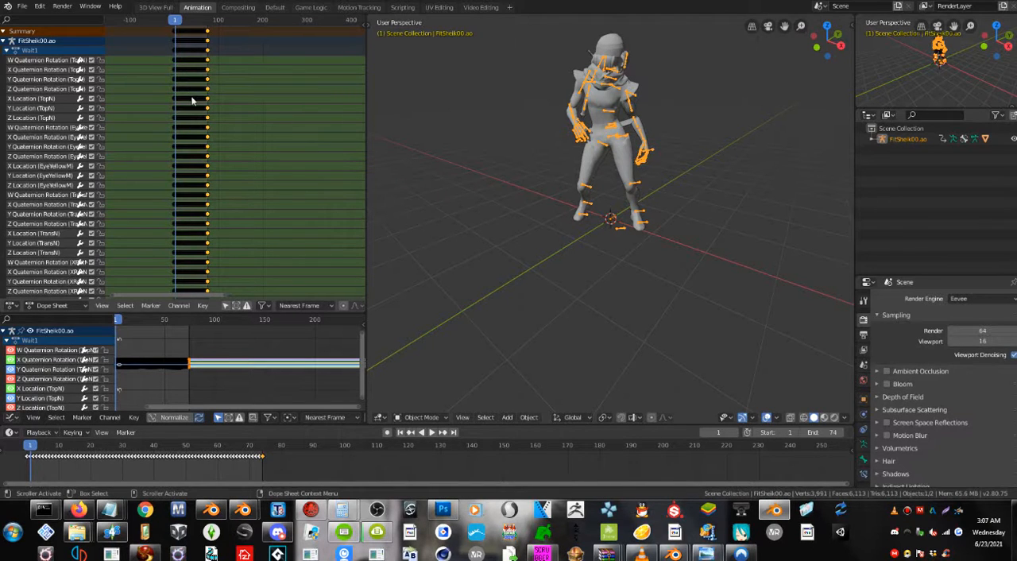
Select all keyframes of the Wait1 action and shift them about 4 frames forward, leaving room before the animation.
key("a")
scroll(192, 100, "up", 5)
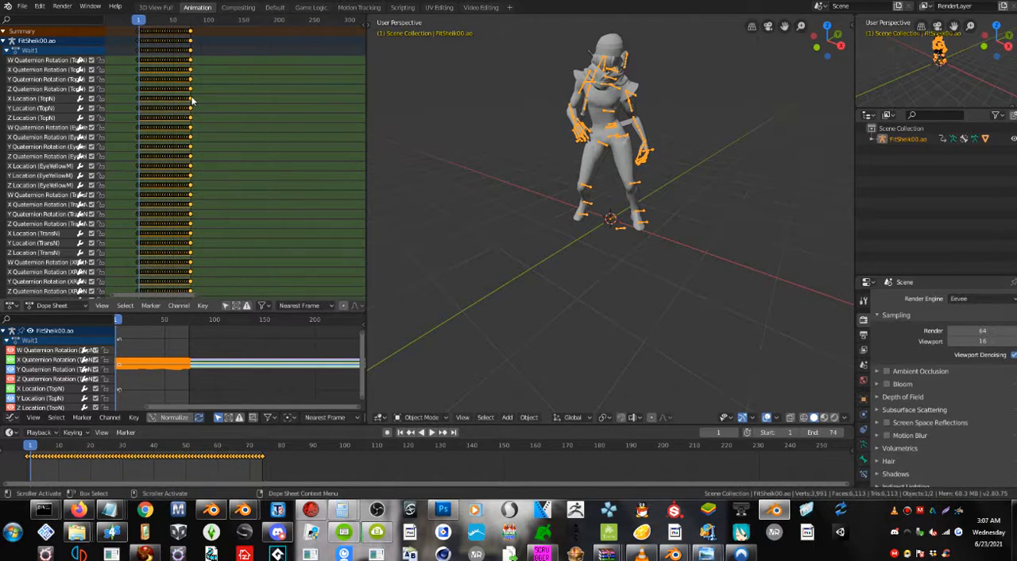
scroll(242, 160, "up", 2)
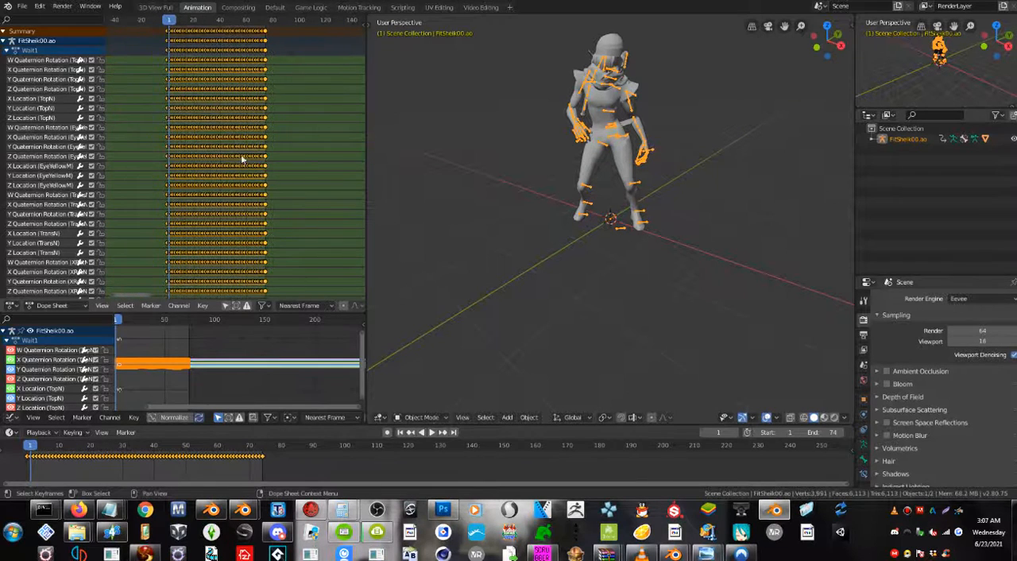
scroll(209, 114, "up", 2)
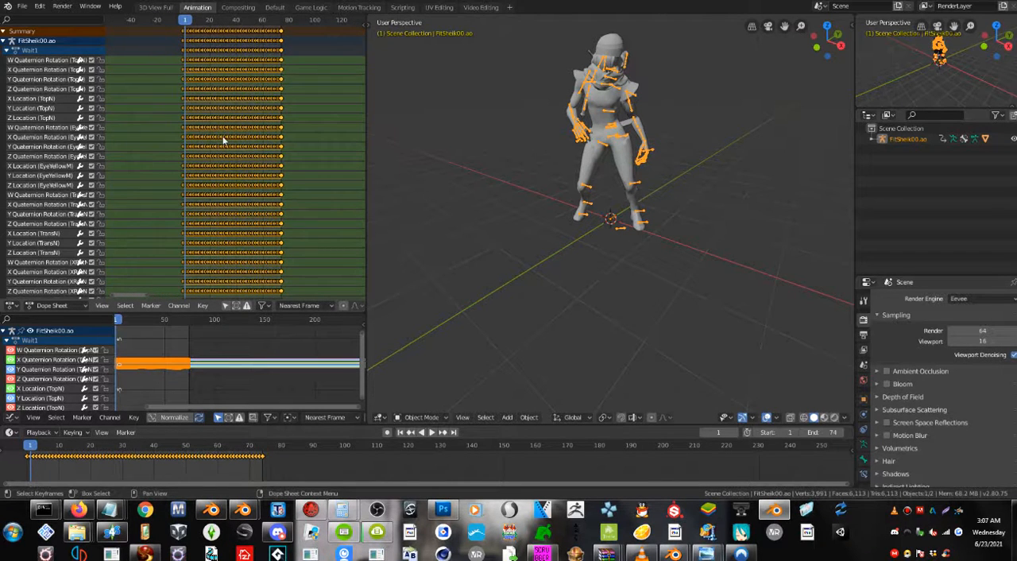
scroll(223, 140, "down", 3)
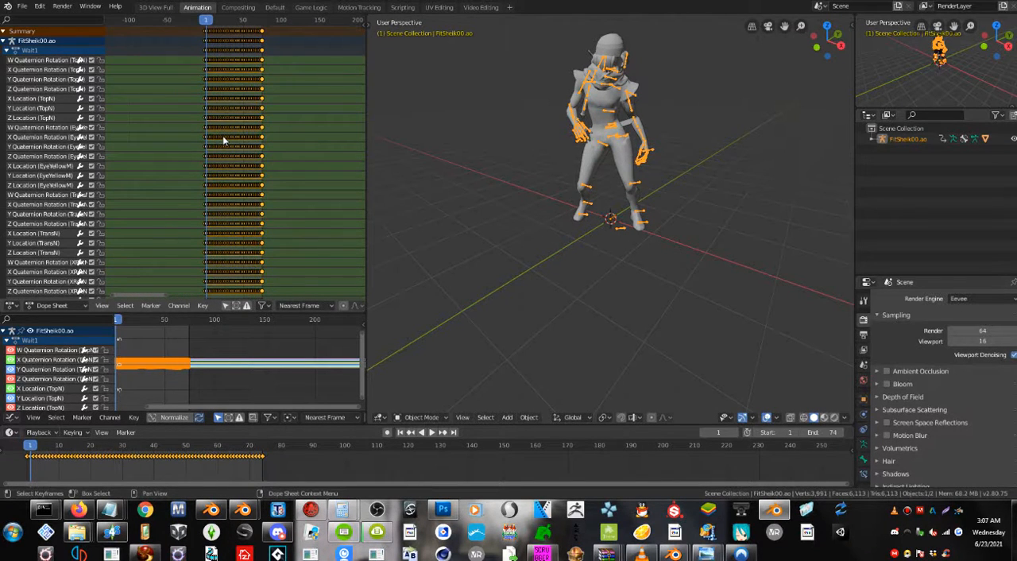
scroll(223, 140, "down", 2)
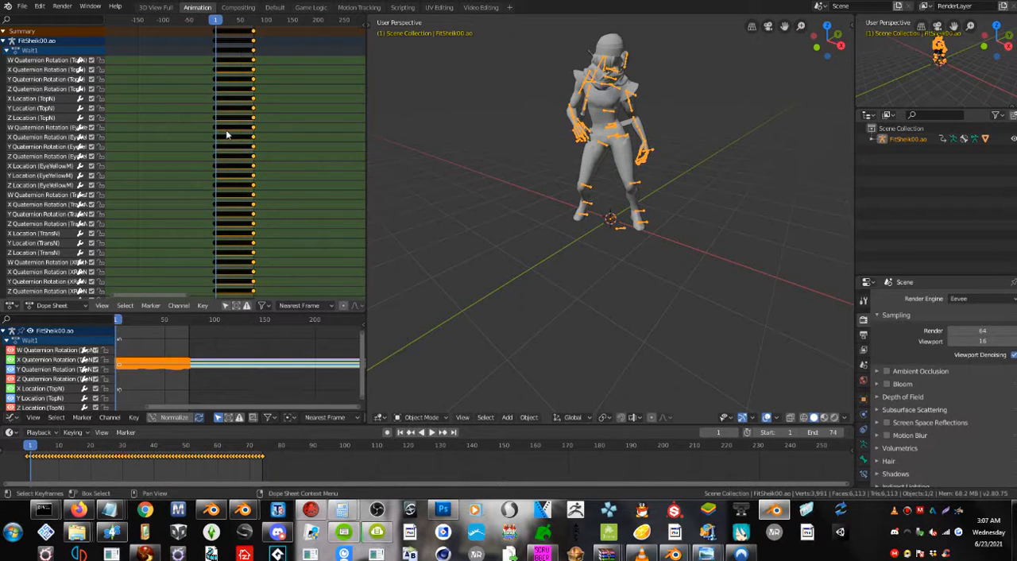
scroll(226, 133, "up", 4)
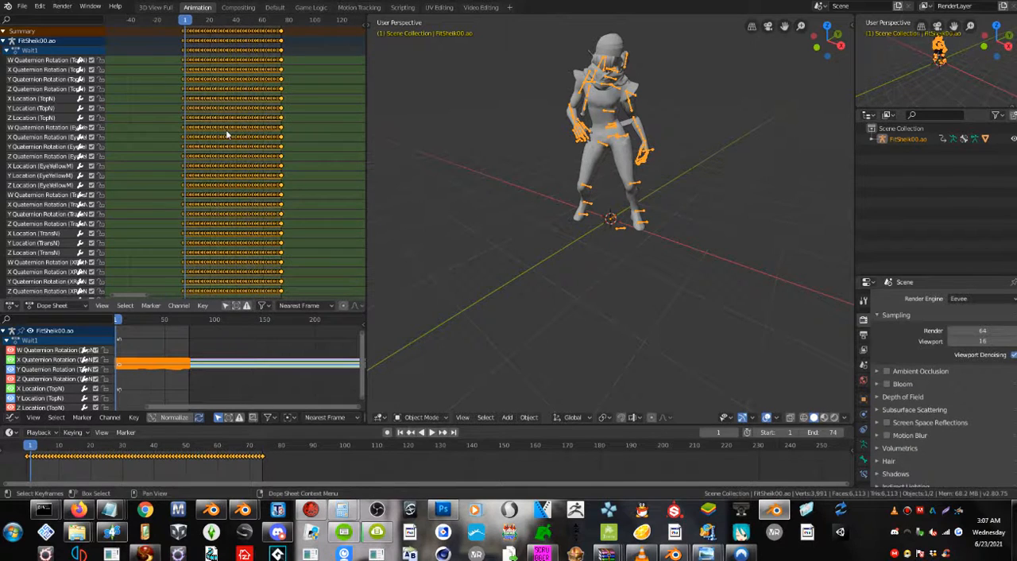
scroll(226, 135, "up", 2)
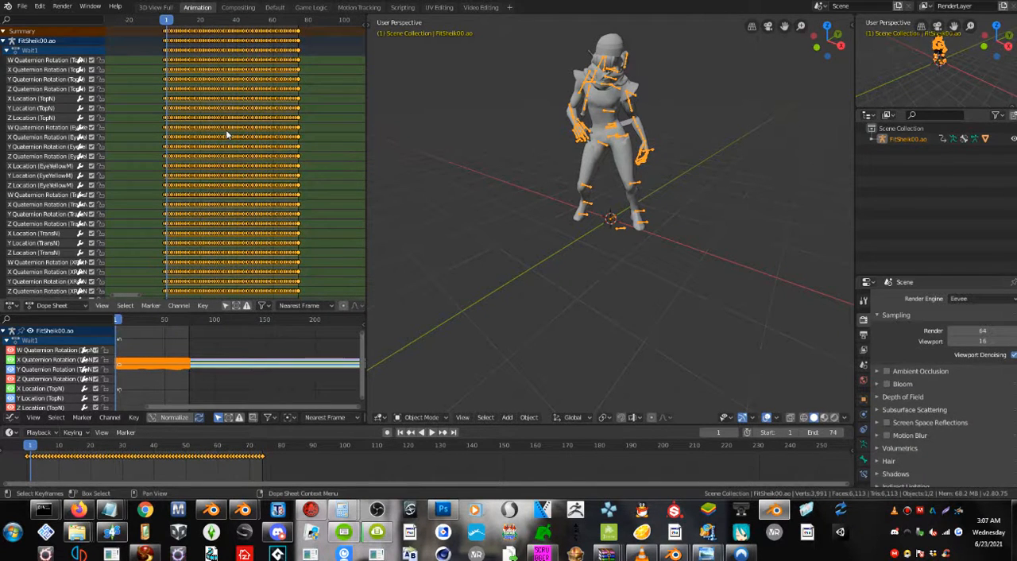
scroll(226, 135, "up", 1)
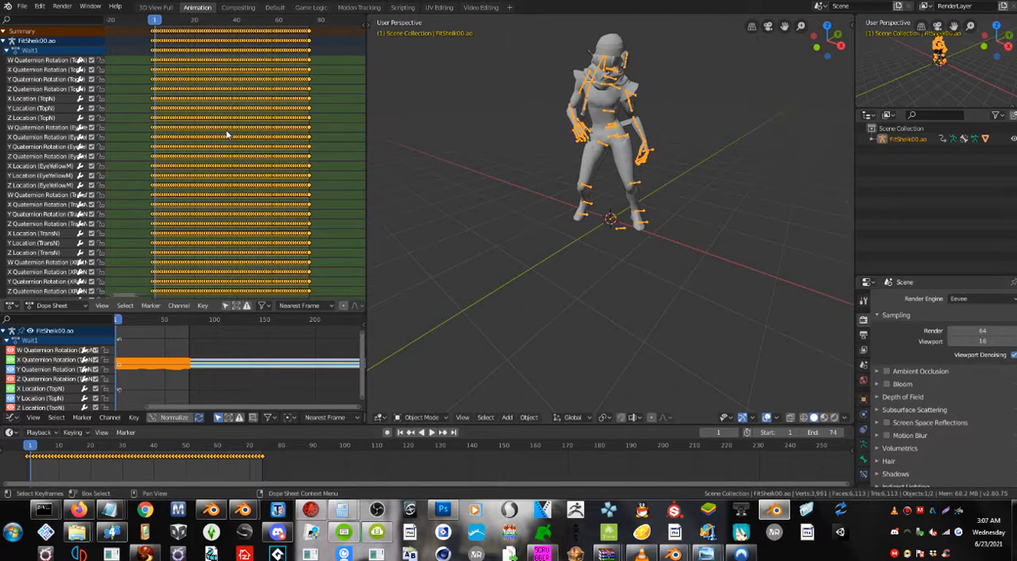
middle_click_drag(227, 135, 233, 131, "shift")
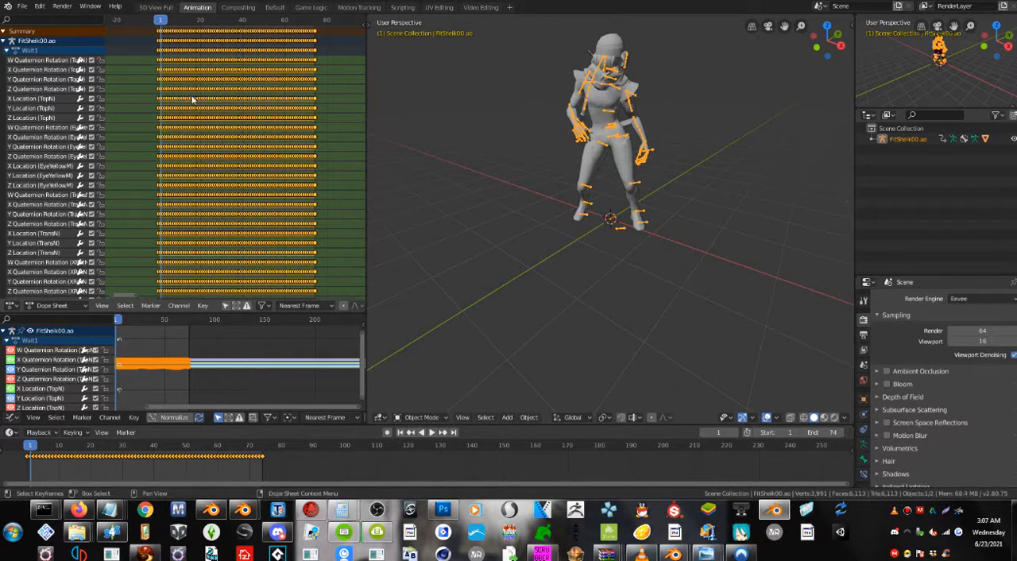
left_click(129, 86)
key("a")
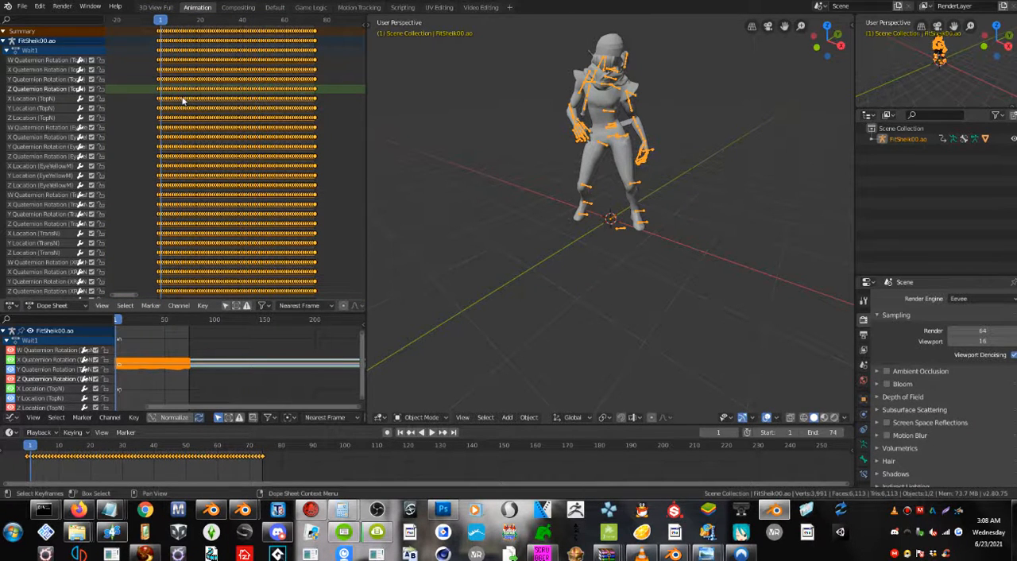
key("g")
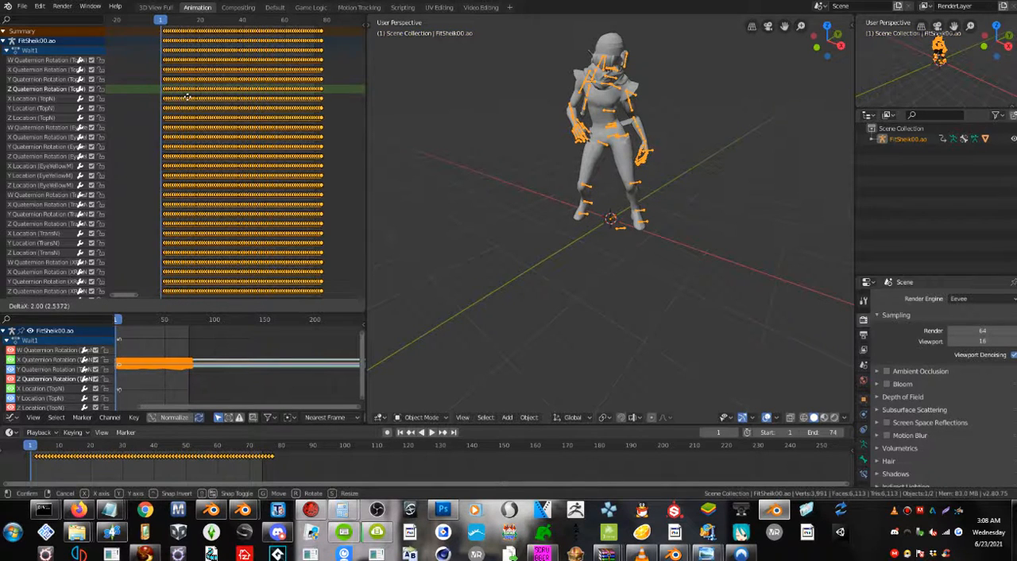
left_click(189, 97)
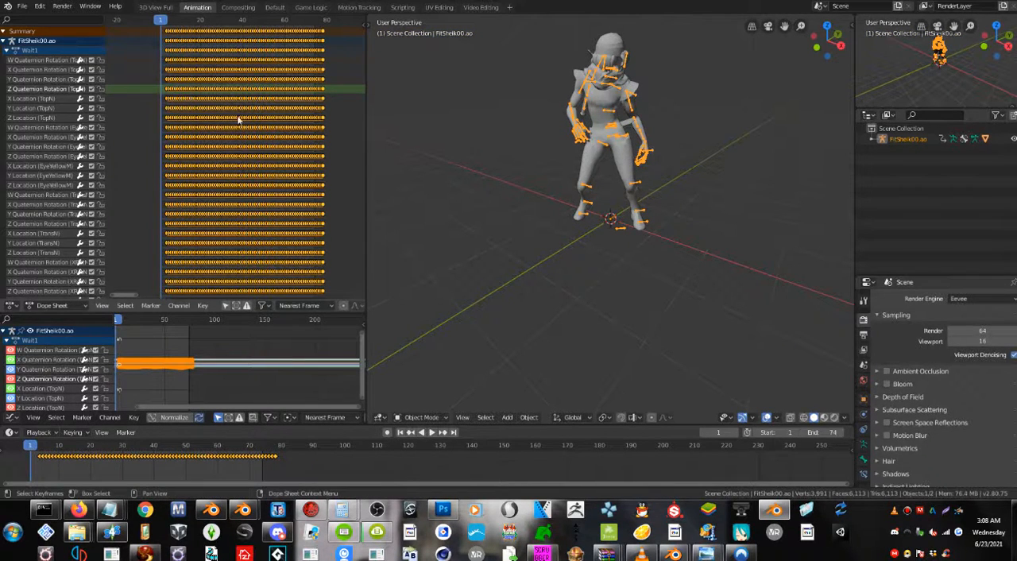
Set the current frame to 0 and stop the playback.
key("space")
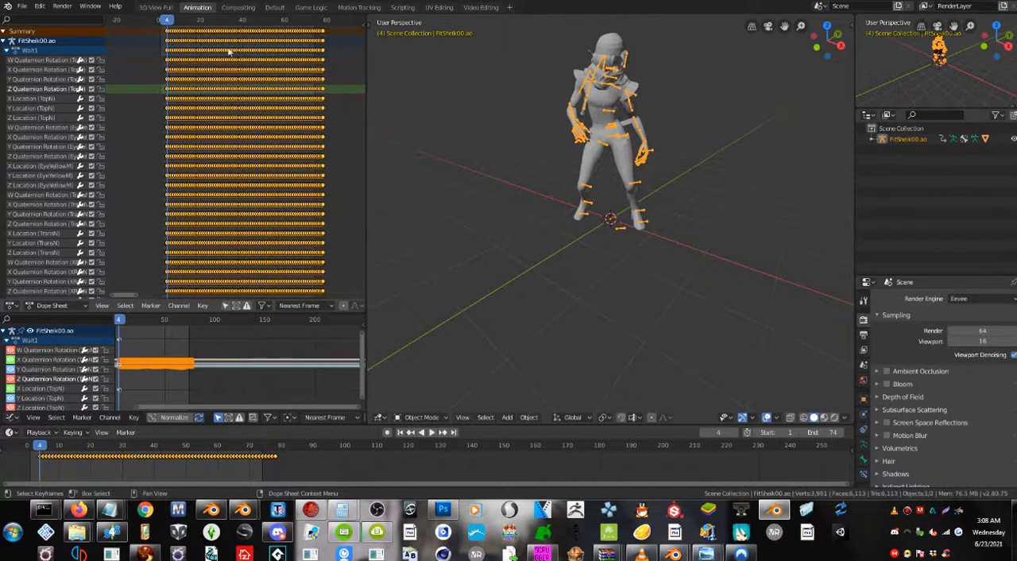
left_click_drag(166, 20, 151, 23)
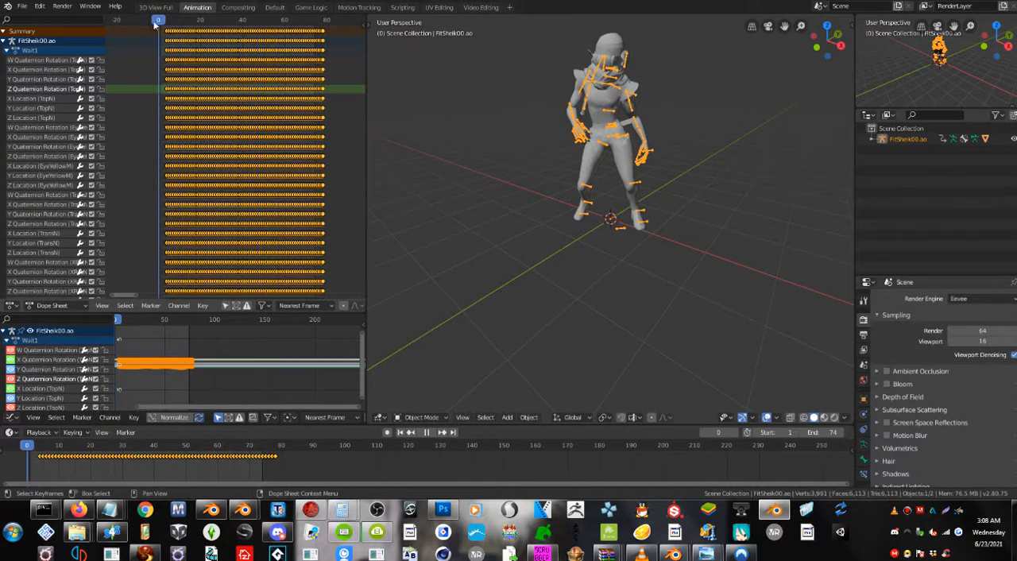
key("space")
Switch the selected armature from Object Mode to Pose Mode.
middle_click_drag(689, 127, 642, 162)
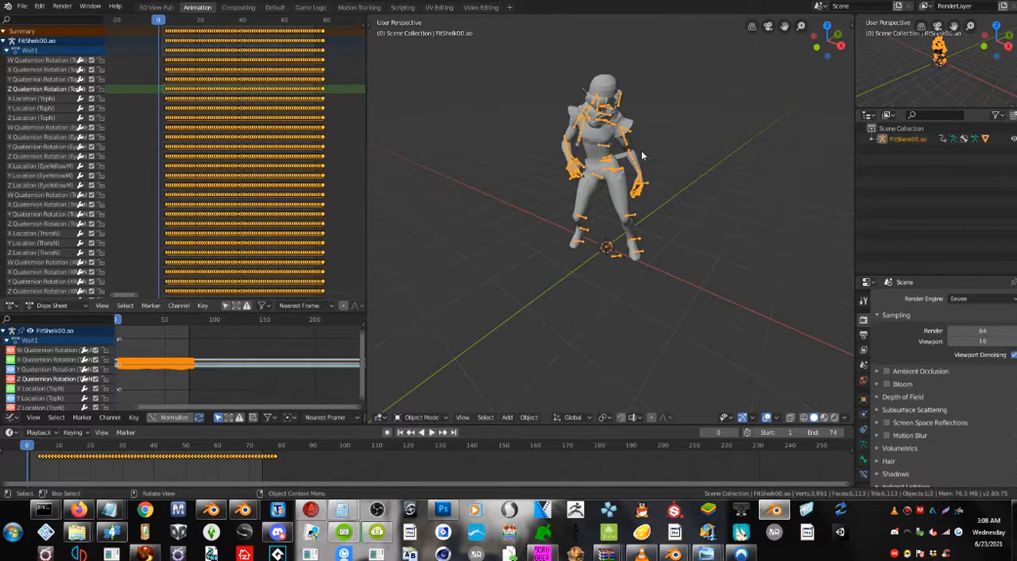
right_click(606, 149)
left_click(608, 150)
left_click(609, 149)
left_click(425, 419)
left_click(425, 382)
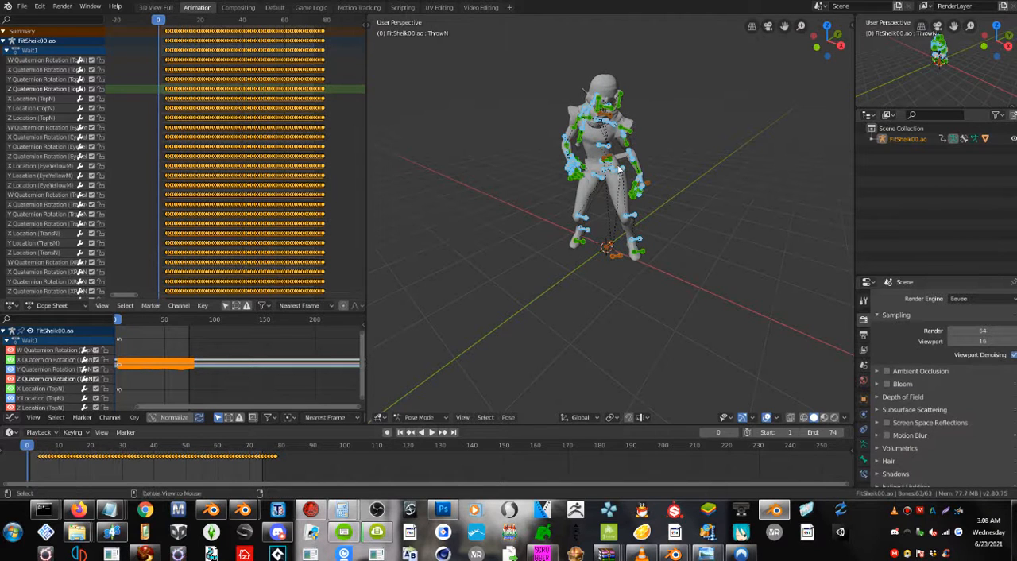
Clear the rotation and location of all pose bones to put the character in its rest T-pose.
key("alt+r")
middle_click_drag(618, 171, 565, 161)
scroll(564, 160, "up", 4)
scroll(565, 164, "down", 4)
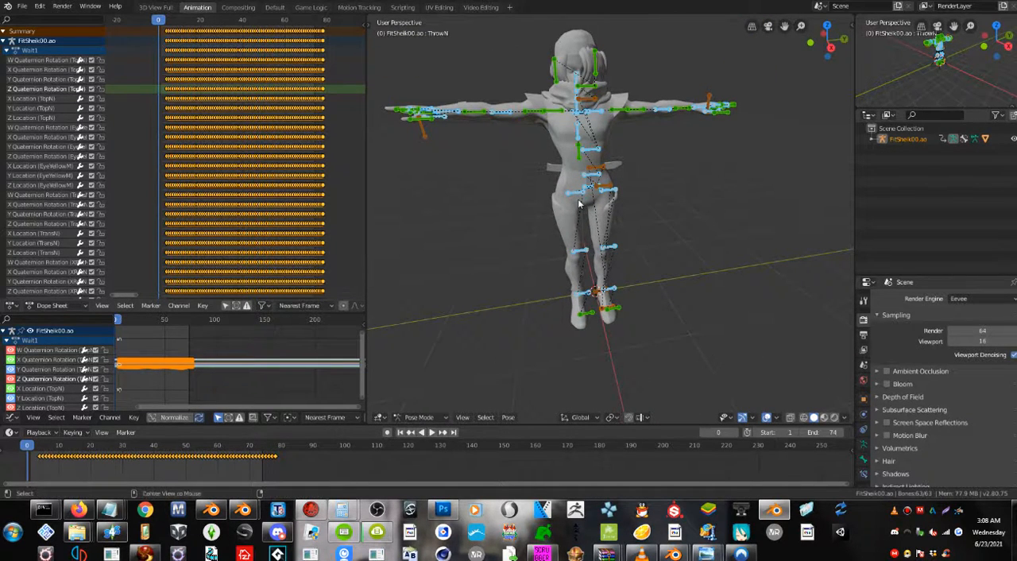
key("alt+g")
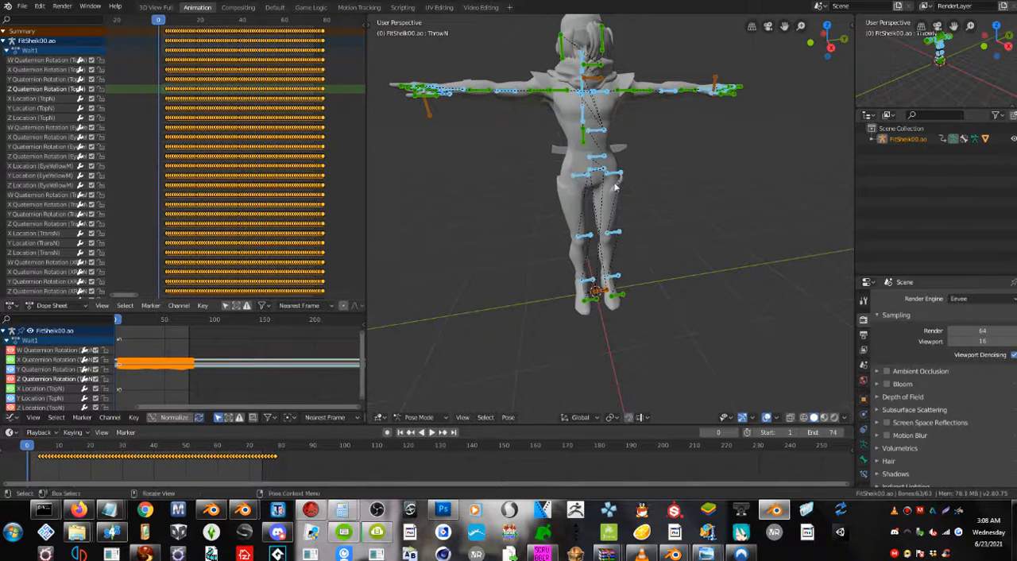
middle_click_drag(578, 205, 637, 187)
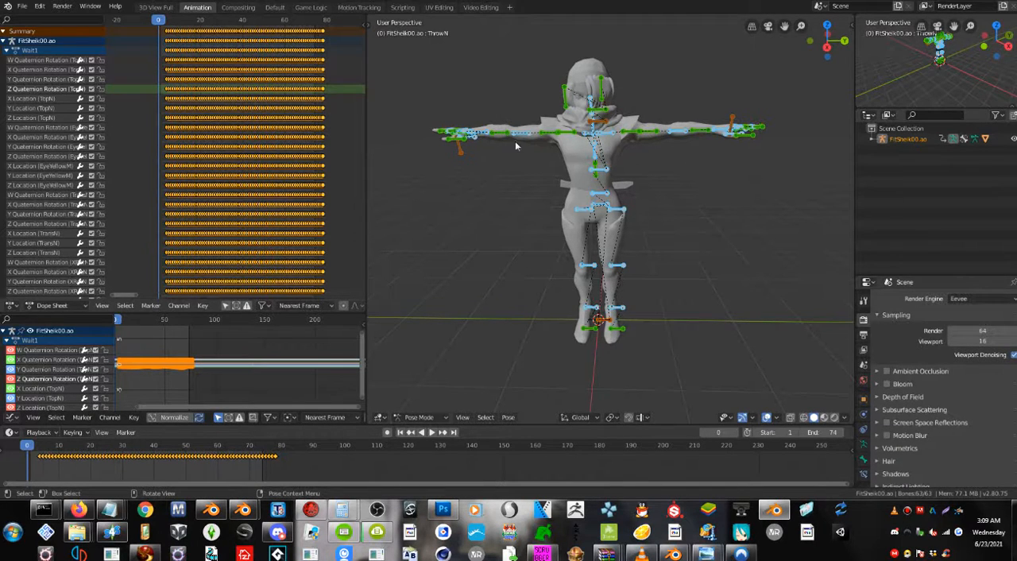
Insert a LocRotScale keyframe for all bones at frame 0, compare the pose with frame 4, and return to frame 0.
key("i")
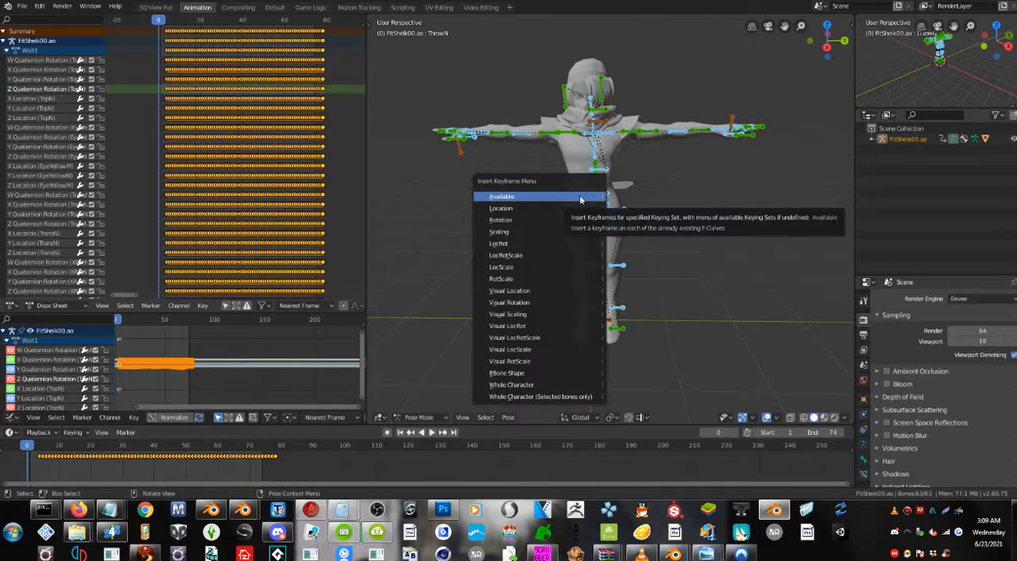
left_click(515, 255)
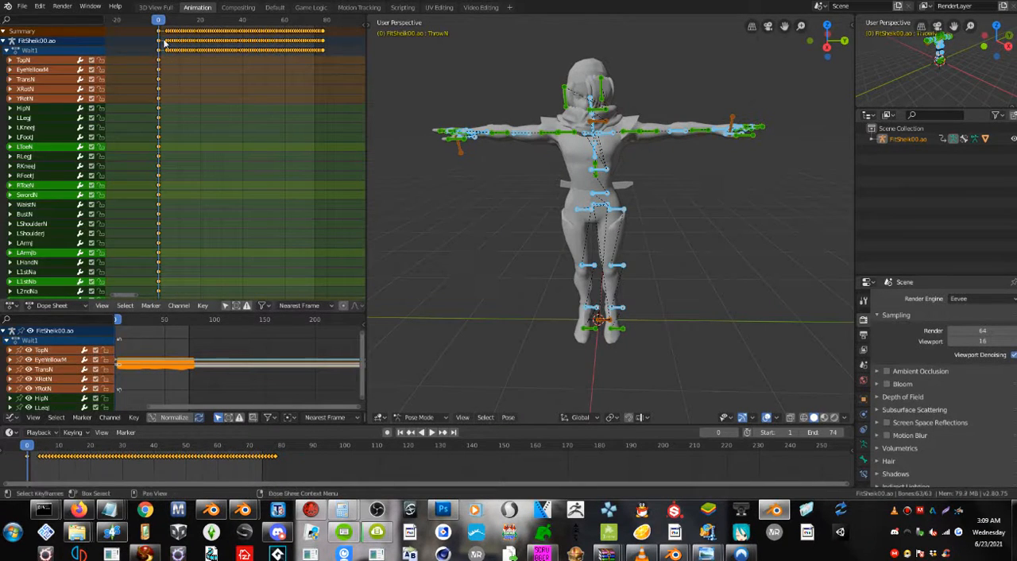
key("space")
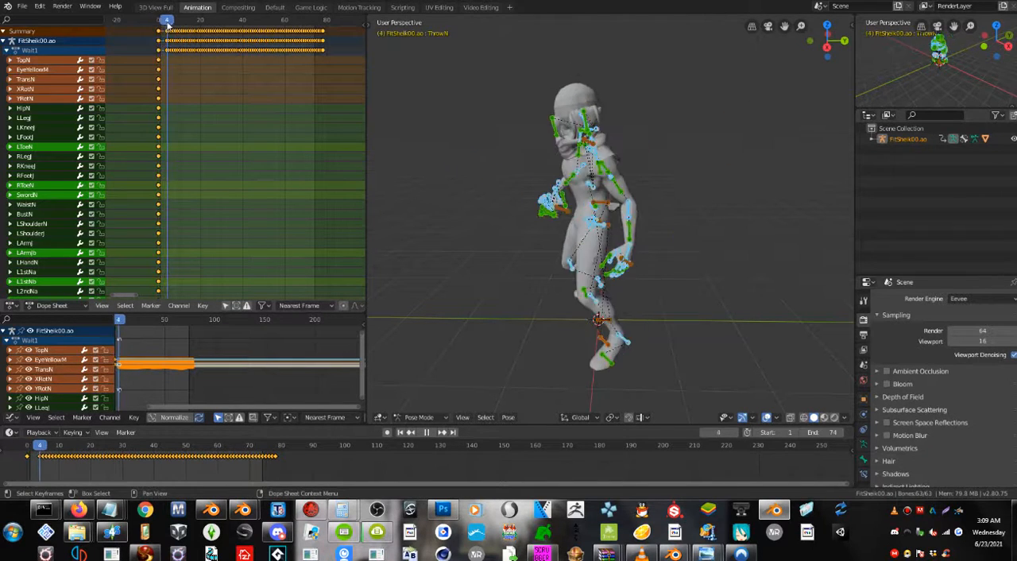
key("Escape")
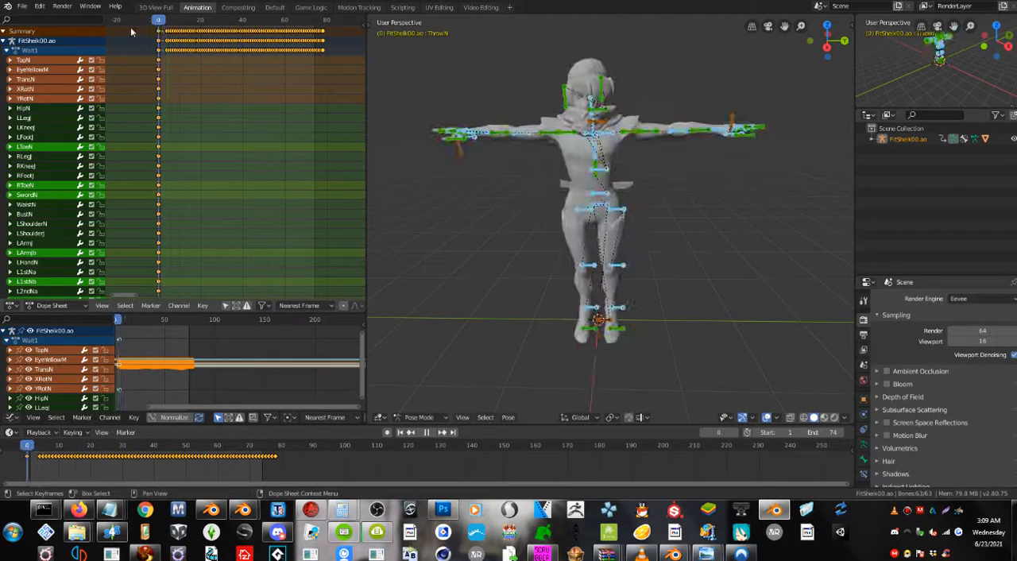
mouse_move(597, 213)
middle_mouse_down()
mouse_move(634, 240)
mouse_move(637, 225)
mouse_move(640, 233)
mouse_move(614, 207)
middle_mouse_up()
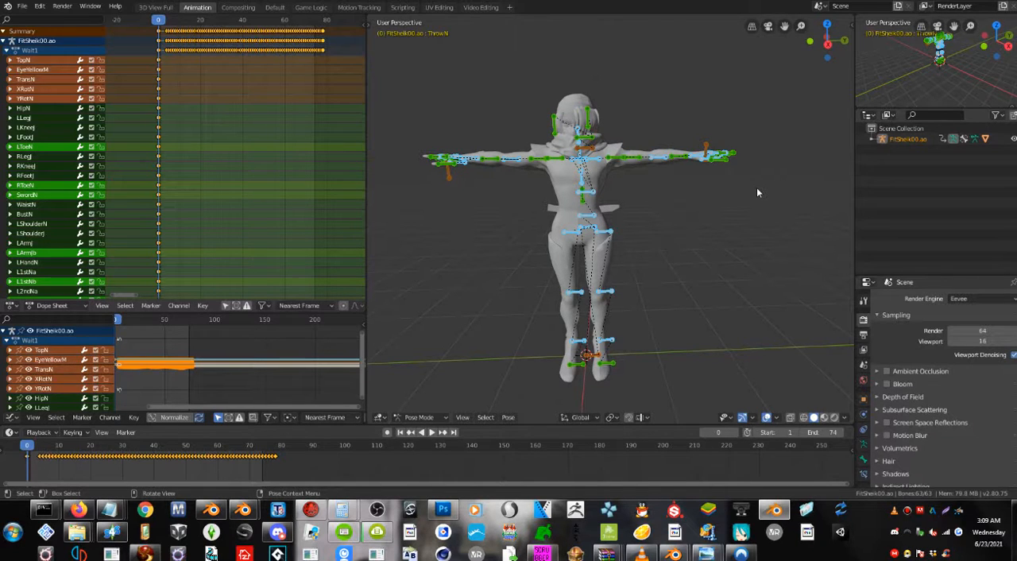
Show the Bento Buddy tools, deselect all bones, and expand the Animation section.
left_click(851, 25)
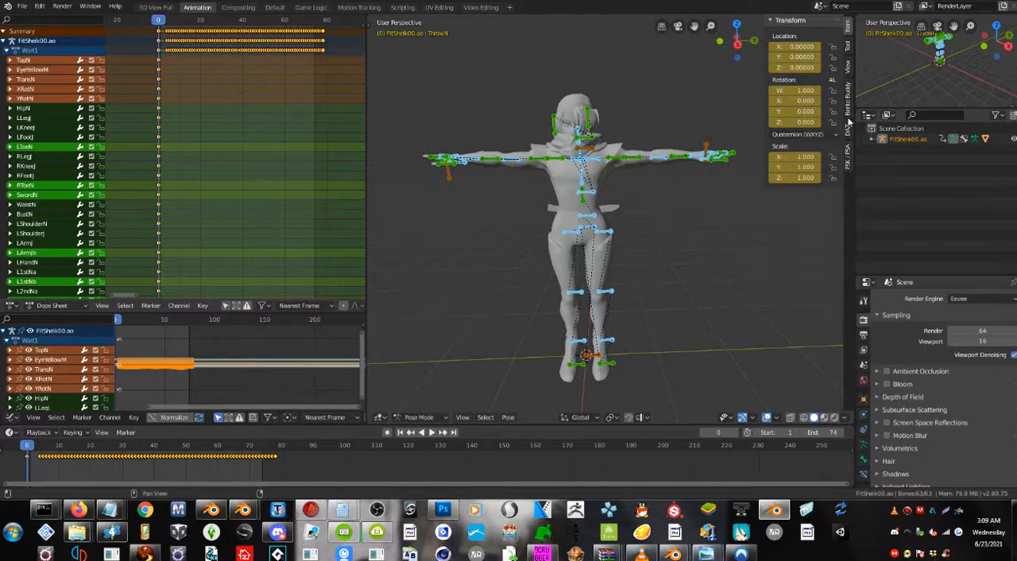
left_click(847, 103)
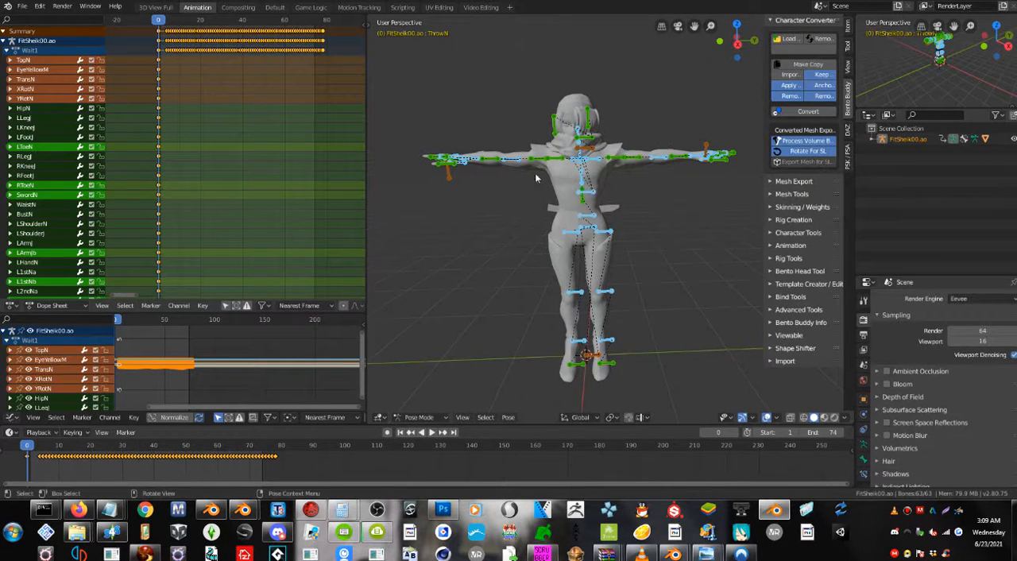
left_click(481, 372)
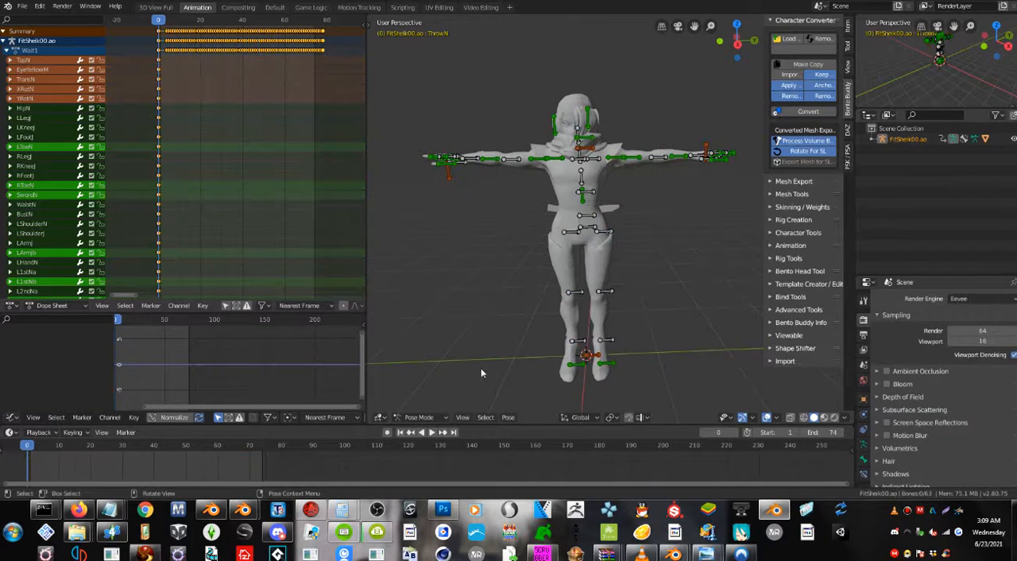
left_click(785, 245)
scroll(785, 244, "down", 3)
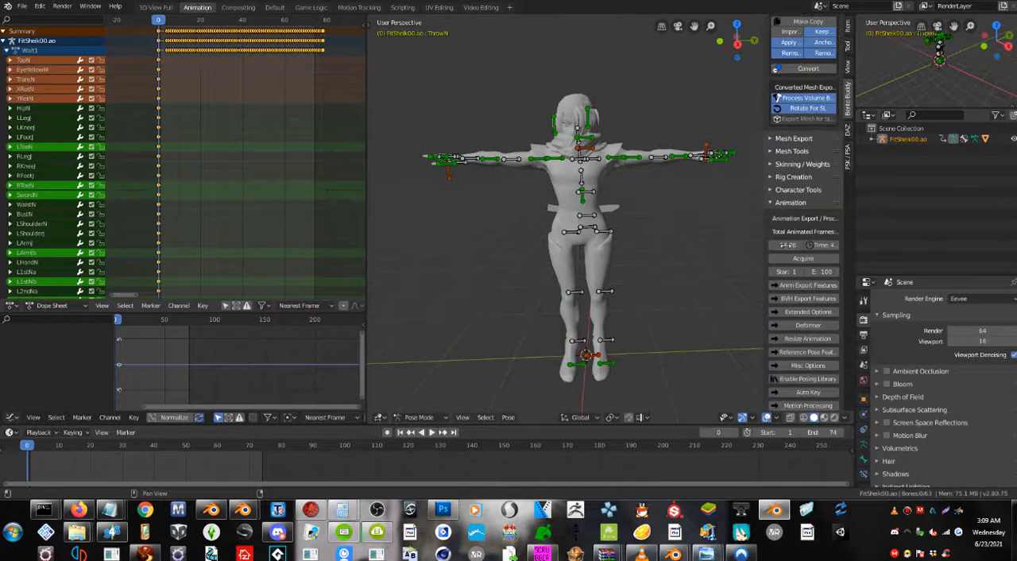
Select all of the character's pose bones and expand Bento Buddy's Reference Pose Features.
scroll(784, 248, "down", 2)
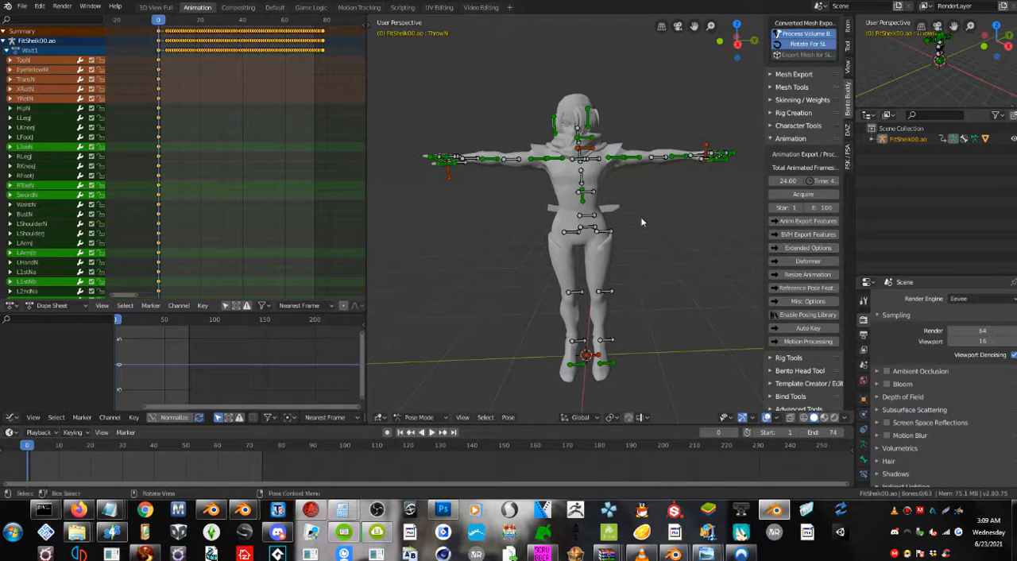
mouse_move(603, 183)
middle_mouse_down()
mouse_move(578, 232)
mouse_move(569, 206)
mouse_move(600, 190)
middle_mouse_up()
scroll(574, 239, "up", 1)
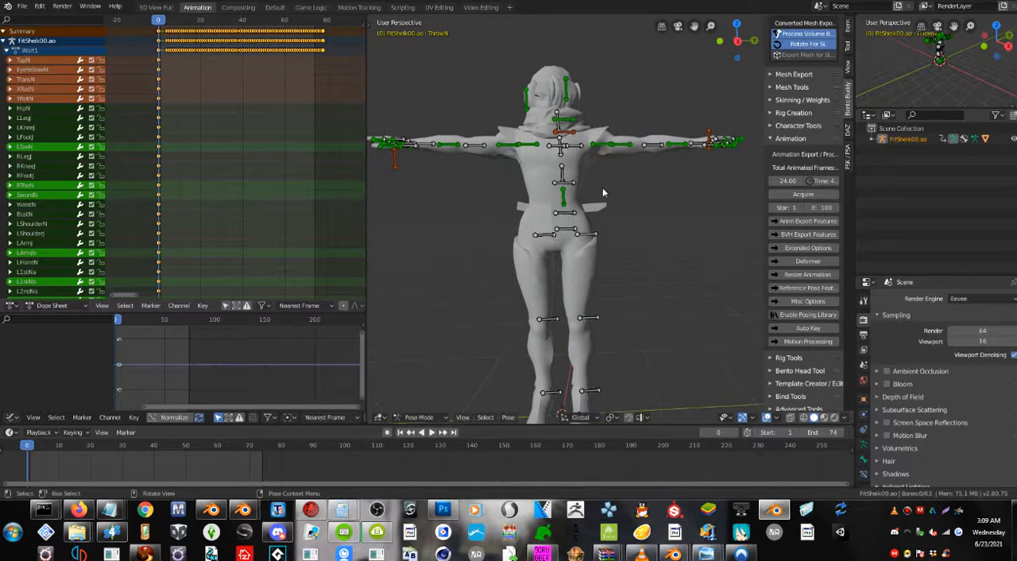
scroll(602, 189, "down", 1)
key("a")
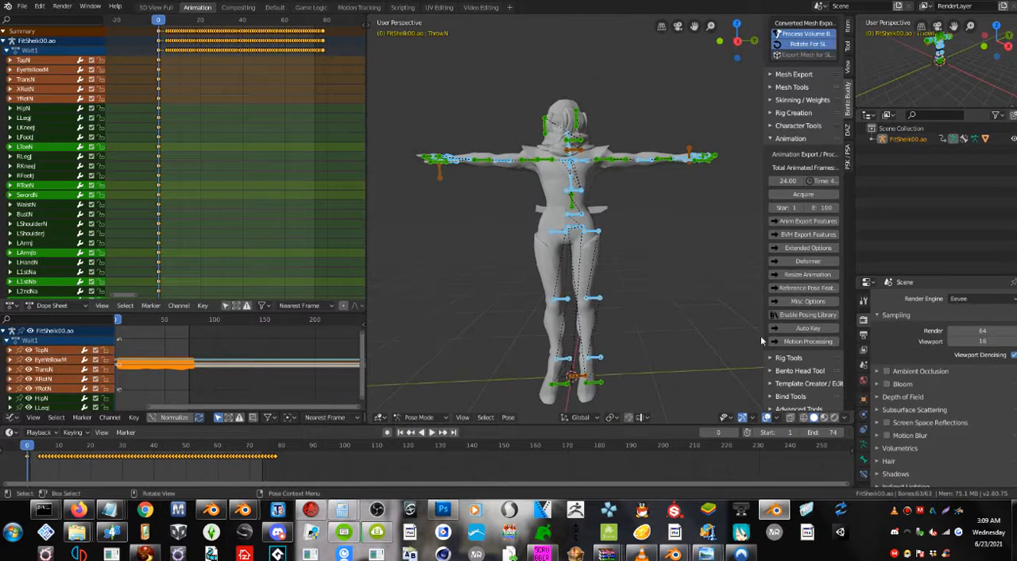
left_click(799, 140)
left_click(792, 247)
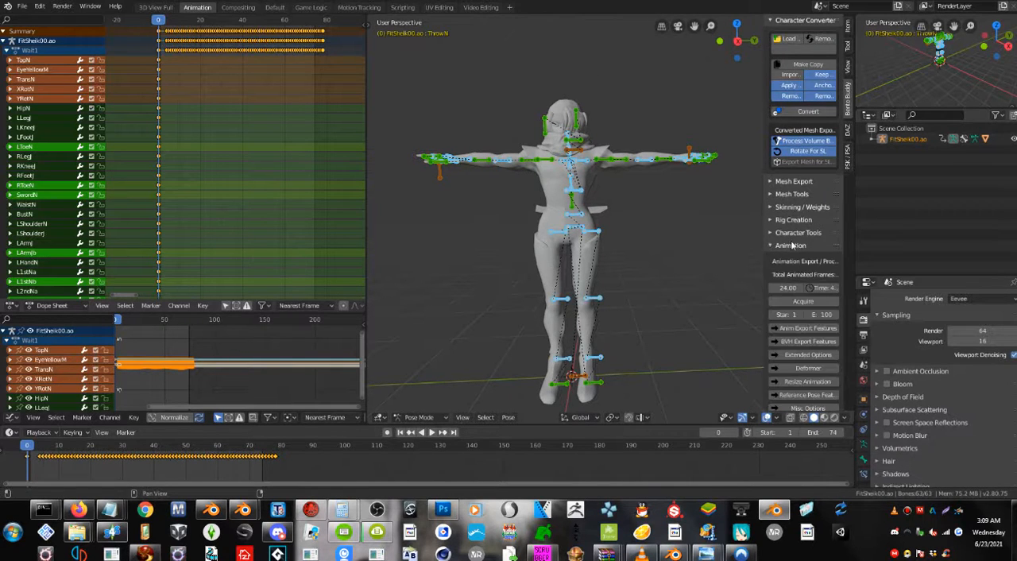
scroll(794, 254, "down", 3)
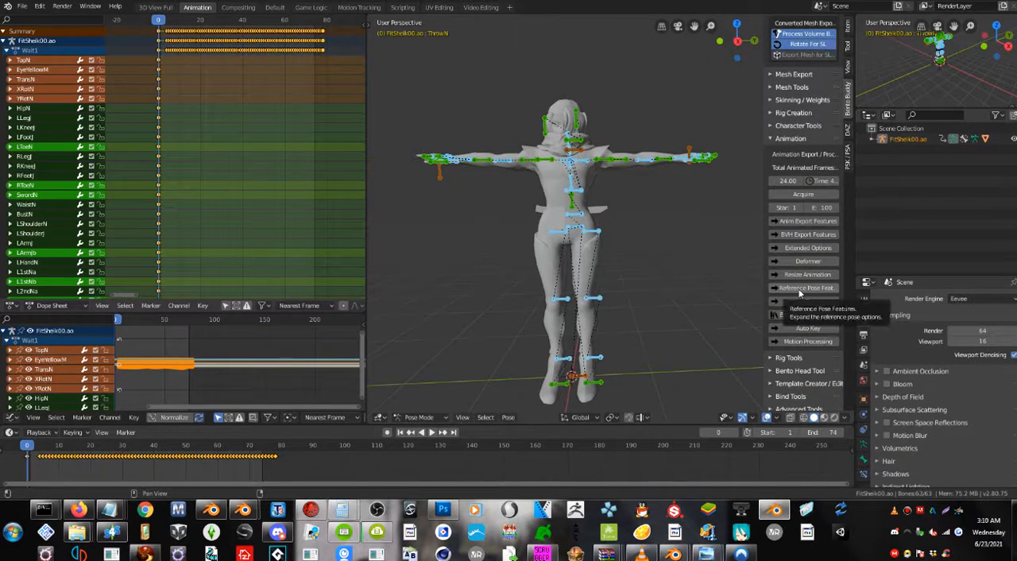
left_click(799, 291)
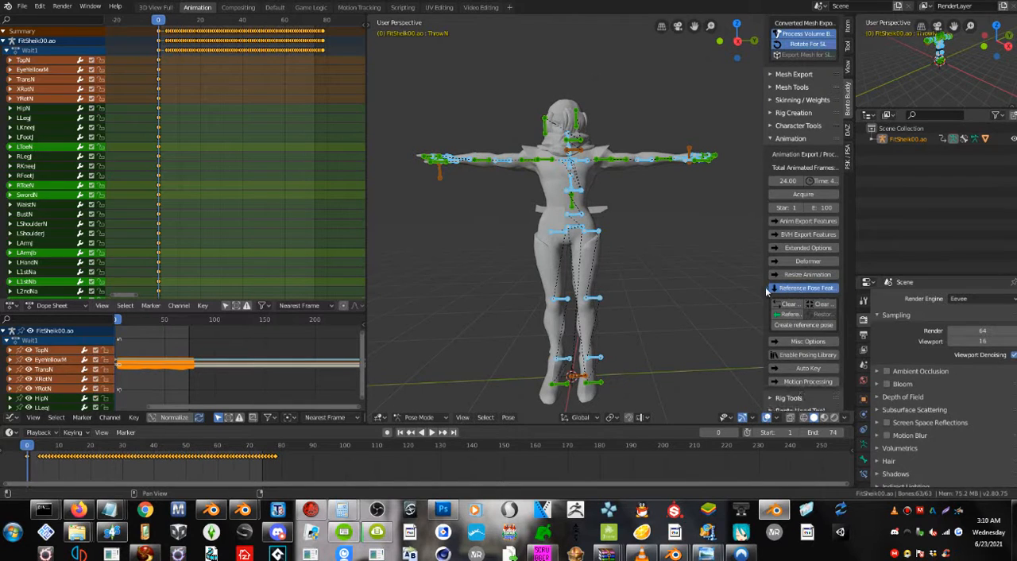
Enable Reference from pose and create a reference pose at the start of the animation.
left_click_drag(766, 292, 689, 289)
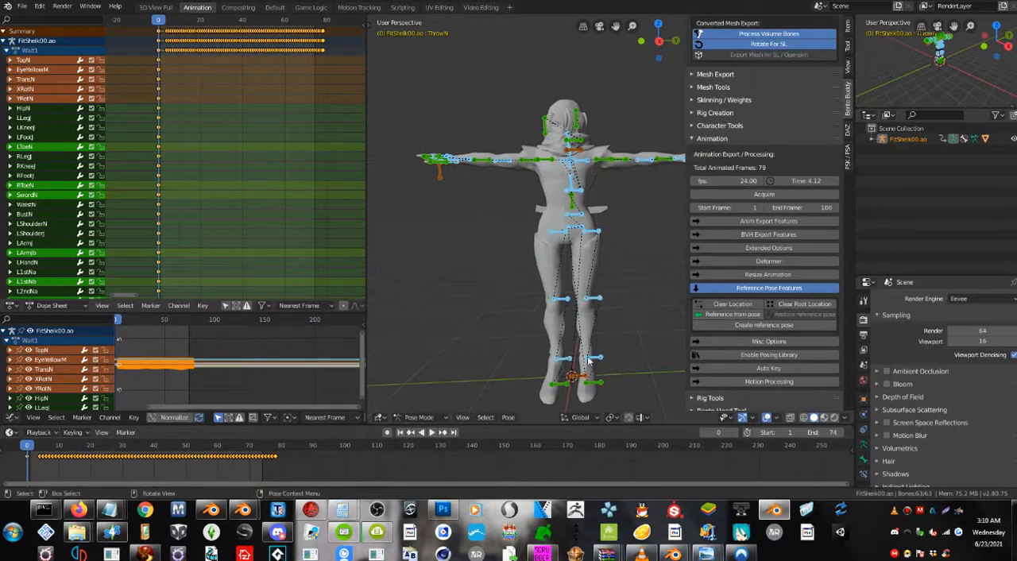
left_click(708, 315)
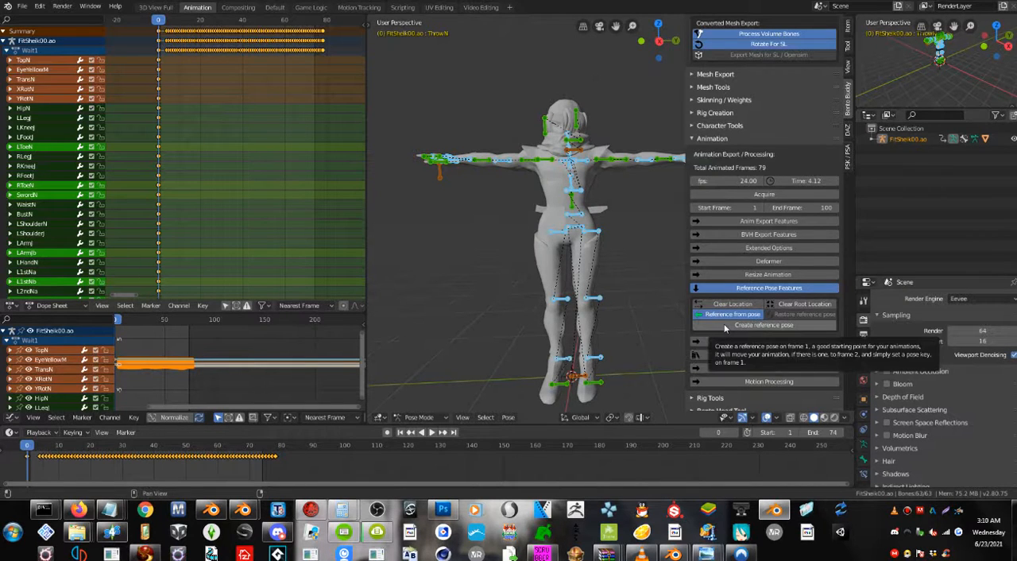
left_click(724, 326)
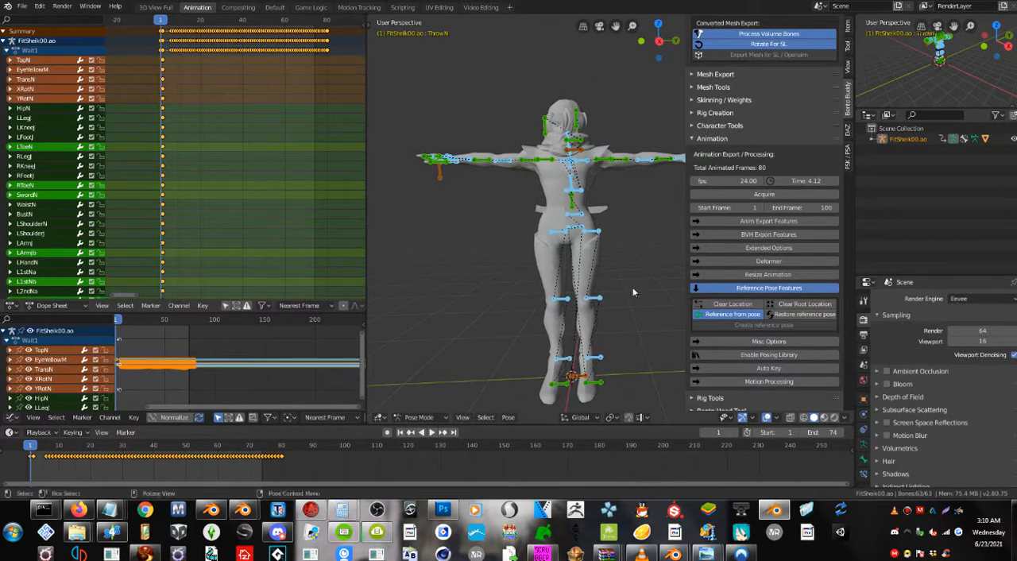
middle_click_drag(625, 300, 623, 302)
Collapse the Animation section and expand the Retarget Motion options under Character Tools.
left_click(736, 142)
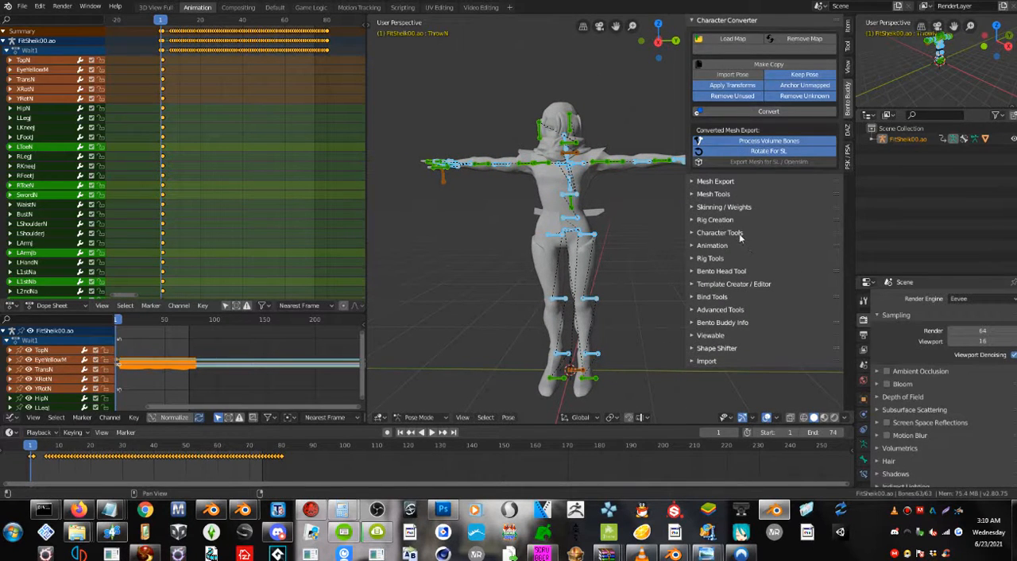
mouse_move(601, 237)
middle_mouse_down()
mouse_move(550, 251)
mouse_move(620, 240)
middle_mouse_up()
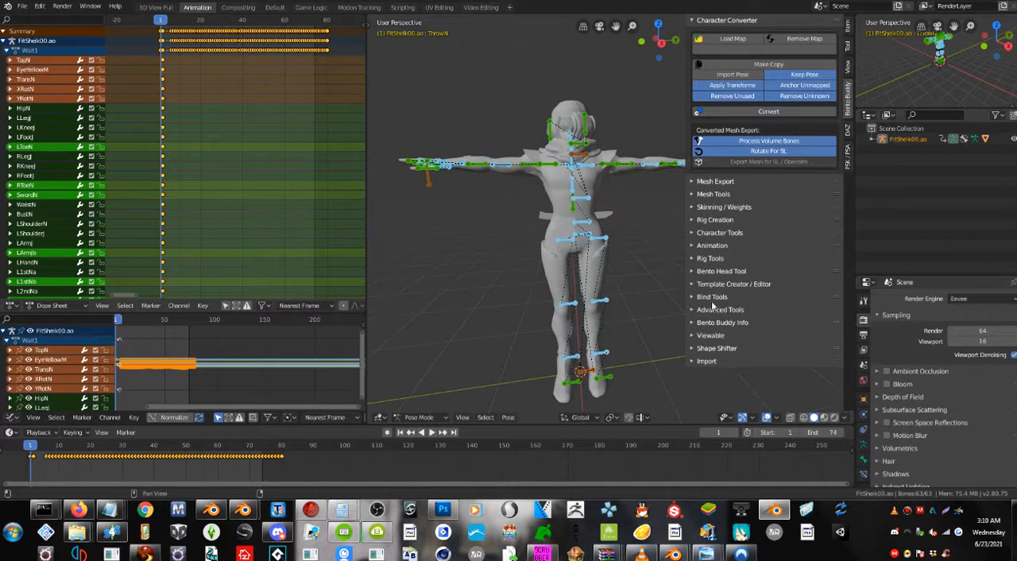
left_click(717, 234)
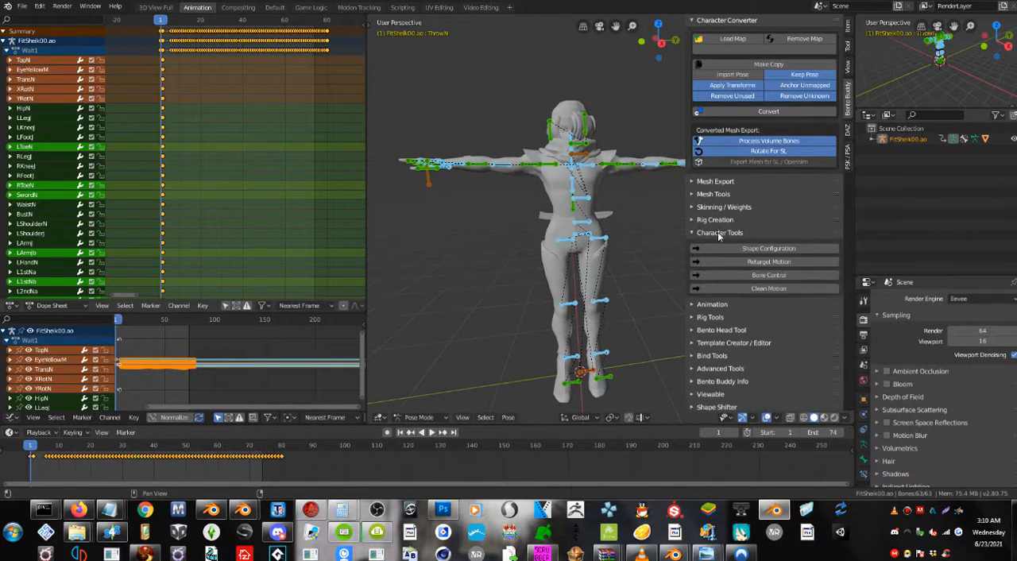
left_click(748, 263)
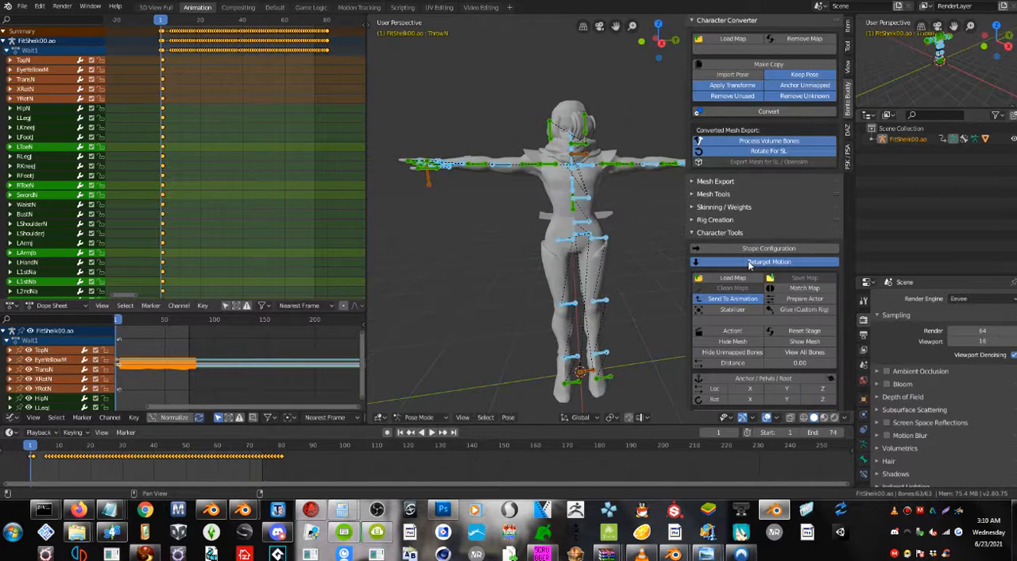
scroll(748, 265, "down", 1)
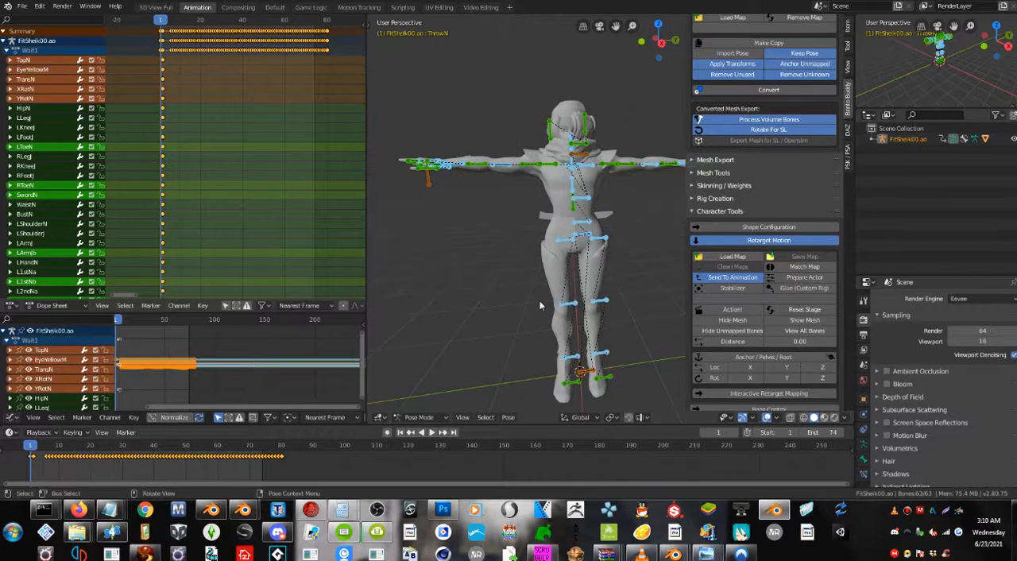
Set the Retarget Motion Distance to 0.60.
middle_click_drag(540, 309, 597, 324)
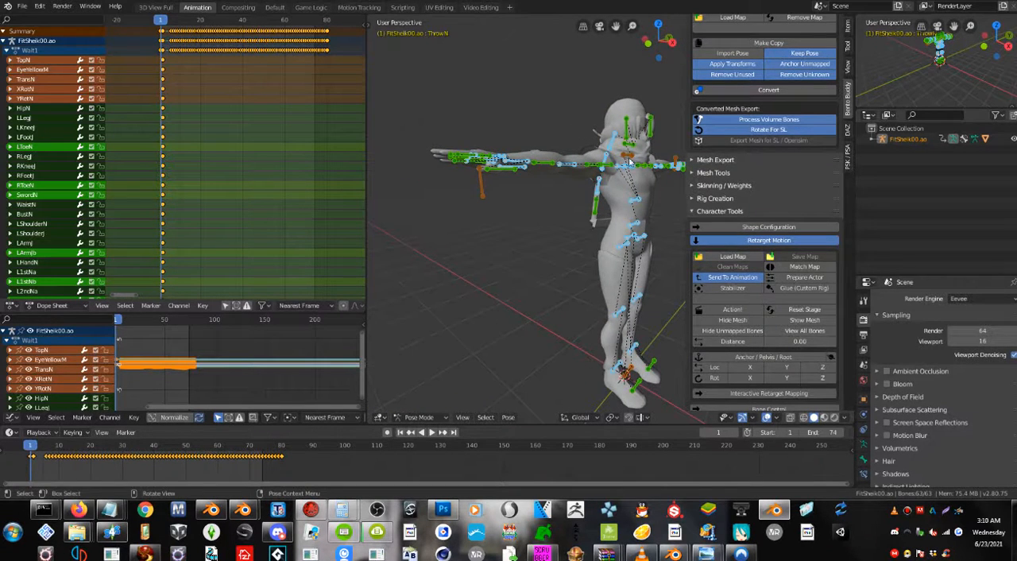
middle_click_drag(638, 220, 649, 226)
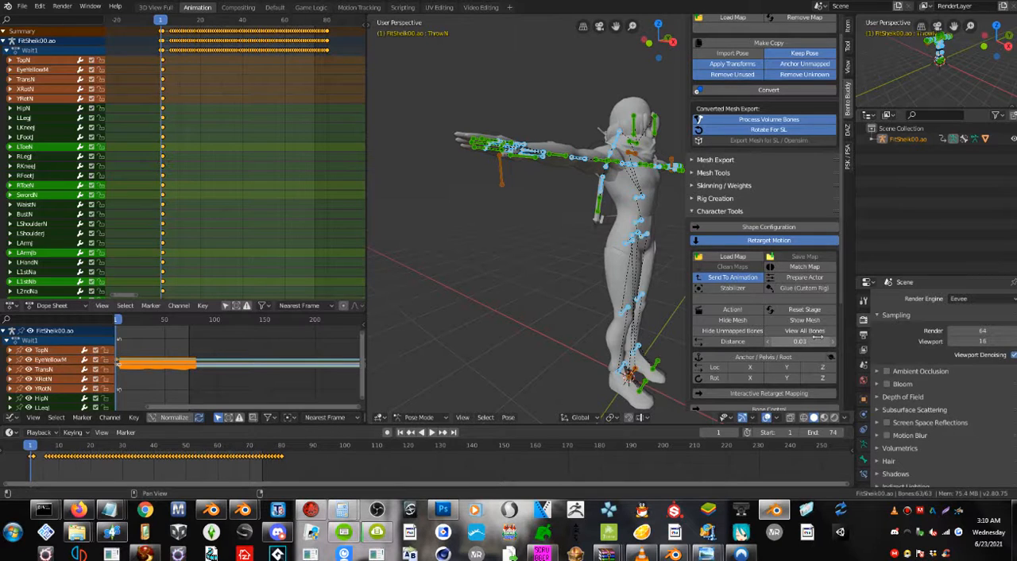
left_click_drag(810, 342, 803, 350)
left_click(799, 342)
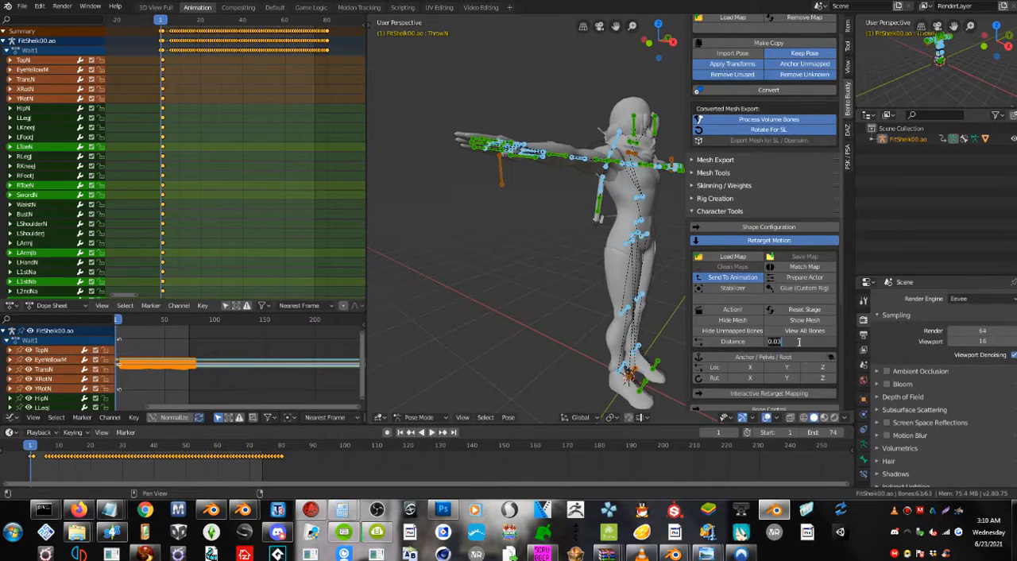
type("0.60")
key("Return")
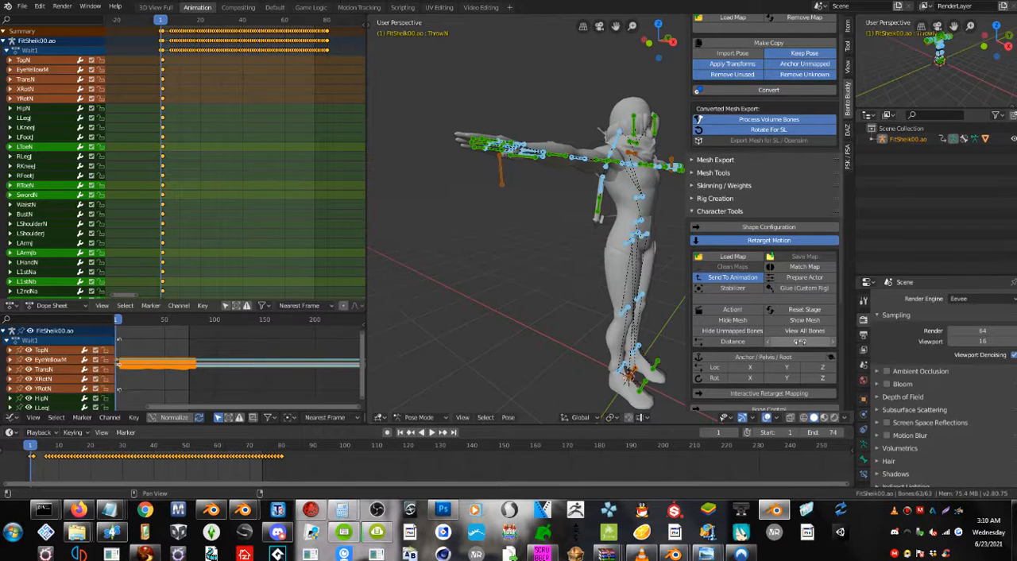
Run the retarget Action! to generate a BentoBuddy rig beside the character, and reset the stage after comparing both rigs.
left_click(744, 310)
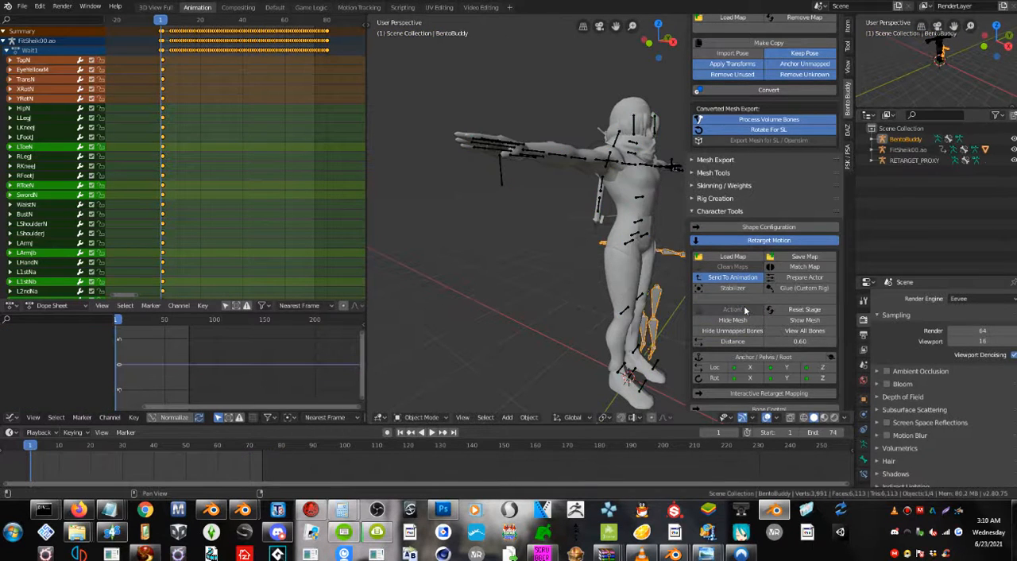
middle_click_drag(653, 306, 601, 304)
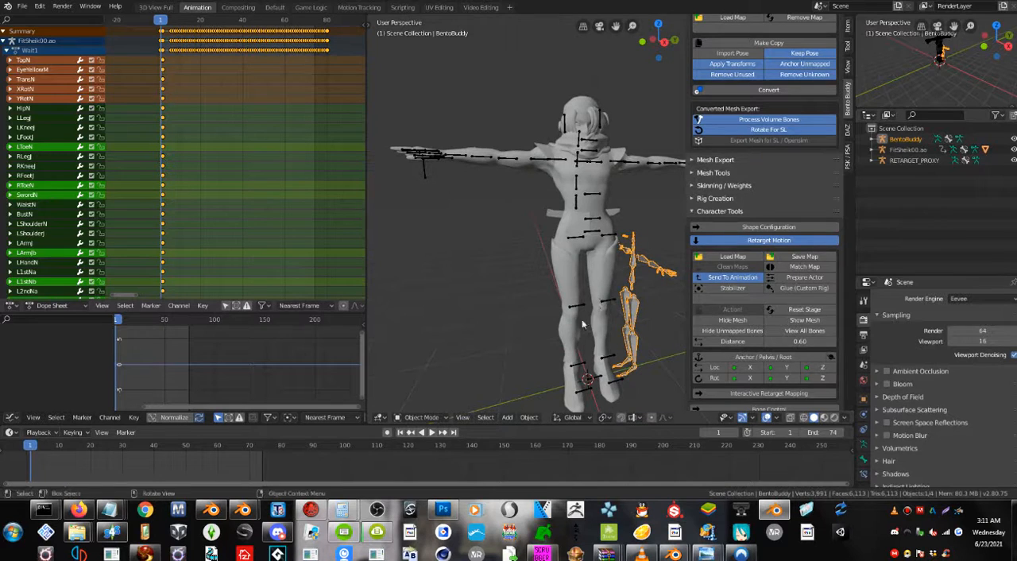
scroll(569, 340, "up", 2)
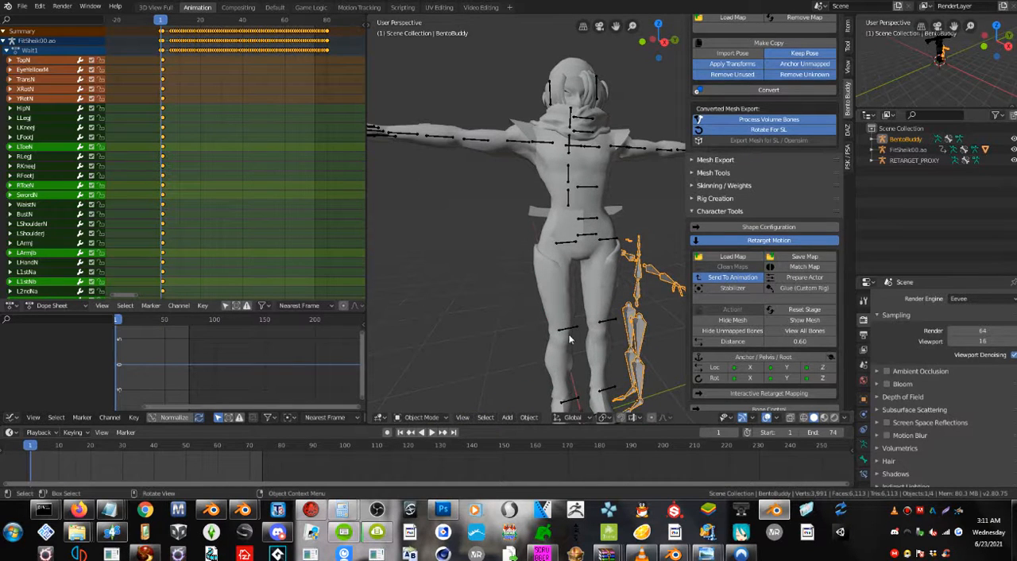
middle_click_drag(569, 339, 474, 250)
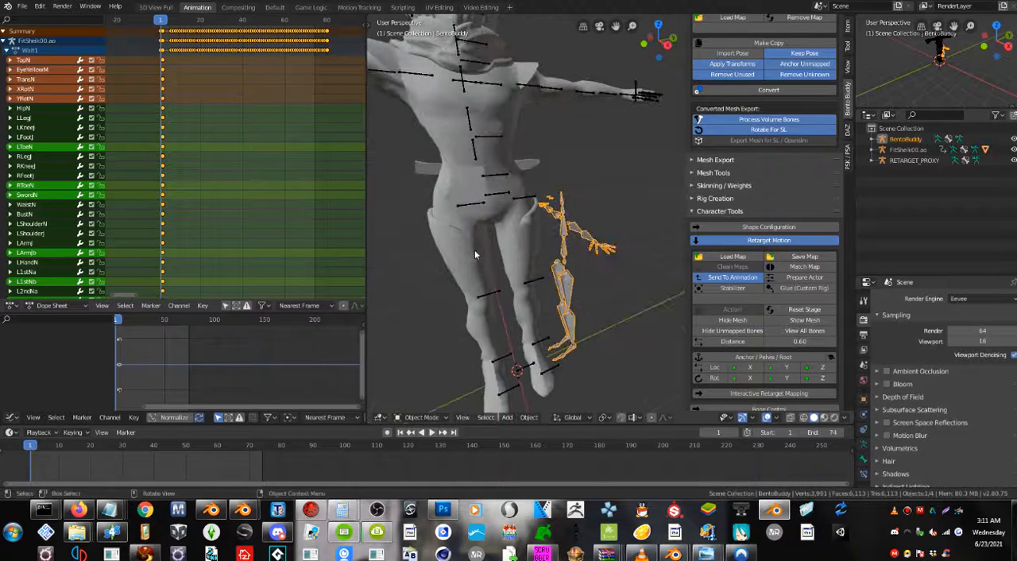
scroll(497, 222, "down", 1)
scroll(497, 222, "up", 1)
scroll(496, 222, "down", 1)
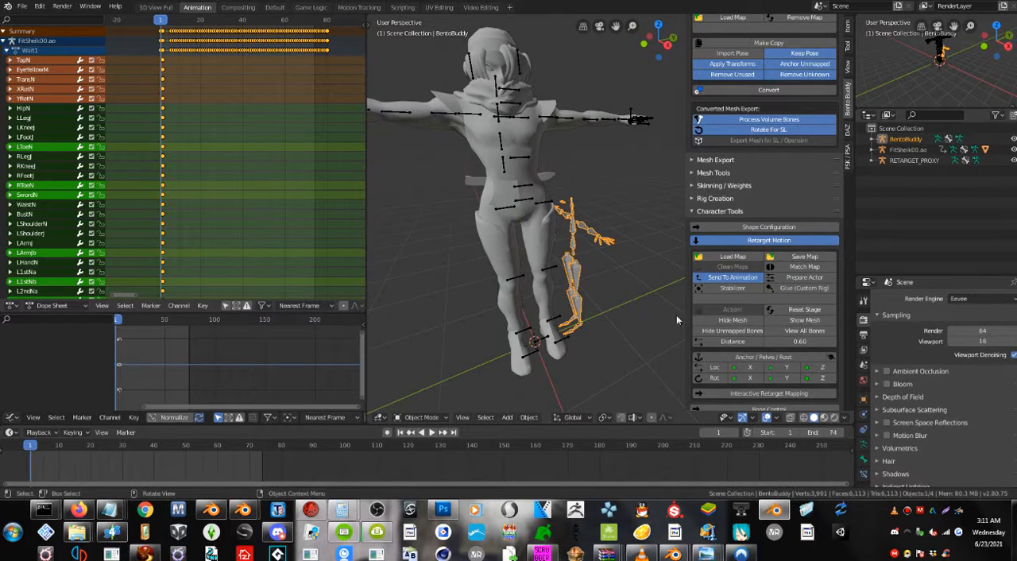
left_click(816, 313)
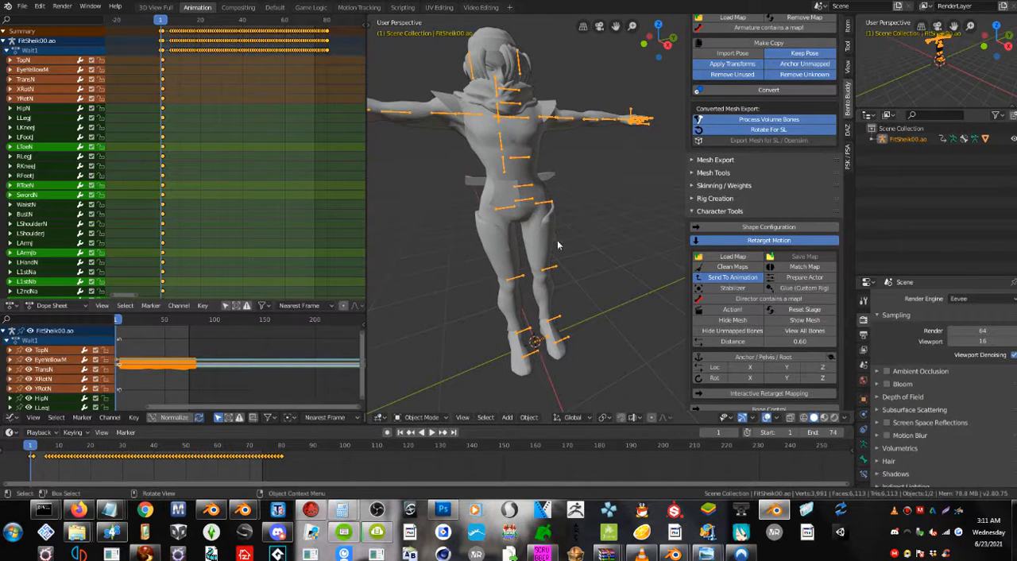
Rotate the character mesh and armature -90° about the global Z axis, and select only the armature.
key("a")
right_click(556, 276)
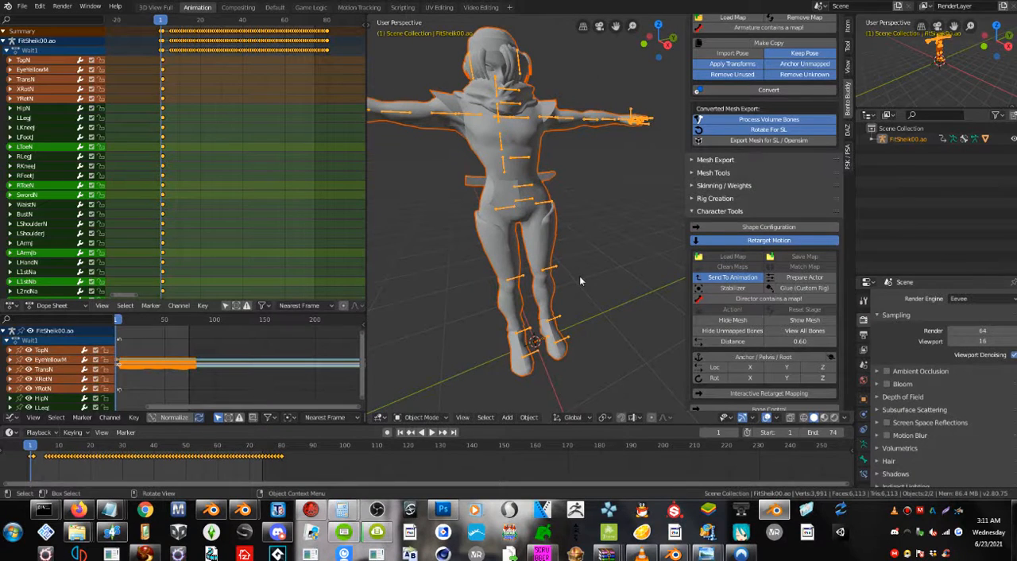
key("r")
type("z")
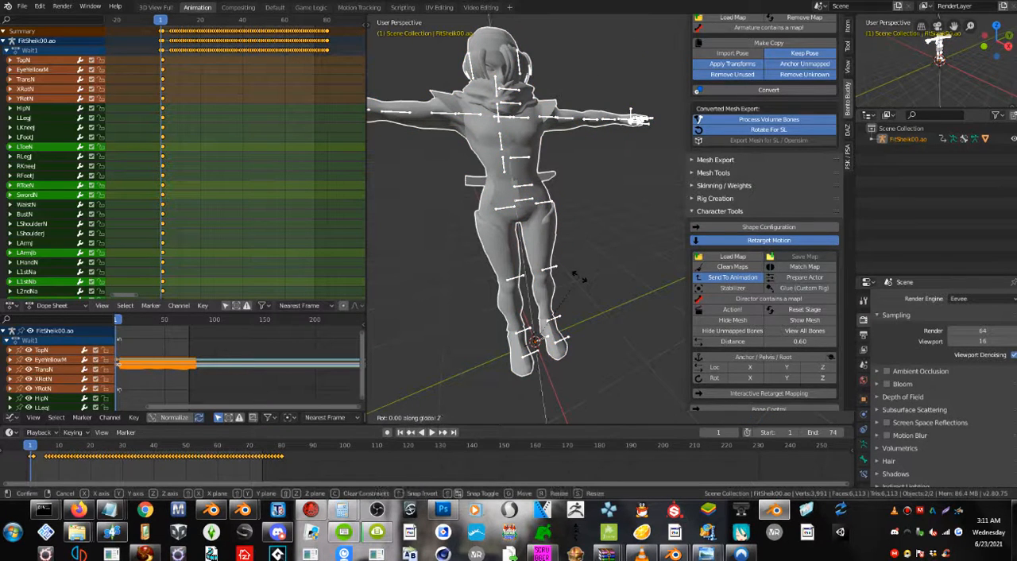
type("-90")
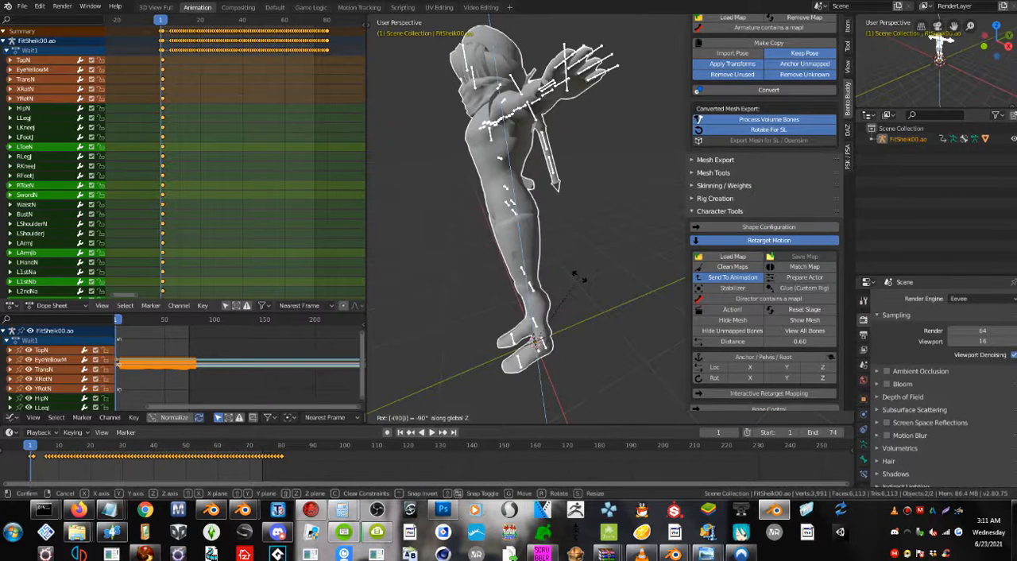
key("Return")
middle_click_drag(579, 276, 604, 317)
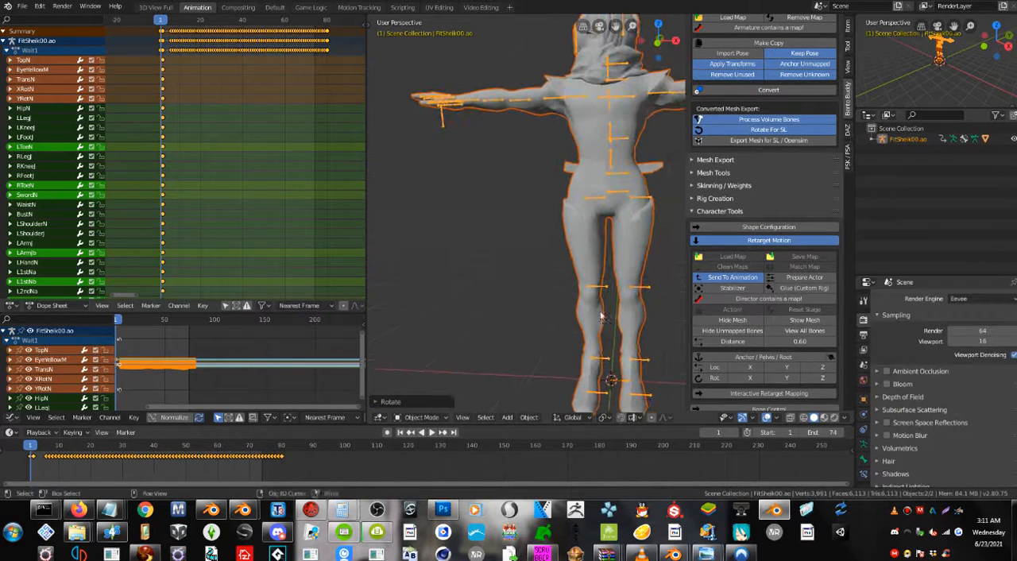
right_click(603, 293)
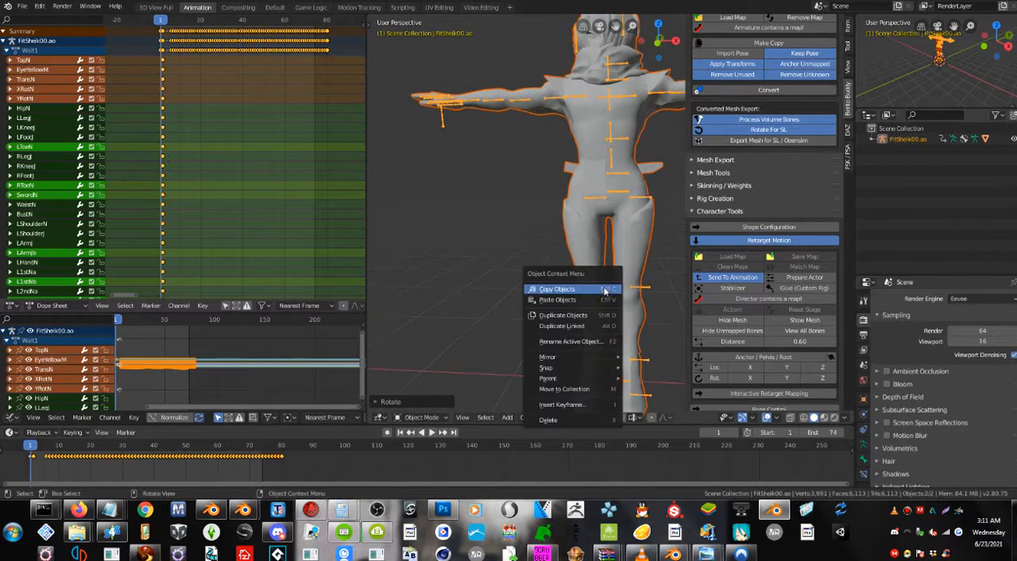
left_click(650, 292)
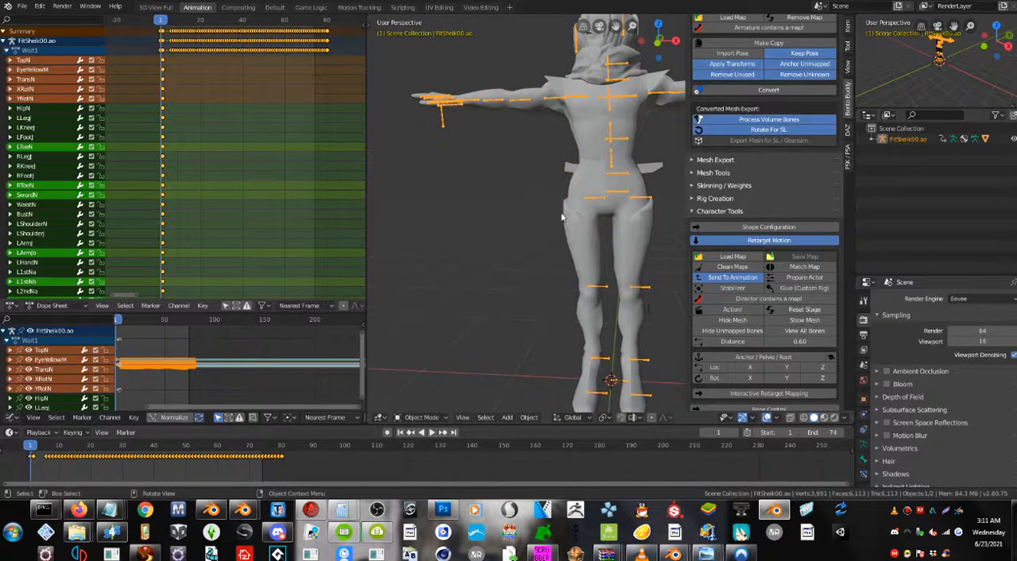
scroll(587, 209, "down", 2)
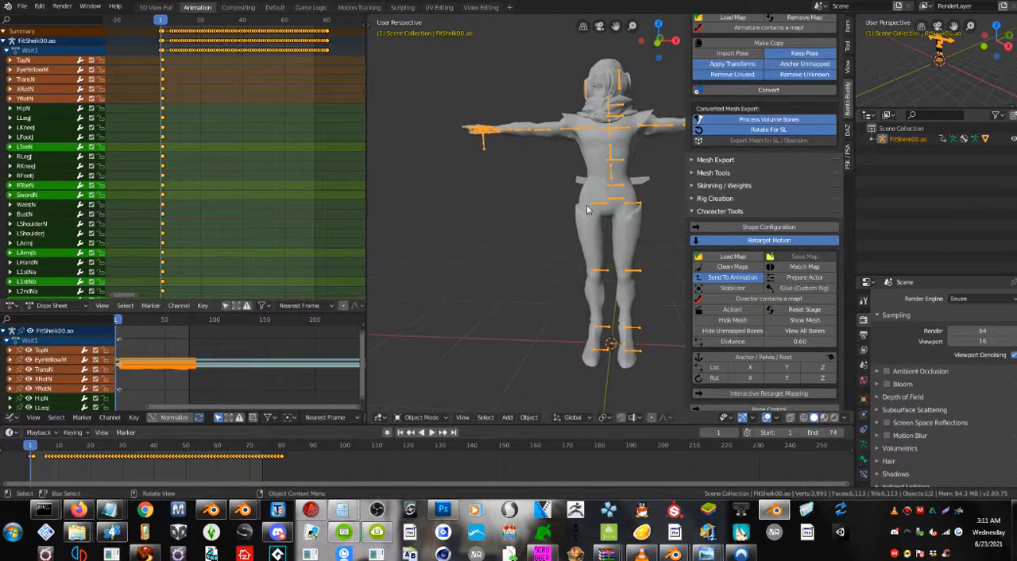
Go to frame 0 and leave only the character's armature selected.
key("i")
left_click(587, 210)
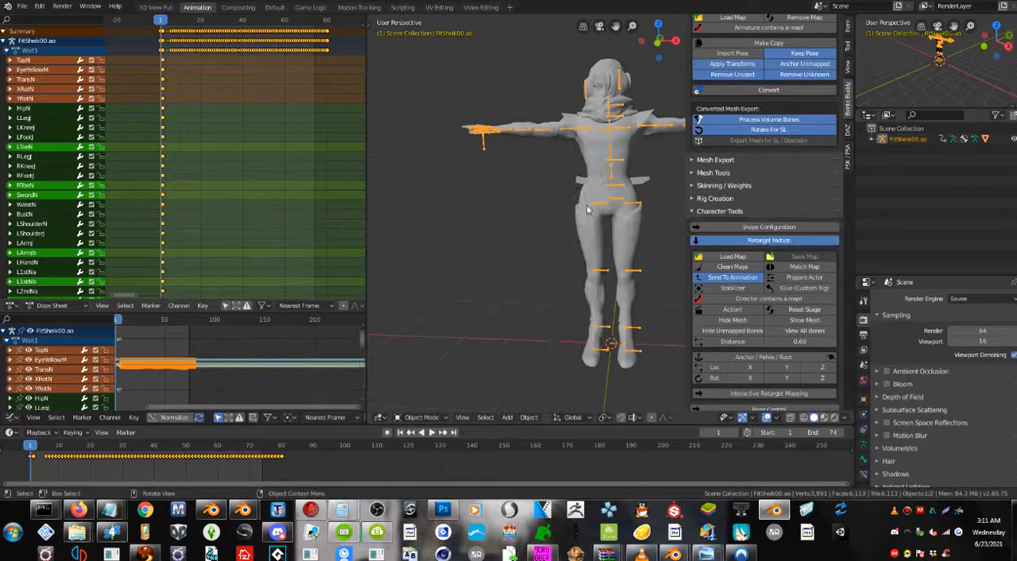
left_click(25, 447)
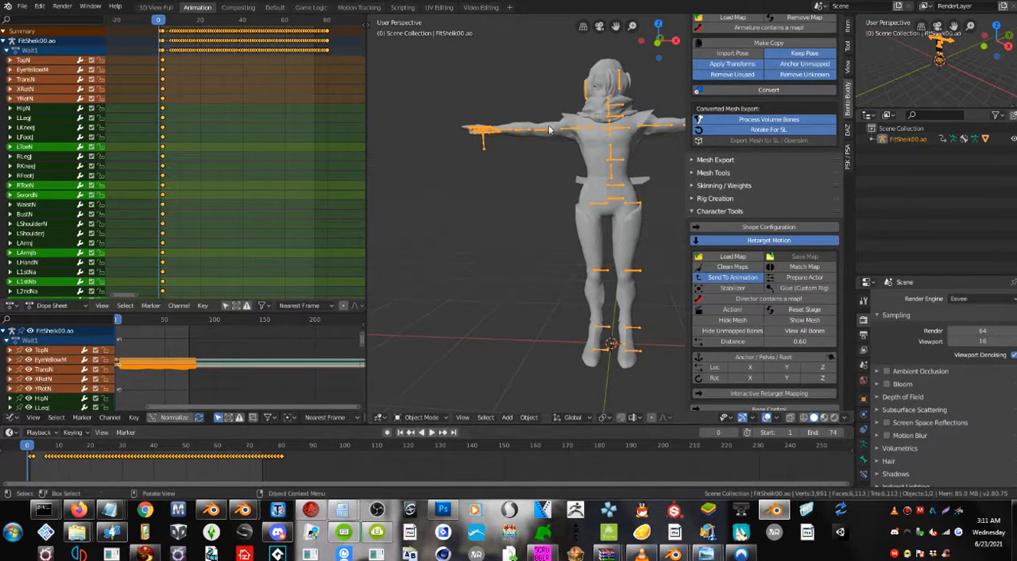
left_click(640, 175)
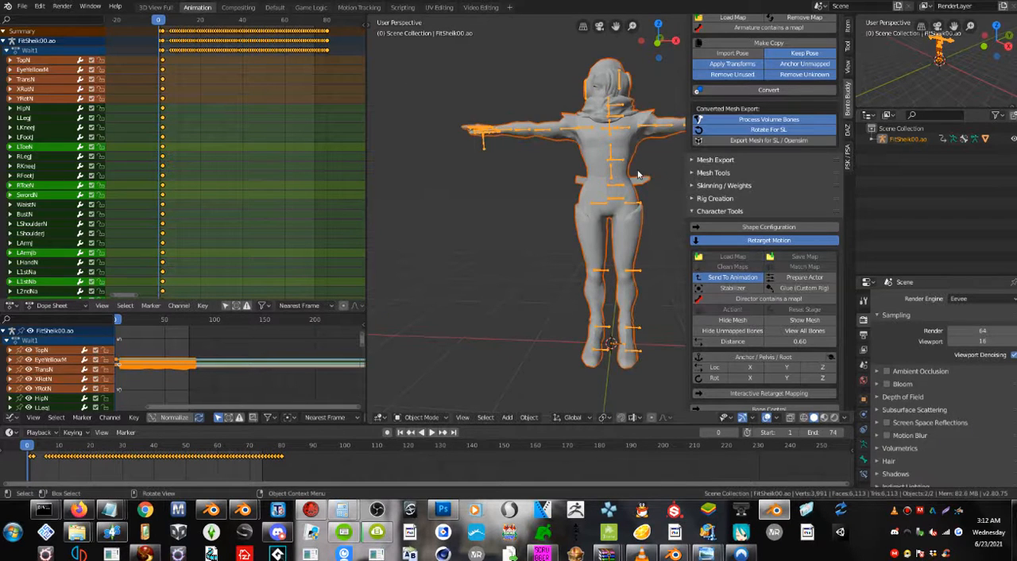
left_click(617, 168)
left_click(617, 169)
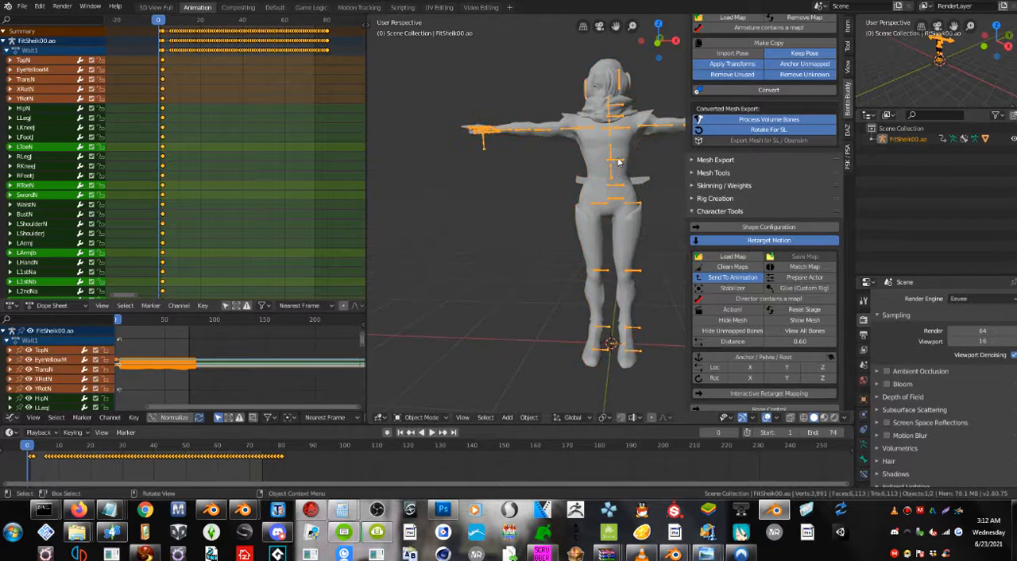
Switch the armature to Pose Mode, select all bones and insert a LocRotScale keyframe at frame 0.
left_click(421, 417)
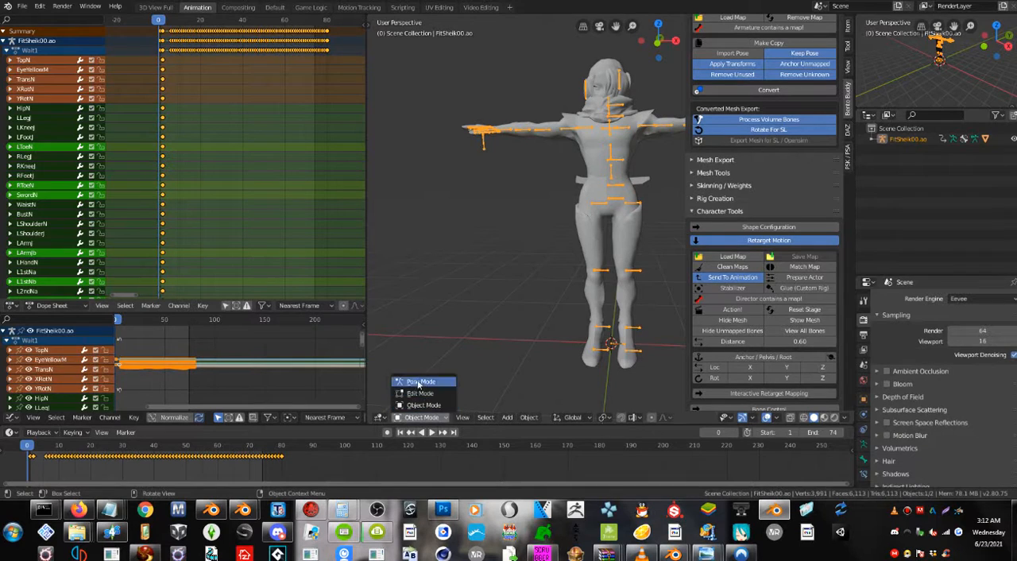
left_click(415, 381)
key("a")
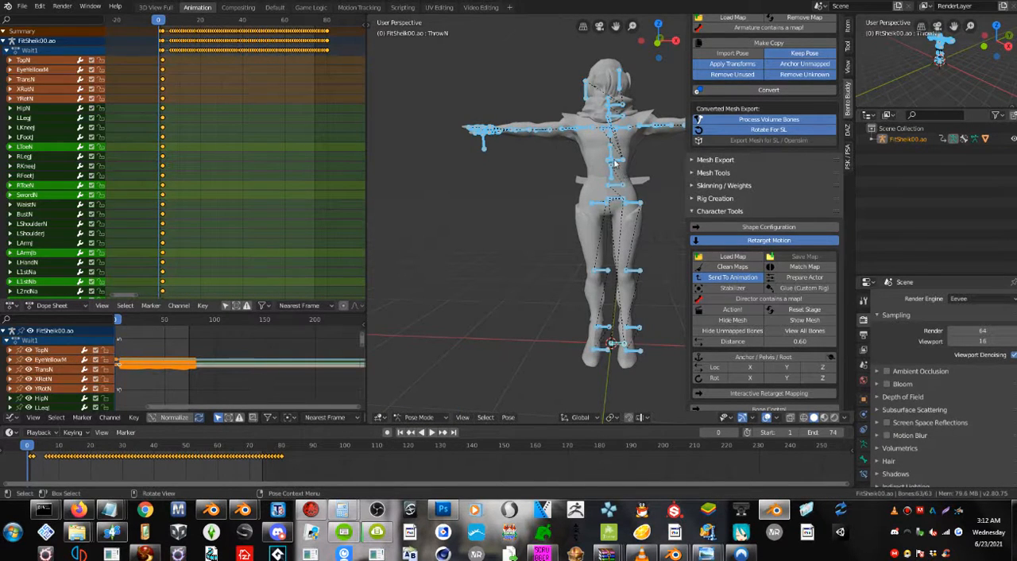
left_click(615, 162)
key("a")
key("a")
key("a")
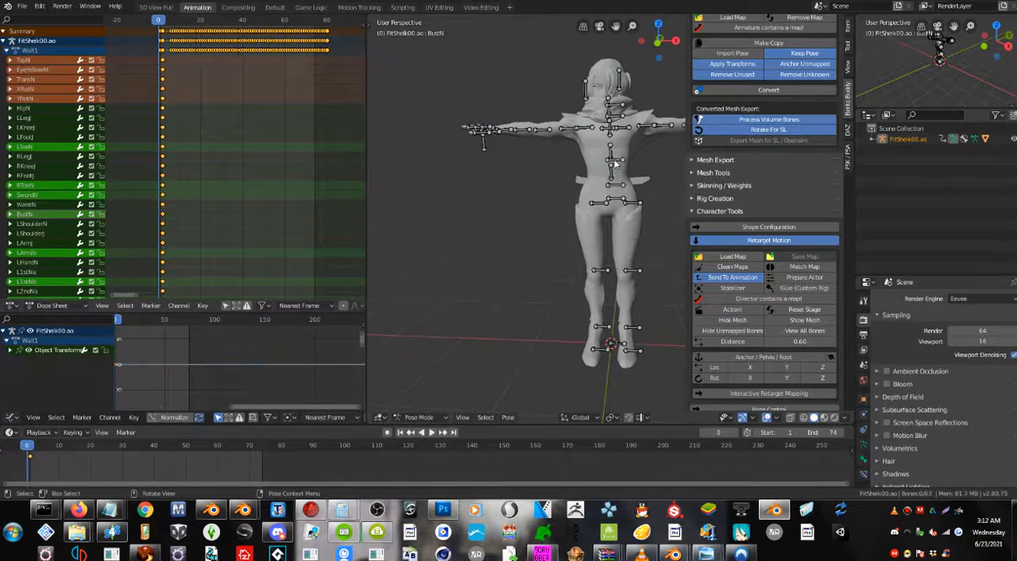
key("i")
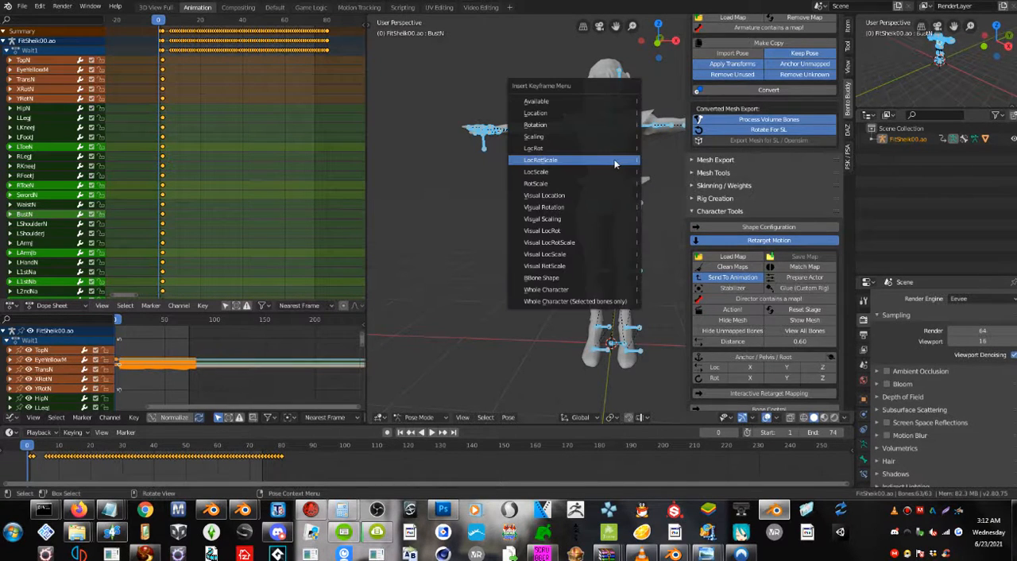
left_click(615, 162)
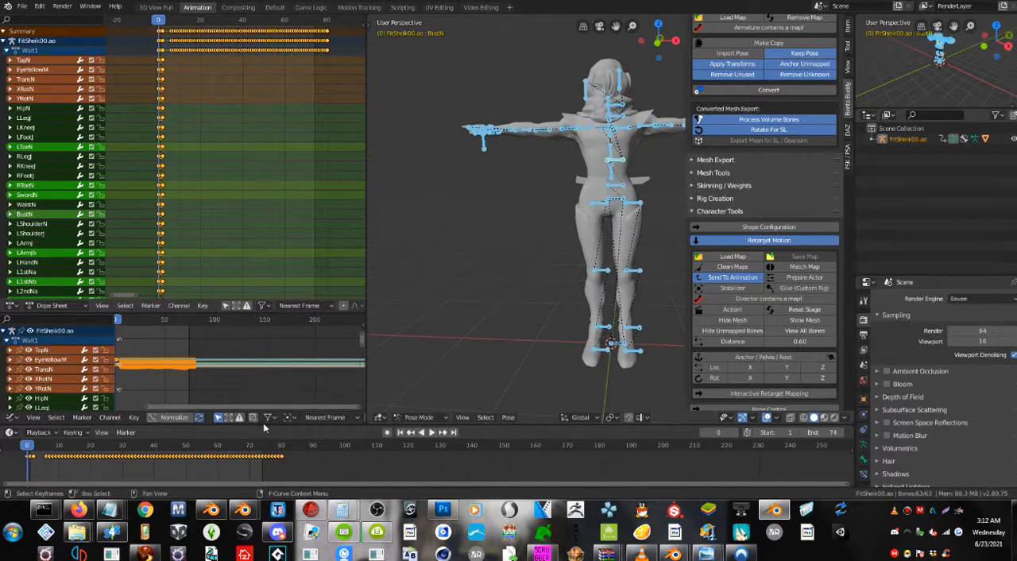
Return to Object Mode and scale the character mesh and armature down together.
left_click(420, 417)
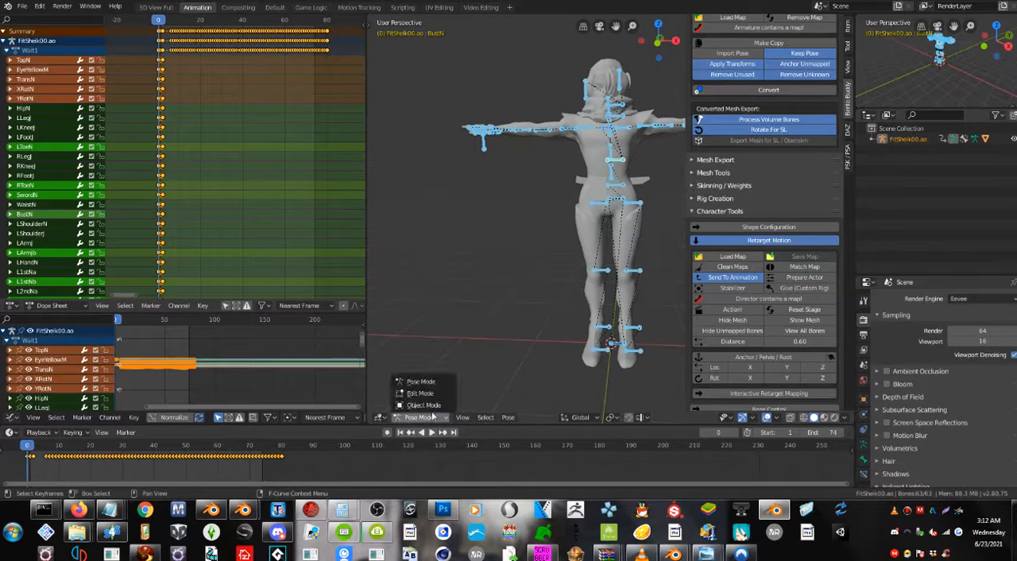
left_click(433, 381)
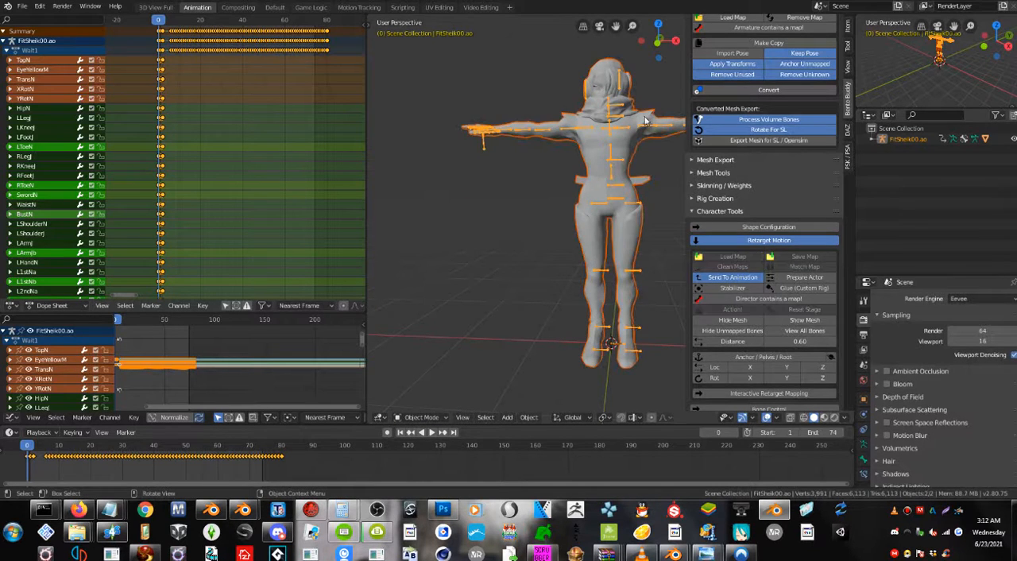
key("a")
key("s")
left_click(637, 206)
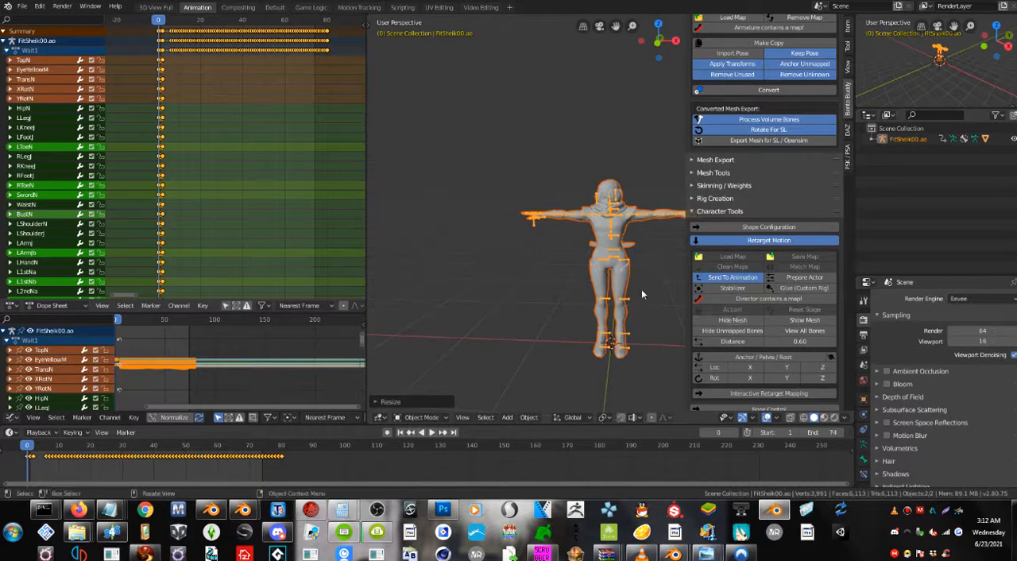
Select only the character's armature and run the retarget Action! to generate the BentoBuddy rig.
left_click(625, 306)
left_click(625, 302)
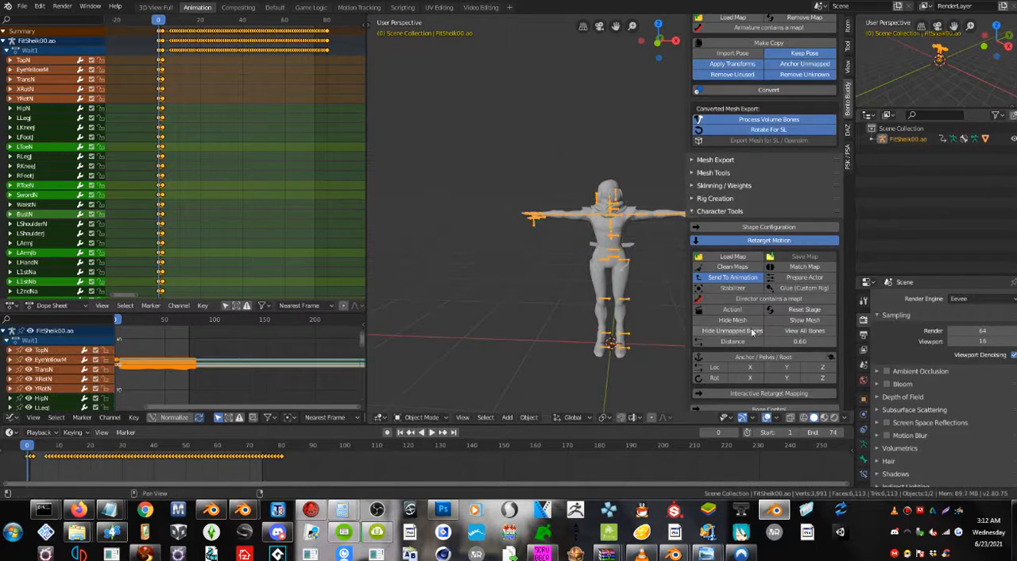
left_click(734, 311)
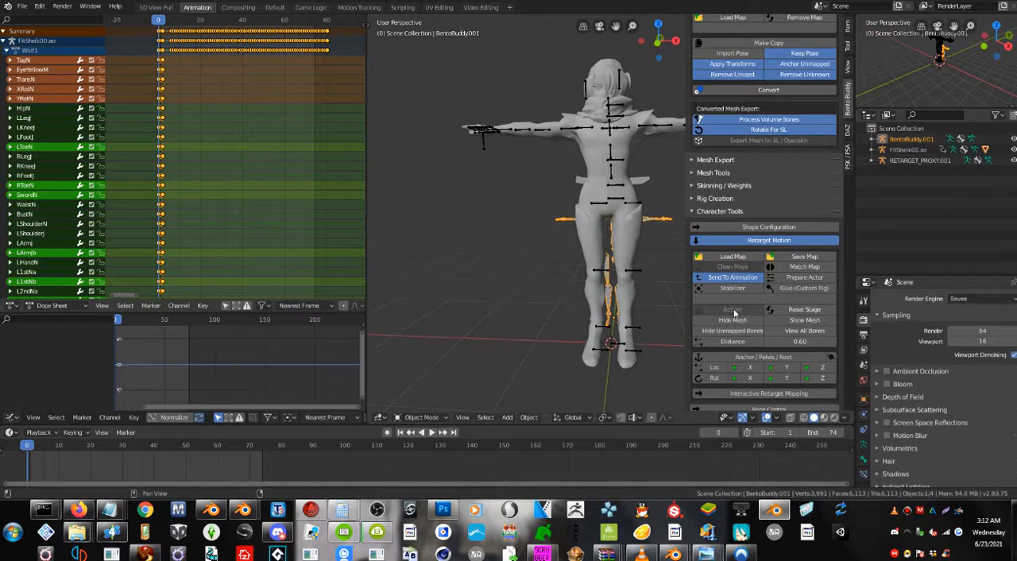
Select the character mesh and armature and scale them down toward the size of the BentoBuddy rig.
middle_click_drag(585, 203, 573, 240)
left_click(548, 208)
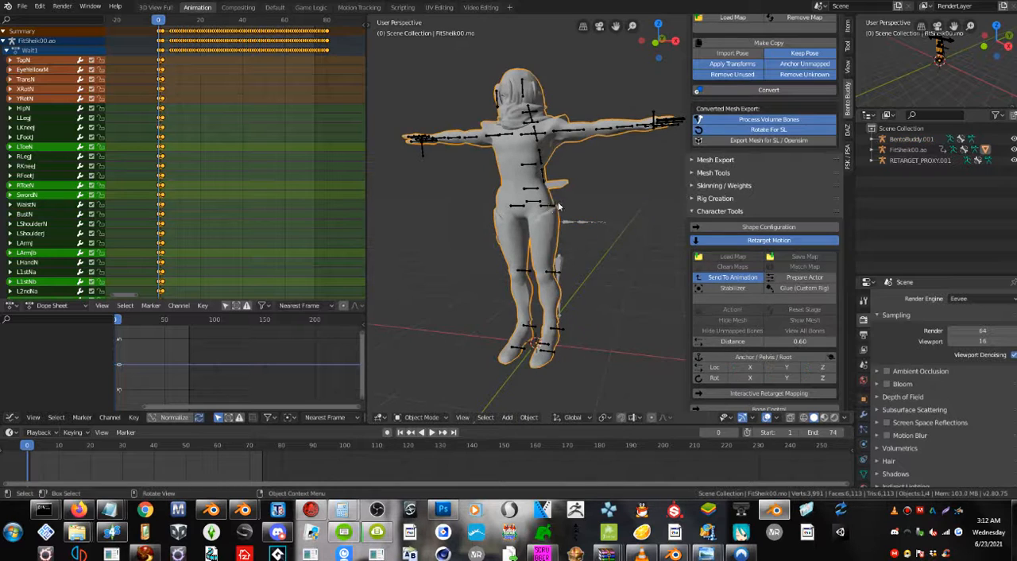
left_click(549, 209)
left_click(546, 215)
key("s")
left_click(588, 142)
left_click(599, 131, "shift")
key("s")
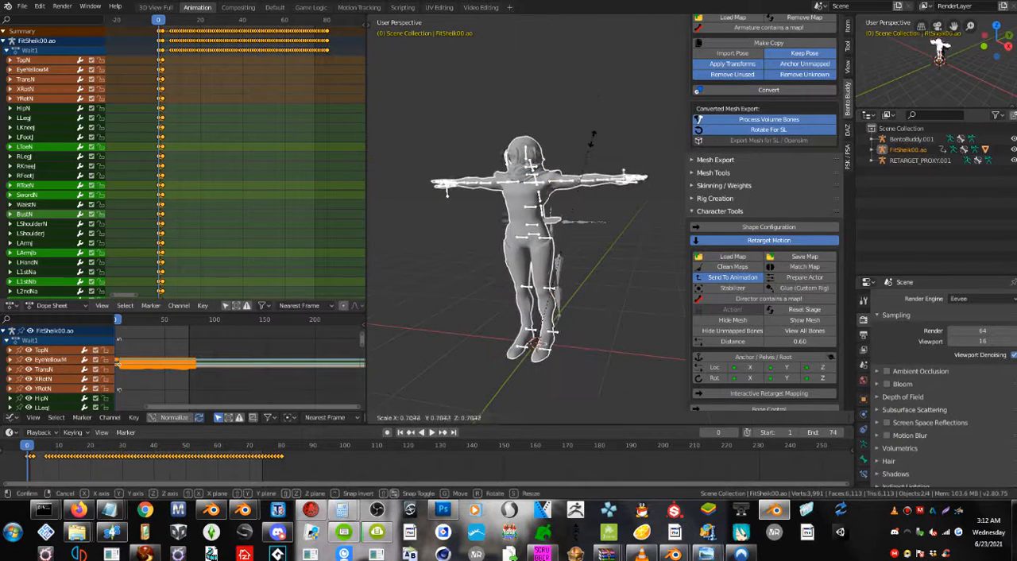
left_click(580, 197)
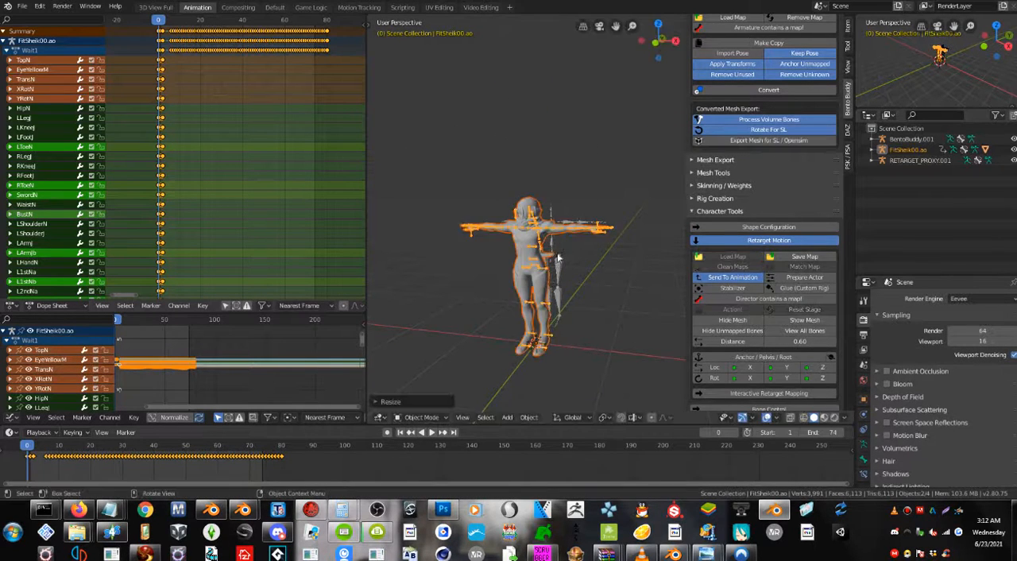
Fine-tune the scale of the character mesh and armature to match the BentoBuddy rig.
scroll(570, 238, "up", 5)
mouse_move(557, 262)
middle_mouse_down()
mouse_move(478, 271)
mouse_move(548, 255)
middle_mouse_up()
key("s")
left_click(496, 235)
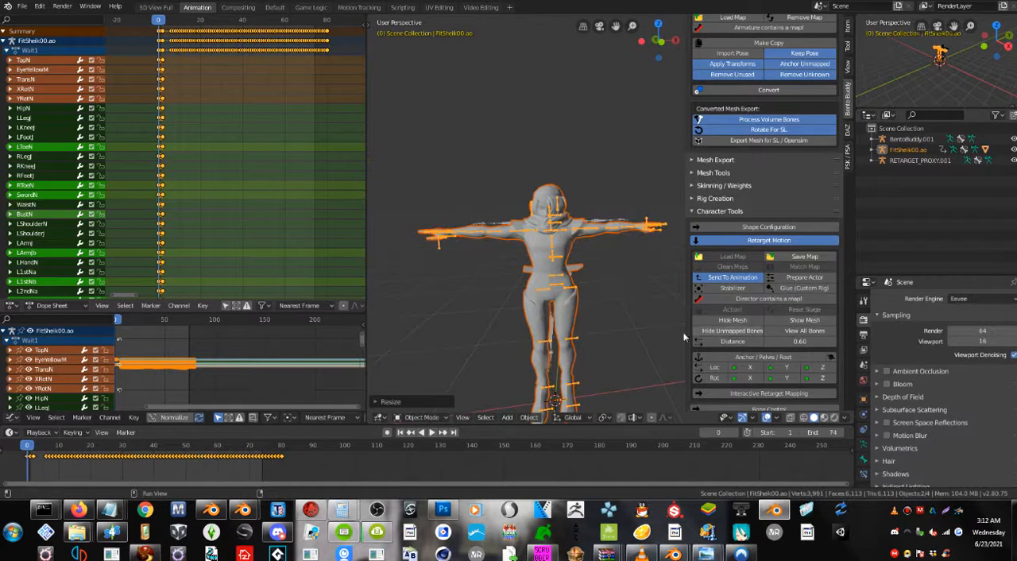
Compare the scaled character with the BentoBuddy rig, reset the stage and keep only the character's armature selected.
left_click(622, 303)
middle_click_drag(622, 304, 604, 293)
left_click(560, 273)
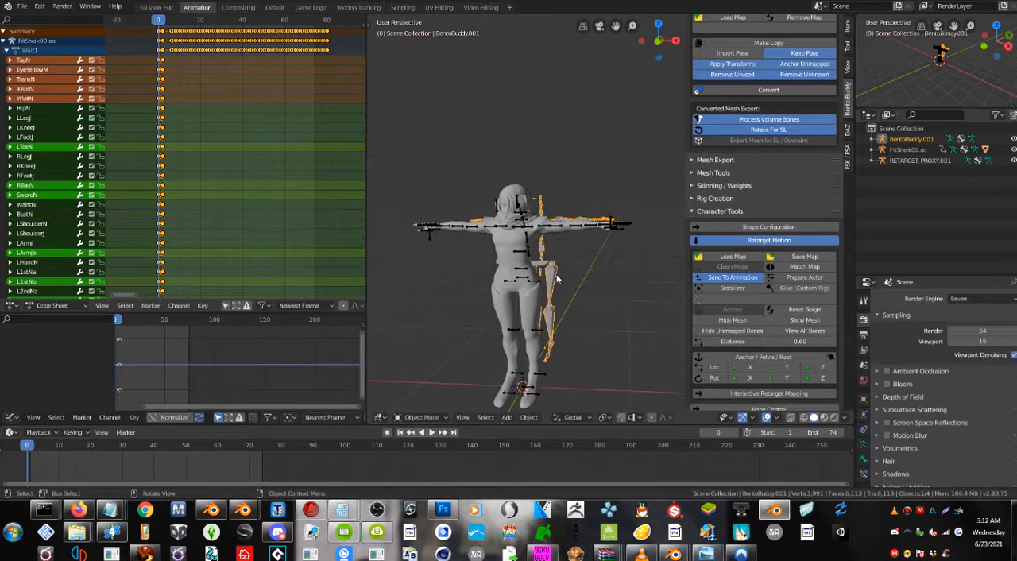
scroll(538, 294, "up", 2)
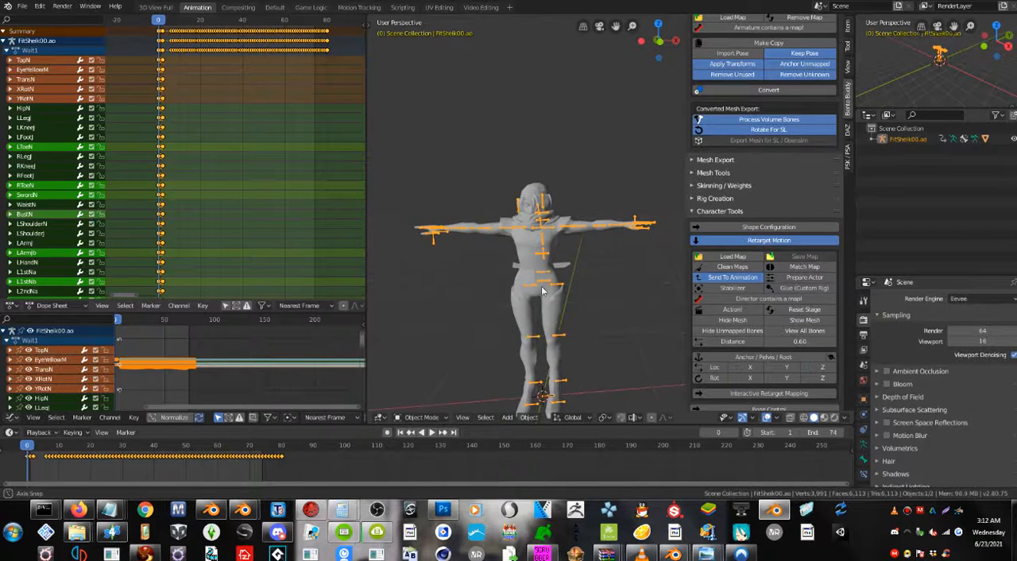
scroll(565, 285, "up", 2)
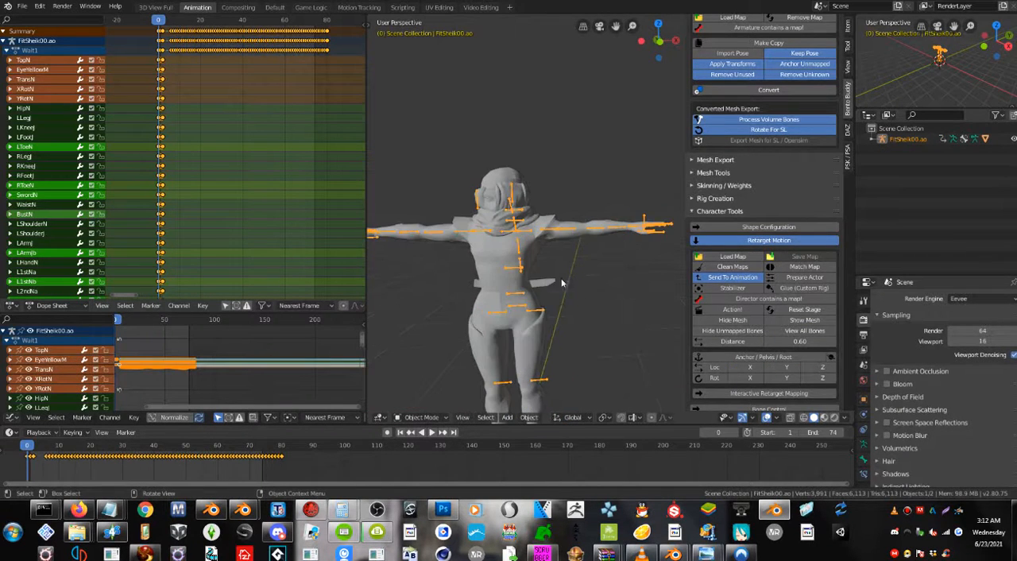
left_click(534, 312)
left_click(534, 312)
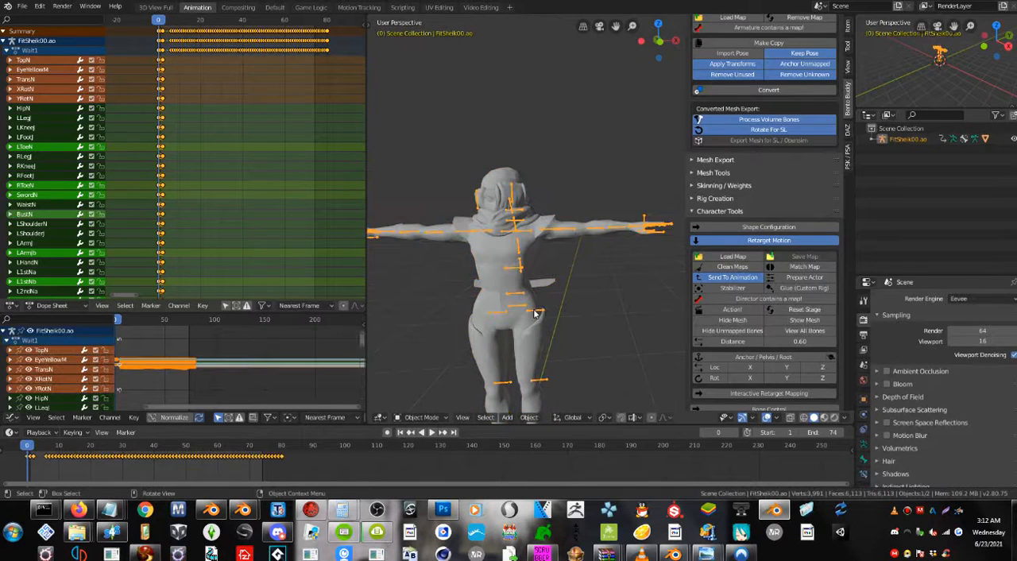
Switch the armature to Pose Mode, keyframe all bones at frame 0 and deselect them.
left_click(420, 417)
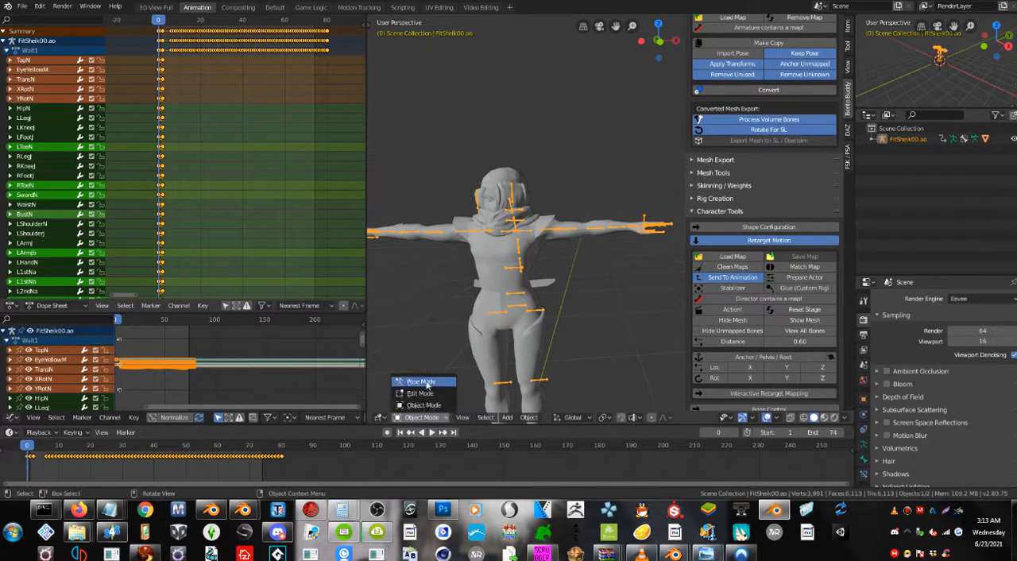
left_click(421, 381)
key("i")
left_click(531, 321)
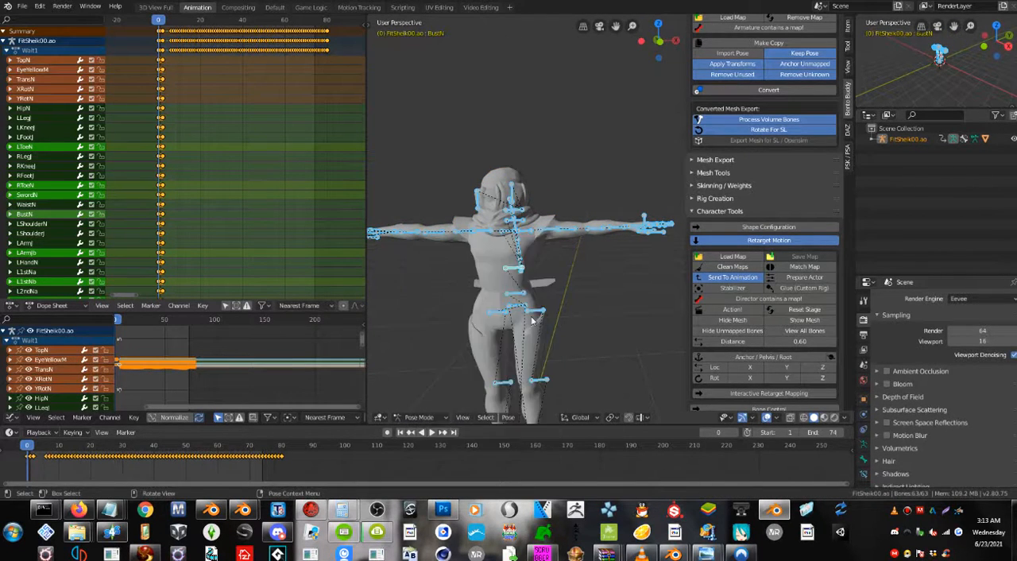
left_click(609, 325)
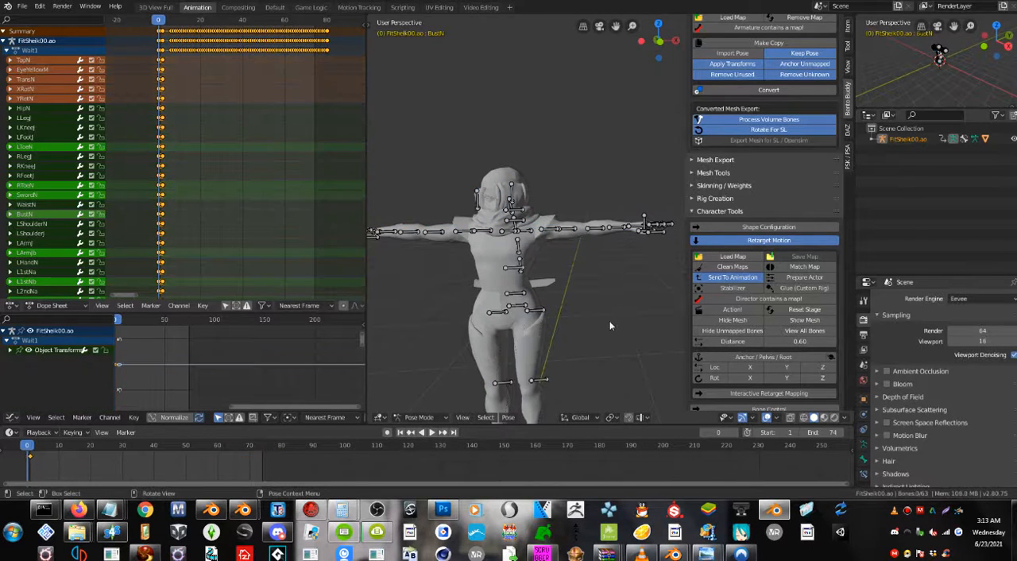
Select the BustN bone and restore the reference pose with the Reference Pose Features in the Animation section.
left_click(726, 212)
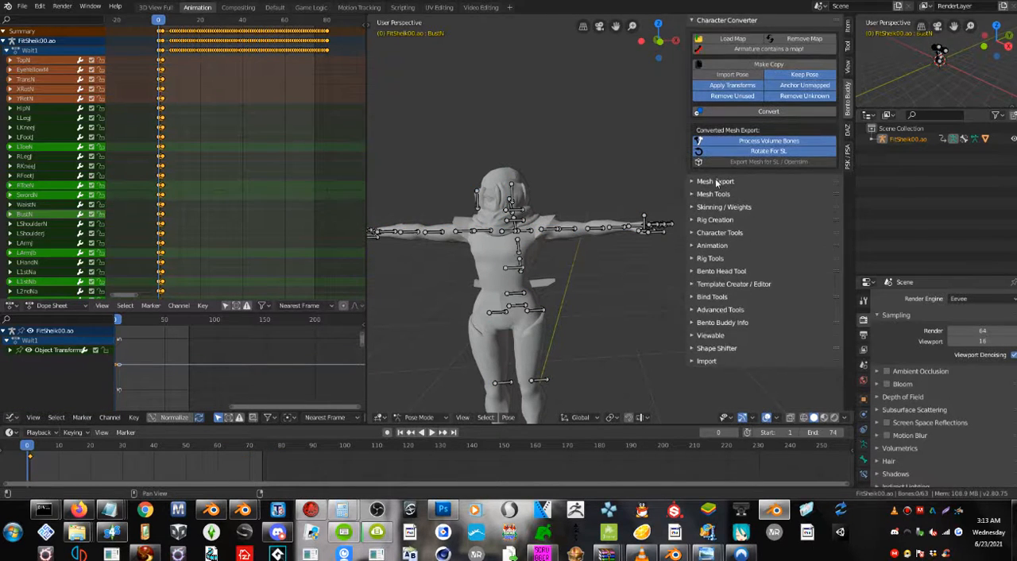
left_click(716, 182)
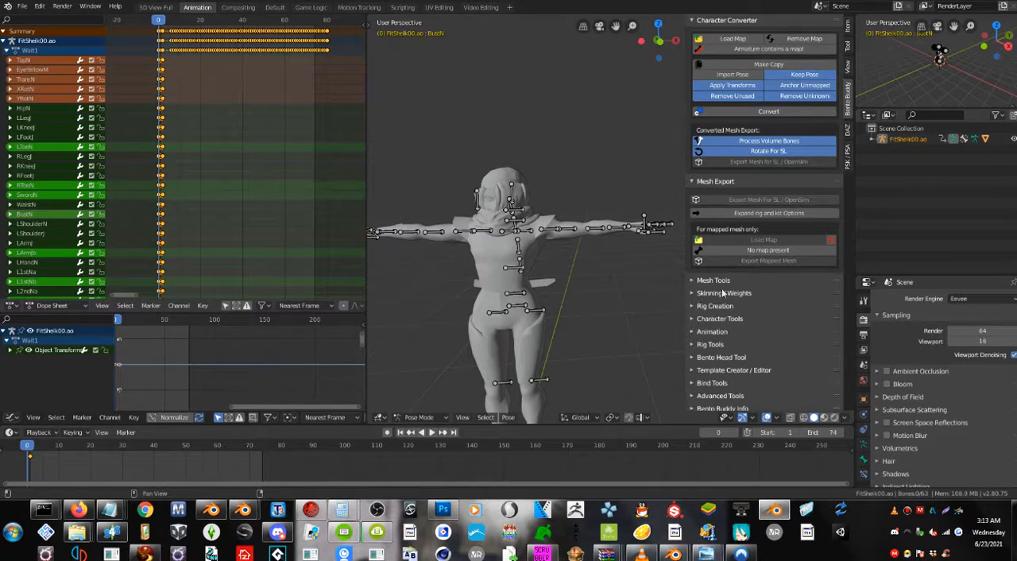
left_click(514, 268)
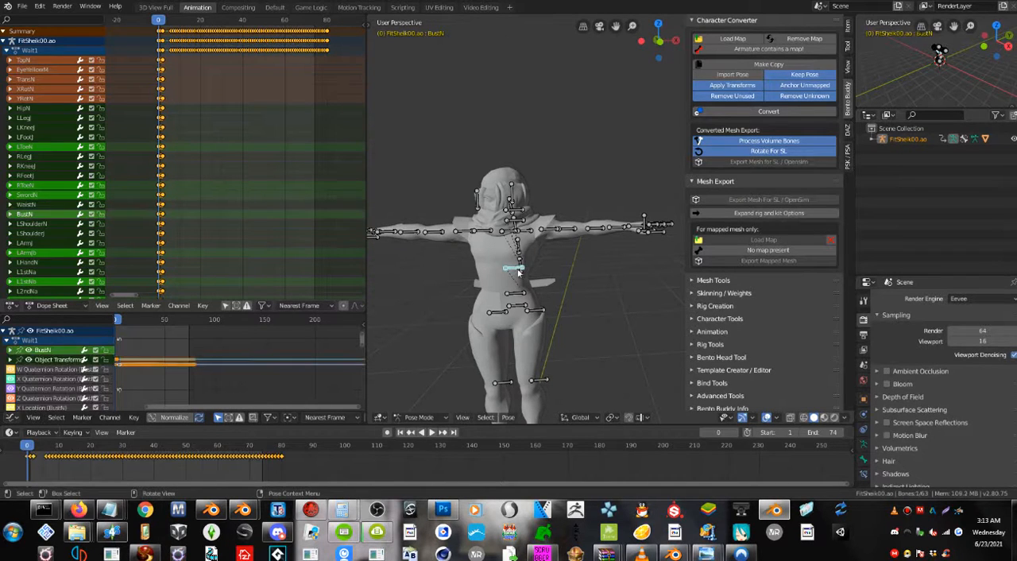
left_click(420, 417)
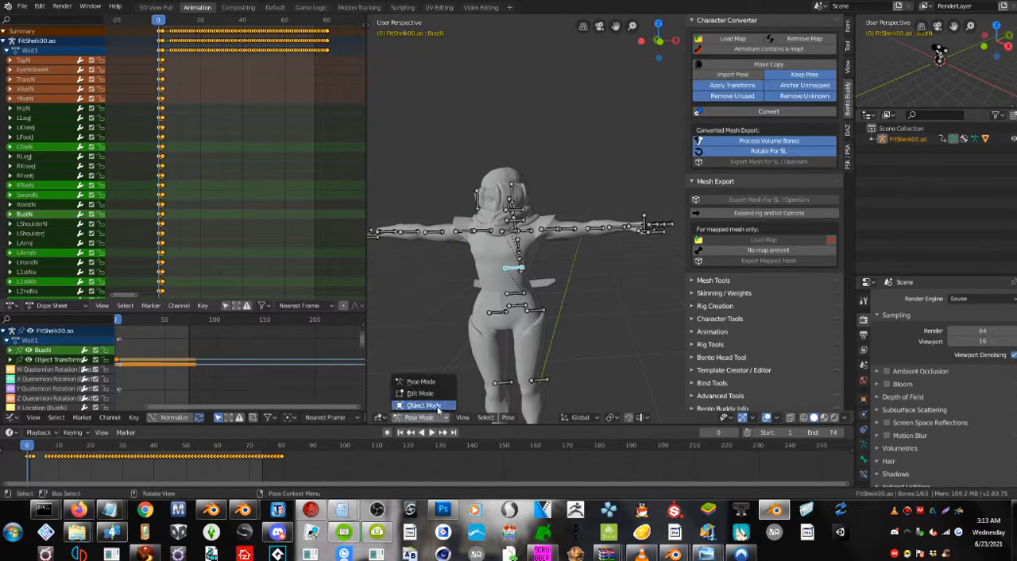
left_click(719, 331)
scroll(721, 317, "down", 5)
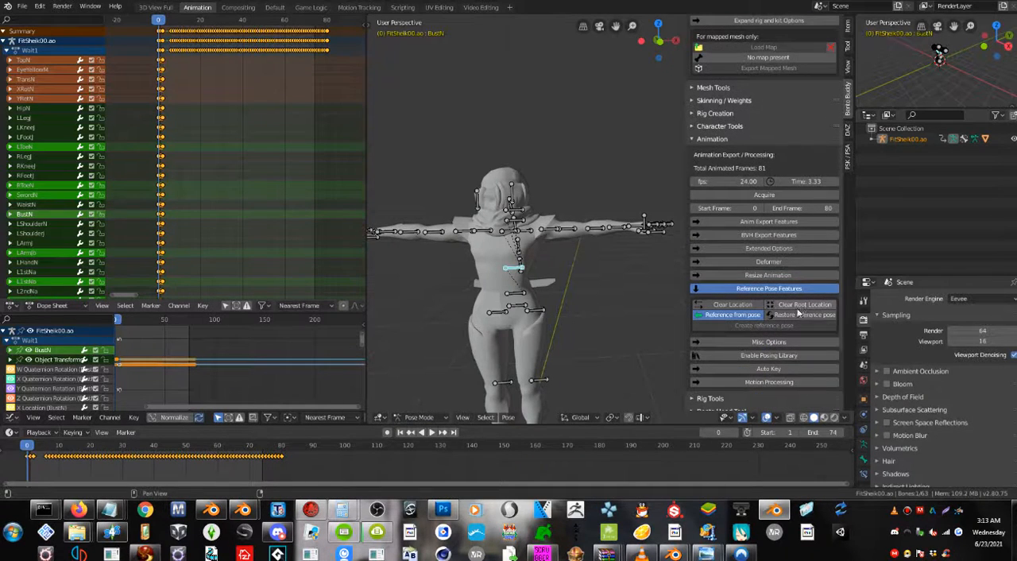
left_click(790, 317)
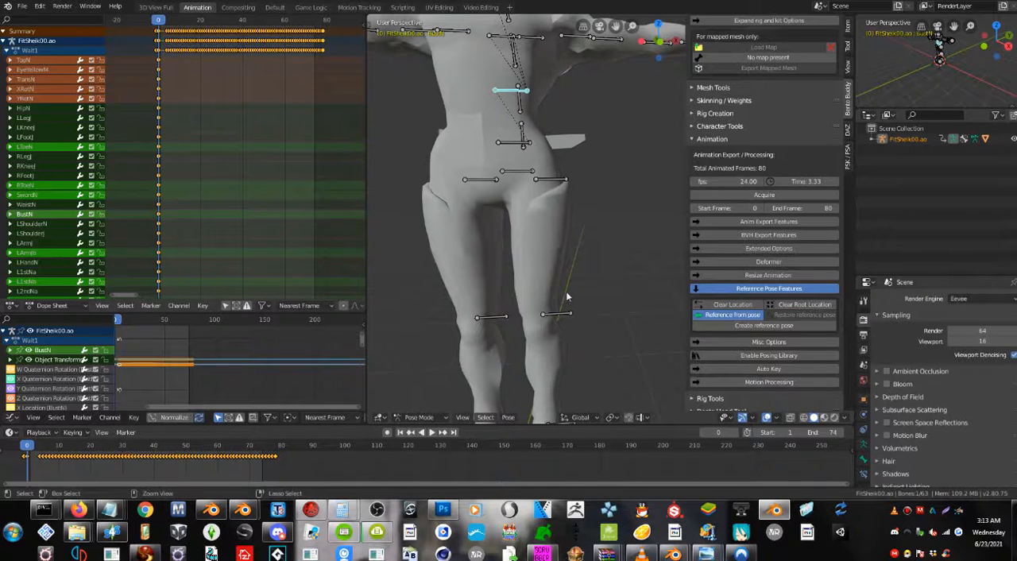
Select all bones of the armature and scale them down together in Pose Mode.
key("a")
key("s")
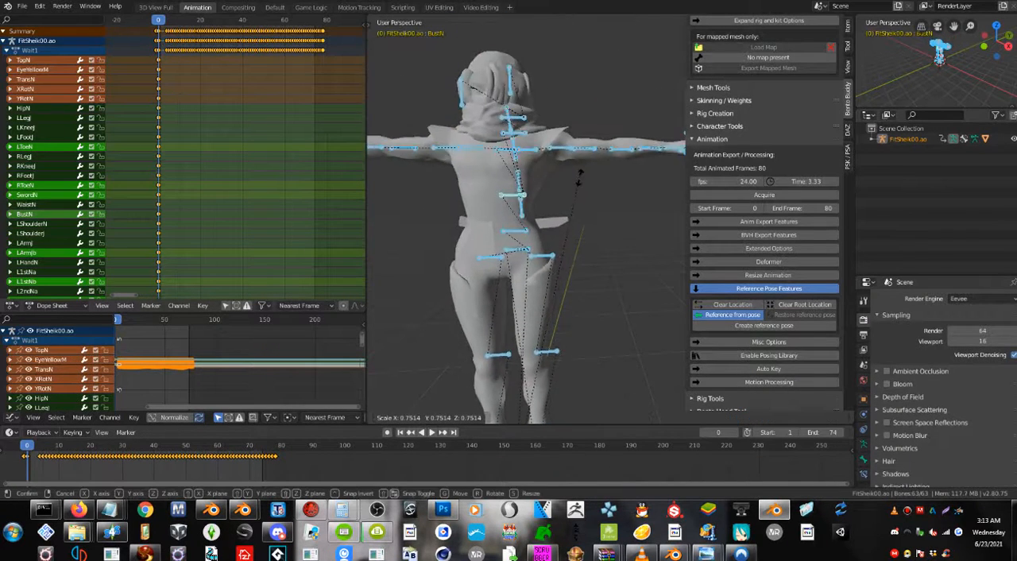
left_click(560, 239)
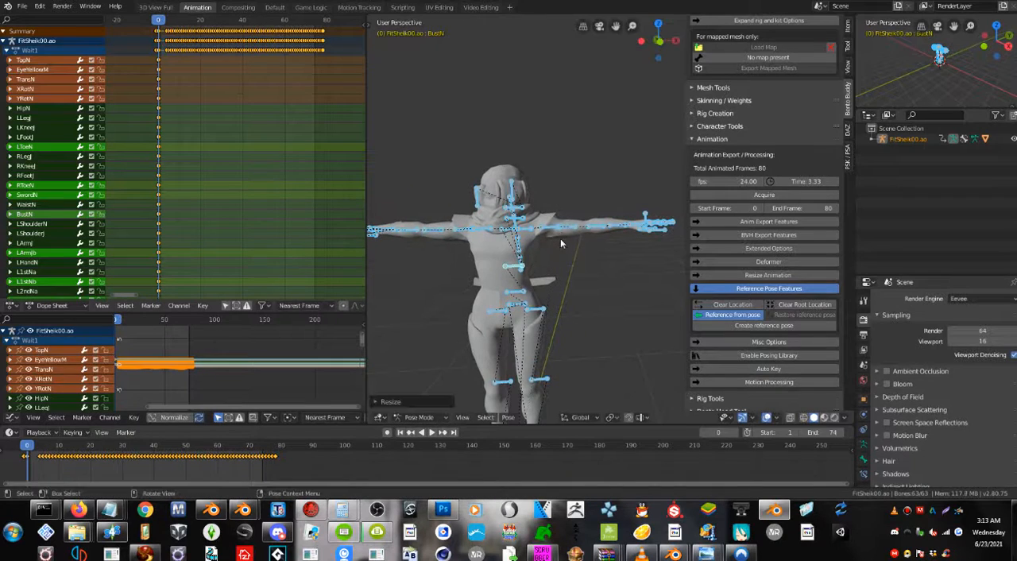
Create a new reference pose from the scaled-down T-pose.
mouse_move(582, 256)
middle_mouse_down()
mouse_move(628, 257)
mouse_move(581, 251)
middle_mouse_up()
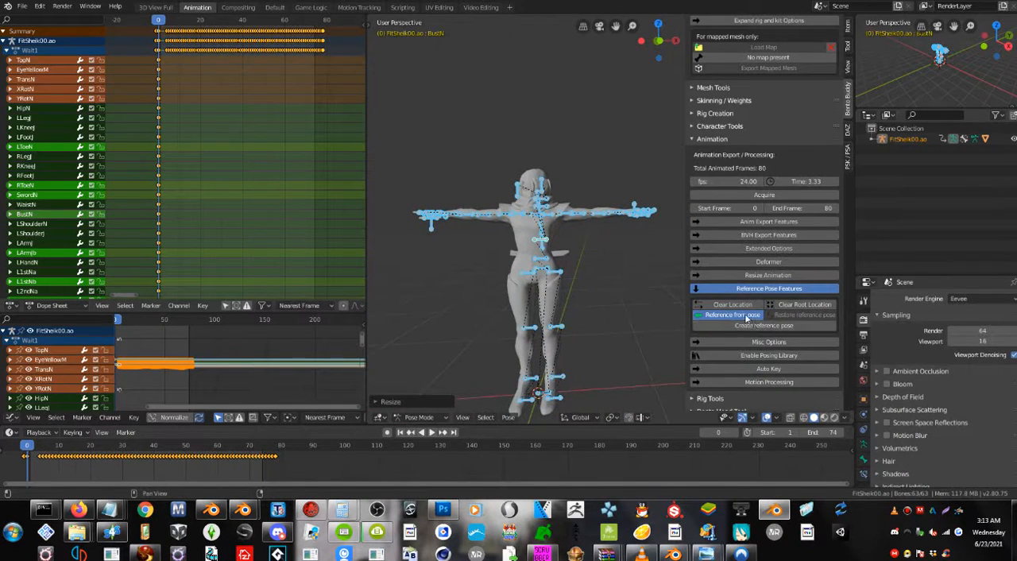
left_click(733, 316)
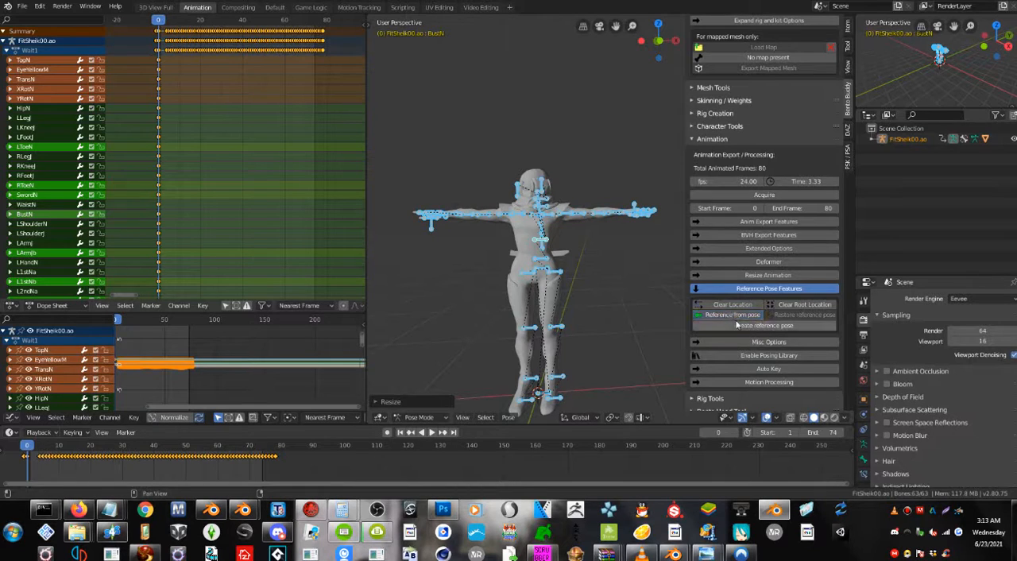
left_click(721, 325)
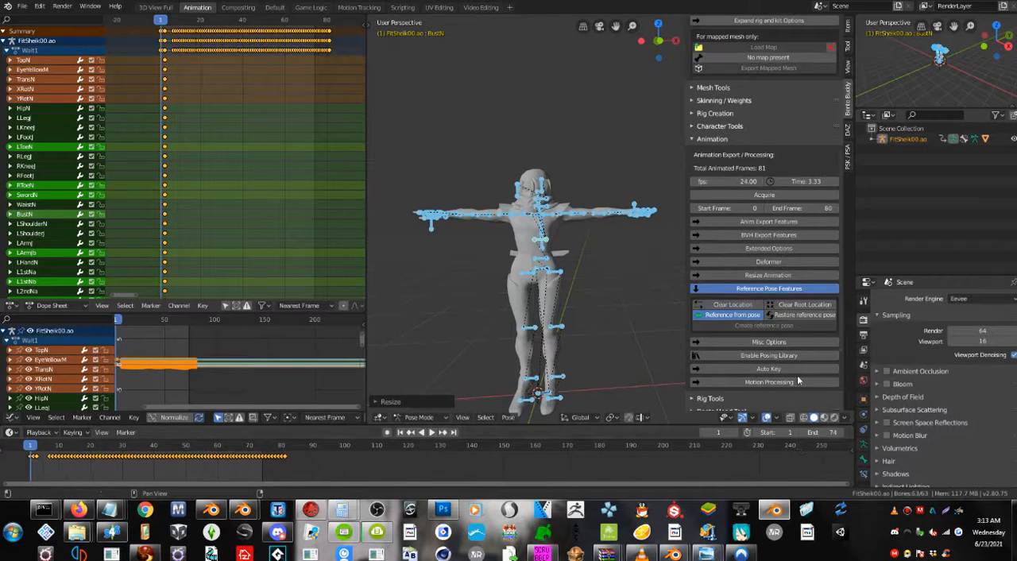
Deselect all bones of the armature and examine the scaled T-pose from several angles.
middle_click_drag(587, 301, 616, 289)
left_click(616, 289)
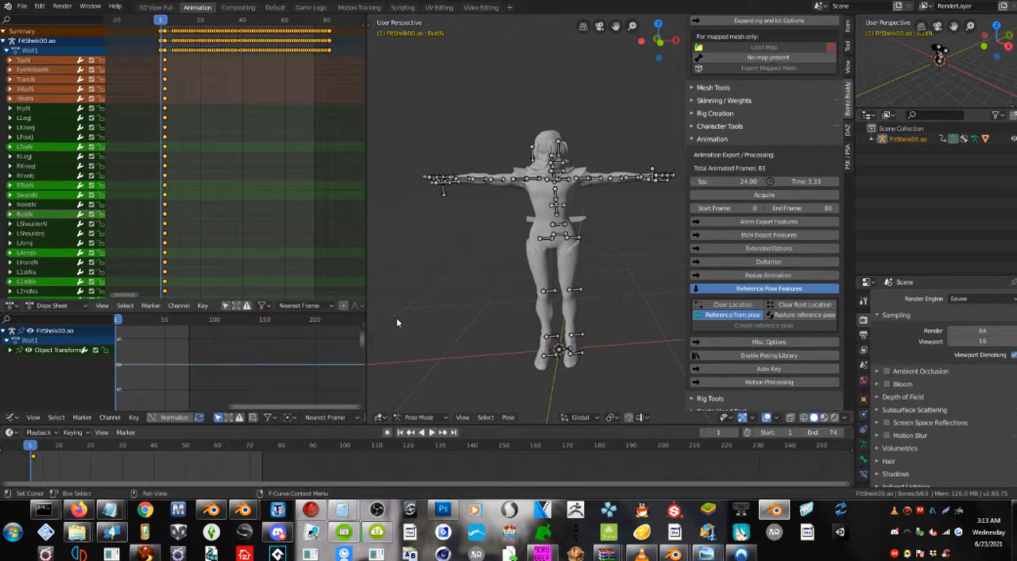
mouse_move(613, 324)
middle_mouse_down()
mouse_move(590, 320)
mouse_move(616, 328)
middle_mouse_up()
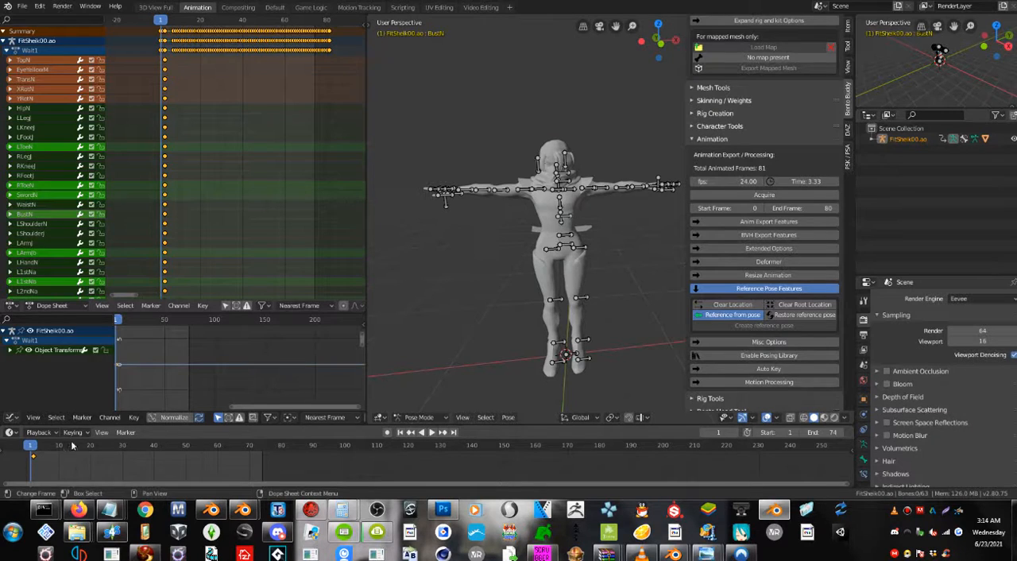
scroll(558, 282, "up", 2)
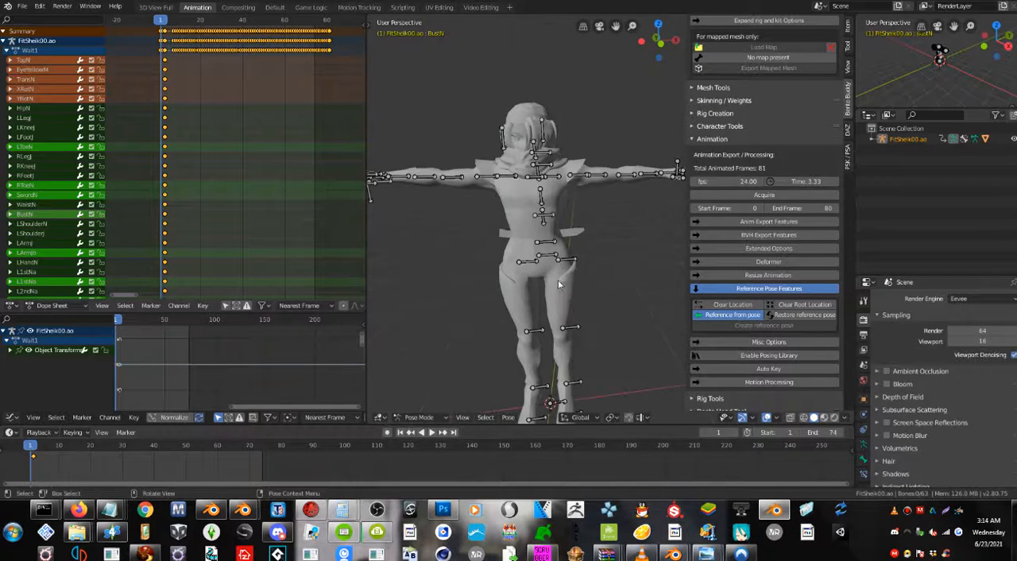
scroll(558, 283, "up", 2)
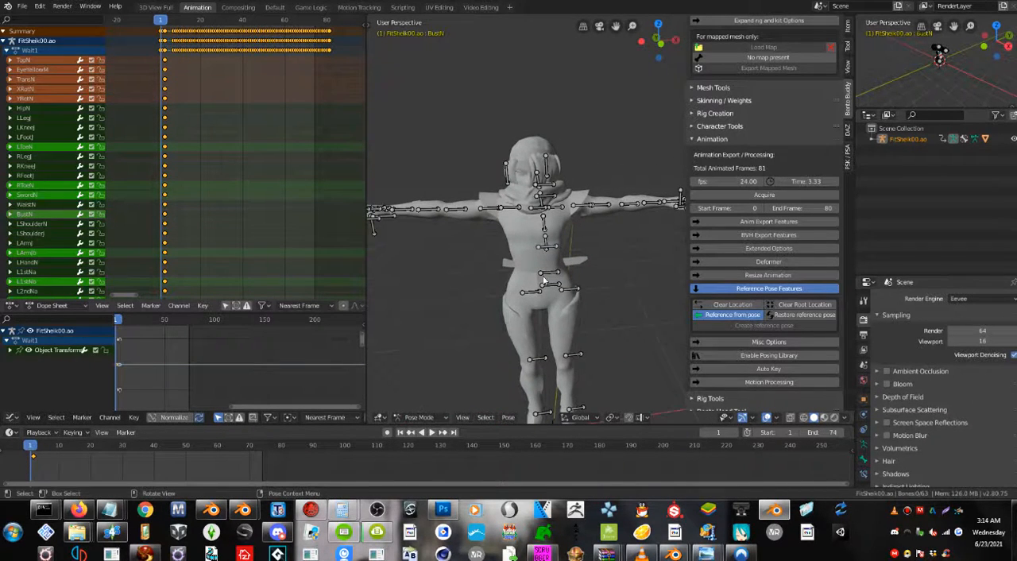
middle_click_drag(548, 312, 560, 237)
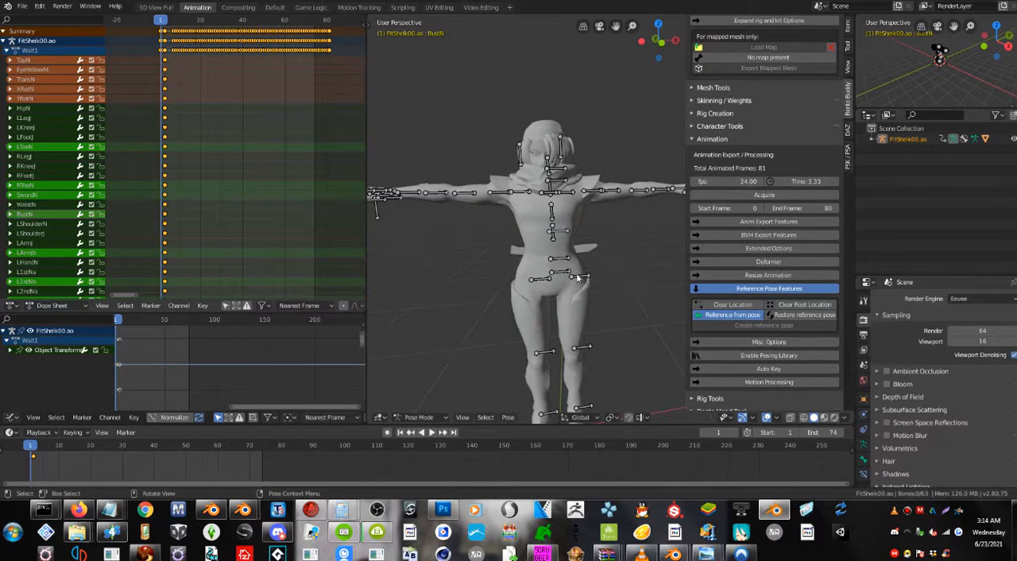
Select the SwordN bone and toggle the armature to Object Mode and back to Pose Mode.
left_click(563, 261)
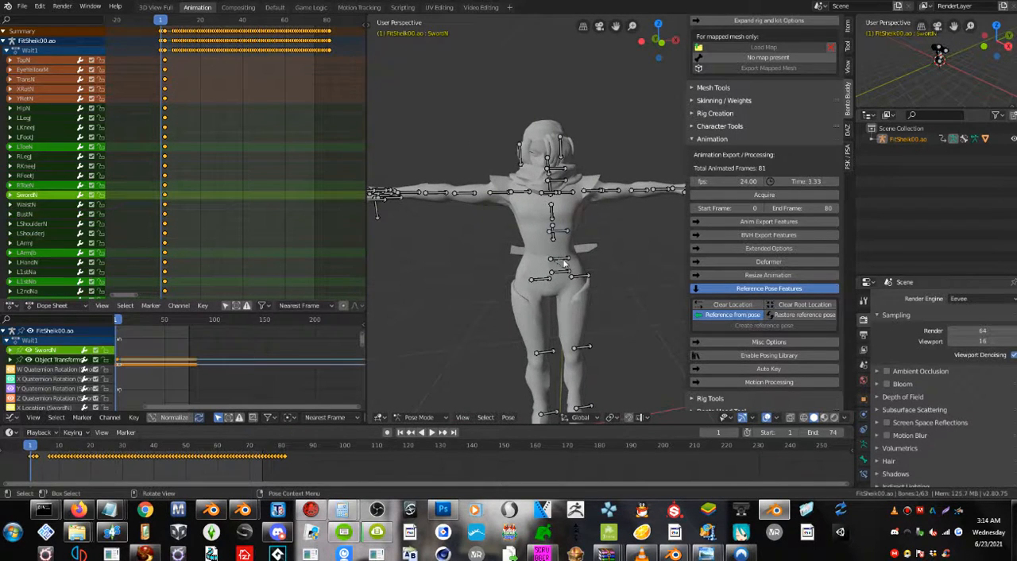
left_click(421, 417)
left_click(431, 382)
left_click(419, 417)
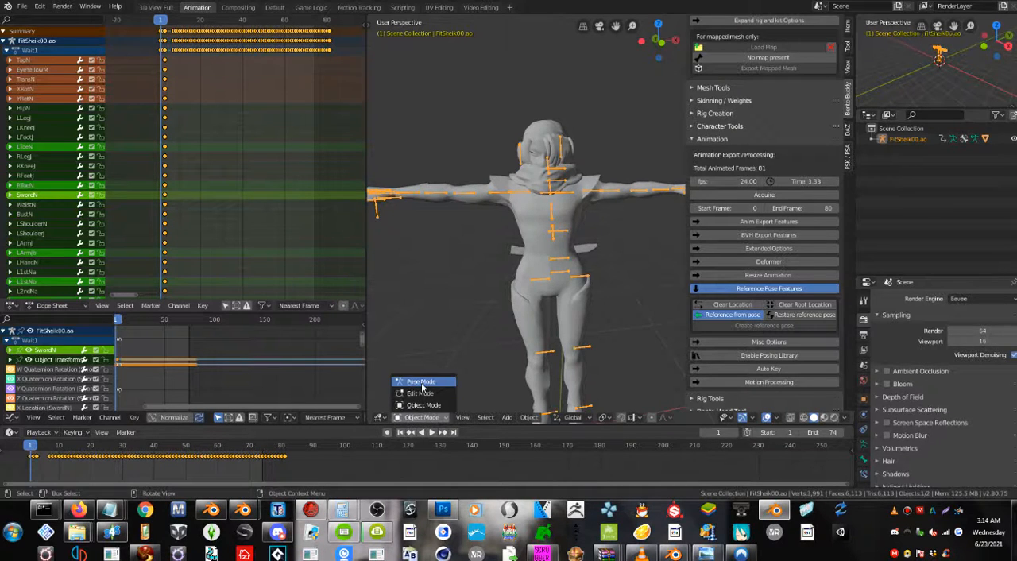
left_click(421, 410)
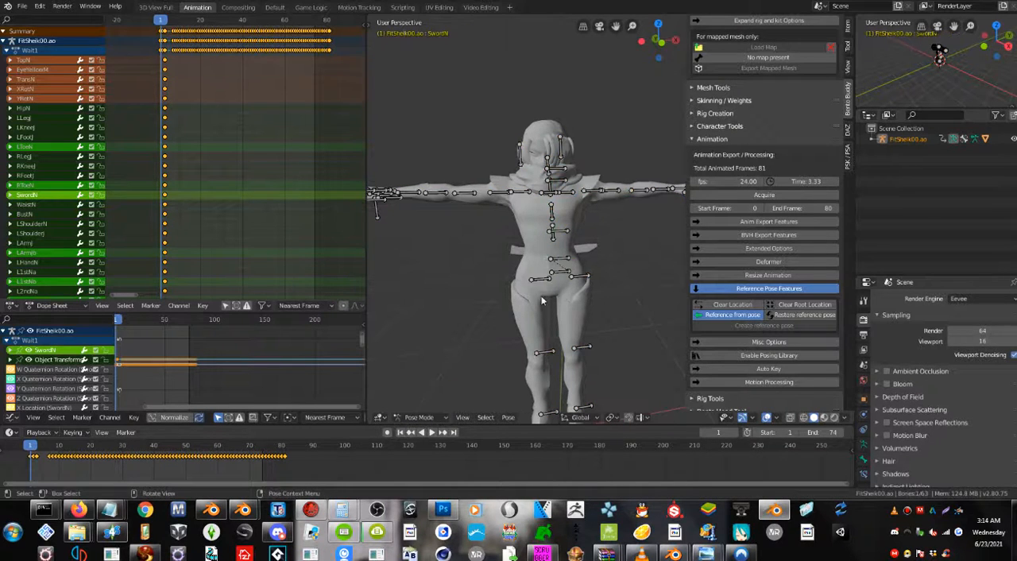
Load the retarget bone map from the Desktop under Retarget Motion in Character Tools and run Action on the armature.
left_click(710, 141)
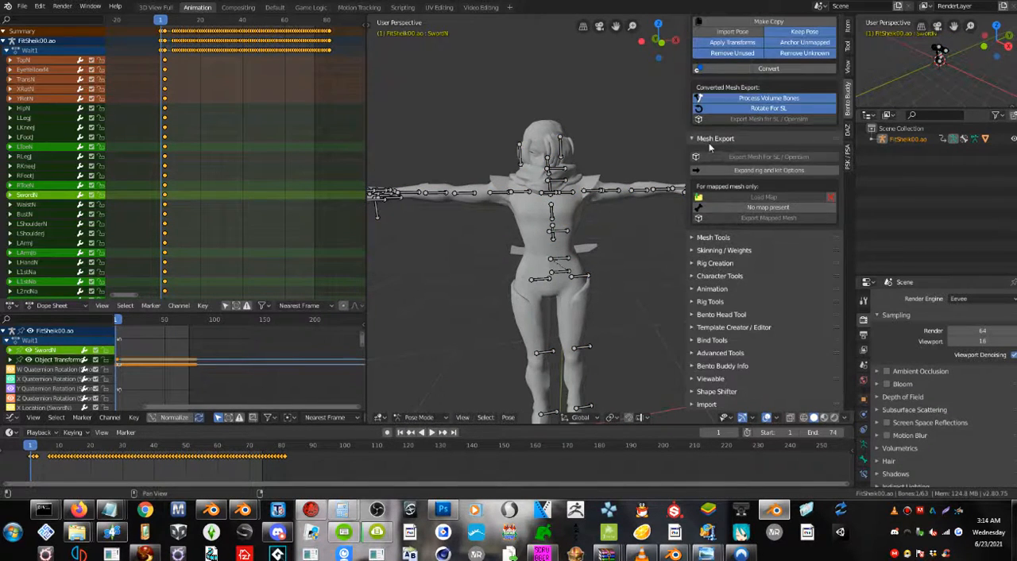
left_click(715, 275)
scroll(715, 278, "down", 2)
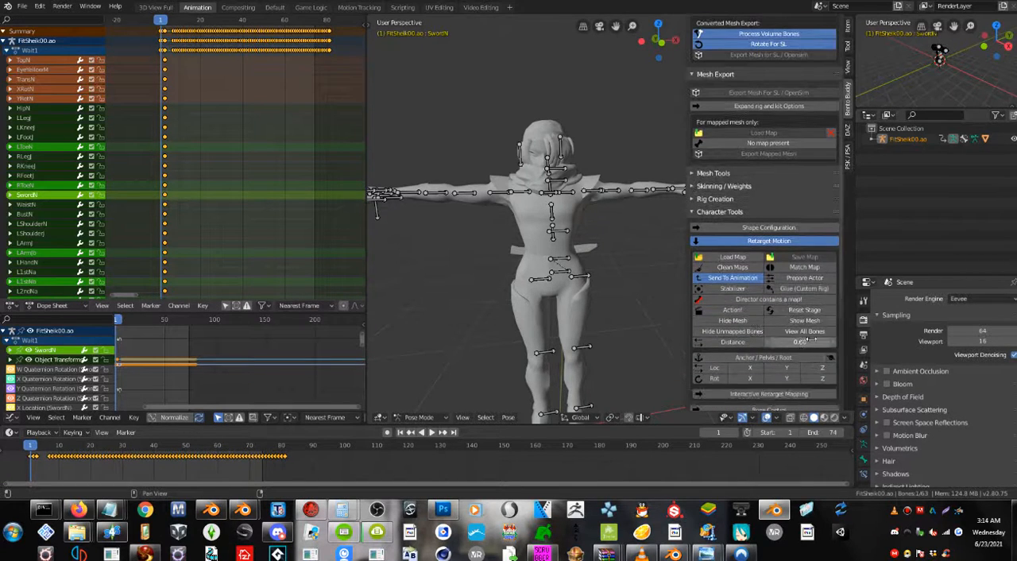
left_click(734, 258)
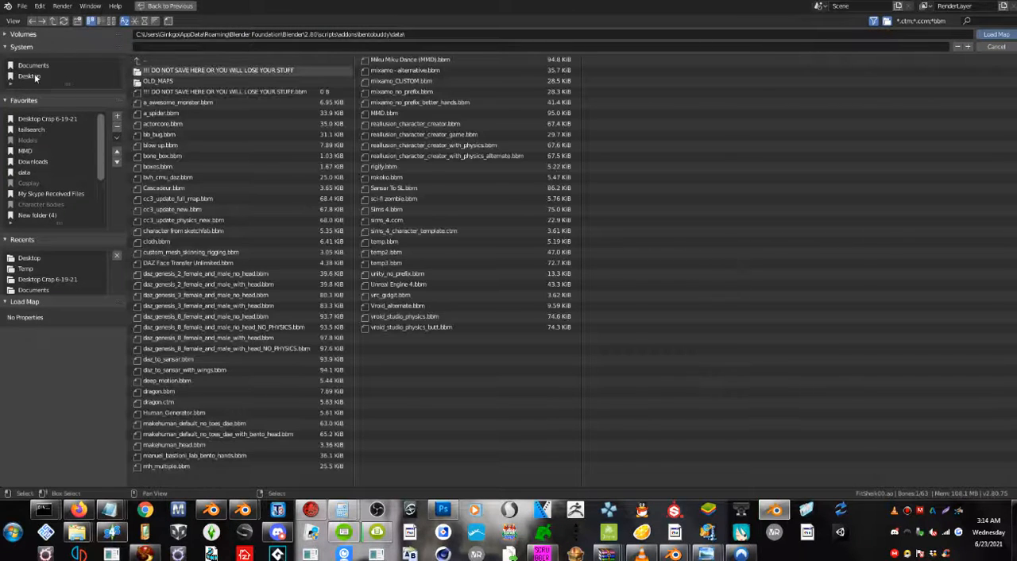
left_click(34, 78)
double_click(264, 307)
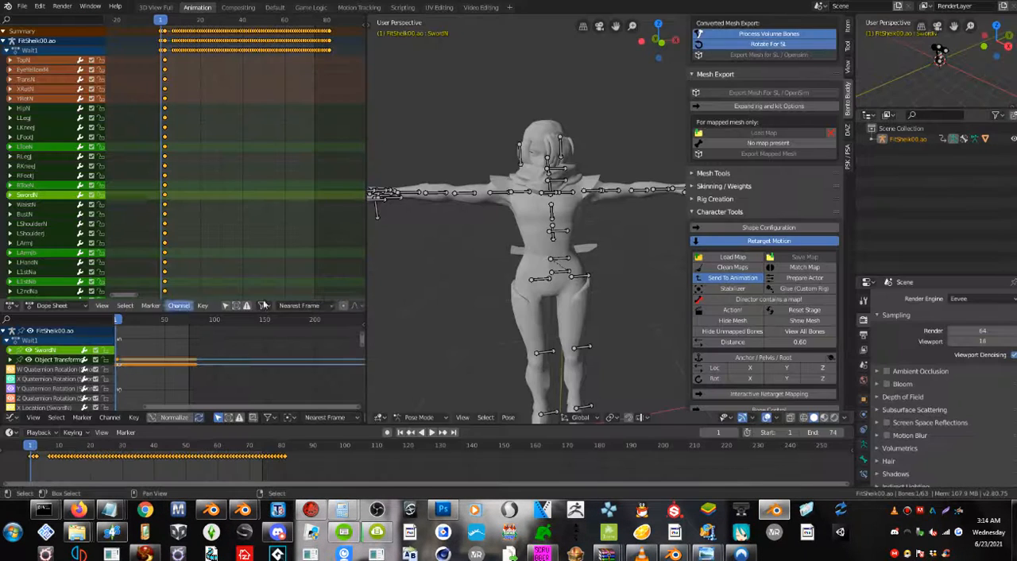
left_click(734, 310)
Play the animation and compare the motion of the BentoBuddy rig with the Sheik model, ending with playback stopped.
scroll(518, 286, "down", 8)
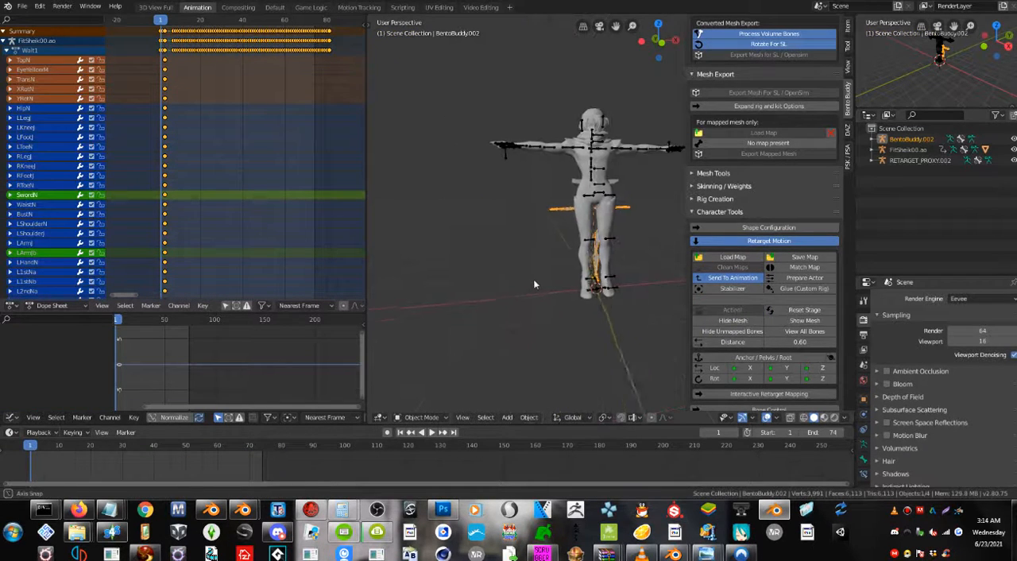
middle_click_drag(533, 278, 448, 356)
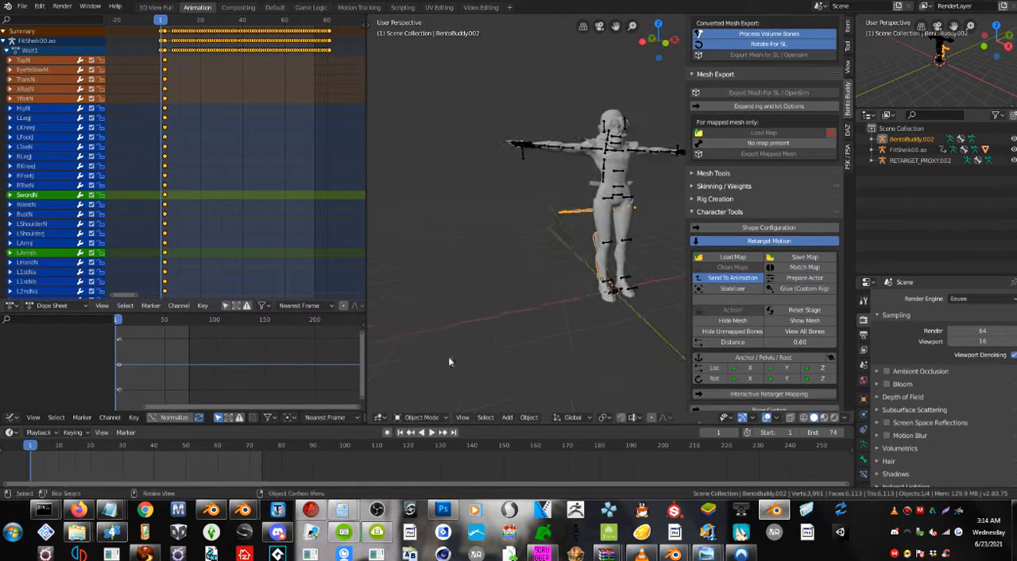
left_click(431, 433)
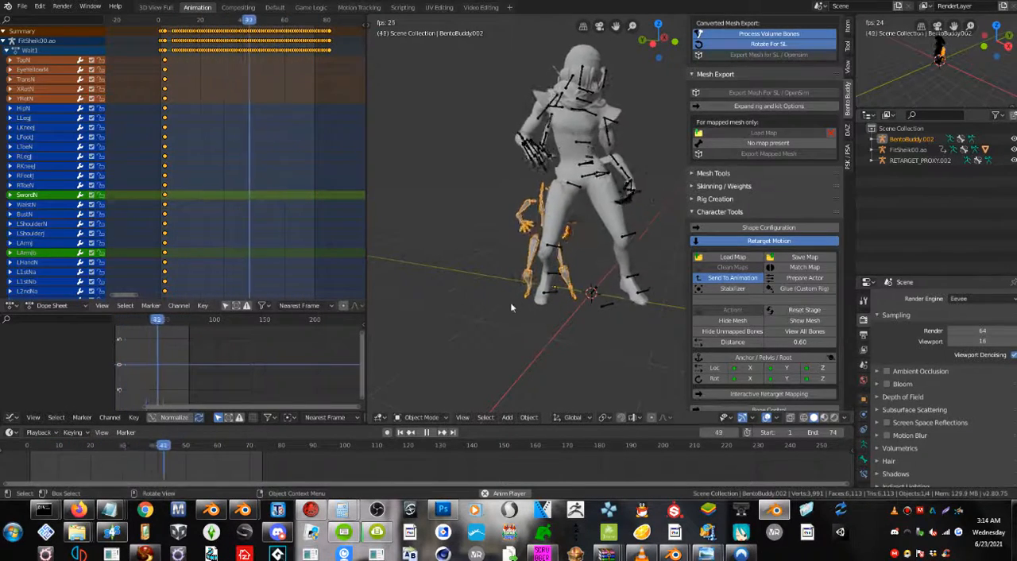
mouse_move(510, 307)
middle_mouse_down()
mouse_move(551, 307)
mouse_move(521, 303)
middle_mouse_up()
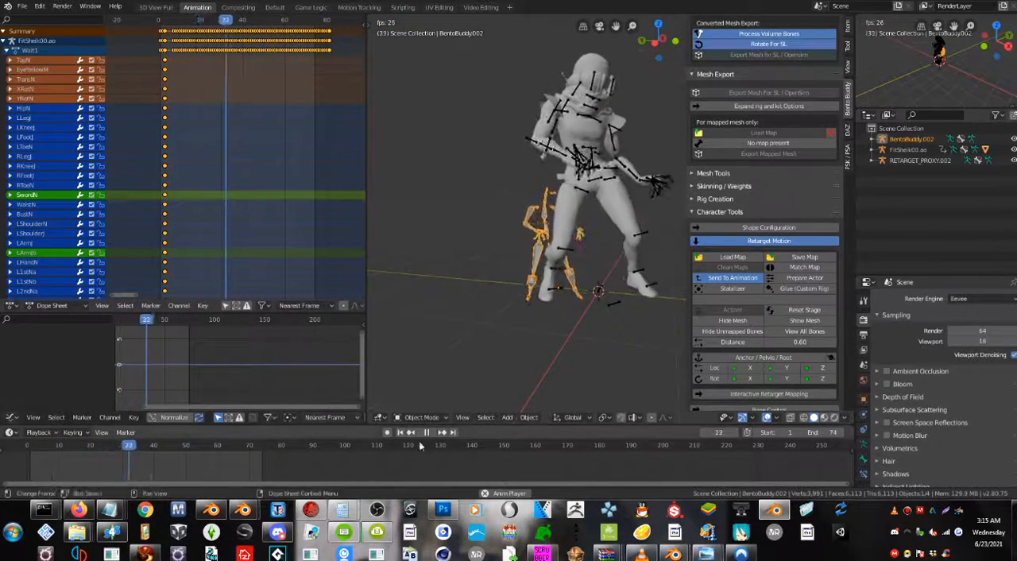
key("space")
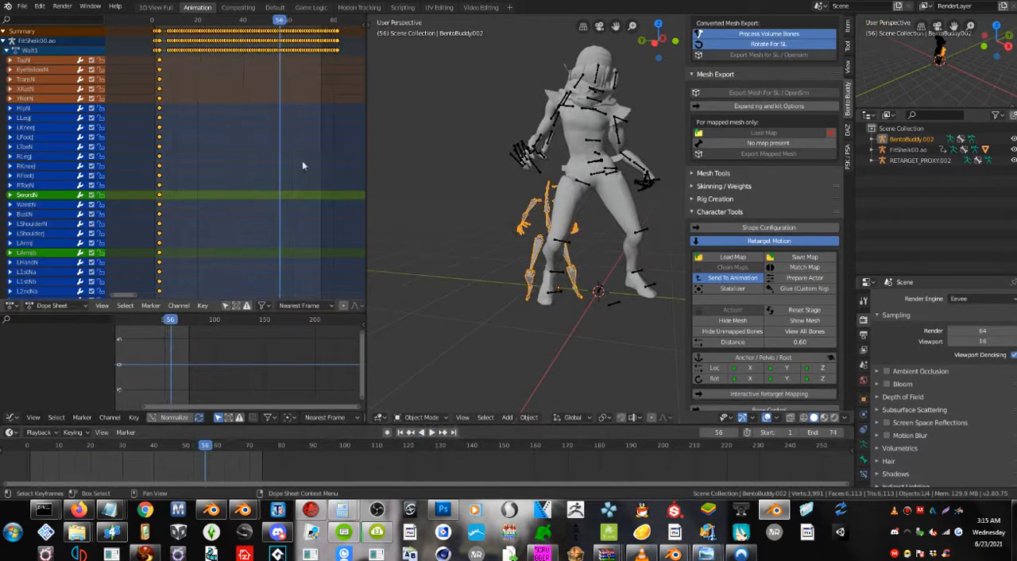
Scrub back to frame 7 and set the playback start frame to 7, excluding the T-pose frames.
scroll(301, 161, "up", 7)
middle_click_drag(233, 163, 273, 214)
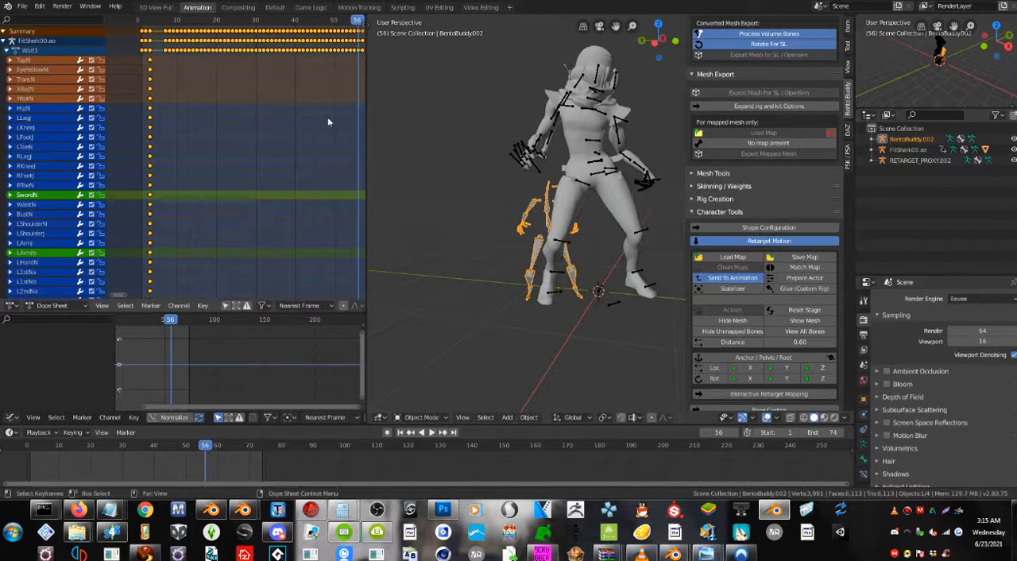
middle_click_drag(261, 118, 233, 116)
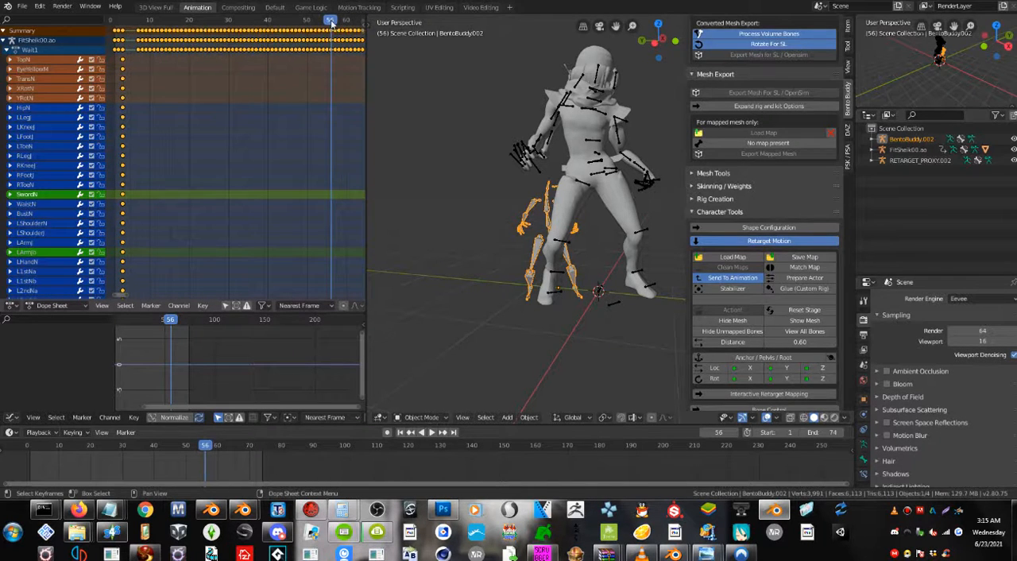
left_click_drag(332, 24, 139, 29)
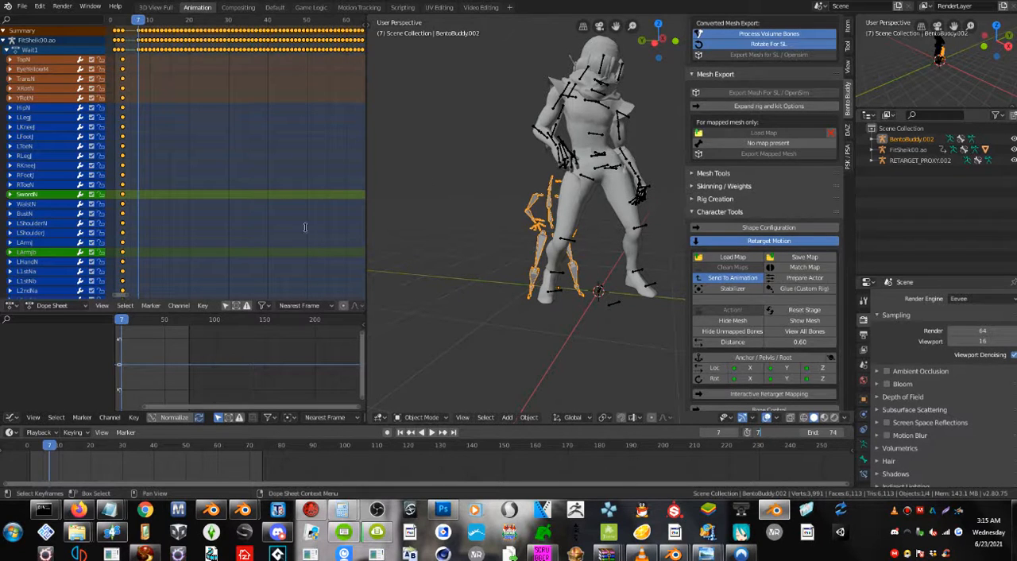
left_click(211, 218)
Go to the last keyframe at frame 81 and set the playback end frame to 81.
scroll(228, 228, "down", 3)
middle_click_drag(312, 162, 216, 160)
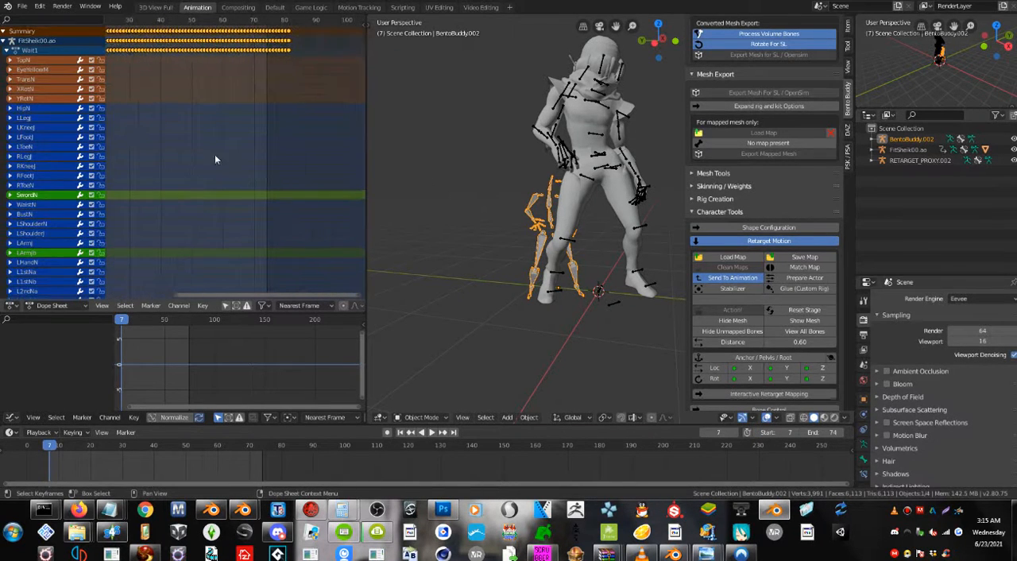
left_click(290, 35)
left_click(289, 22)
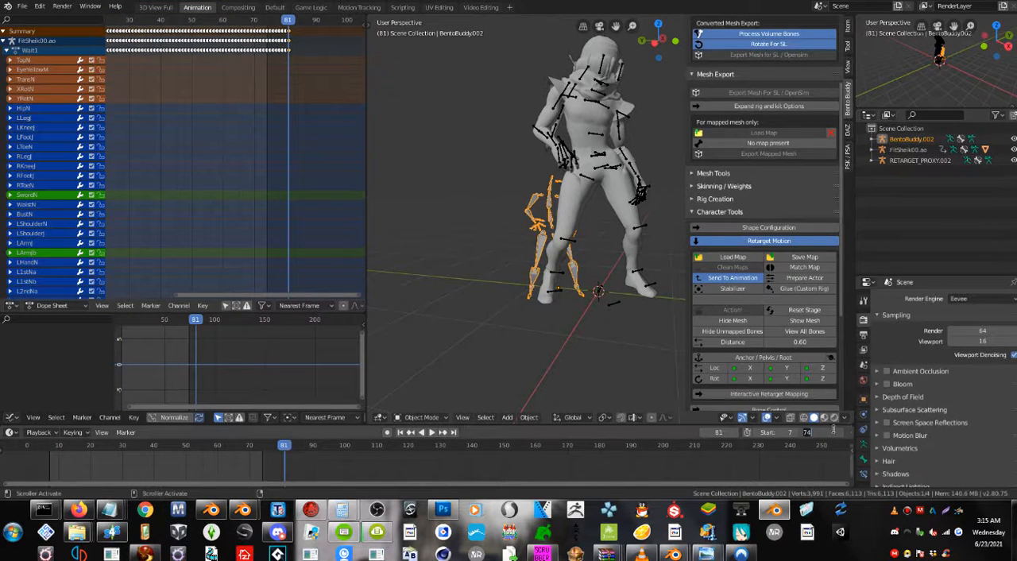
type("81")
key("Return")
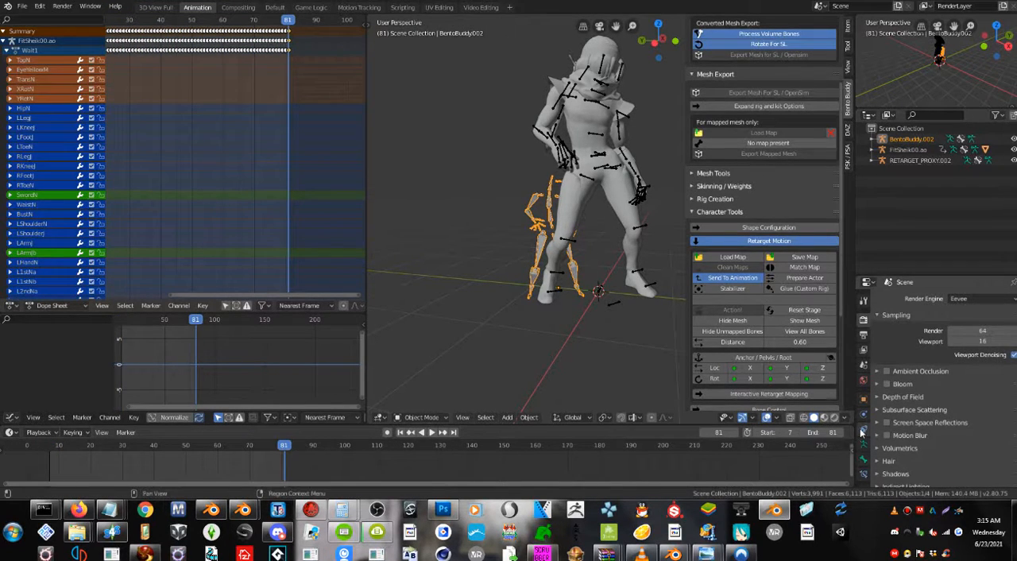
Play the trimmed animation, check its loop from another angle, and stop playback.
left_click(435, 432)
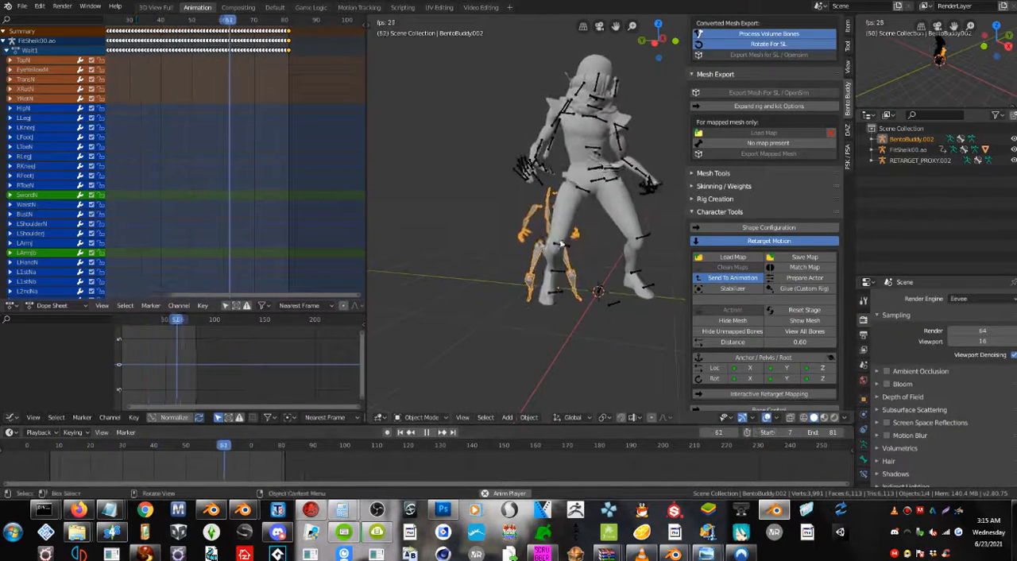
middle_click_drag(587, 245, 542, 248)
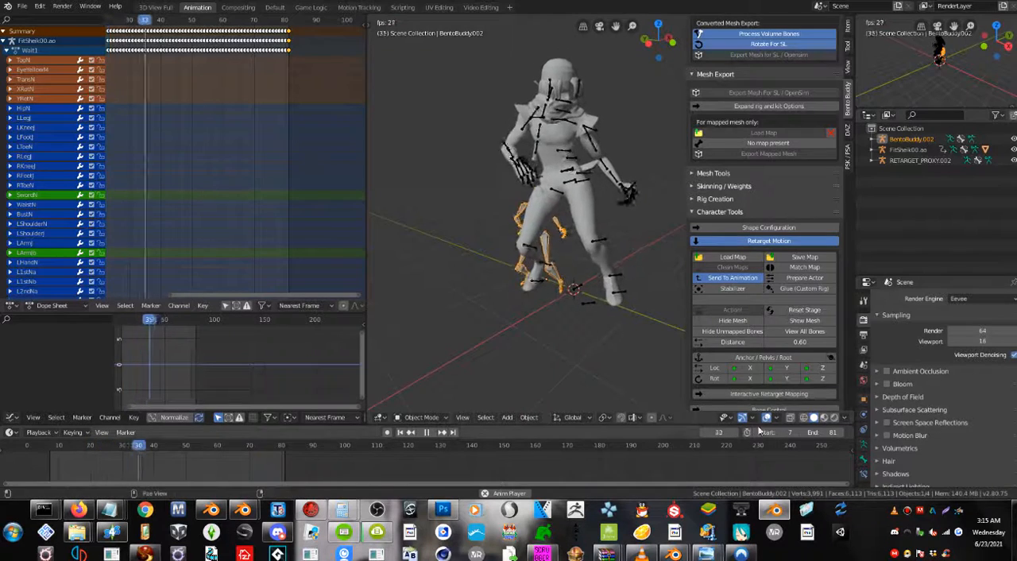
left_click(429, 433)
mouse_move(548, 270)
middle_mouse_down()
mouse_move(485, 266)
mouse_move(556, 262)
middle_mouse_up()
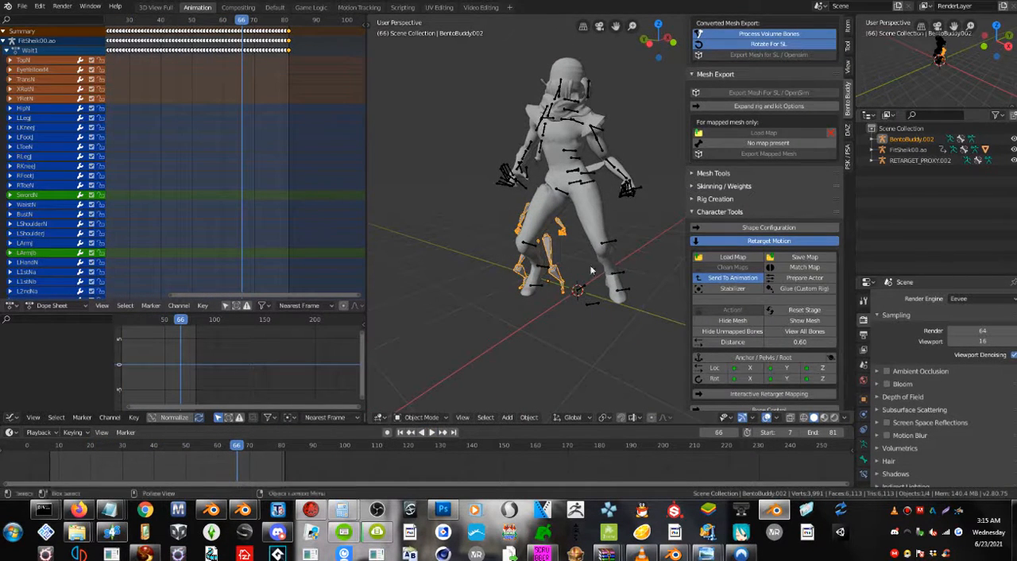
Expand Anim Export Features in the Animation section and enable Loop Animation.
left_click(698, 214)
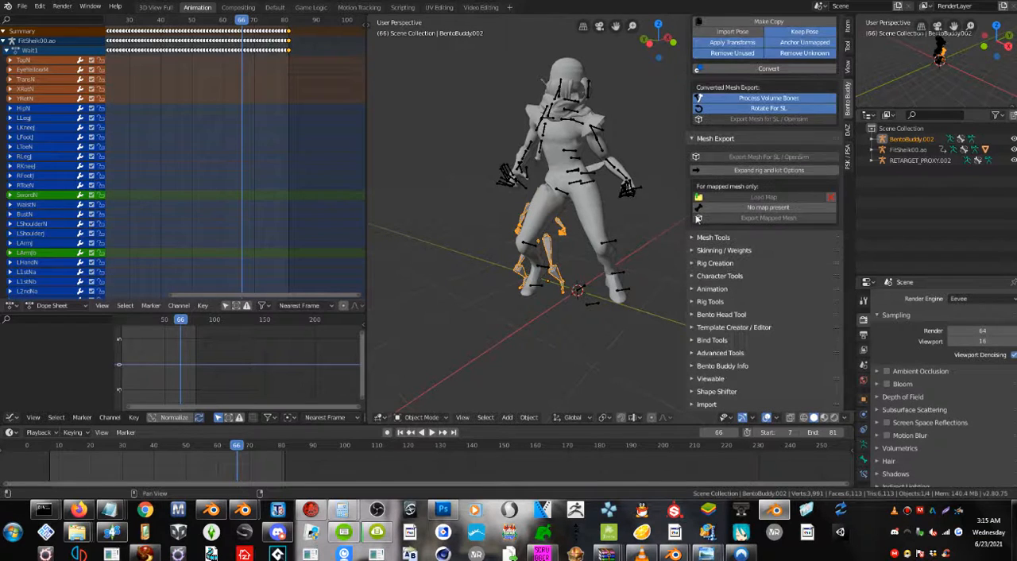
left_click(696, 290)
scroll(755, 299, "down", 3)
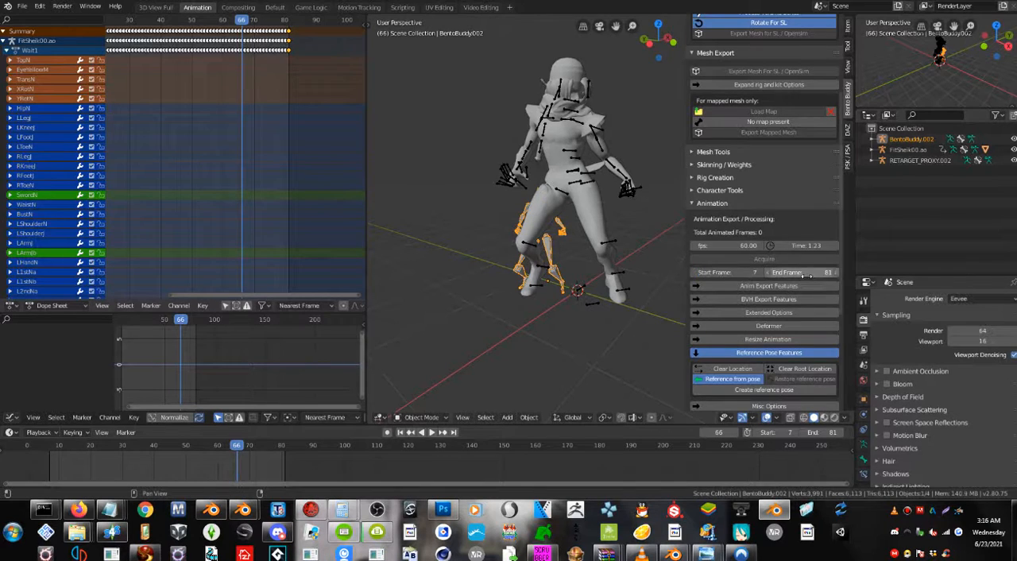
left_click(764, 287)
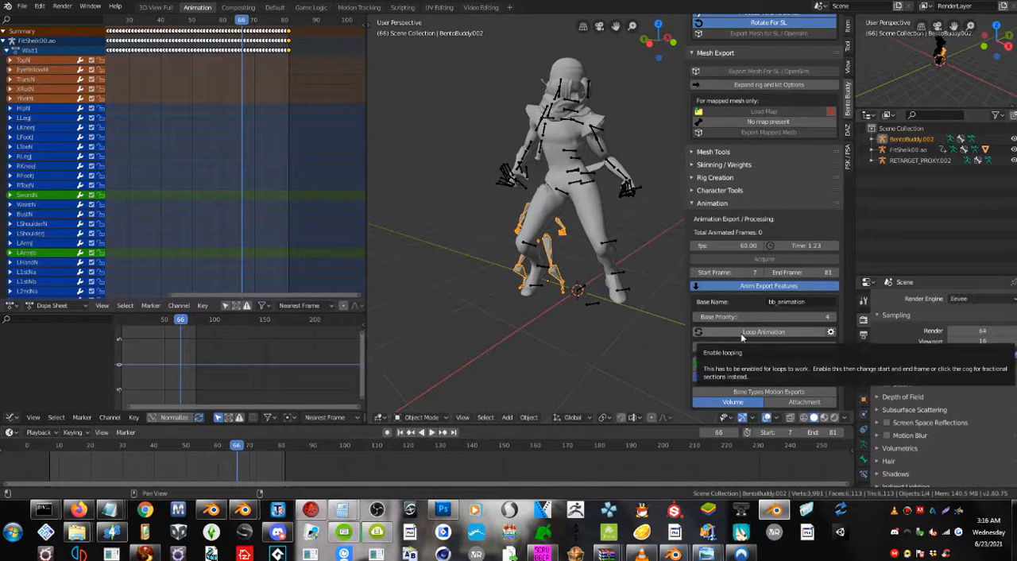
left_click(741, 333)
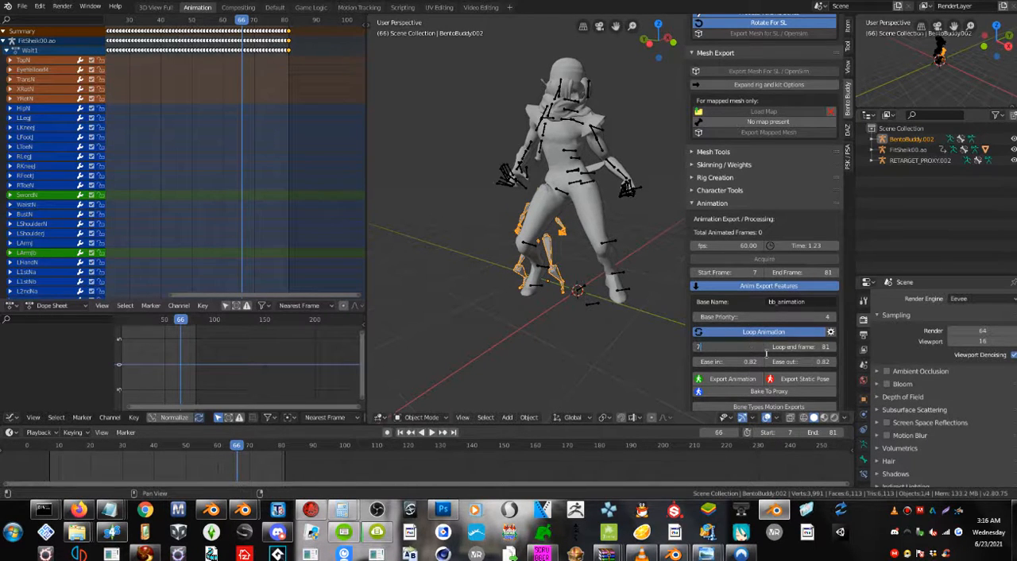
Export the retargeted animation to the Desktop as an SL .anim file named "shiek wait".
left_click(732, 380)
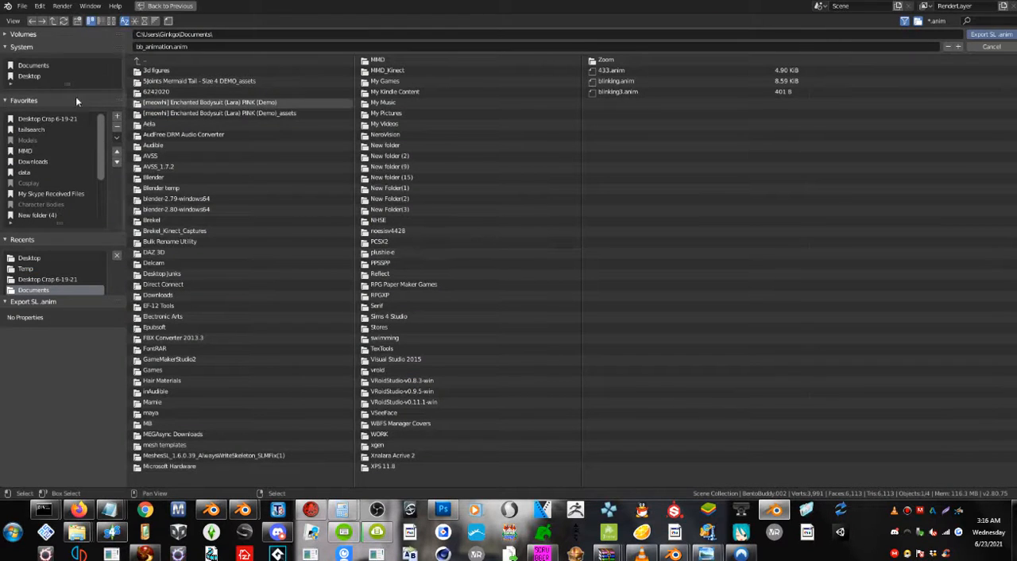
left_click(36, 78)
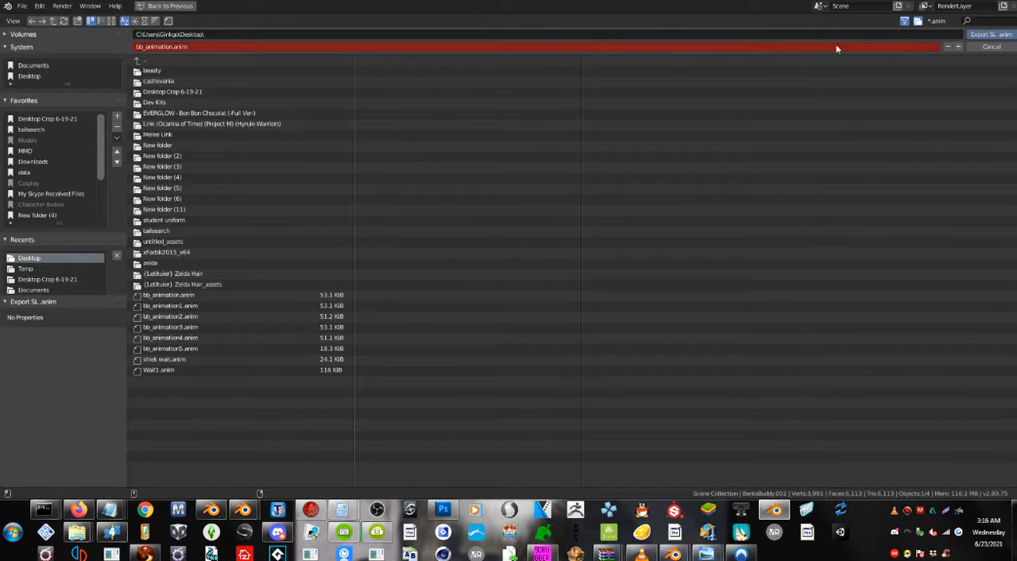
left_click(561, 45)
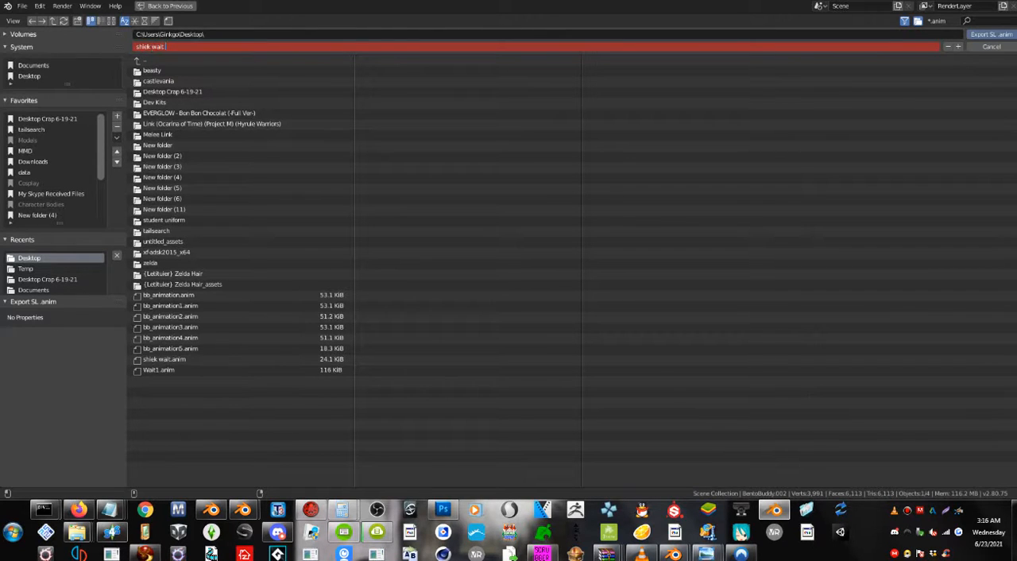
type("shiek wait.re")
key("Return")
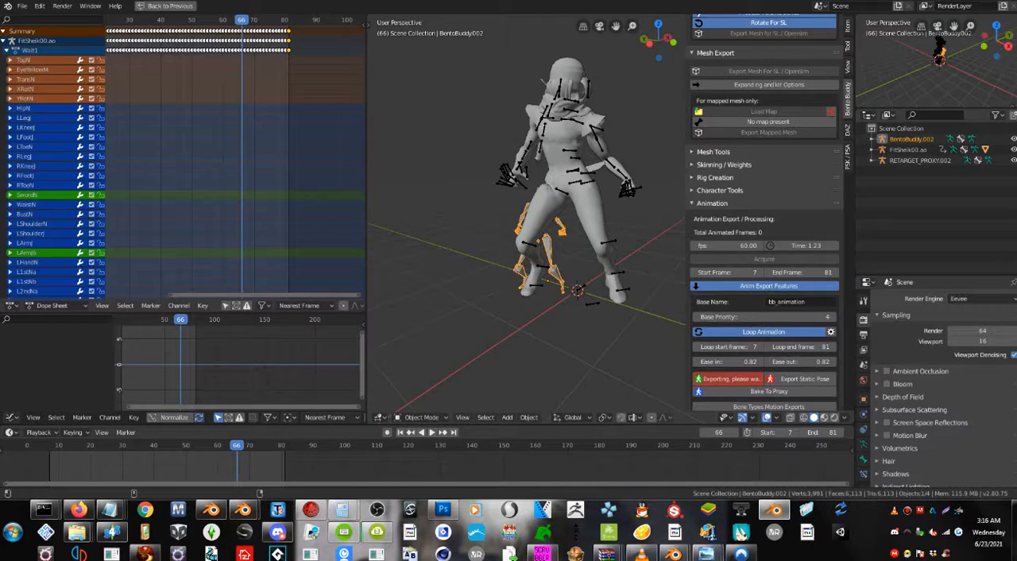
Switch to the Second Life viewer and examine the avatar playing the "shiek wait" animation from several angles.
left_click(144, 553)
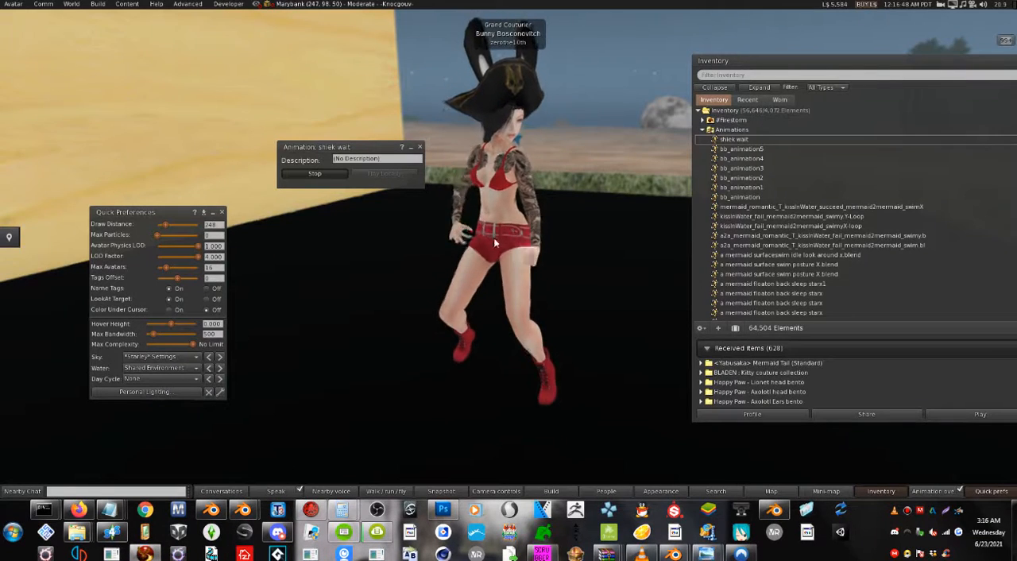
left_click_drag(493, 238, 489, 200, "alt")
left_click_drag(511, 254, 497, 254, "alt")
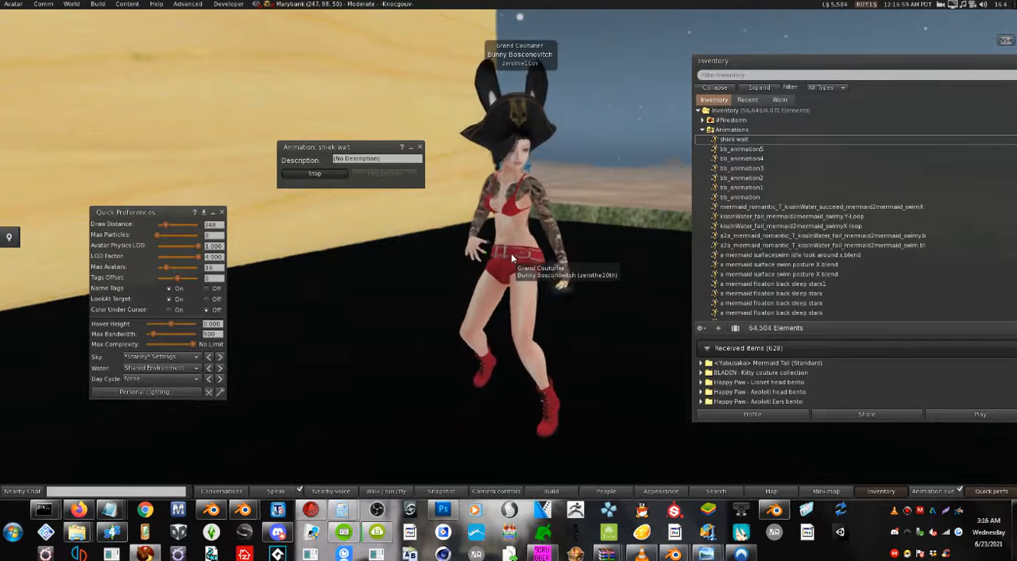
mouse_move(511, 253)
left_mouse_down("alt")
mouse_move(410, 251)
mouse_move(564, 259)
mouse_move(511, 254)
left_mouse_up("alt")
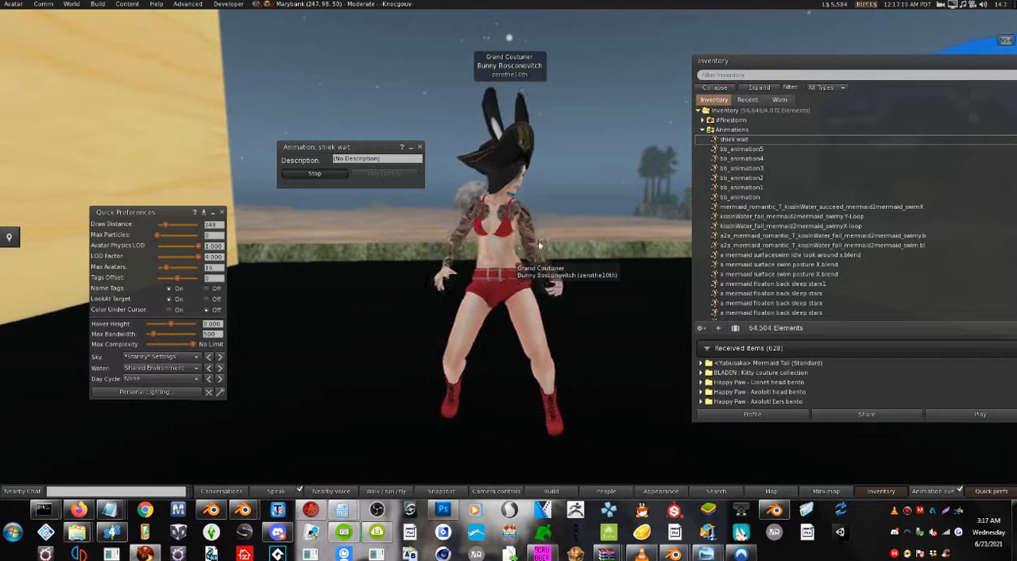
left_click_drag(527, 259, 511, 255, "alt")
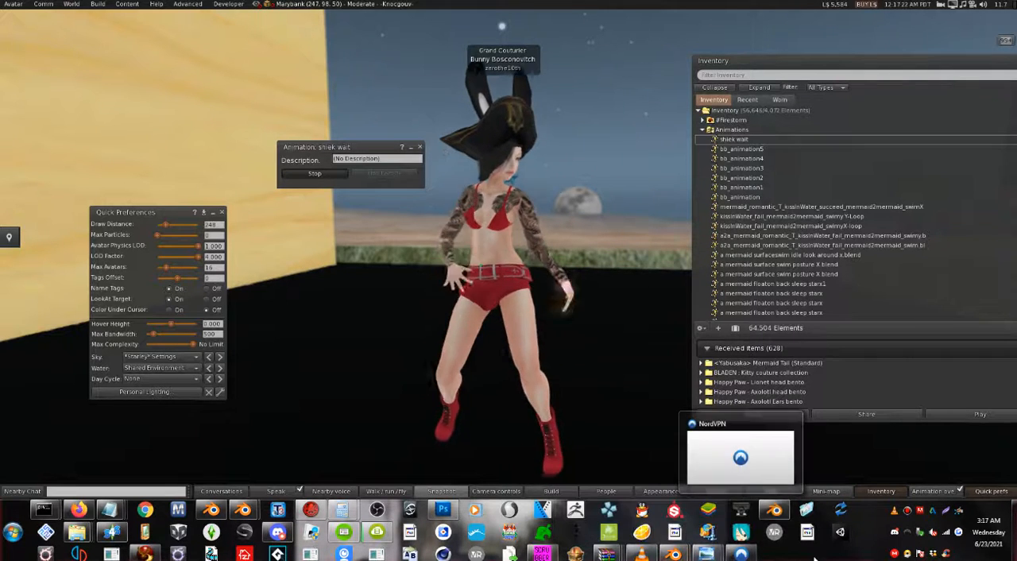
Switch back to Blender and save the current scene to the Desktop as a new file named untitled5.blend.
left_click(775, 513)
middle_click_drag(514, 310, 557, 260)
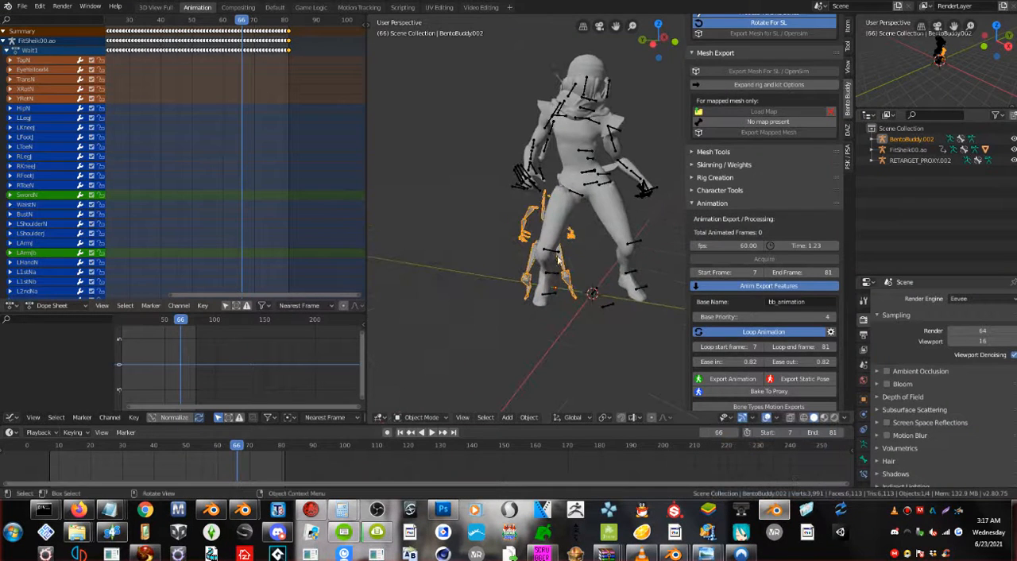
middle_click_drag(598, 291, 549, 312, "shift")
scroll(545, 321, "up", 3)
scroll(545, 320, "down", 2)
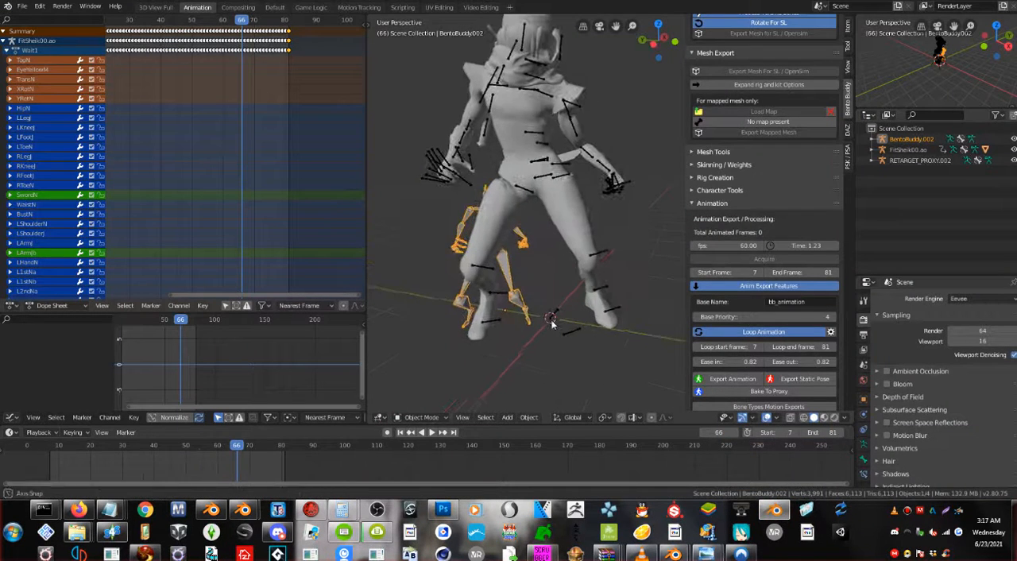
middle_click_drag(557, 275, 530, 320)
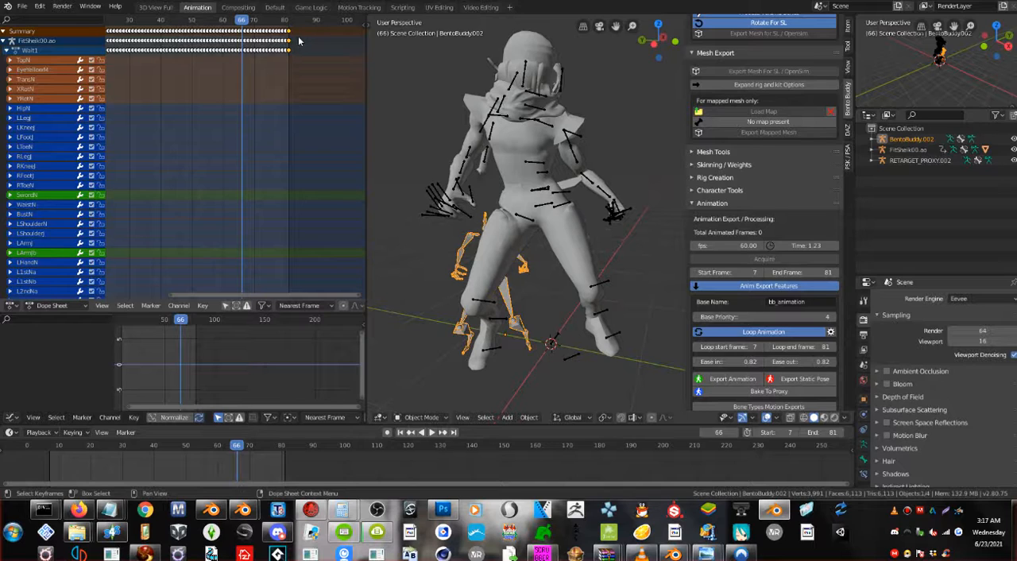
left_click(22, 6)
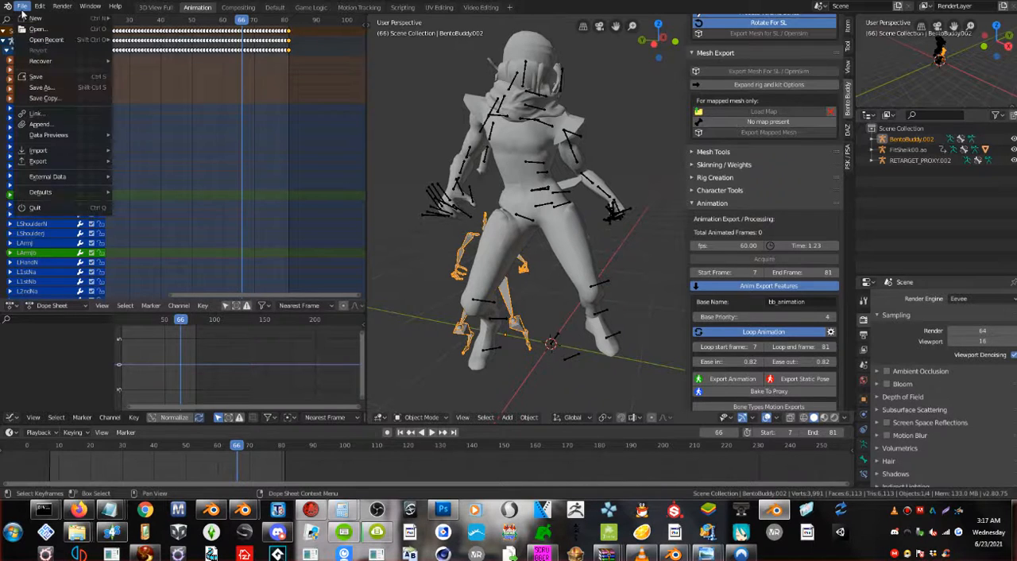
left_click(54, 87)
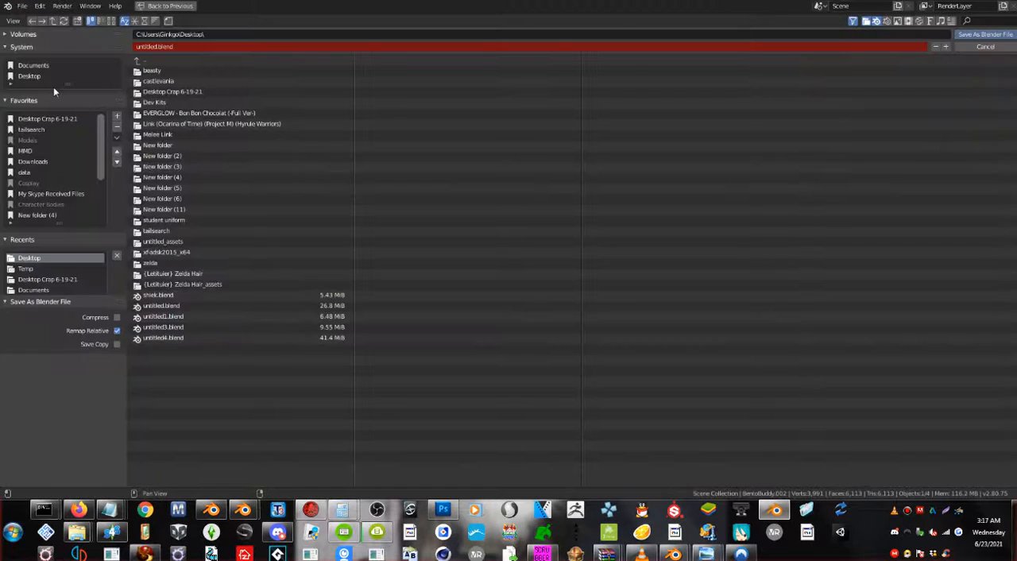
left_click(968, 35)
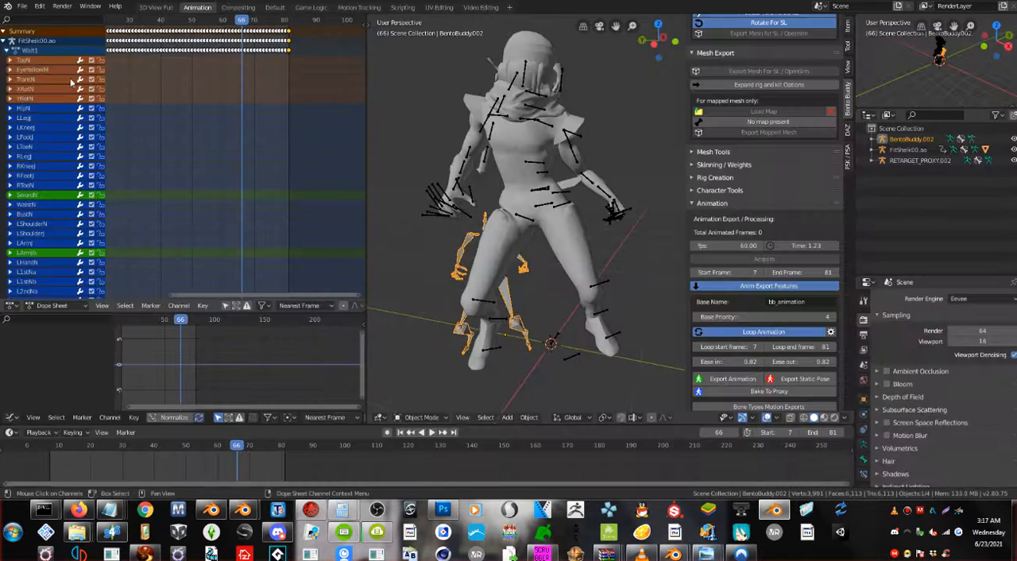
Open shiek.blend from the Desktop.
left_click(24, 5)
left_click(49, 29)
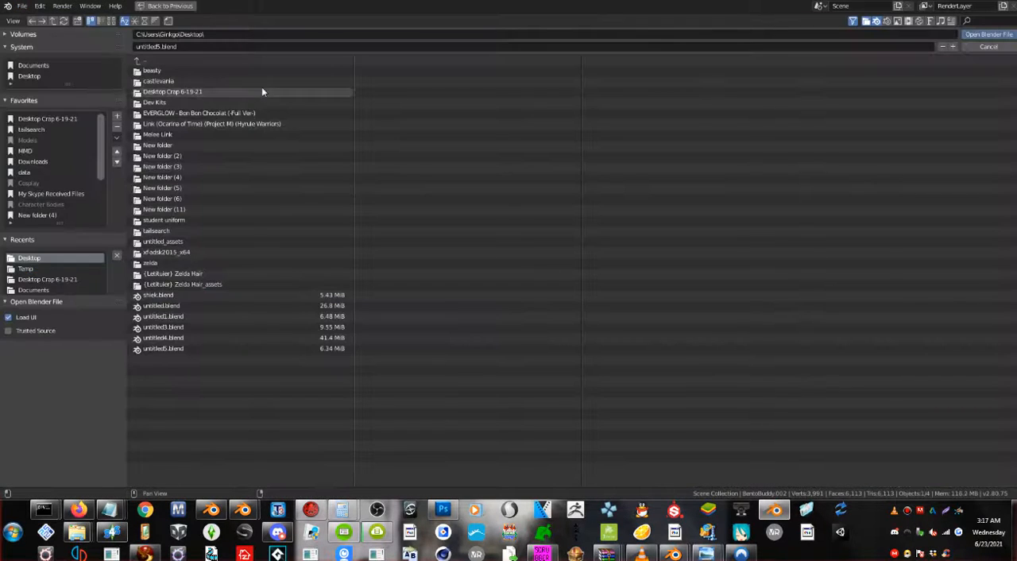
double_click(172, 300)
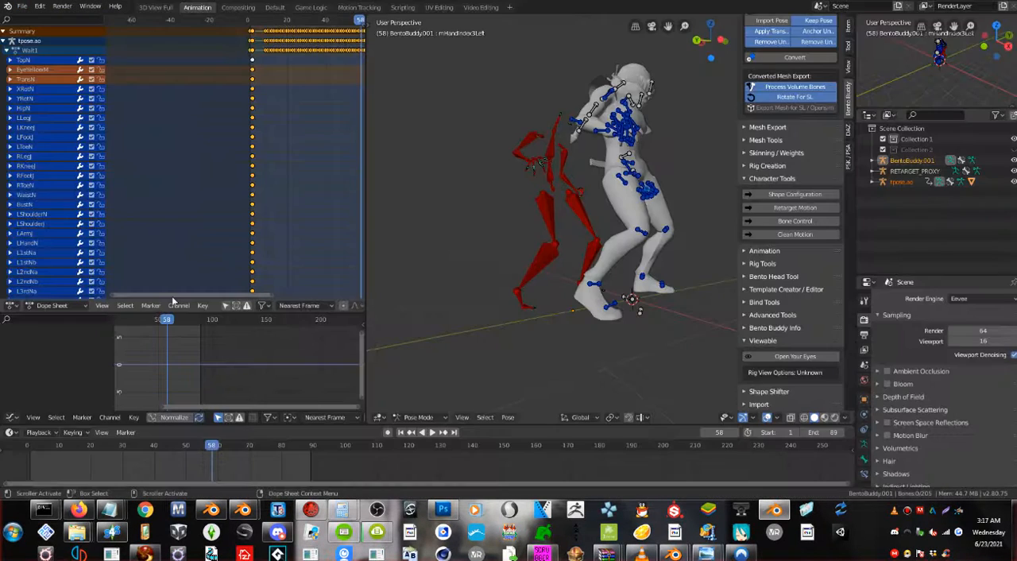
Play the retargeted Wait1 animation from the start, check the feet and the source rig up close, and stop playback.
middle_click_drag(487, 267, 502, 253)
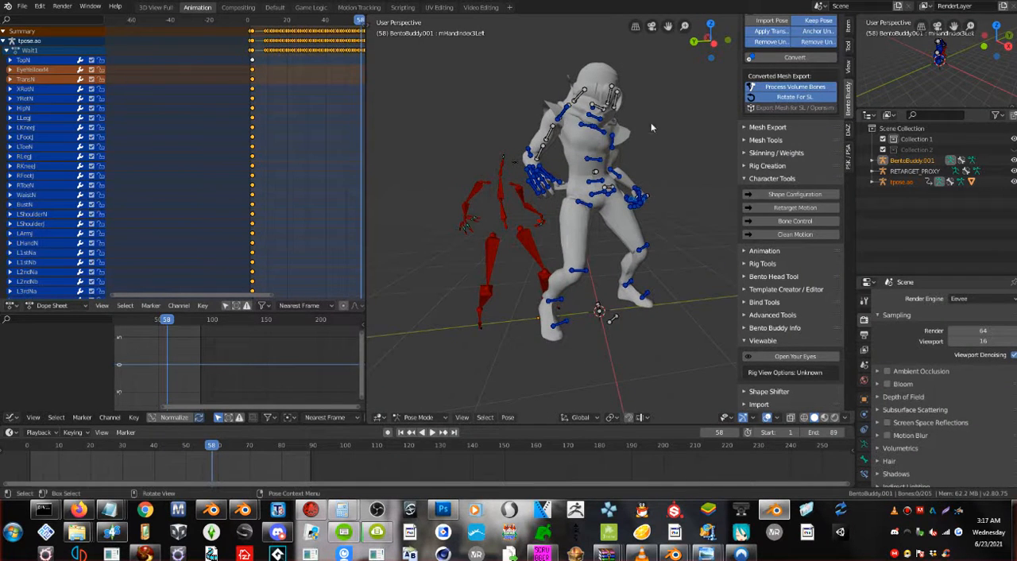
key("shift+Left")
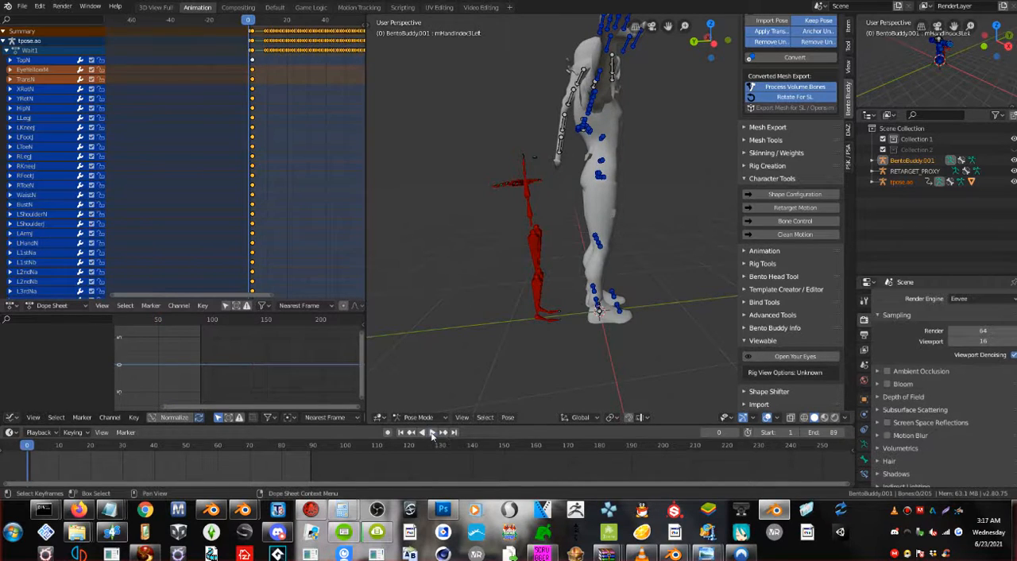
left_click(432, 432)
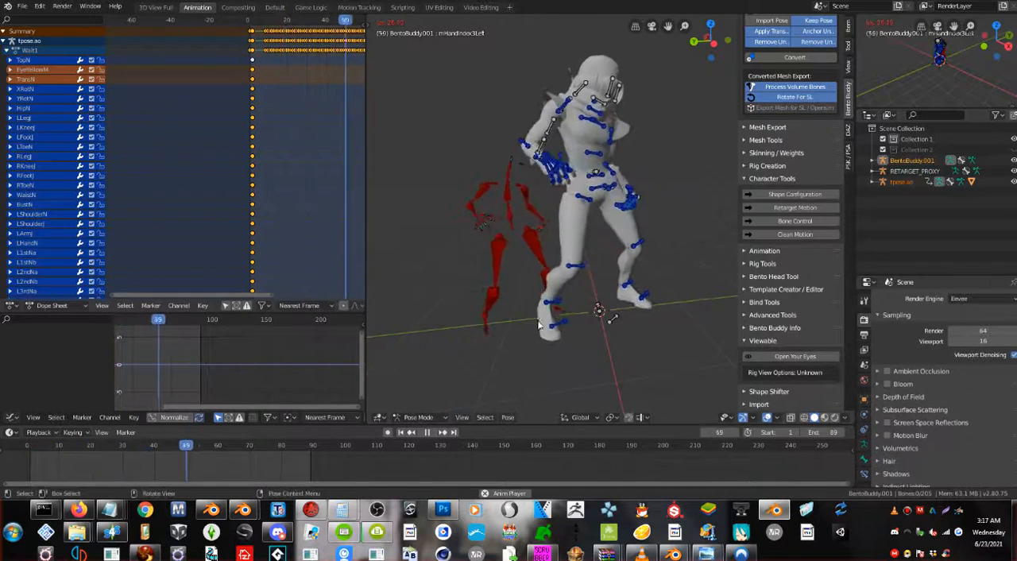
scroll(539, 324, "up", 3)
middle_click_drag(540, 325, 624, 309)
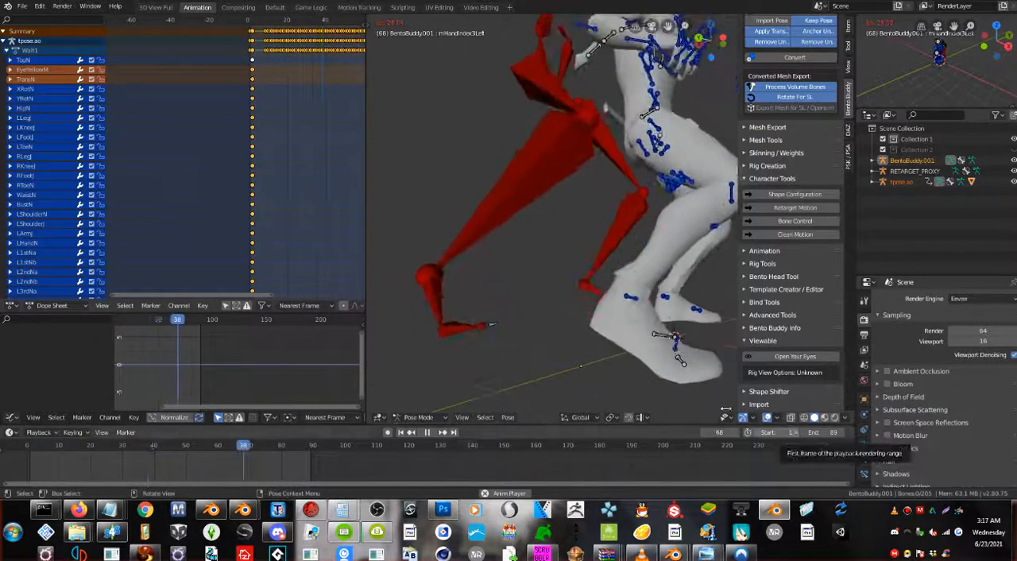
scroll(563, 291, "down", 4)
middle_click_drag(563, 290, 532, 301)
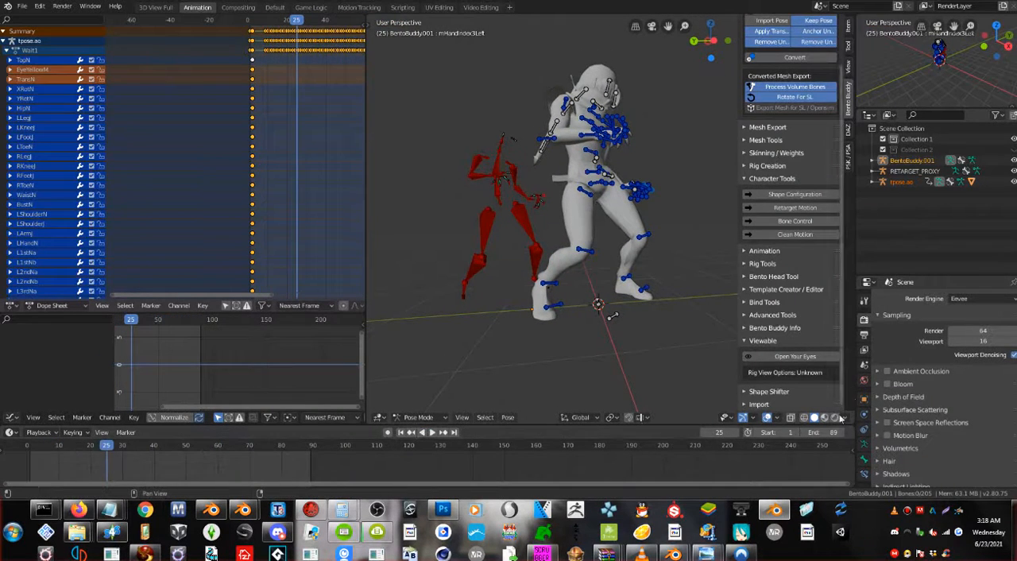
Go to frame 1 and examine the T-pose of the character mesh beside the smaller Bento rig.
left_click(409, 433)
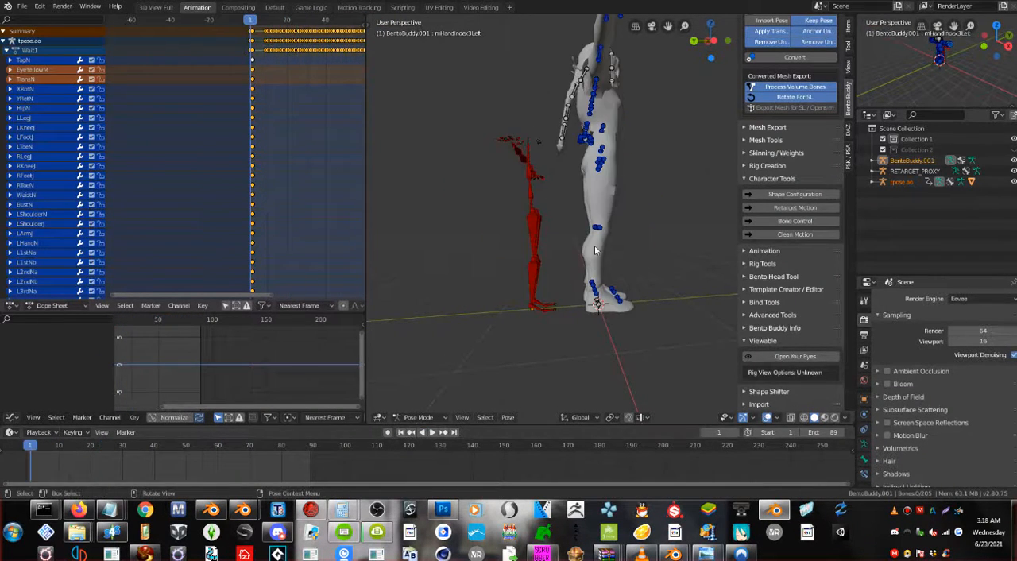
scroll(595, 244, "up", 2)
scroll(579, 271, "up", 1)
middle_click_drag(579, 271, 637, 291)
scroll(575, 270, "down", 1)
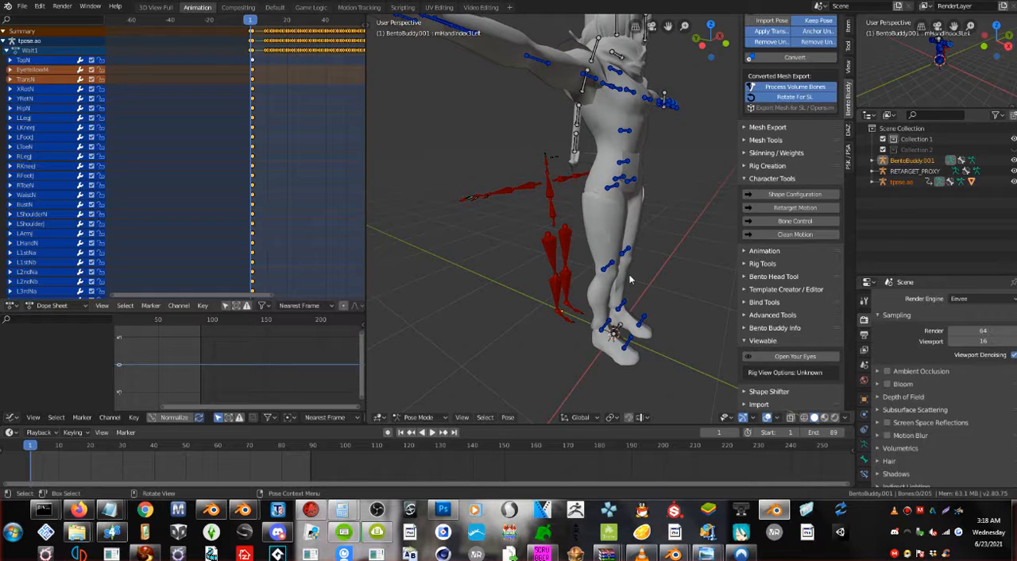
middle_click_drag(545, 332, 647, 297)
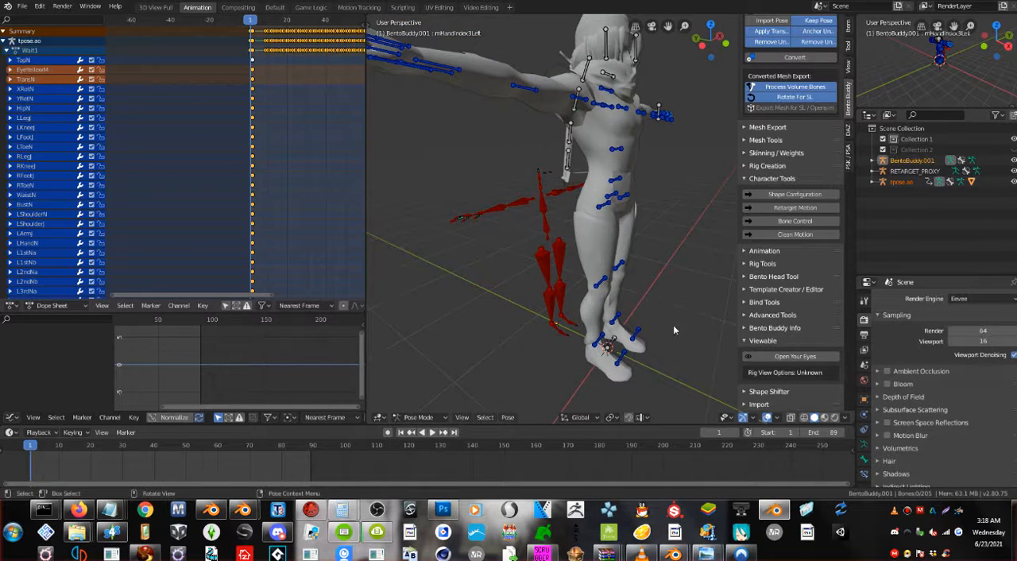
Put the BentoBuddy rig in Object Mode and expand the Retarget Motion options in Character Tools.
left_click(551, 272)
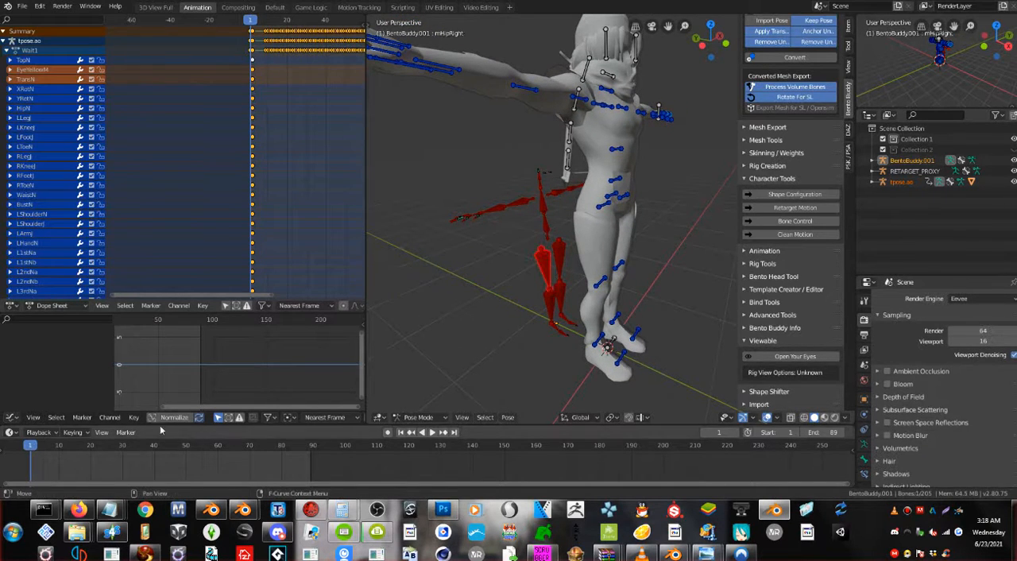
left_click(419, 417)
left_click(423, 405)
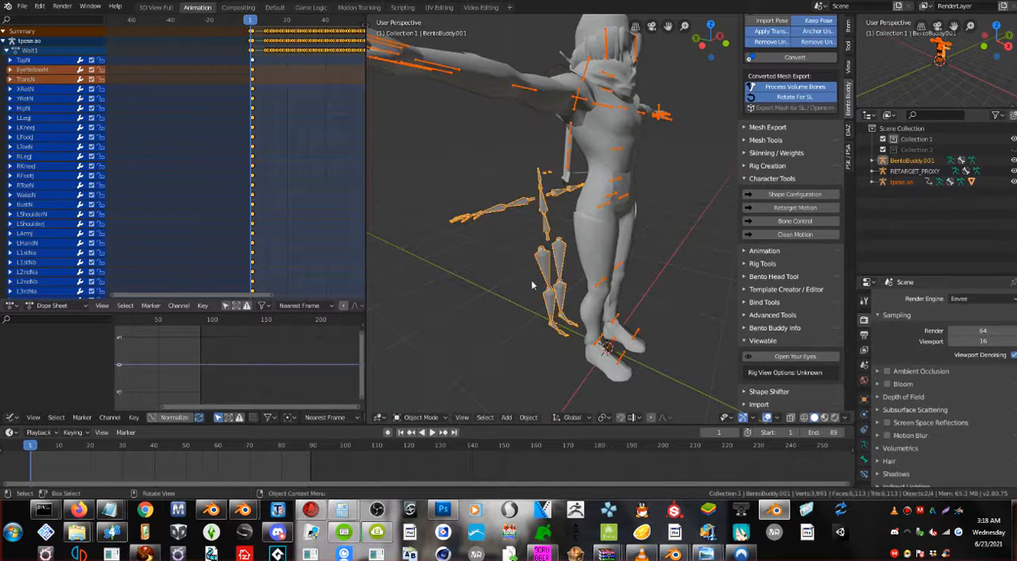
left_click(780, 179)
left_click(769, 233)
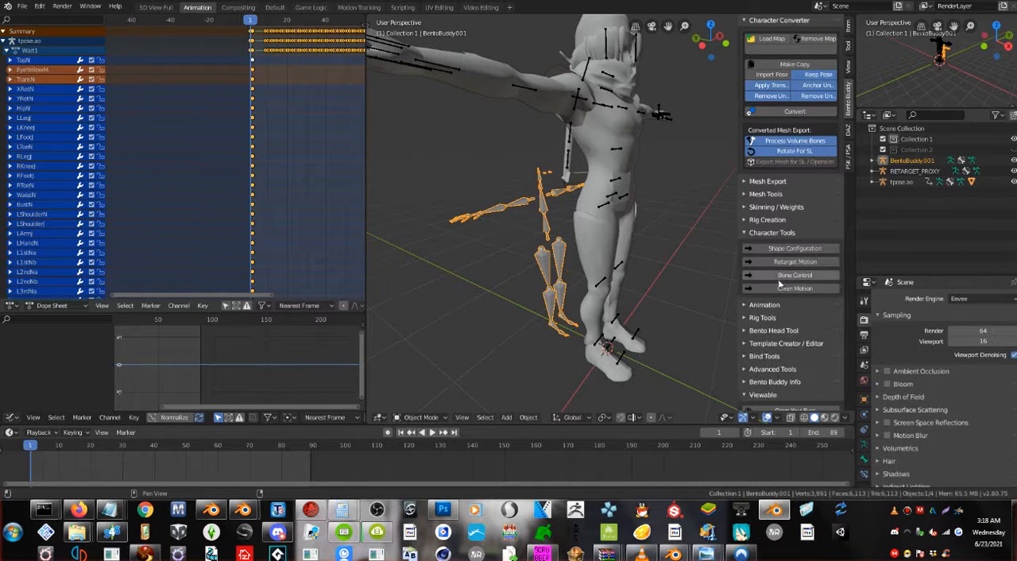
scroll(800, 296, "down", 1)
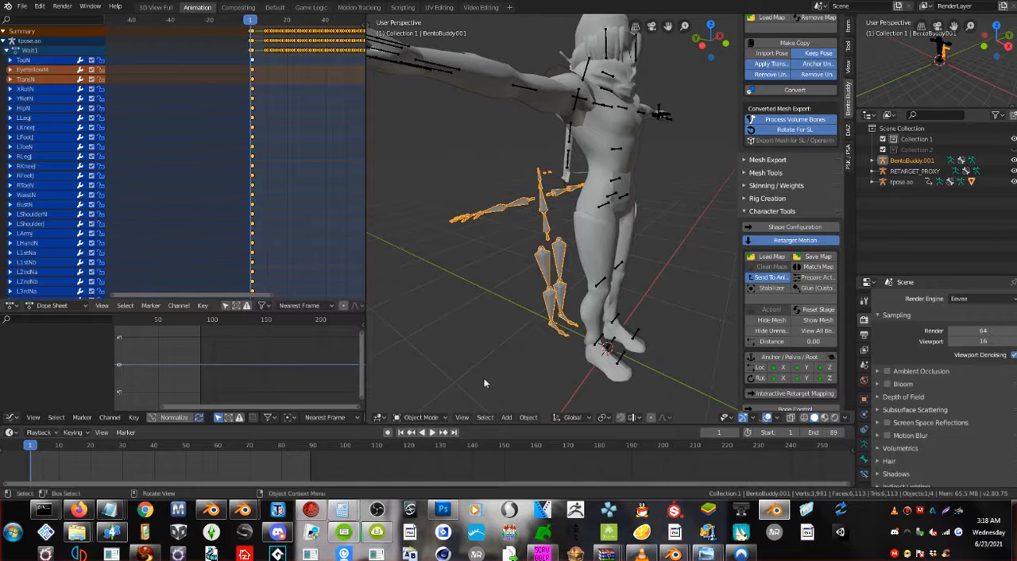
Switch the BentoBuddy rig to Pose Mode and reset the retargeting stage.
left_click(421, 417)
left_click(421, 380)
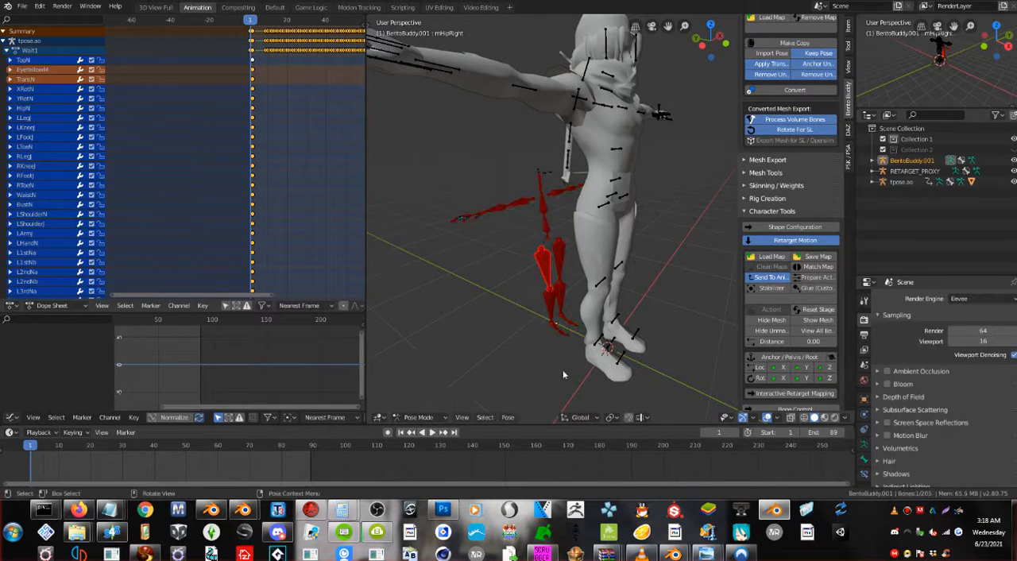
left_click(818, 309)
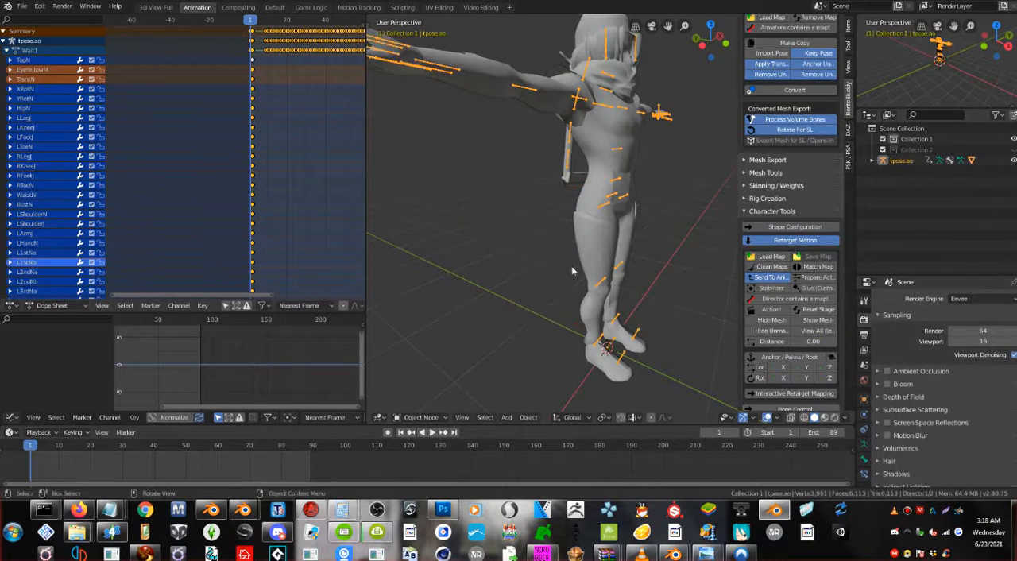
Expand Rig Creation and add a new Safe Rig (pos) to the scene.
scroll(571, 266, "down", 4)
middle_click_drag(573, 236, 603, 232)
scroll(567, 245, "up", 2)
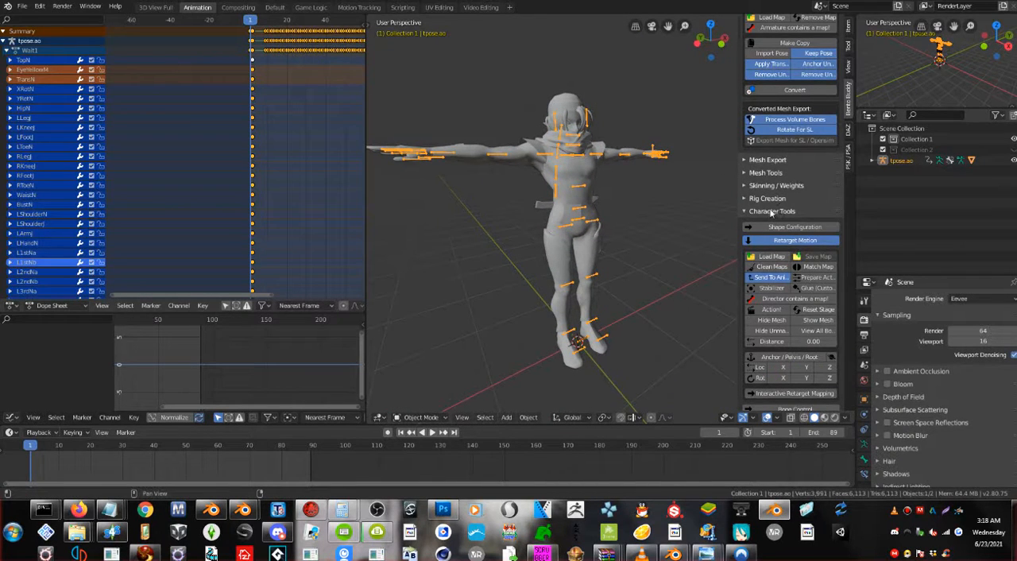
left_click(767, 198)
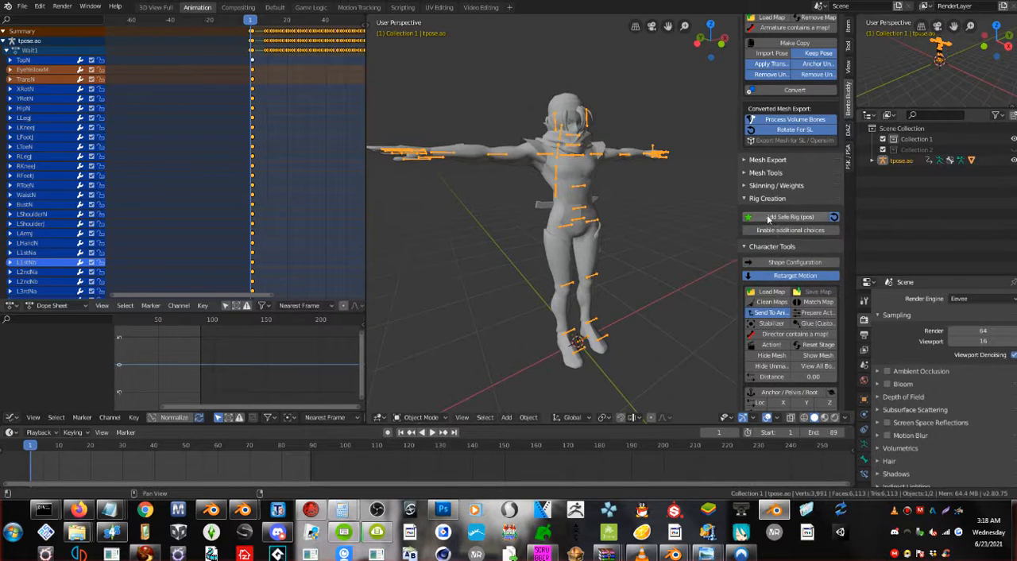
left_click(789, 217)
middle_click_drag(603, 230, 581, 223)
right_click(562, 248)
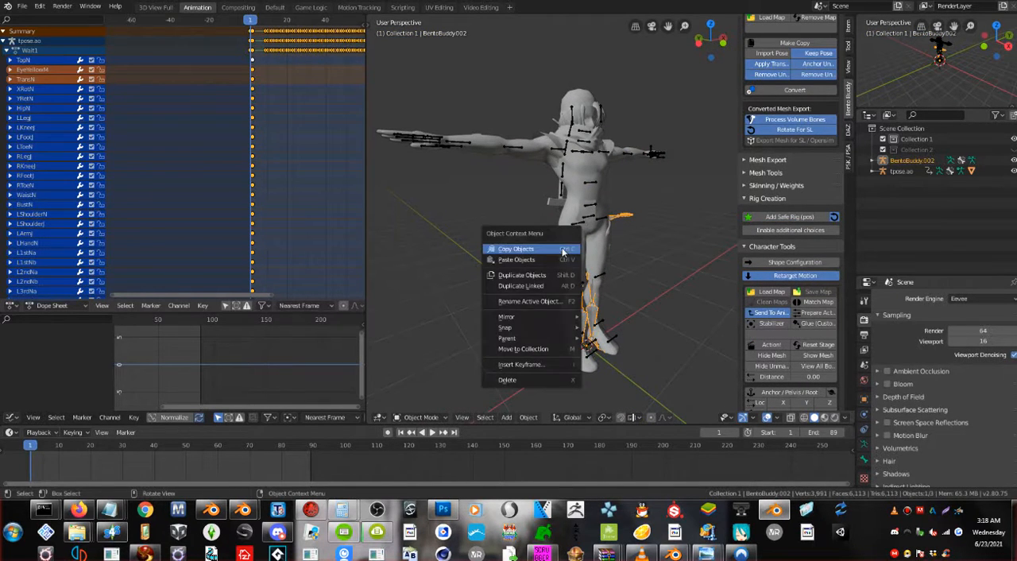
left_click(570, 202)
Select the Sheik armature with its mesh and scale them down uniformly to about 0.65.
left_click(591, 182)
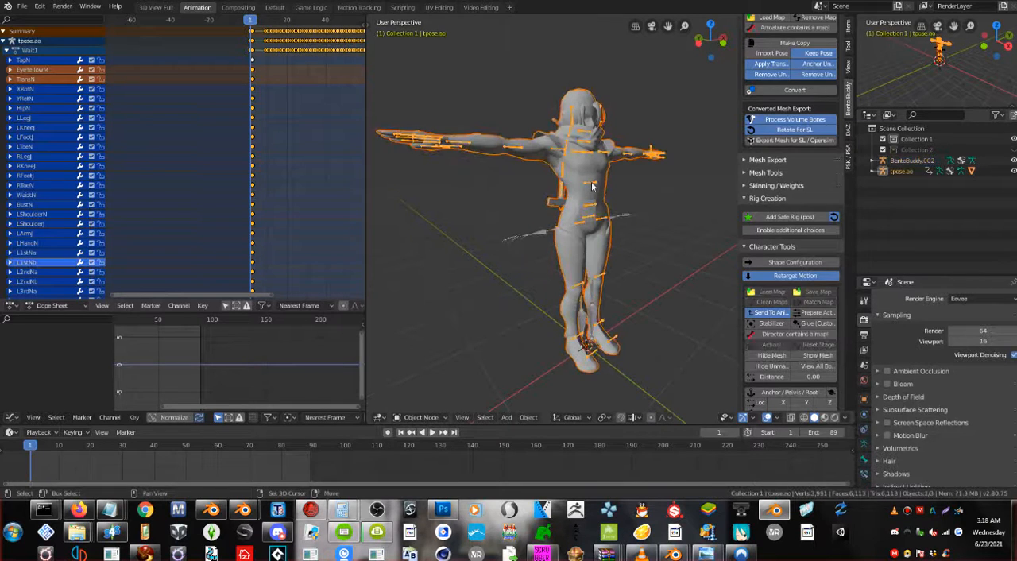
middle_click_drag(596, 197, 592, 158)
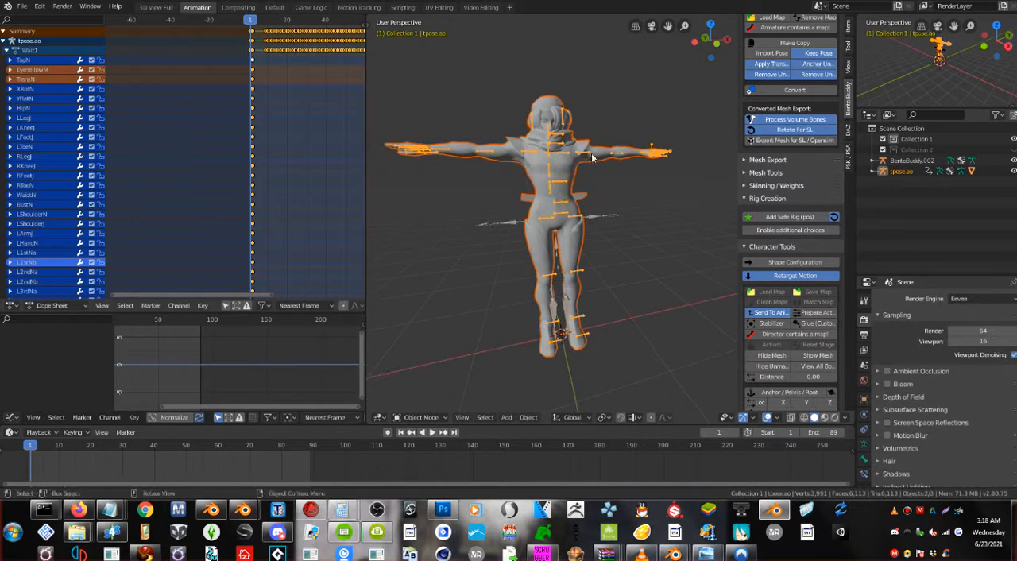
key("s")
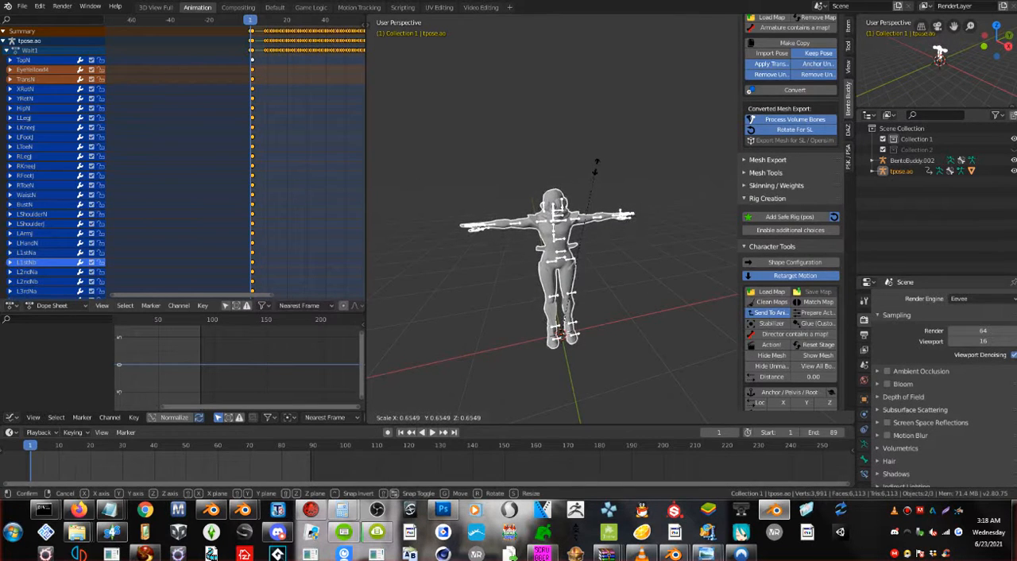
left_click(596, 161)
Compare the scaled character's hand and legs with the new Bento rig, and select that rig.
scroll(578, 184, "up", 3)
middle_click_drag(579, 185, 662, 251)
scroll(541, 259, "up", 5)
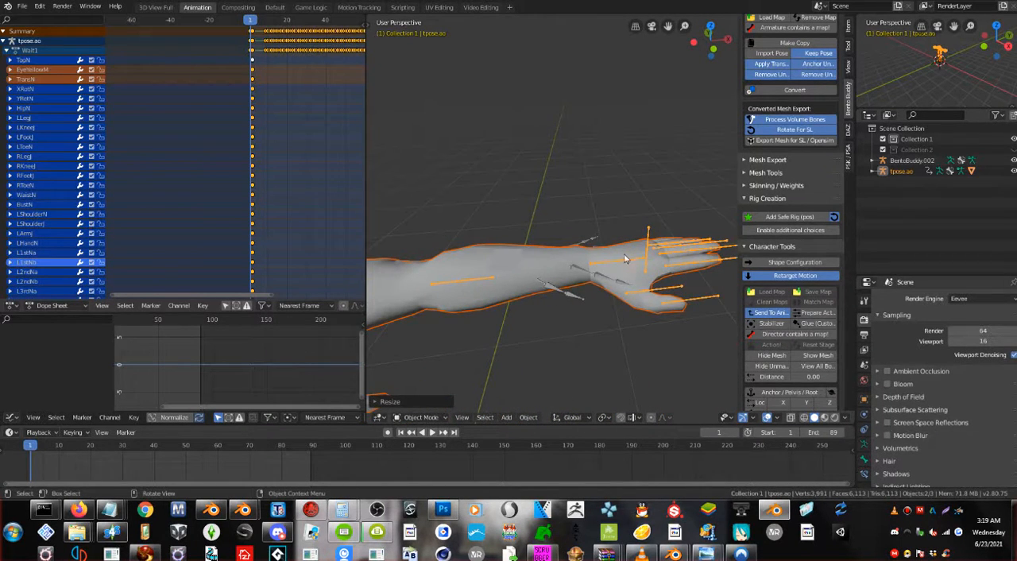
scroll(486, 299, "down", 5)
middle_click_drag(486, 296, 554, 180, "shift")
scroll(528, 298, "up", 2)
scroll(530, 292, "up", 2)
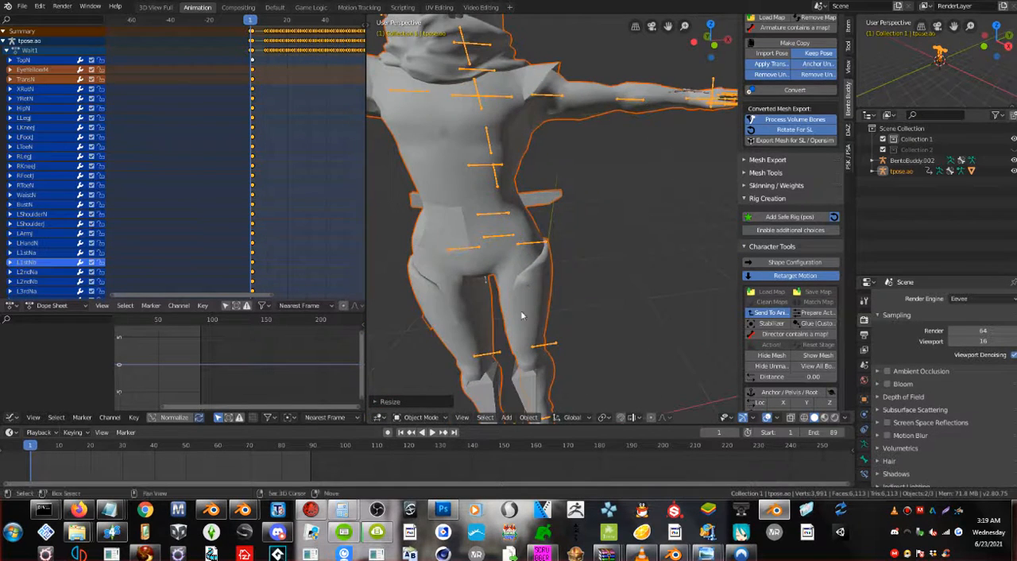
scroll(548, 282, "up", 2)
left_click(554, 333)
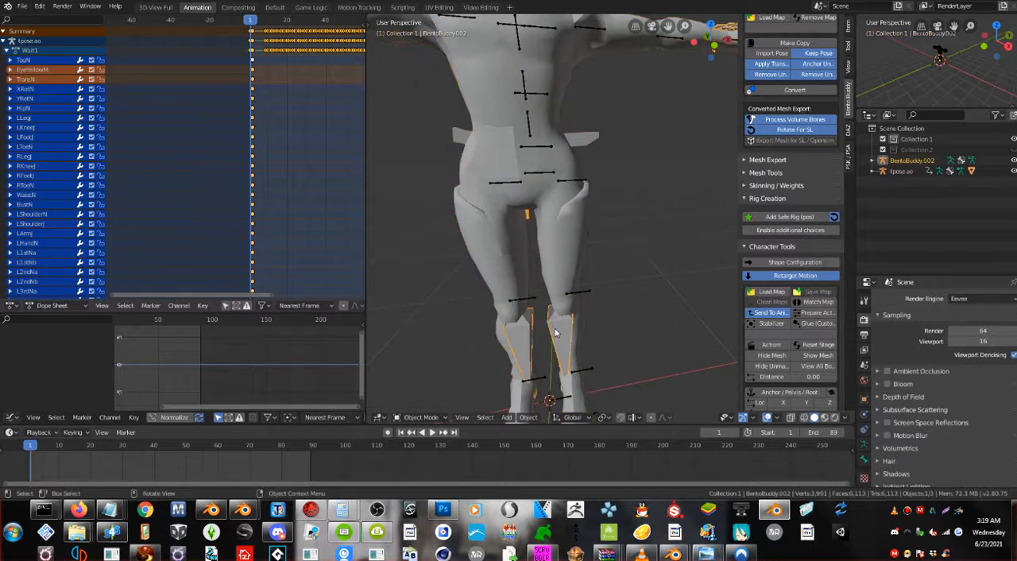
Delete the newly added Bento rig from the scene, leaving only the scaled Sheik armature and its mesh.
key("Delete")
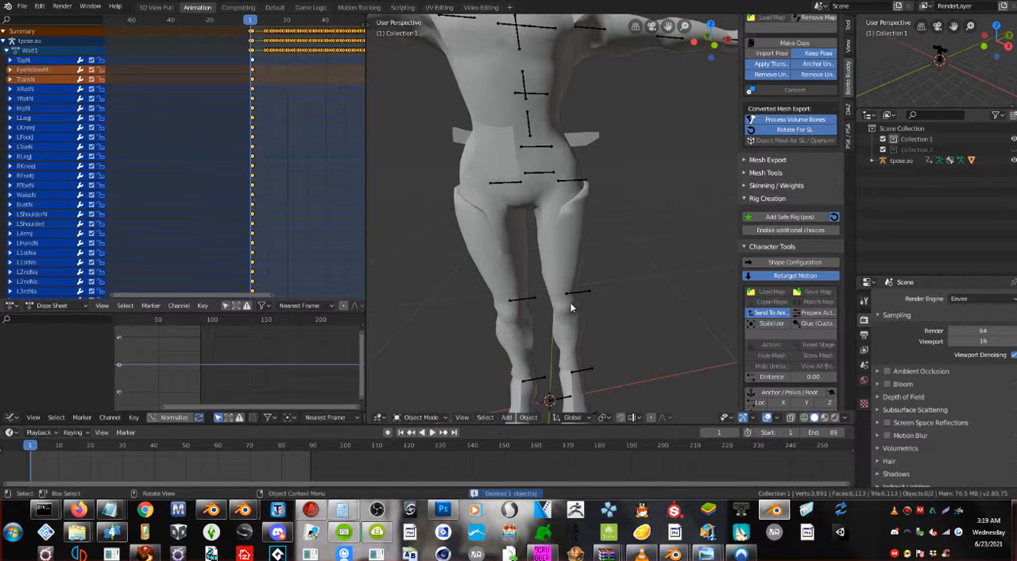
scroll(592, 320, "down", 2)
middle_click_drag(573, 317, 591, 321)
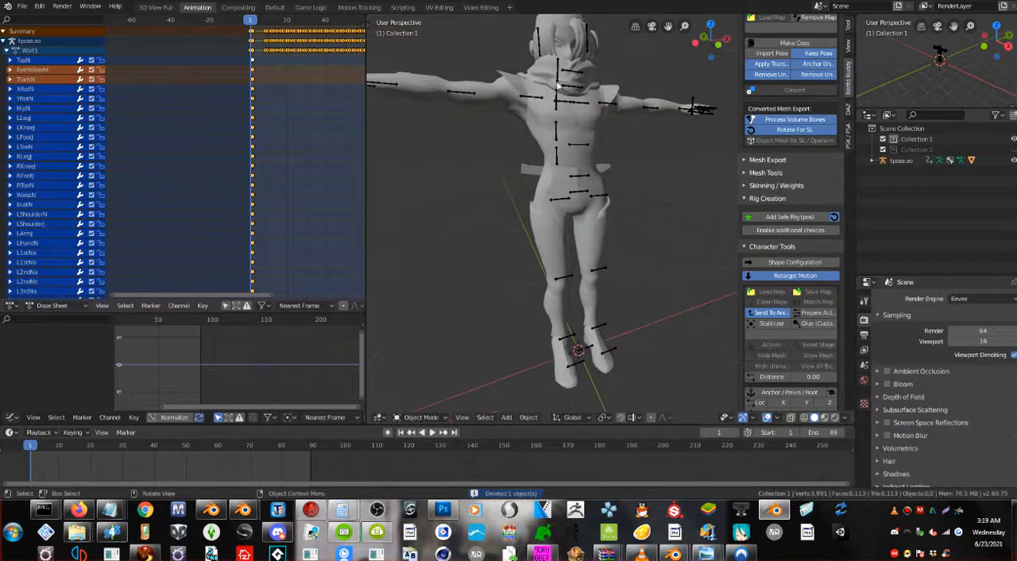
middle_click_drag(624, 172, 637, 194)
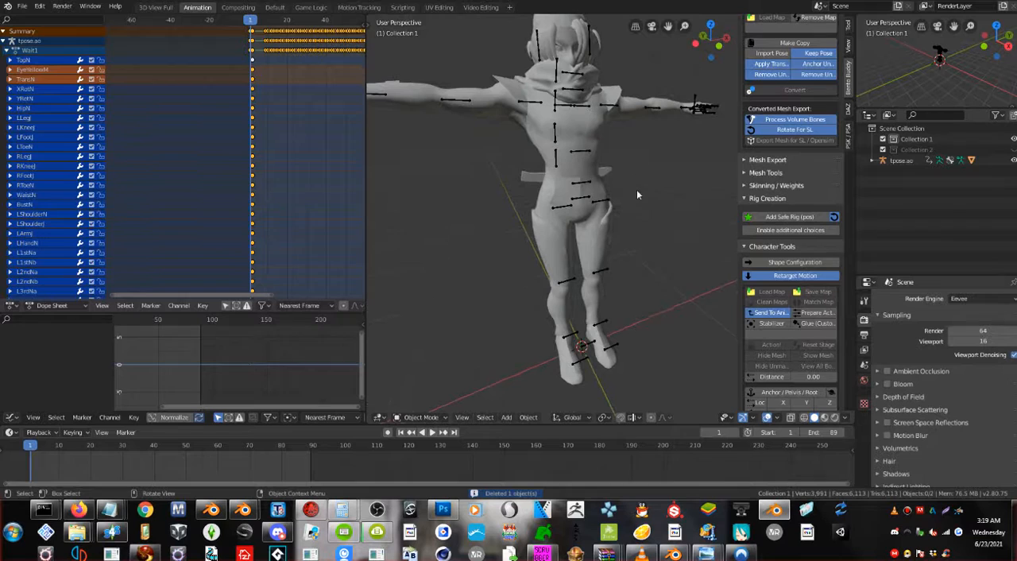
Select the Sheik armature, set the retarget Distance to 0.60 and run Action! to generate the retarget rig.
left_click(598, 209)
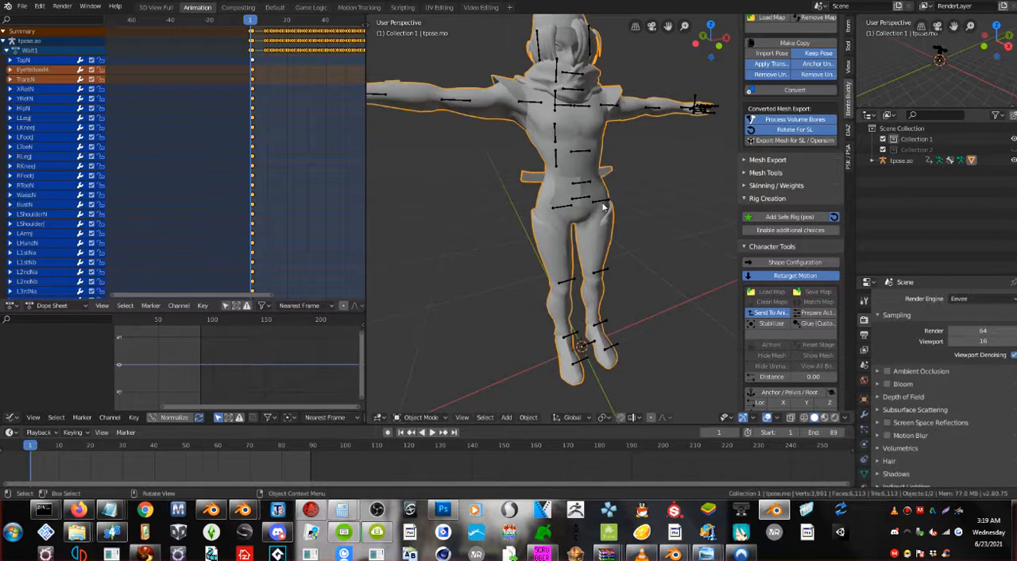
left_click(602, 208)
scroll(771, 274, "down", 2)
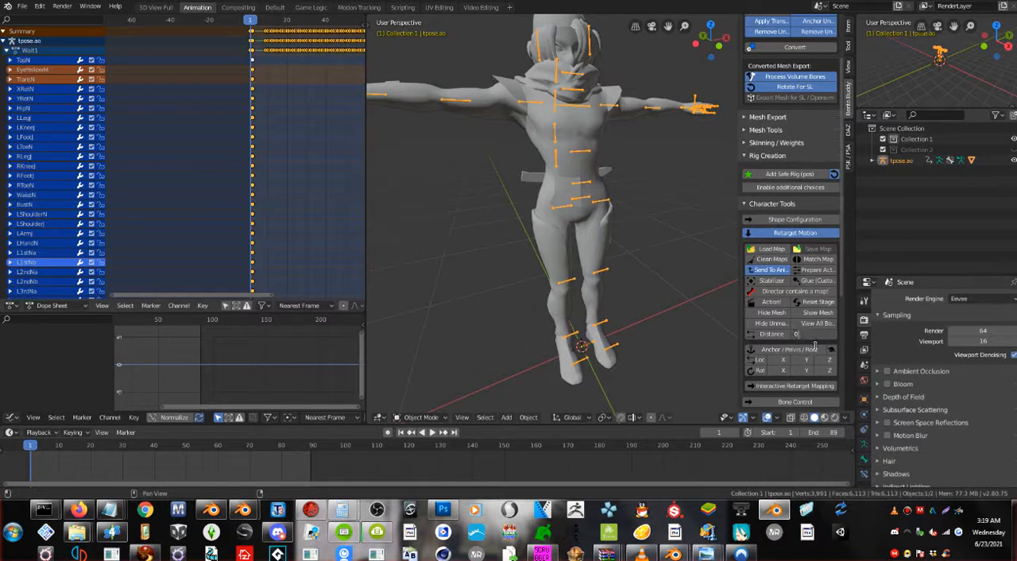
key("Return")
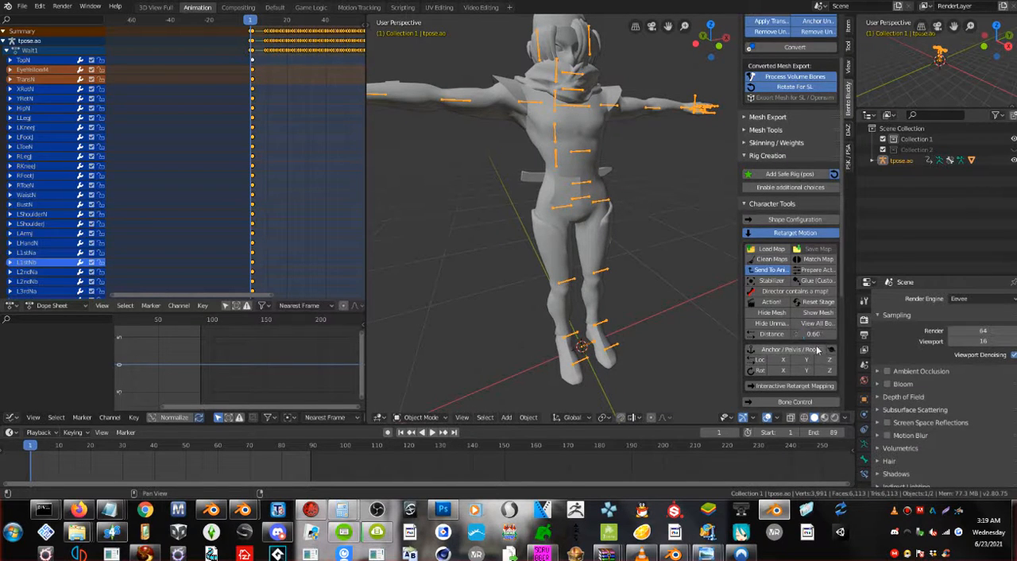
left_click(765, 303)
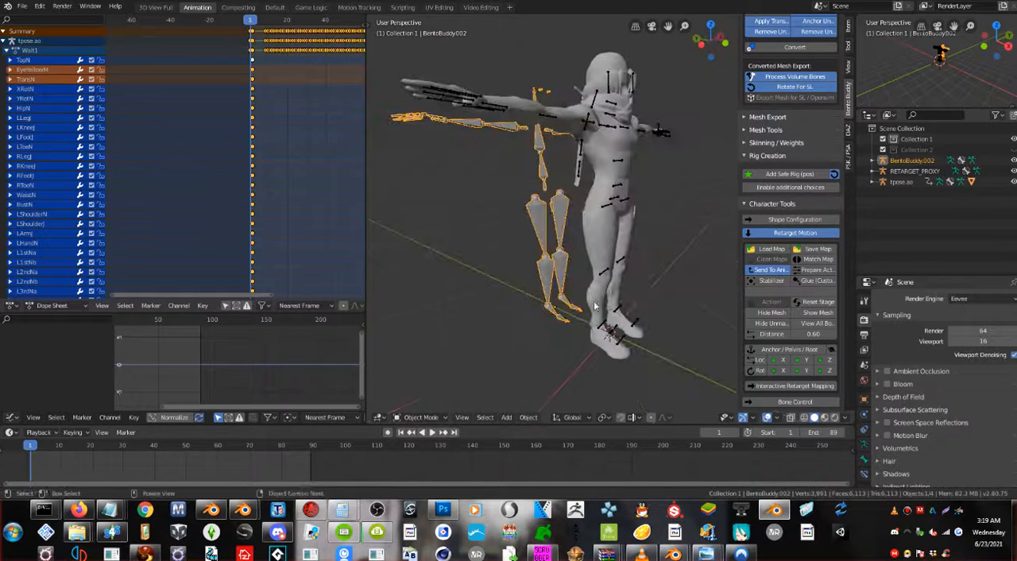
Play back the Wait1 animation to check the motion on the retargeted Bento rig, and stop playback.
key("space")
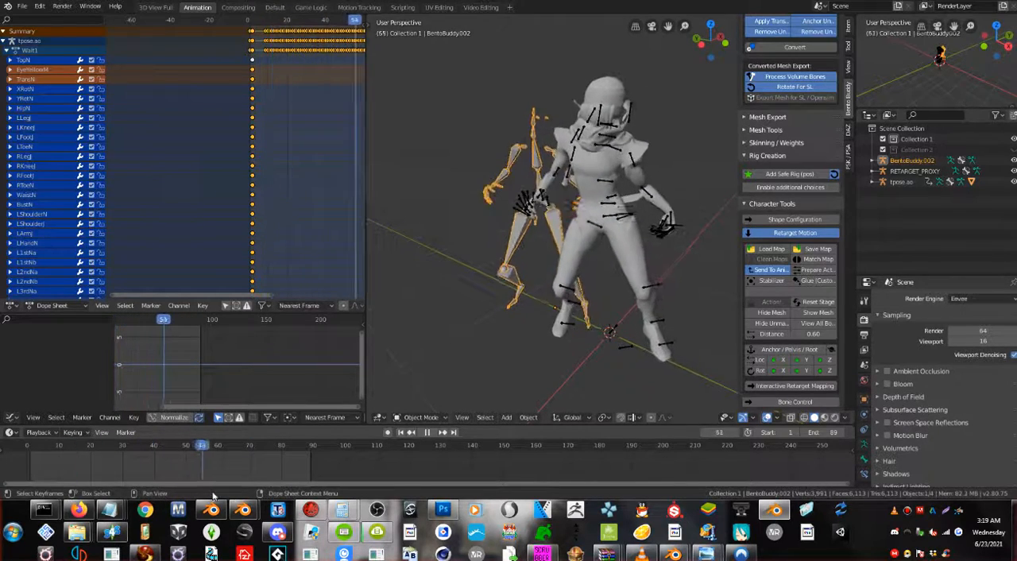
left_click_drag(313, 493, 115, 530)
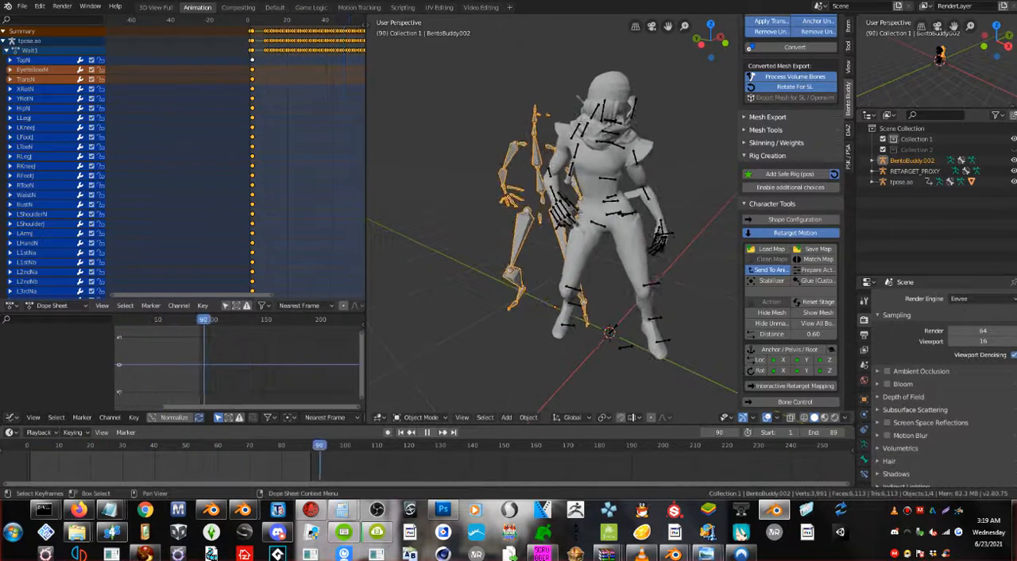
key("Escape")
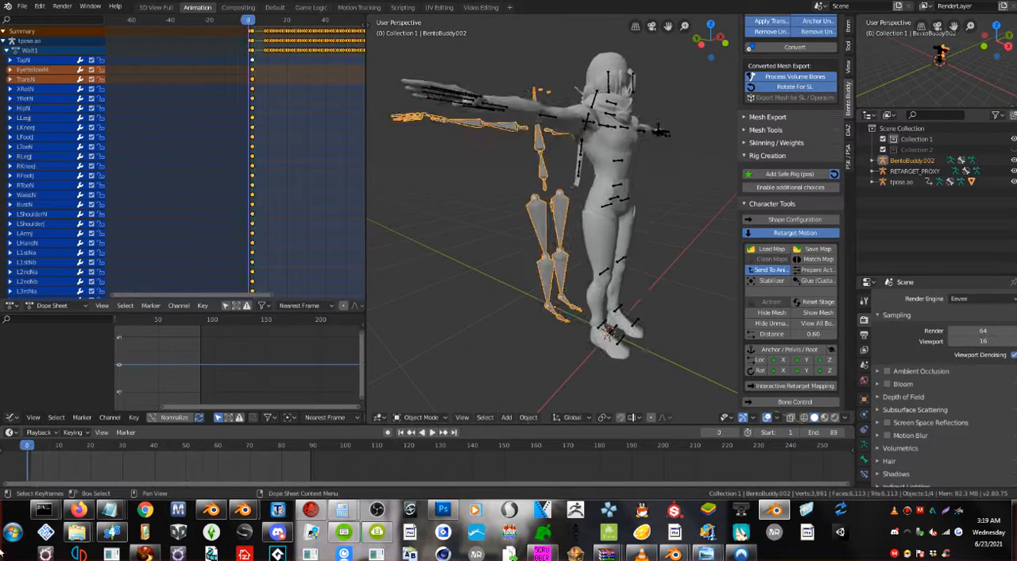
left_click(22, 6)
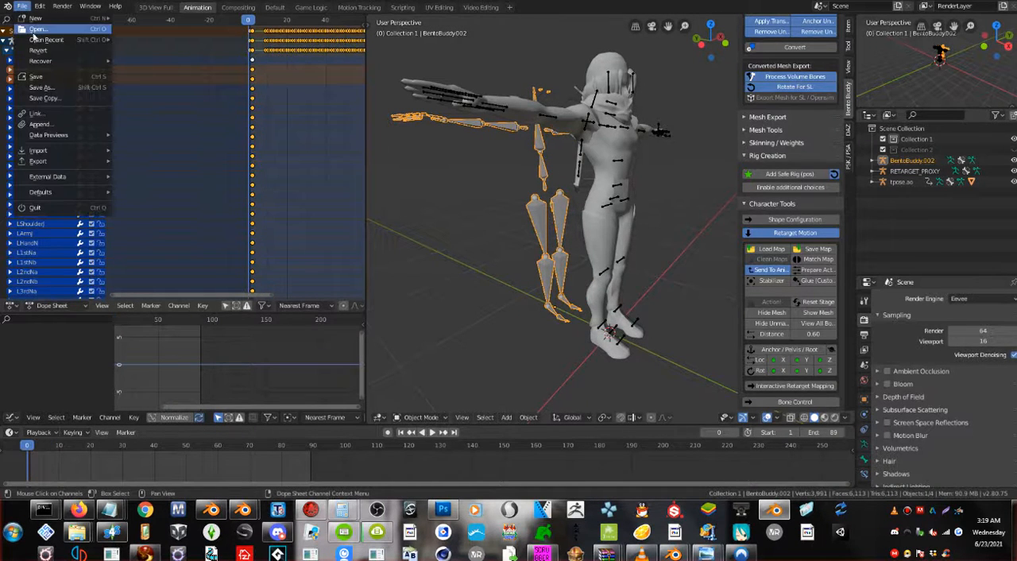
left_click(35, 32)
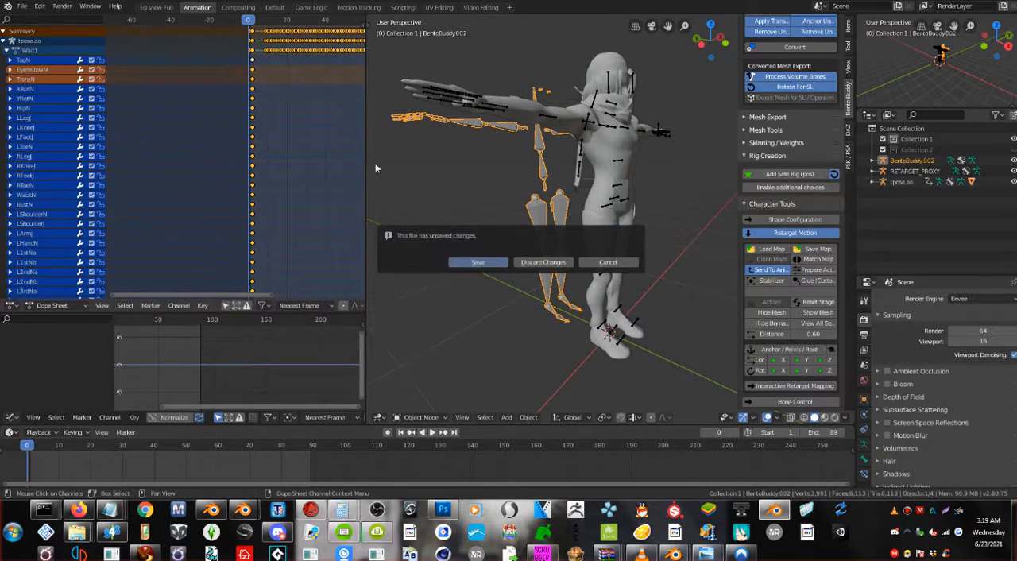
left_click(542, 262)
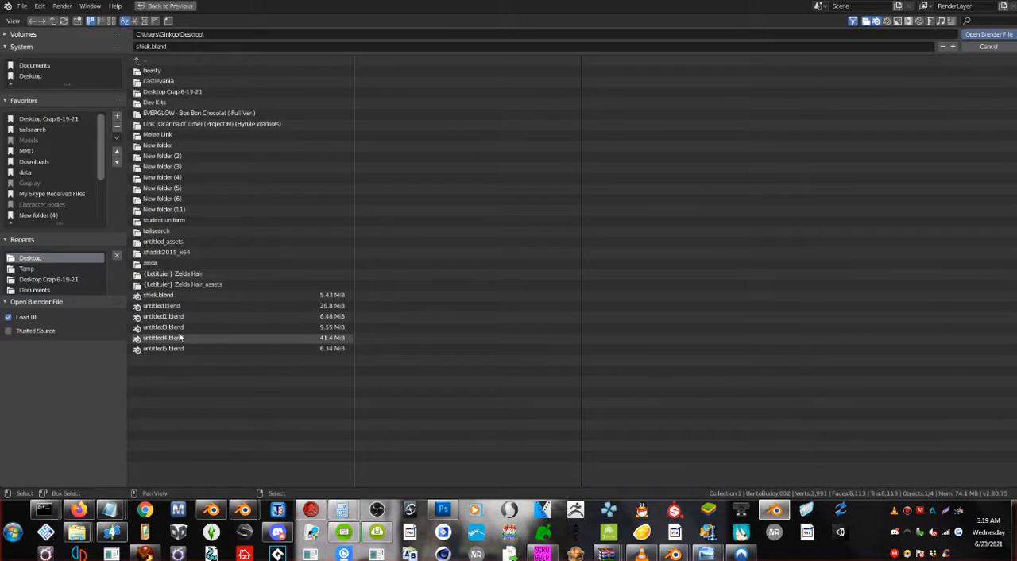
key("Escape")
Recover the auto-saved file rikubounce_12716_autosave.blend, discarding the unsaved changes.
left_click(23, 7)
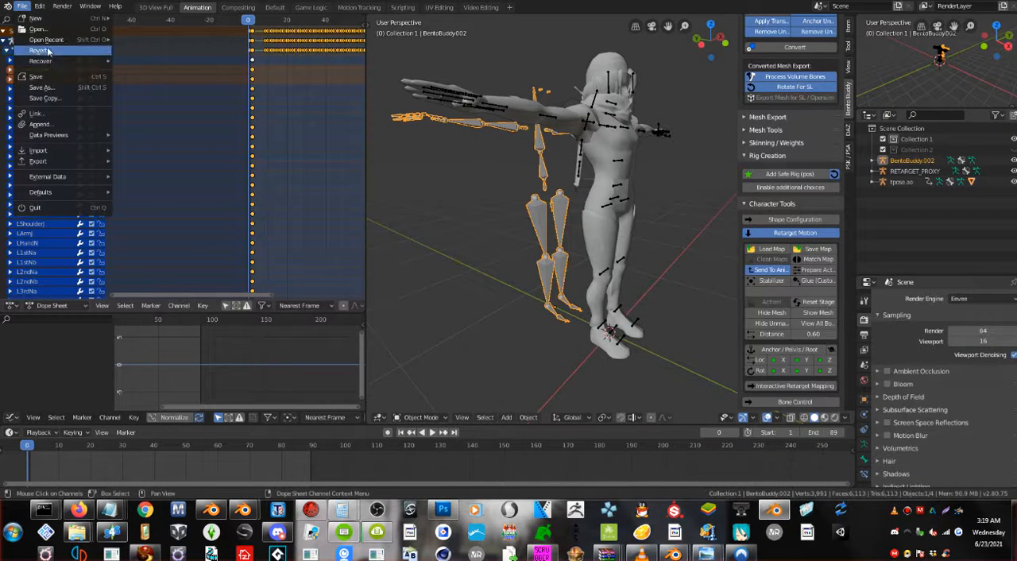
mouse_move(57, 63)
left_click(159, 71)
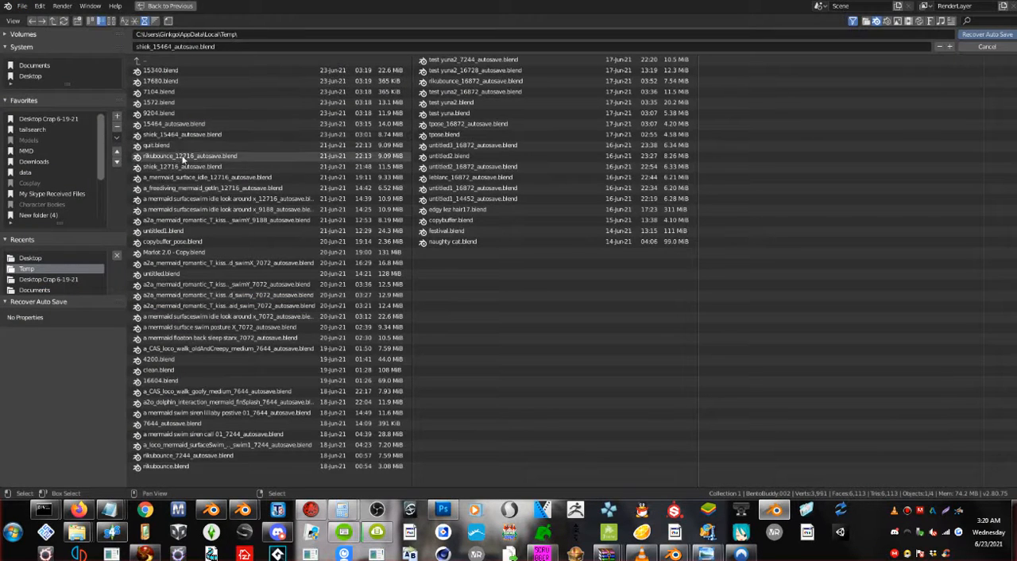
left_click(191, 157)
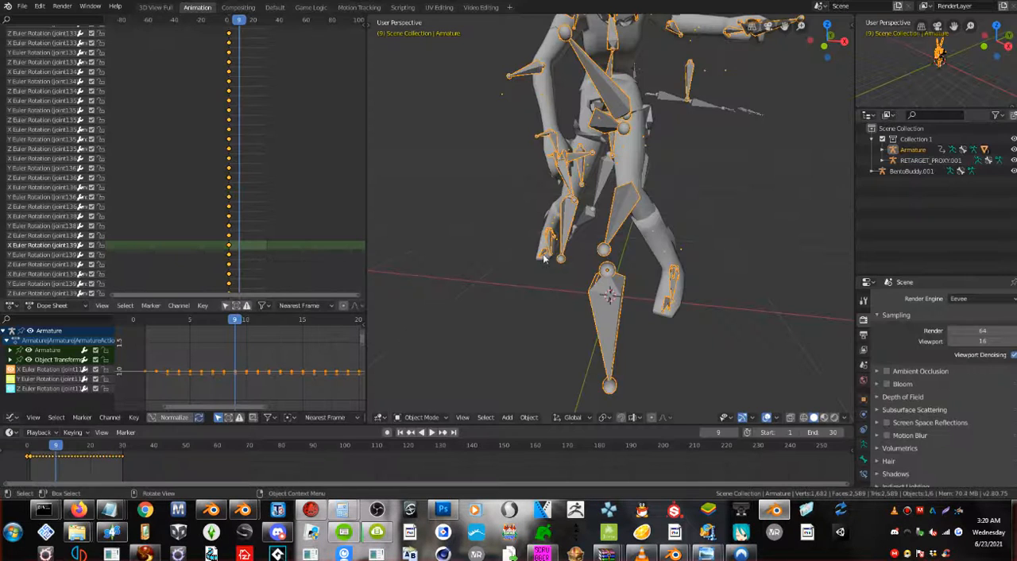
Check the recovered animation on the character and Bento rig in playback, and select the Bento rig.
middle_click_drag(544, 252, 388, 402)
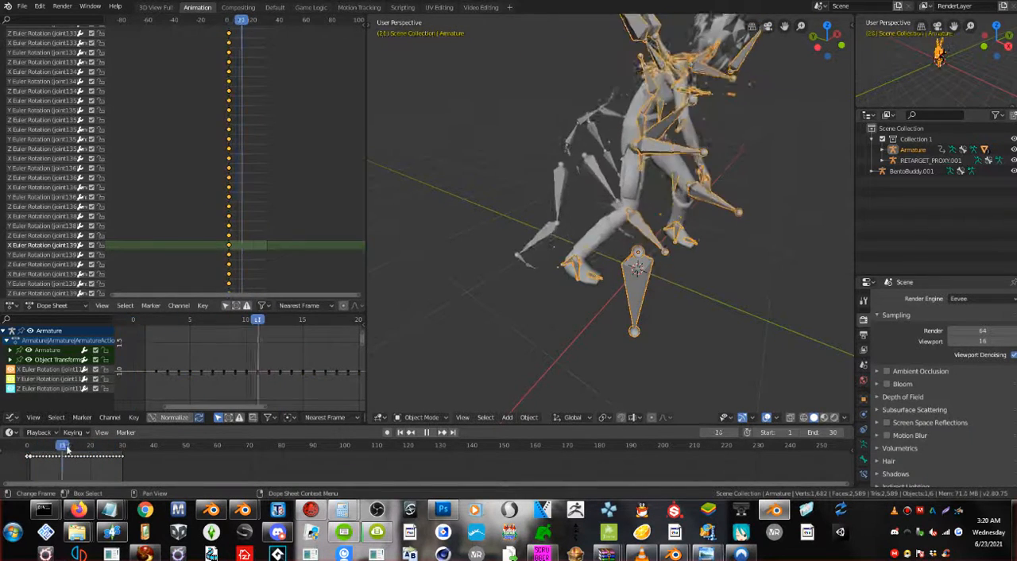
key("Escape")
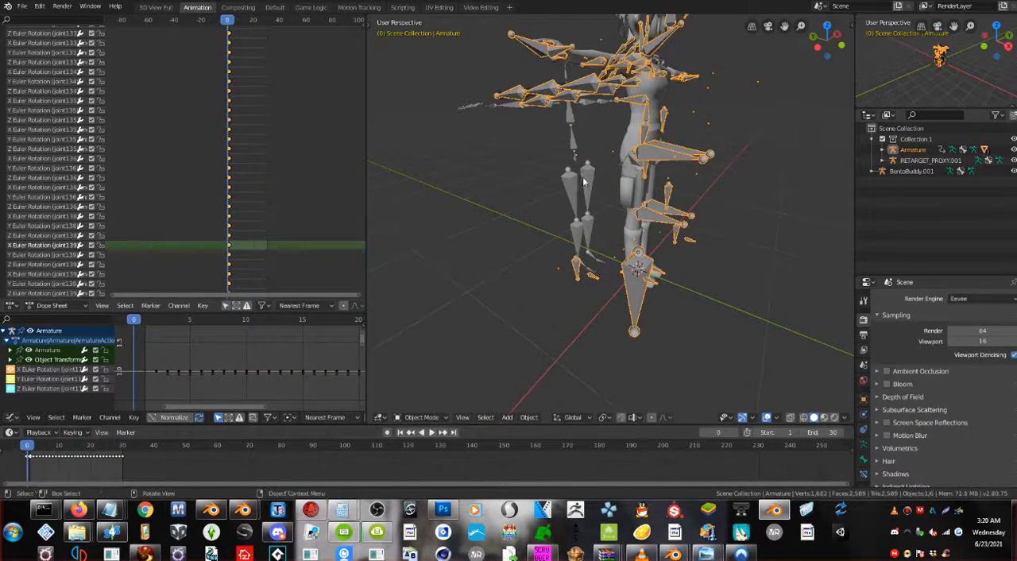
left_click(576, 191)
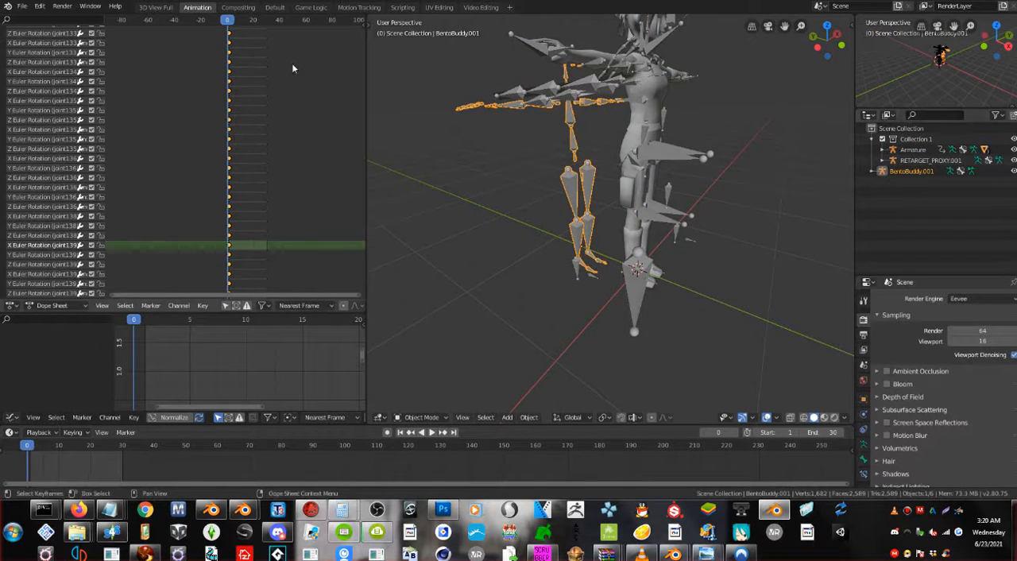
Save the recovered scene as rikubounce1.blend in the Desktop Crap 6-19-21 folder.
left_click(22, 6)
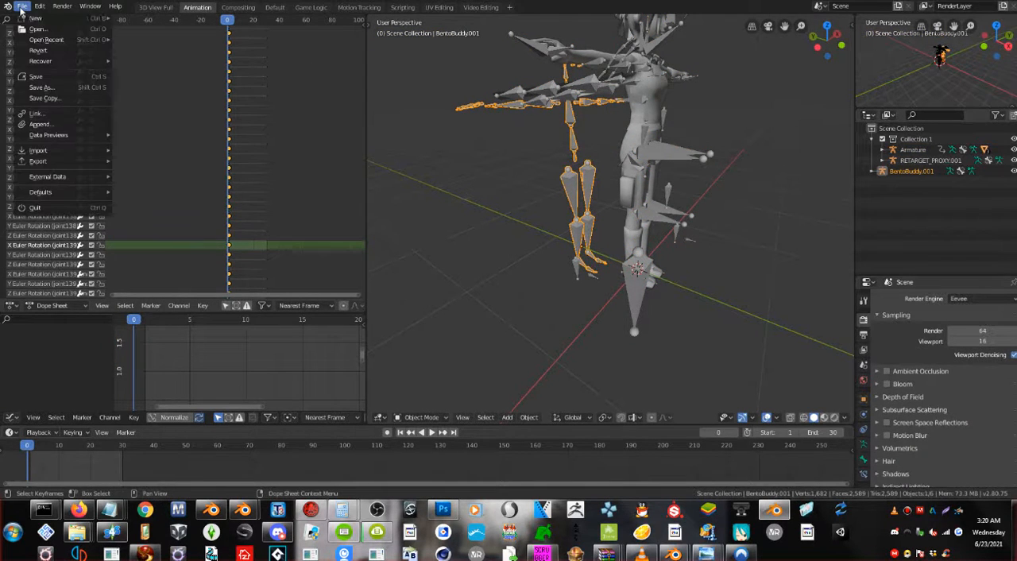
left_click(55, 89)
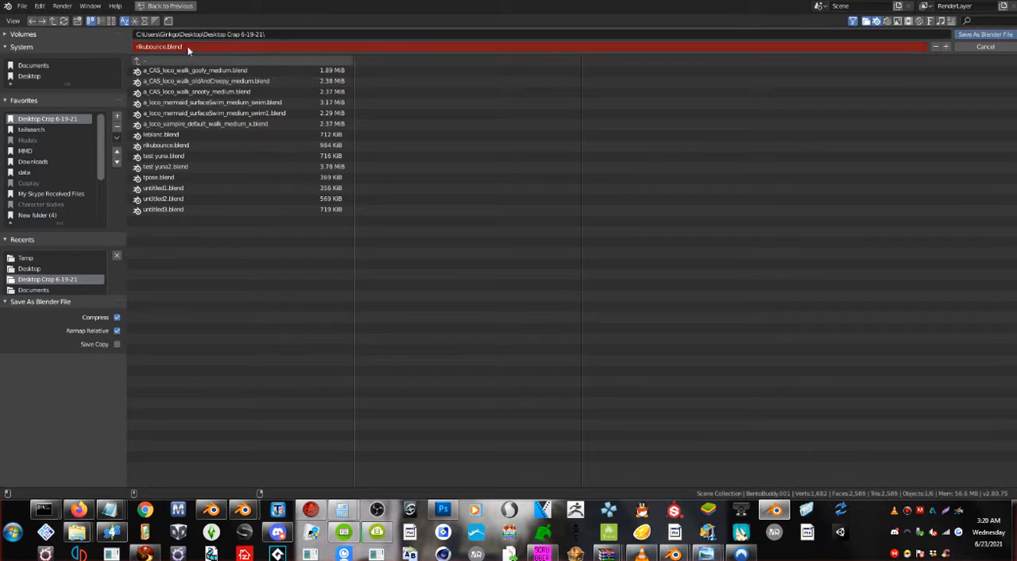
left_click(946, 47)
left_click(292, 29)
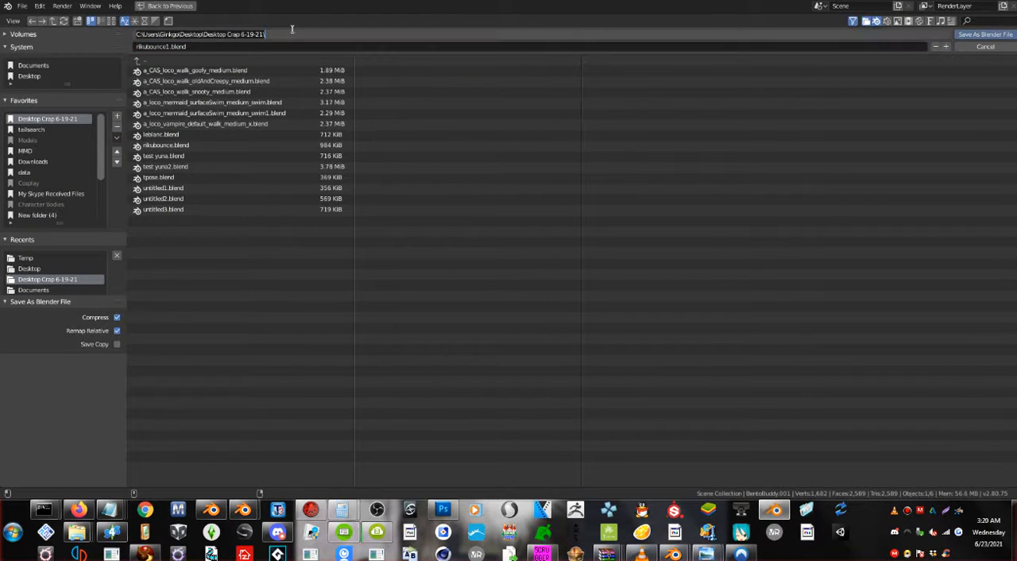
left_click(1007, 36)
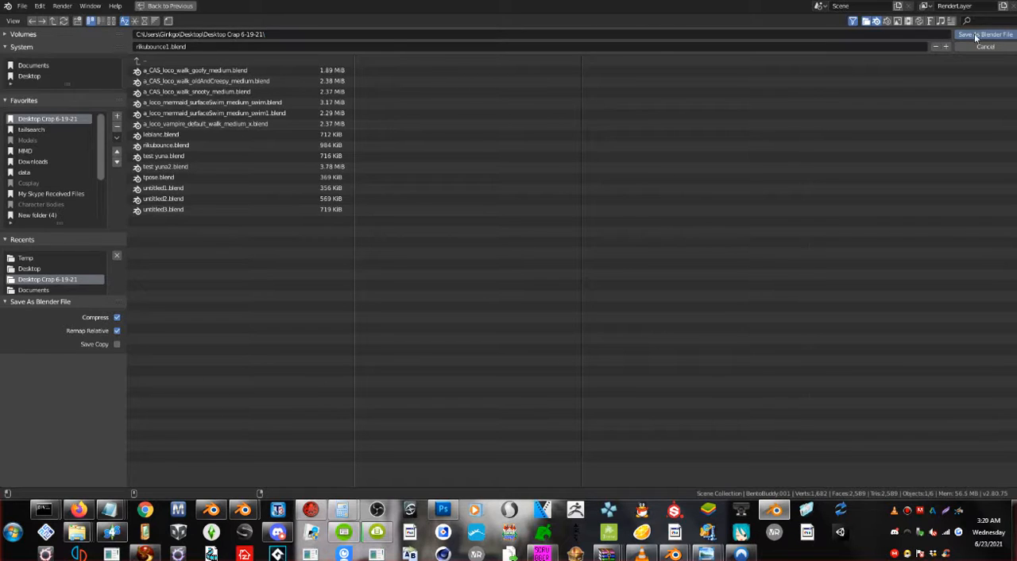
left_click(1007, 37)
Open rikubounce.blend from the Desktop Crap 6-19-21 folder.
left_click(22, 7)
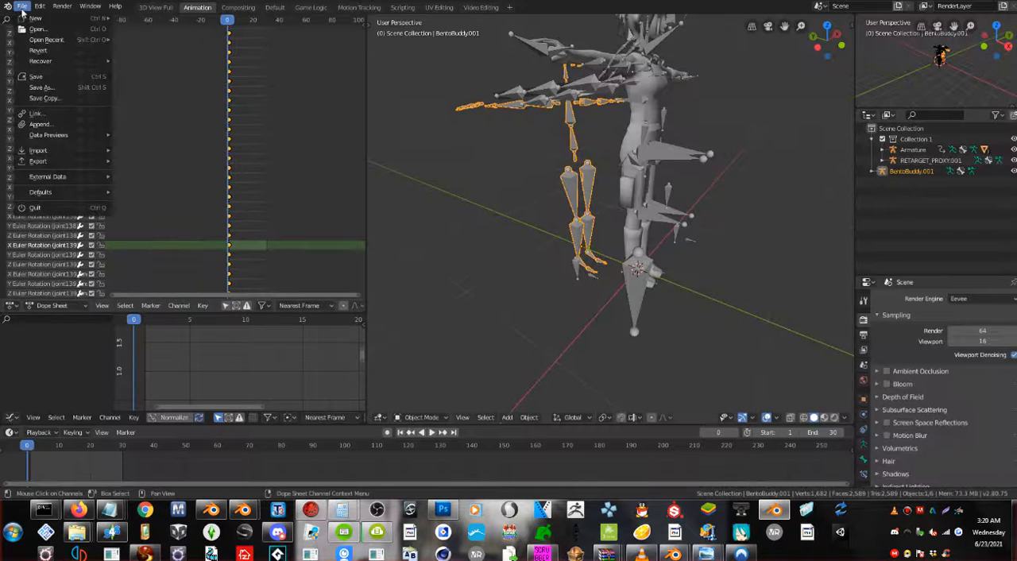
left_click(38, 28)
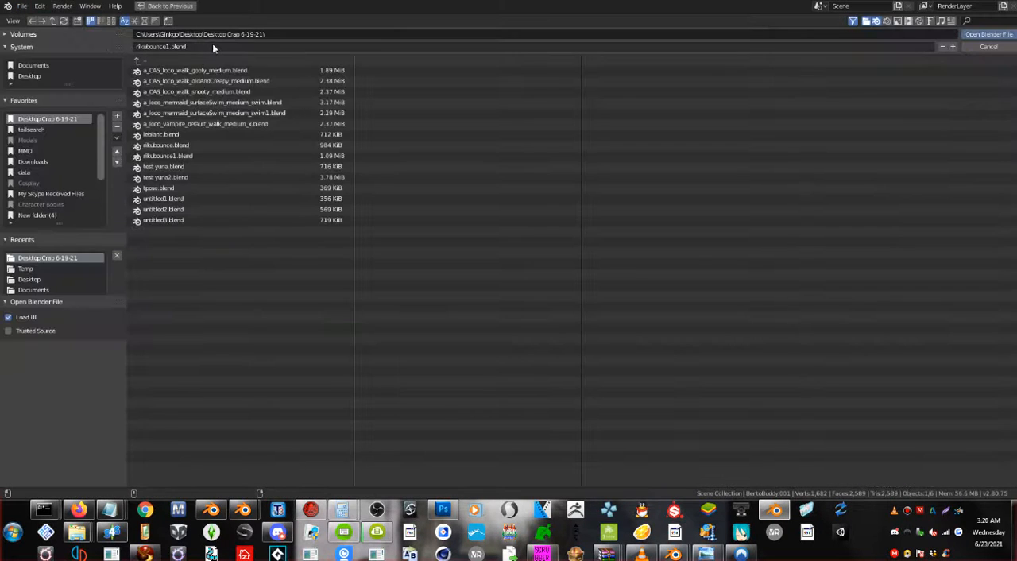
double_click(168, 145)
Play the animation from its first frame and examine the retargeted motion on the character and Bento rig from several angles.
scroll(251, 154, "down", 3)
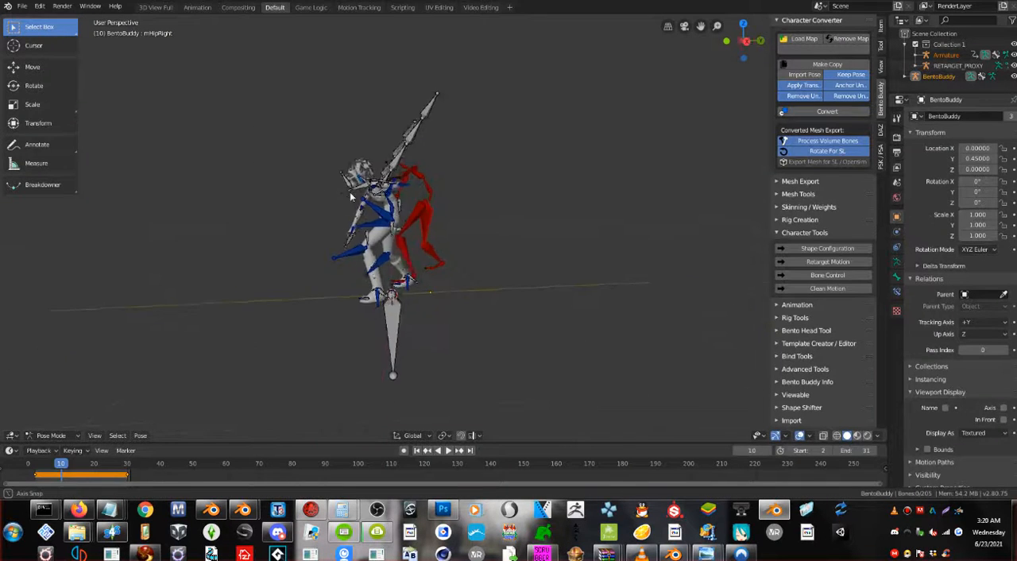
middle_click_drag(251, 157, 444, 184)
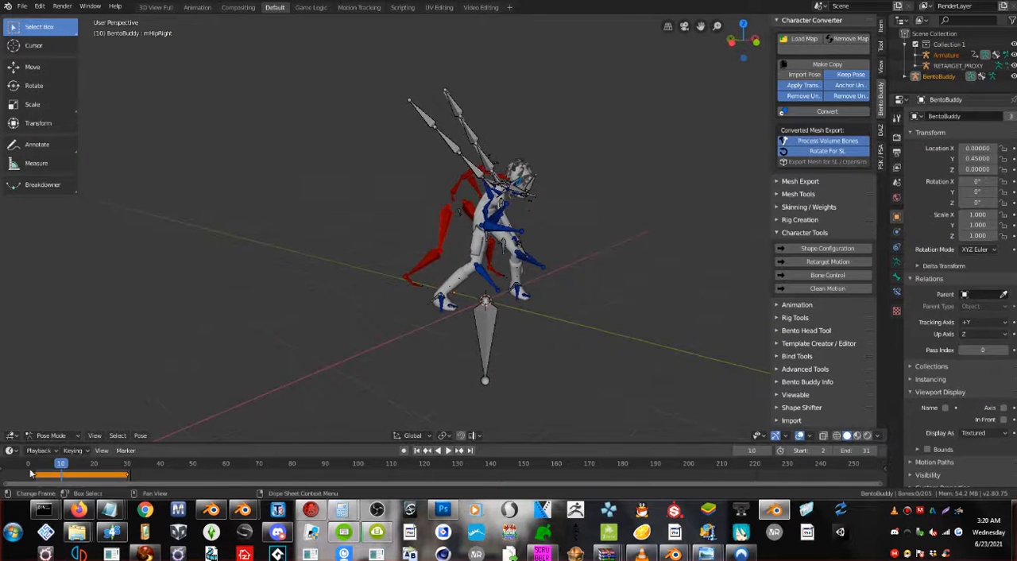
left_click_drag(58, 467, 31, 474)
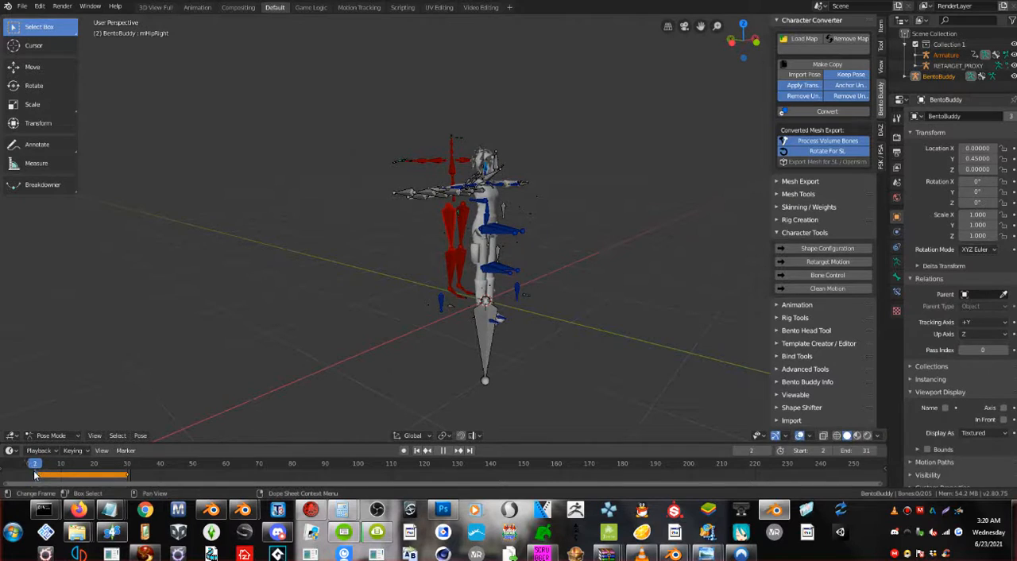
key("space")
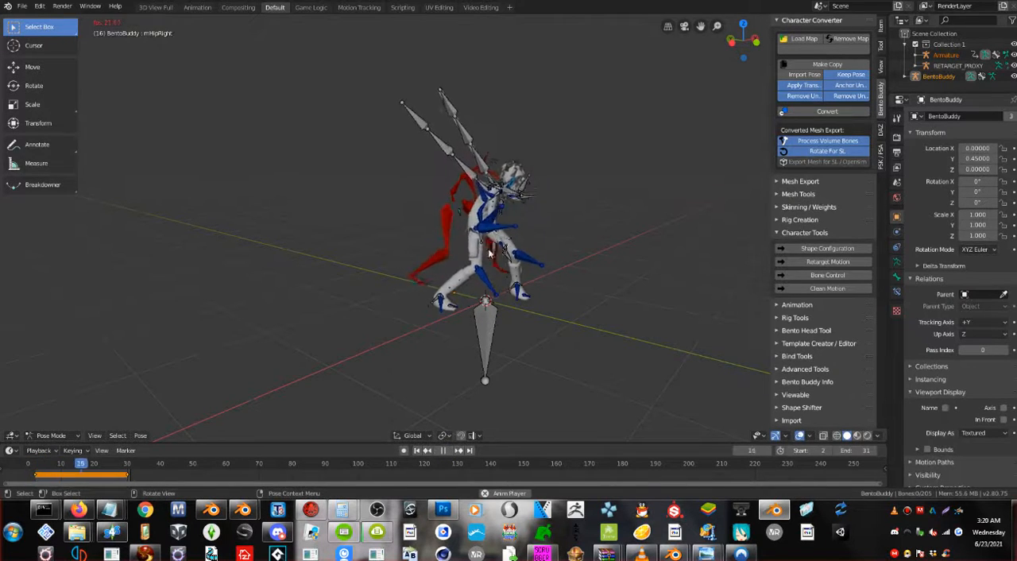
scroll(486, 251, "up", 3)
middle_click_drag(481, 254, 477, 284)
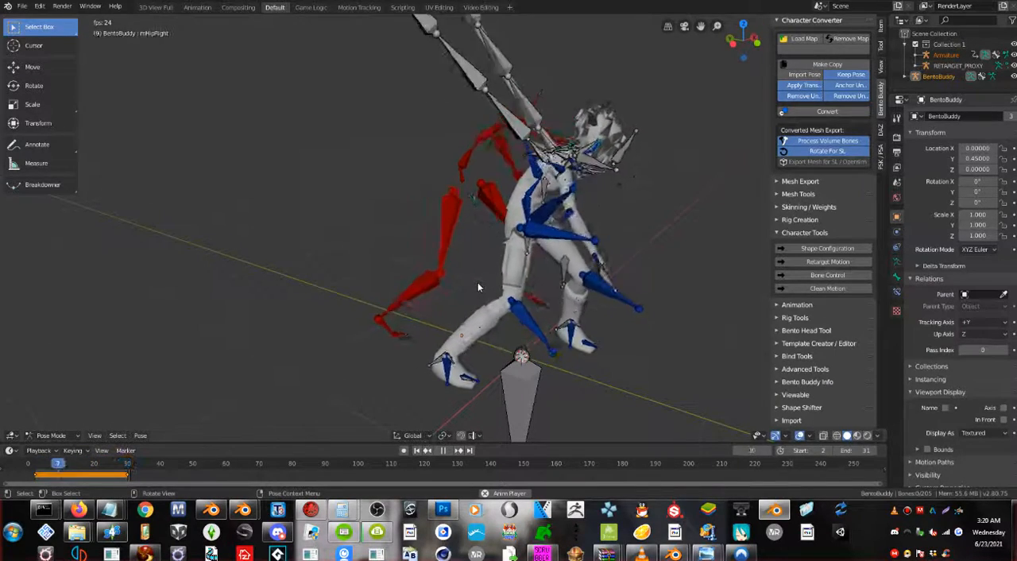
left_click(439, 450)
middle_click_drag(485, 238, 506, 214)
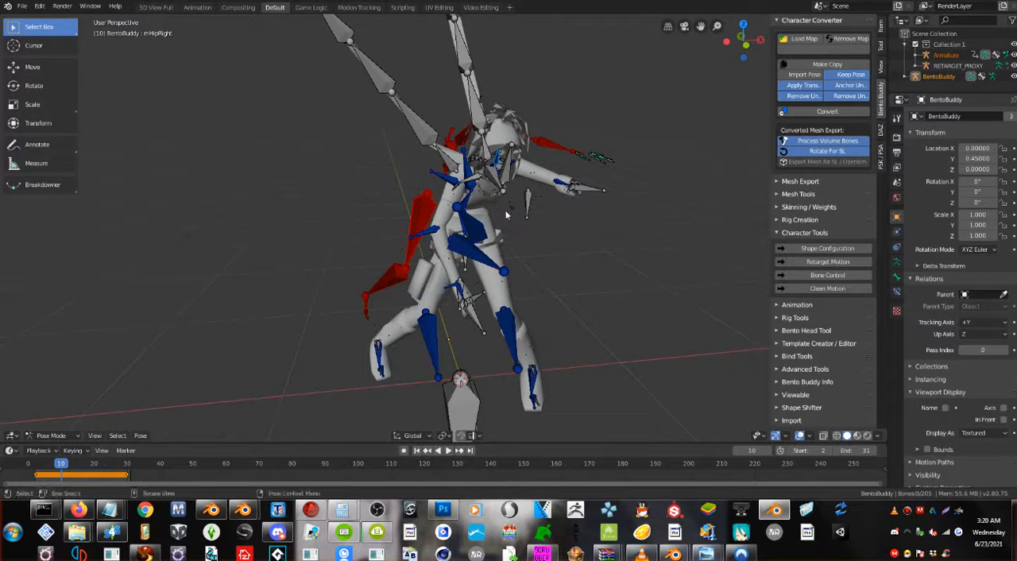
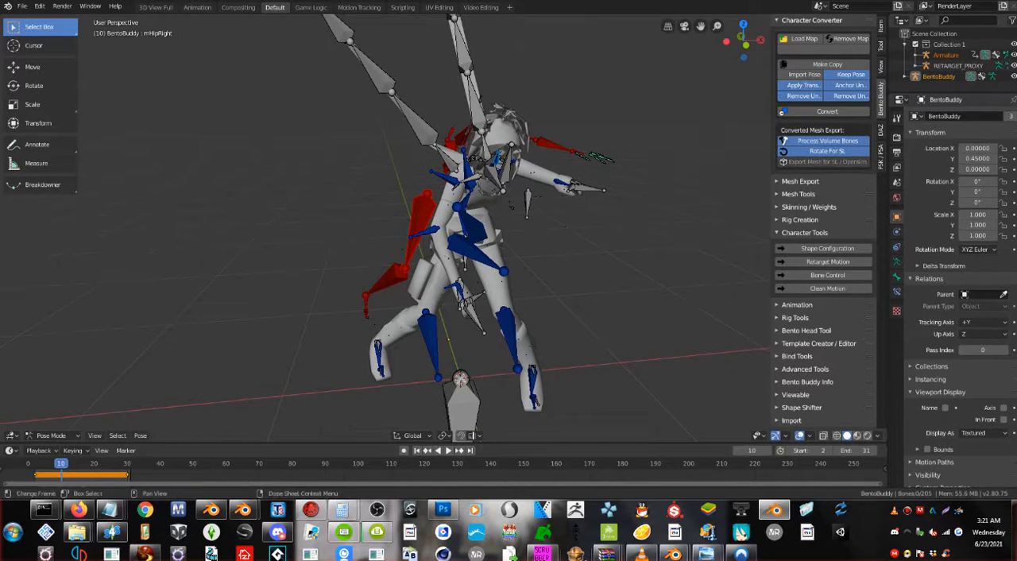
Switch to BrawlBox, dismiss the internet connection notice, and bring up the file opening dialog.
left_click(1013, 531)
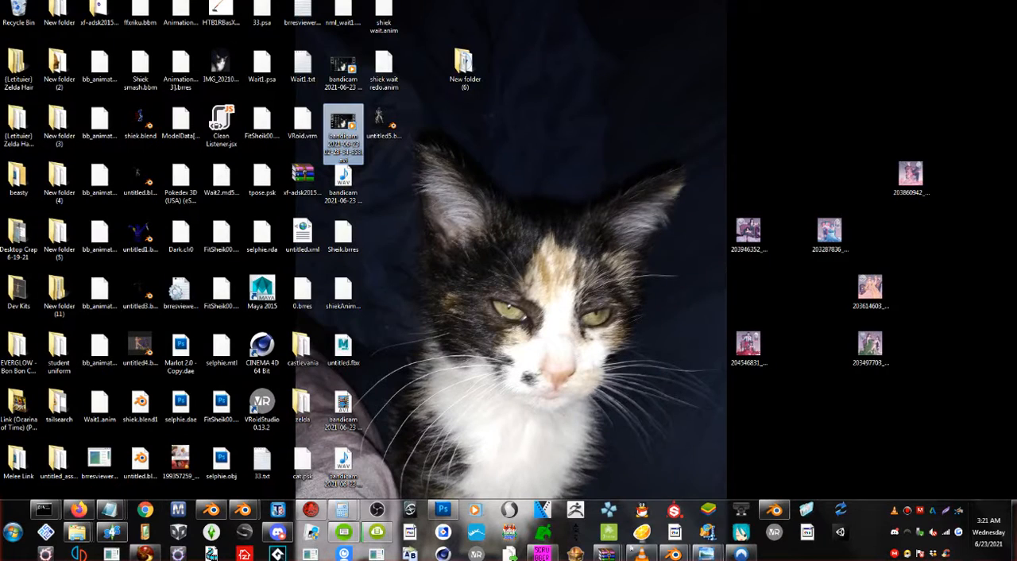
left_click(576, 429)
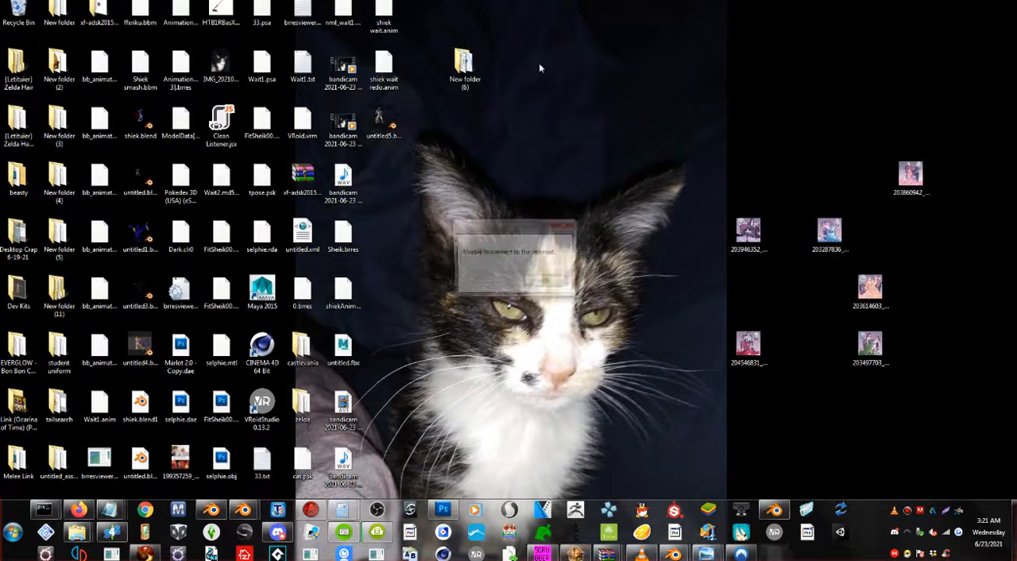
left_click(546, 283)
left_click(42, 36)
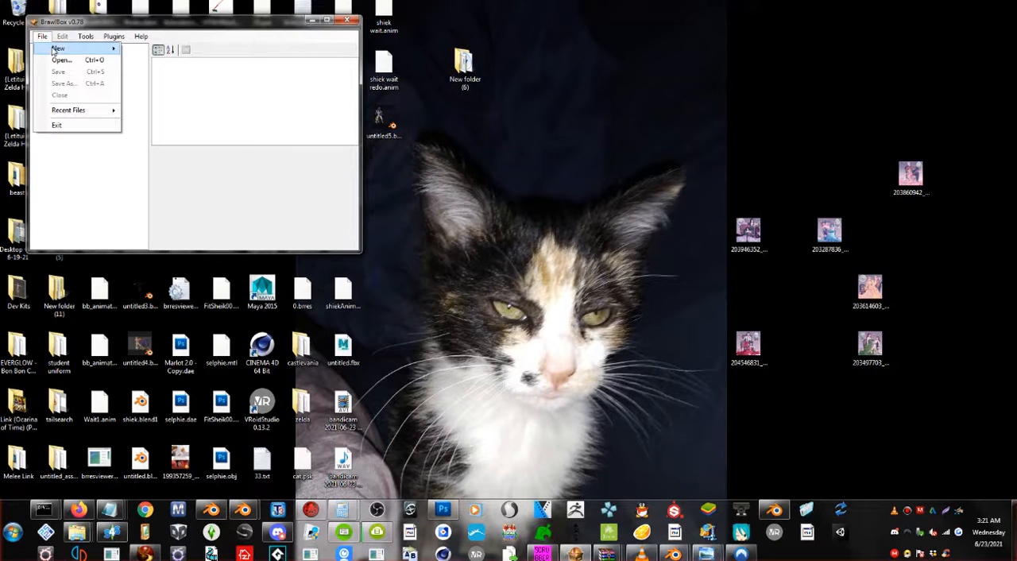
left_click(67, 63)
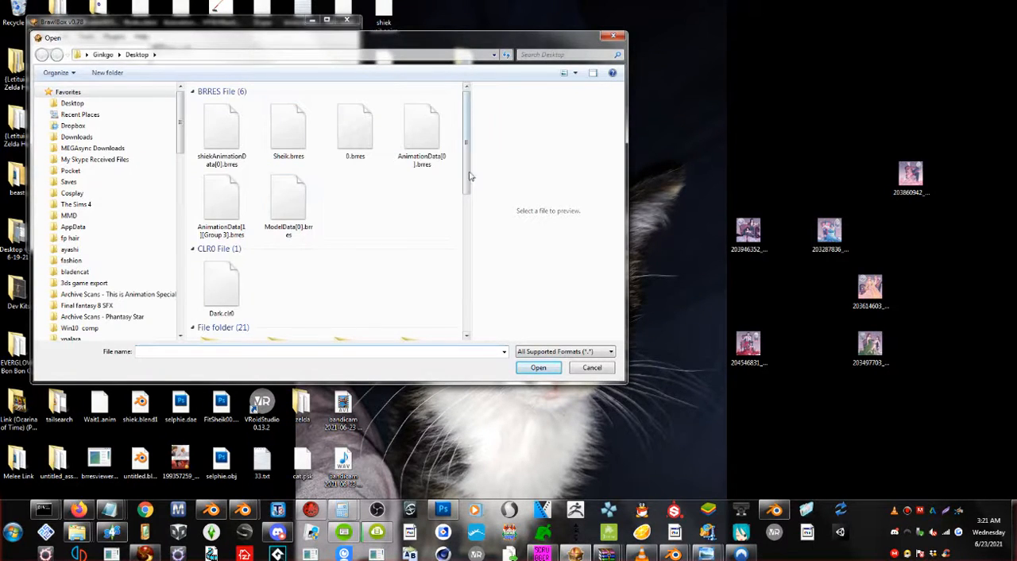
Browse the Desktop folders, including New folder (3), for the Brawl fighter files.
scroll(465, 165, "down", 2)
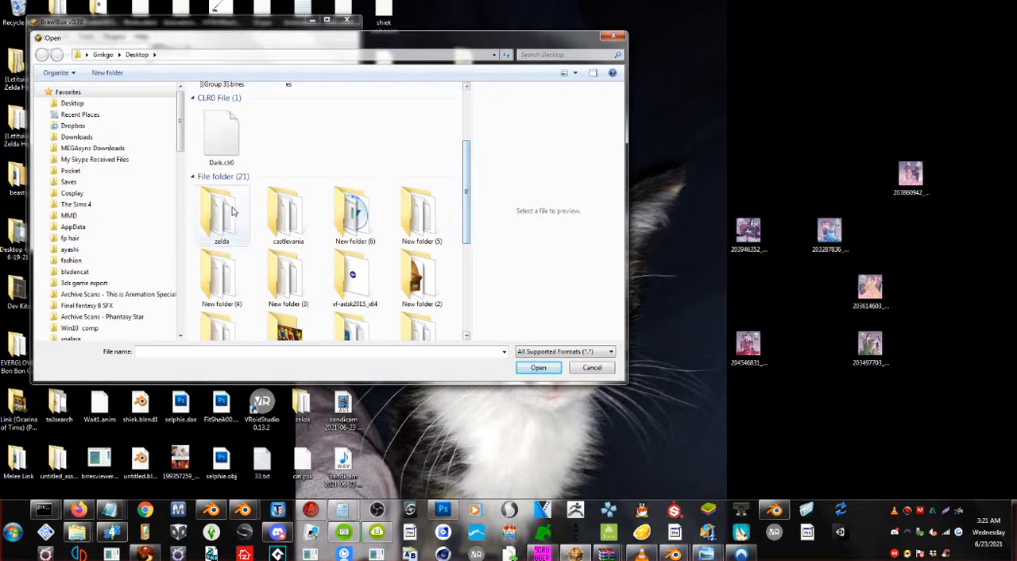
double_click(288, 280)
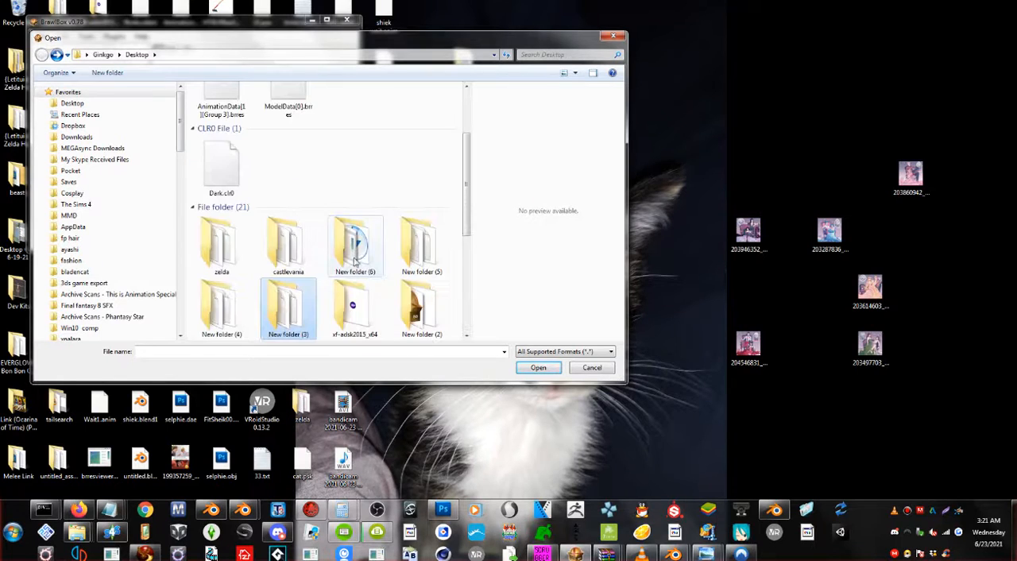
scroll(357, 268, "down", 2)
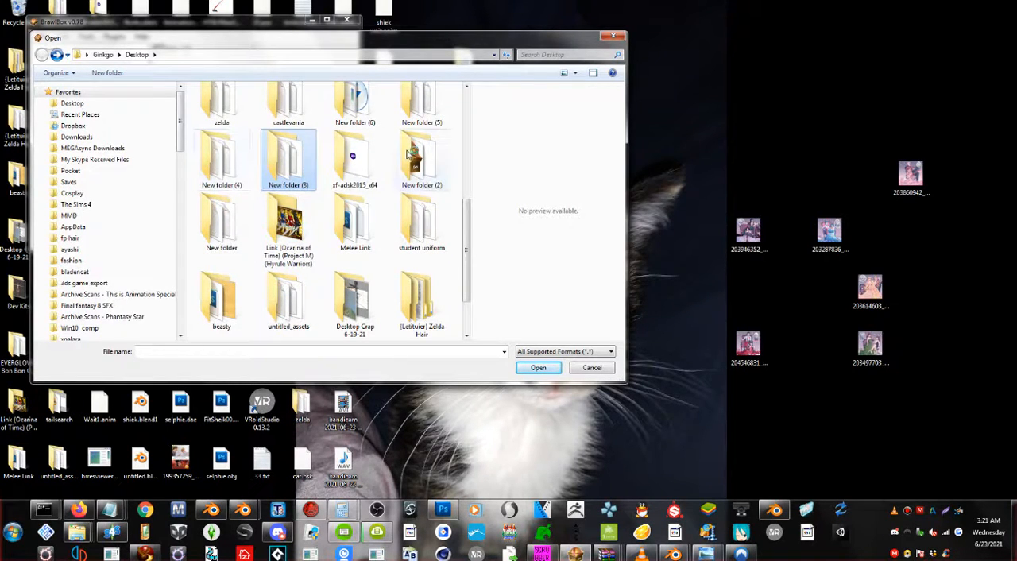
scroll(316, 160, "down", 2)
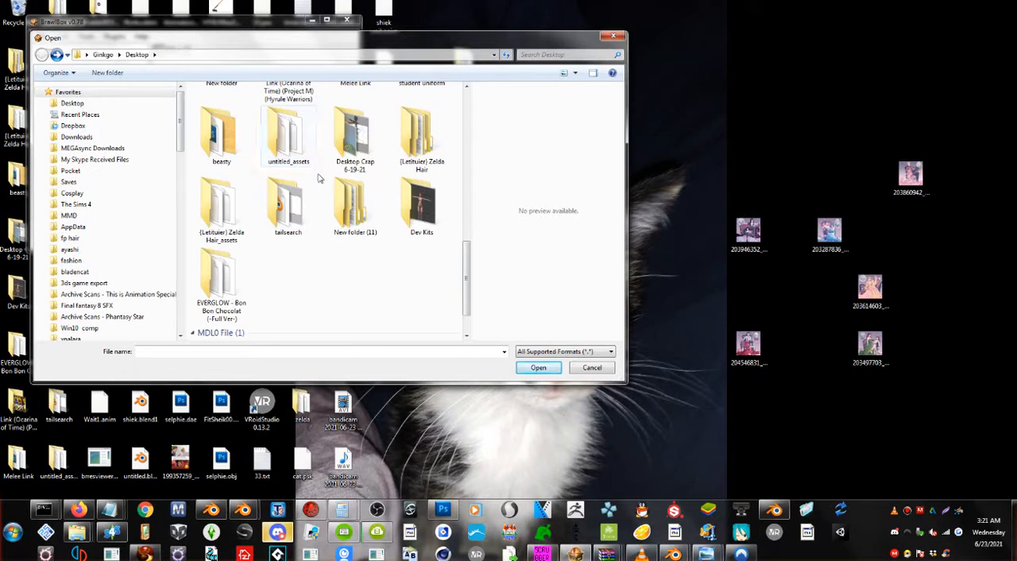
scroll(318, 178, "up", 3)
scroll(319, 179, "up", 2)
scroll(342, 151, "down", 2)
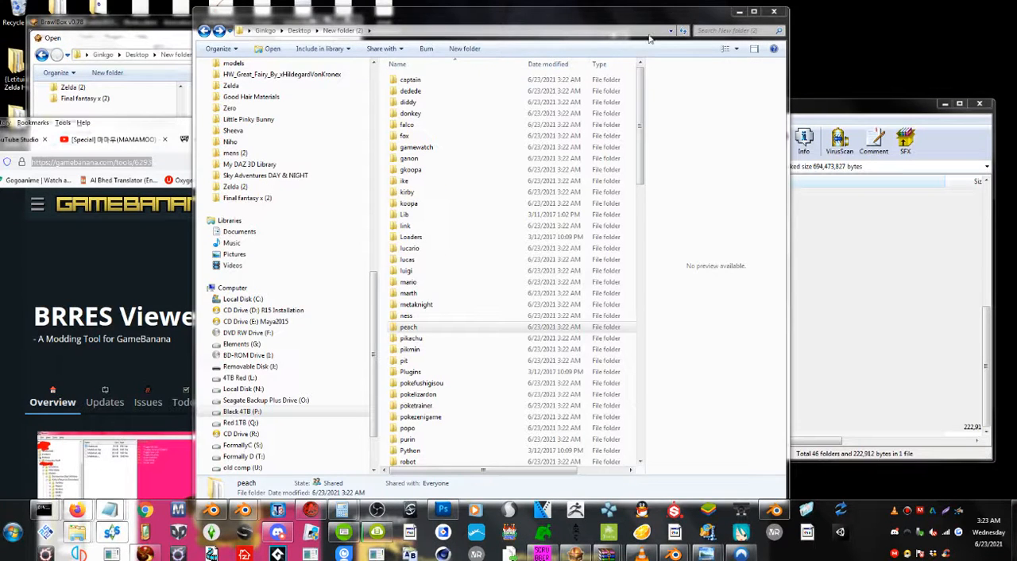
Minimize the extracted files window and point BrawlBox's Open dialog to New folder (2) on the Desktop.
left_click(739, 12)
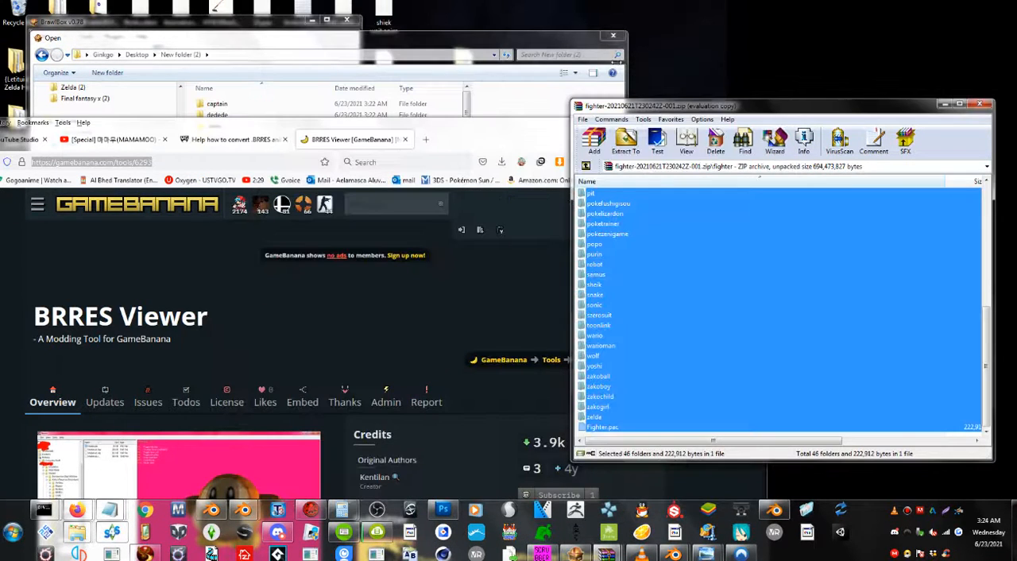
left_click(469, 125)
left_click(159, 54)
key("ctrl+c")
right_click(126, 54)
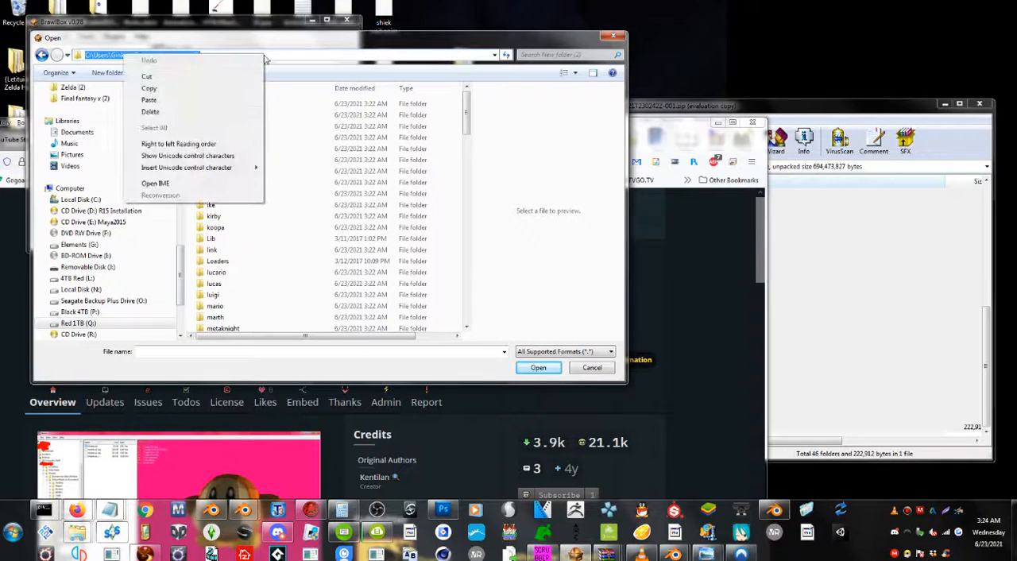
left_click(149, 101)
key("Return")
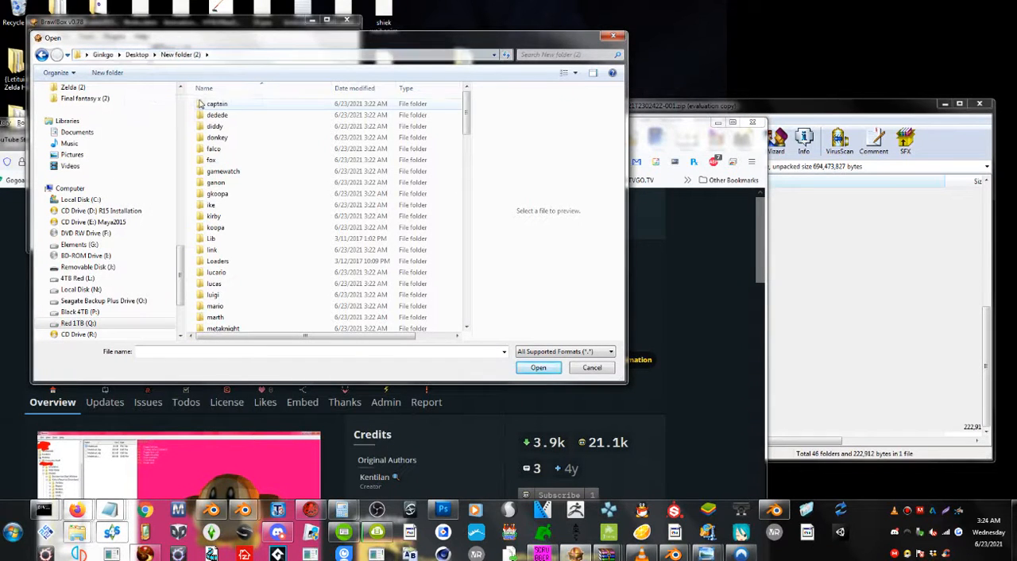
Open FitPeach.pac from the peach folder inside New folder (2).
left_click(242, 294)
scroll(256, 287, "down", 4)
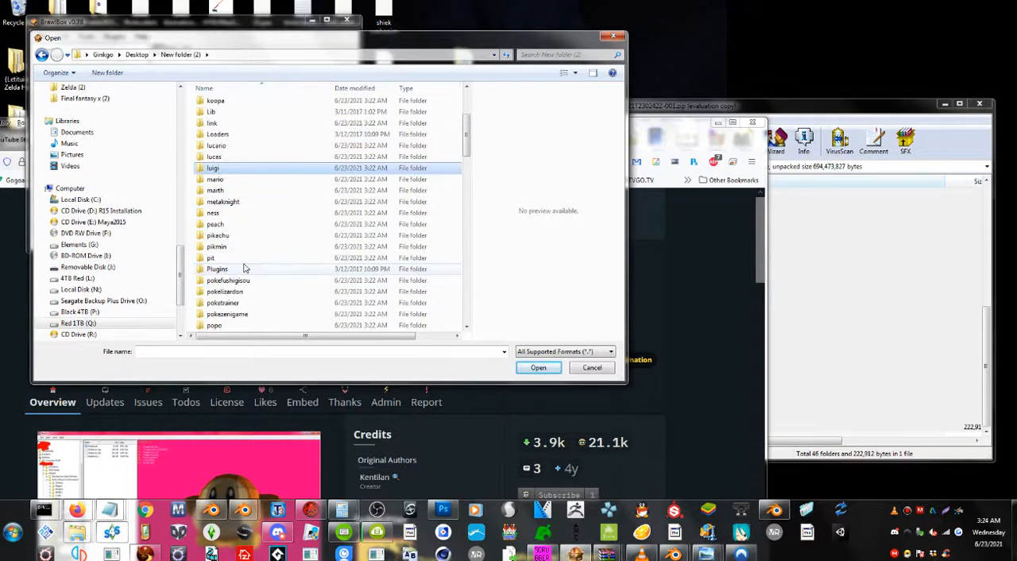
scroll(239, 262, "up", 3)
scroll(235, 258, "up", 1)
scroll(234, 256, "down", 3)
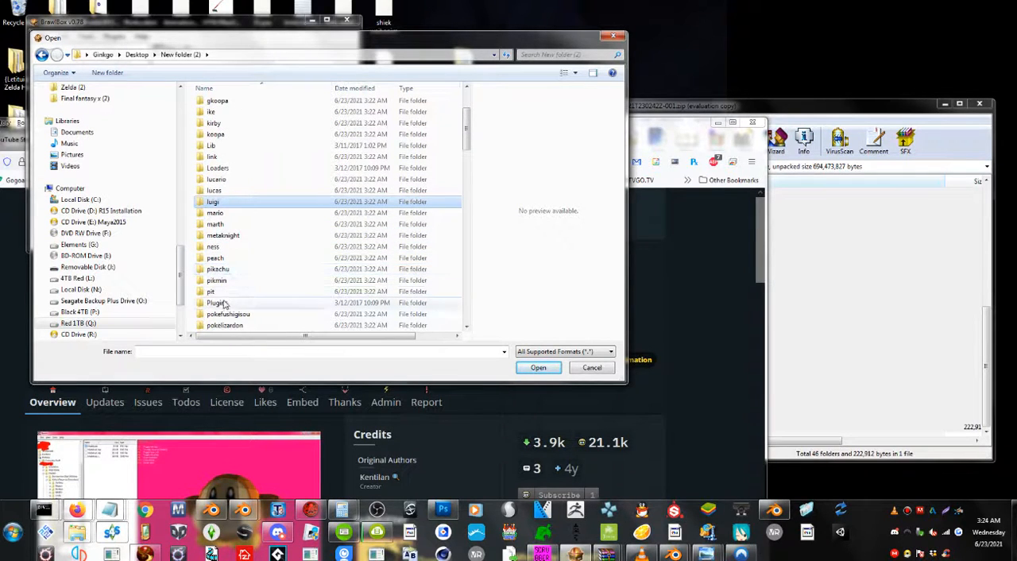
scroll(230, 290, "down", 1)
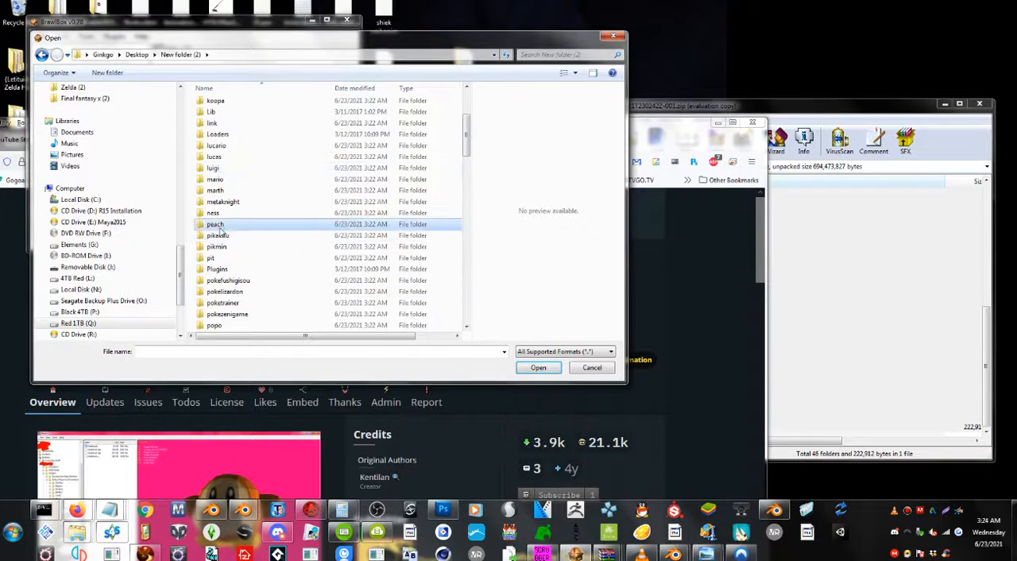
double_click(214, 225)
left_click(241, 104)
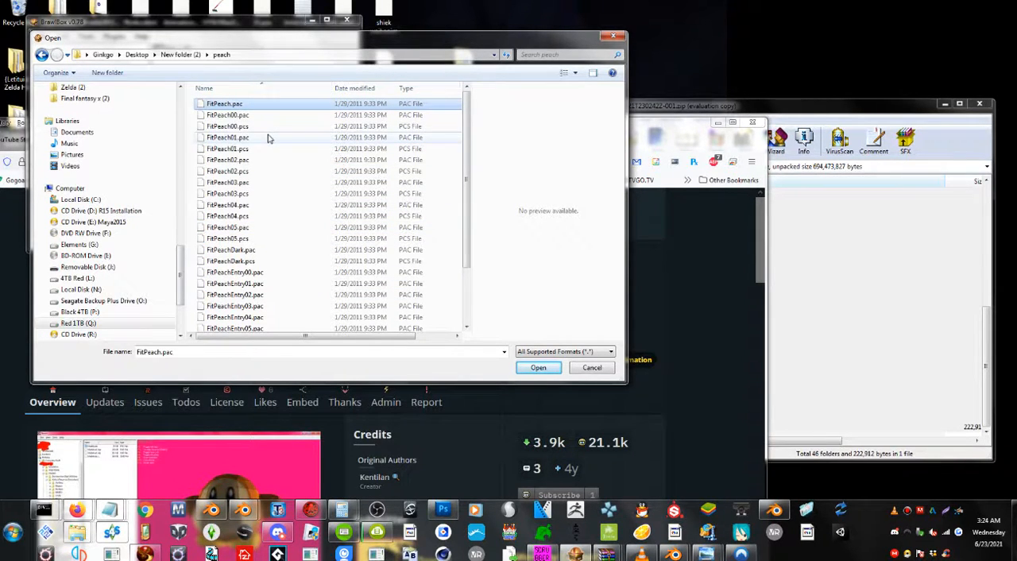
double_click(252, 104)
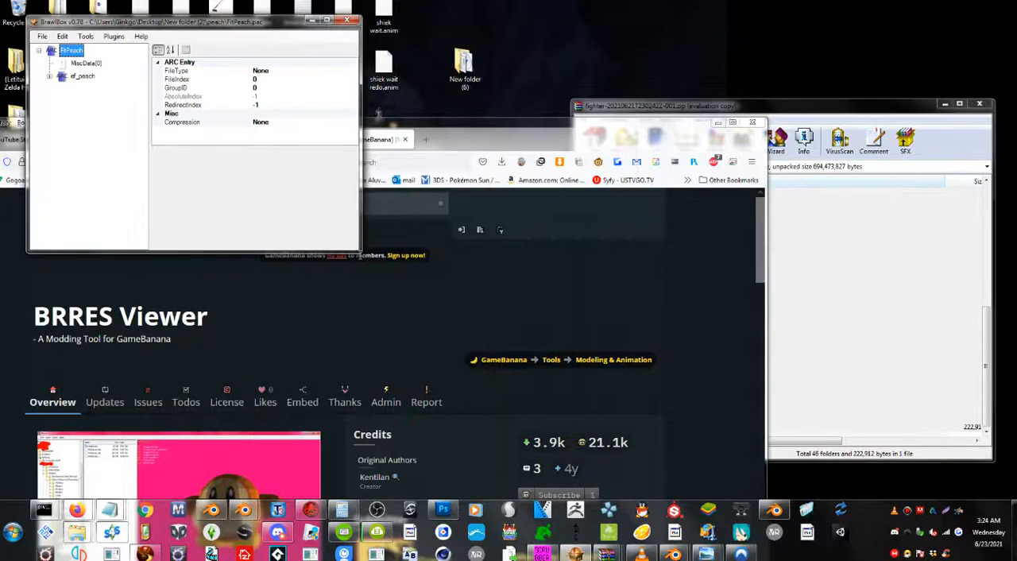
Enlarge the BrawlBox window and examine the contents of the FitPeach archive, including ef_peach.
left_click_drag(358, 251, 541, 371)
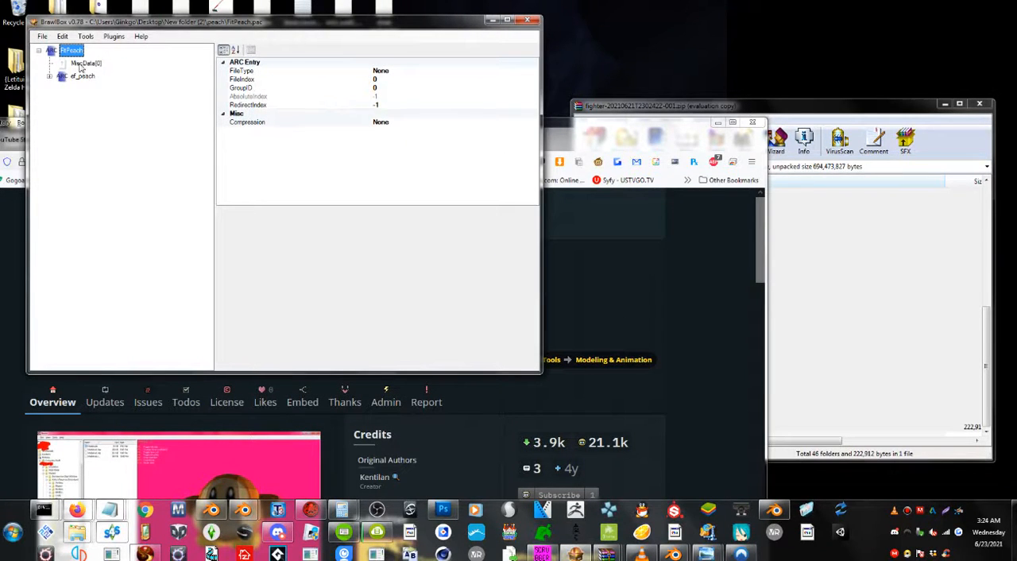
left_click(79, 63)
double_click(78, 76)
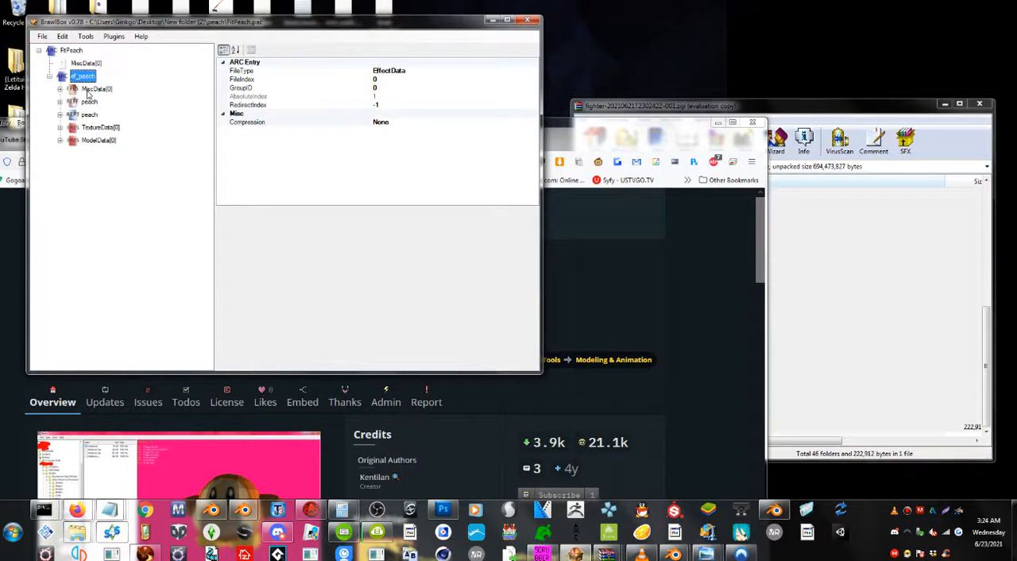
left_click(89, 106)
left_click(90, 130)
left_click(69, 50)
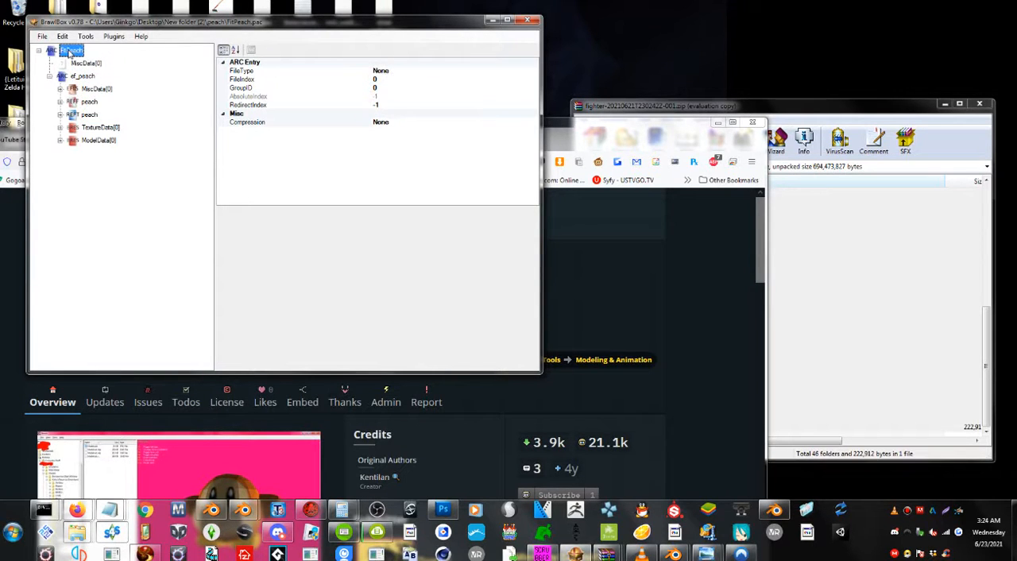
double_click(69, 50)
Open FitPeach00.pac and expand ModelData[0] down to the FitPeach00 model under 3DModels(NW4R).
left_click(42, 36)
left_click(61, 60)
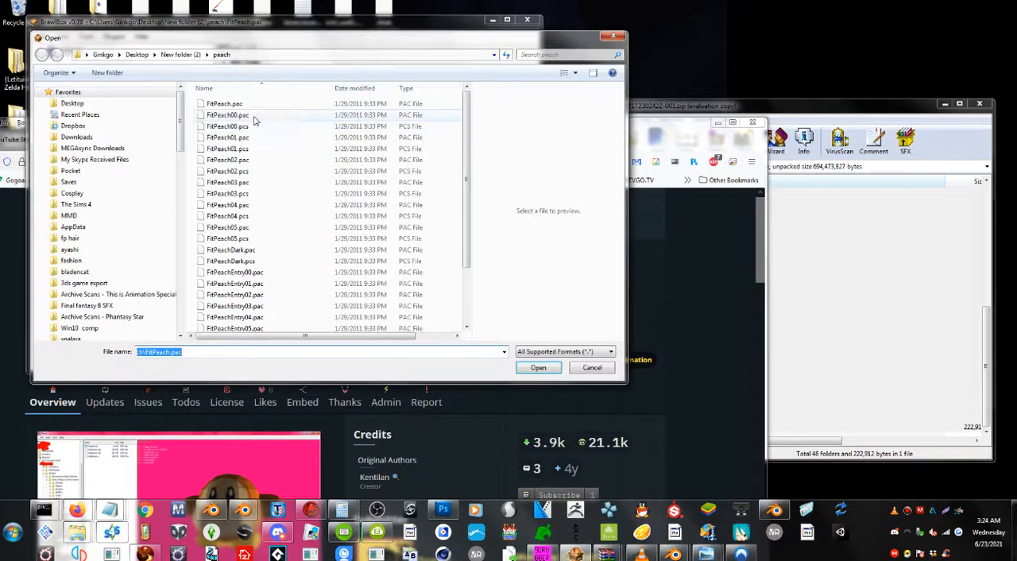
double_click(238, 116)
left_click(81, 64)
double_click(81, 63)
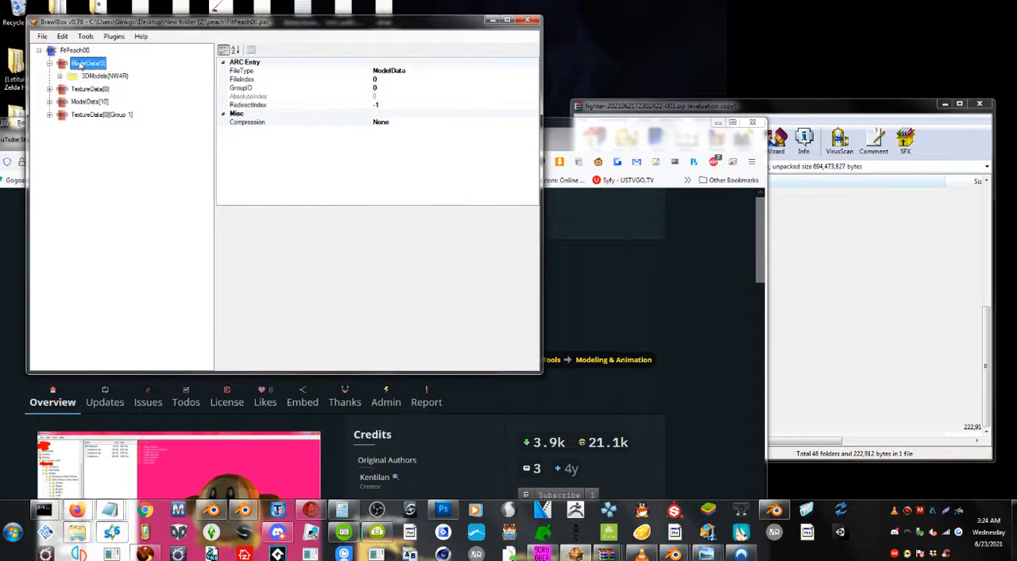
double_click(94, 76)
left_click(94, 89)
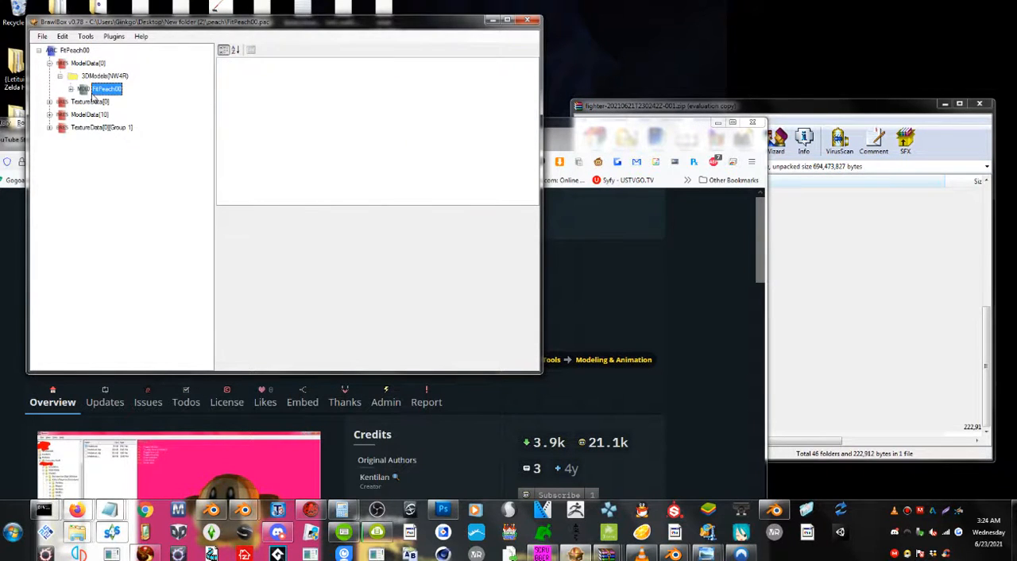
Preview the FitPeach00 model in the Advanced Model Editor.
right_click(94, 89)
left_click(338, 270)
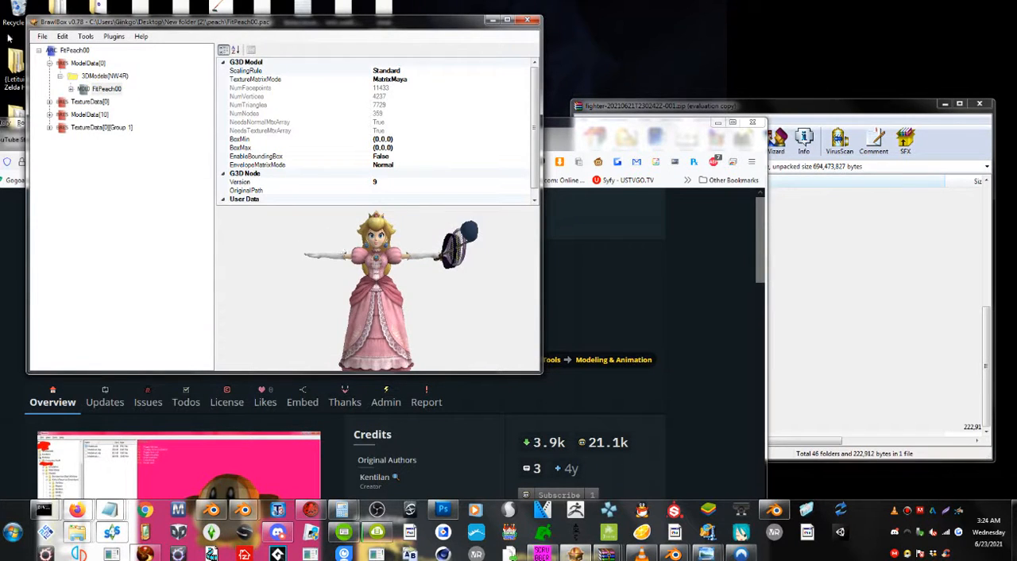
left_click(42, 36)
left_click(167, 113)
right_click(105, 91)
left_click(231, 129)
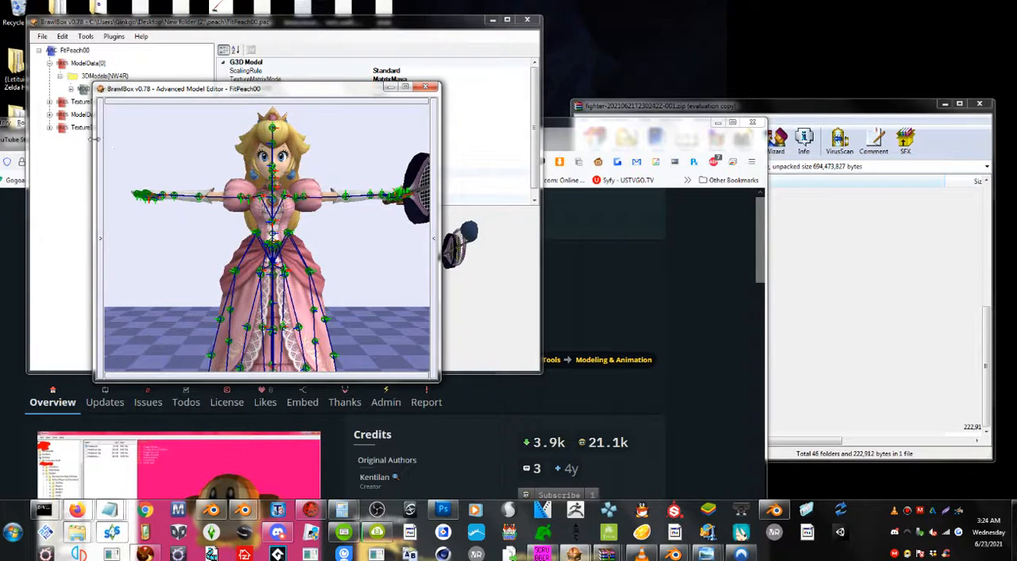
Show the animations, objects and textures lists beside Peach's model and enlarge the model editor window.
left_click(100, 159)
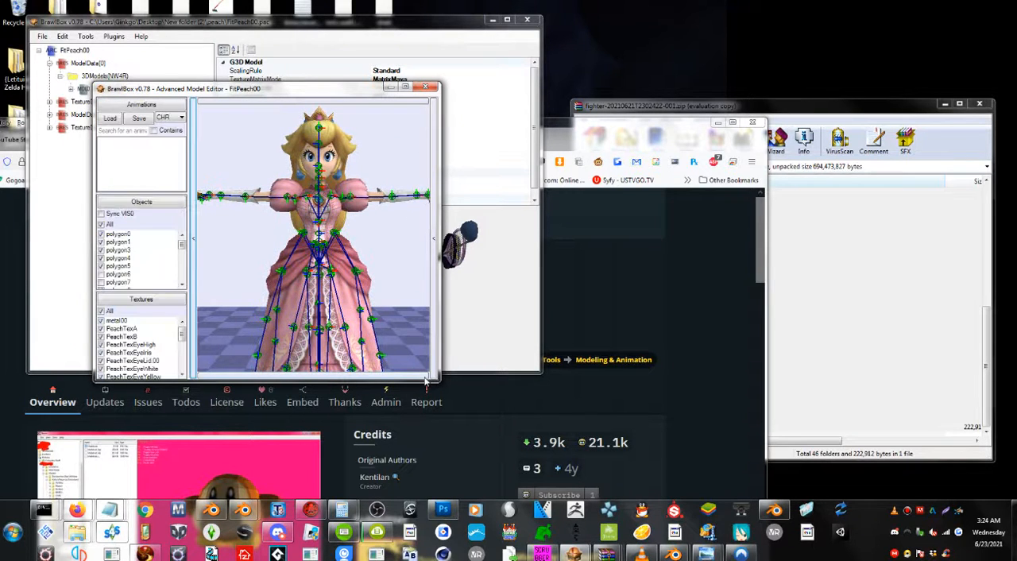
left_click_drag(428, 381, 606, 466)
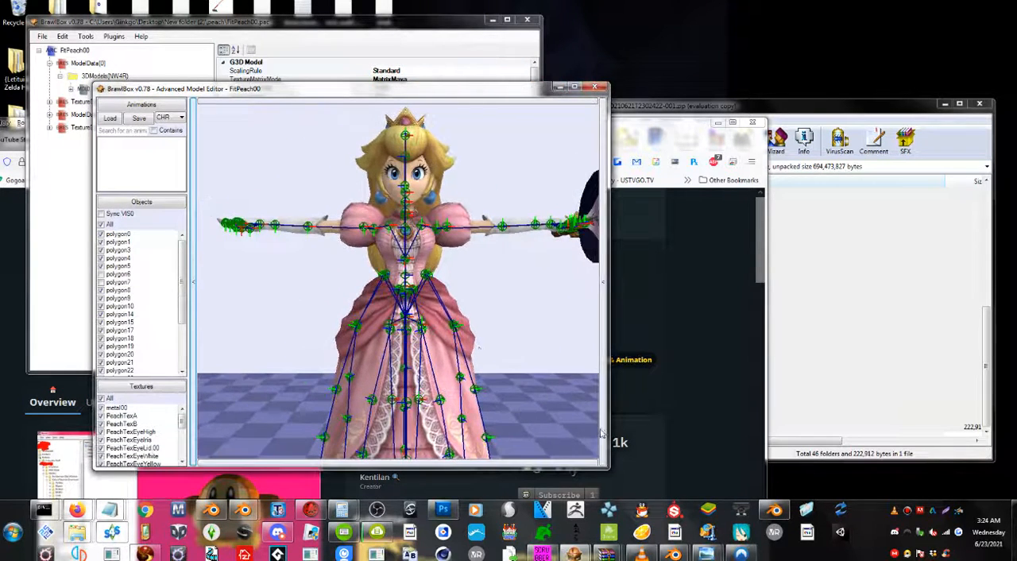
left_click(410, 323)
scroll(410, 323, "down", 5)
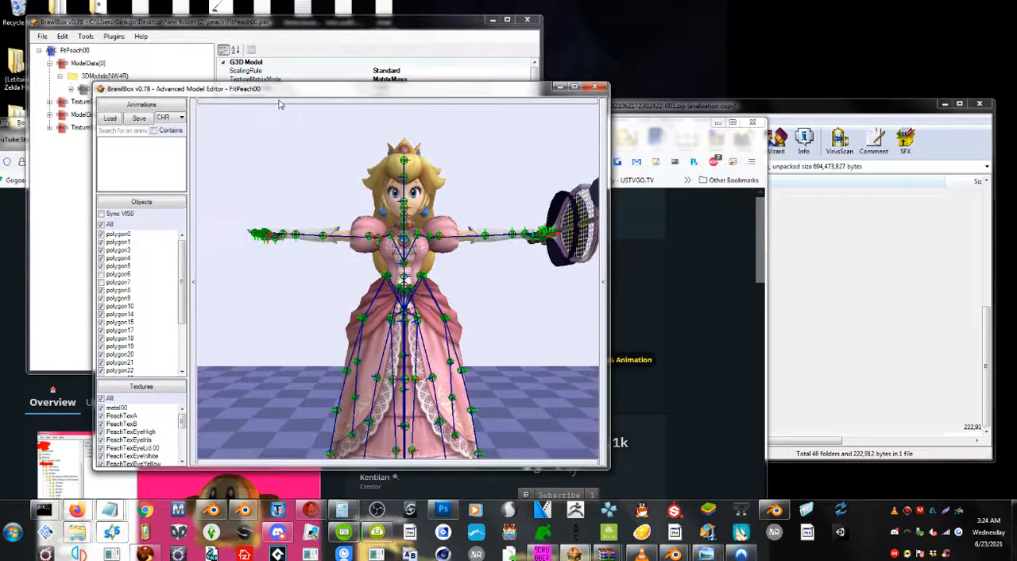
Load the animations from FitPeachMotionEtc.pac onto Peach's model.
left_click(109, 117)
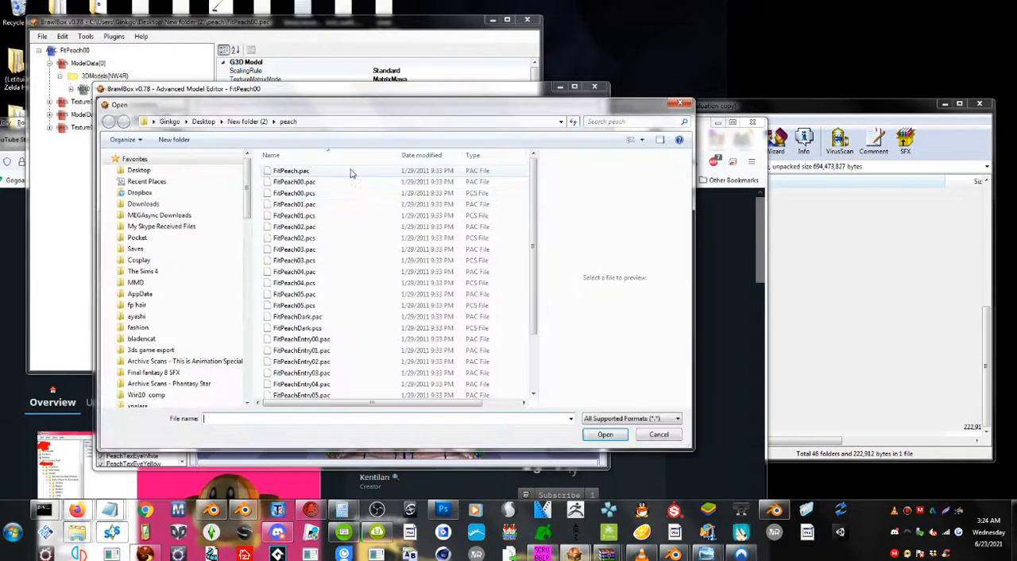
left_click(336, 340)
scroll(336, 342, "down", 2)
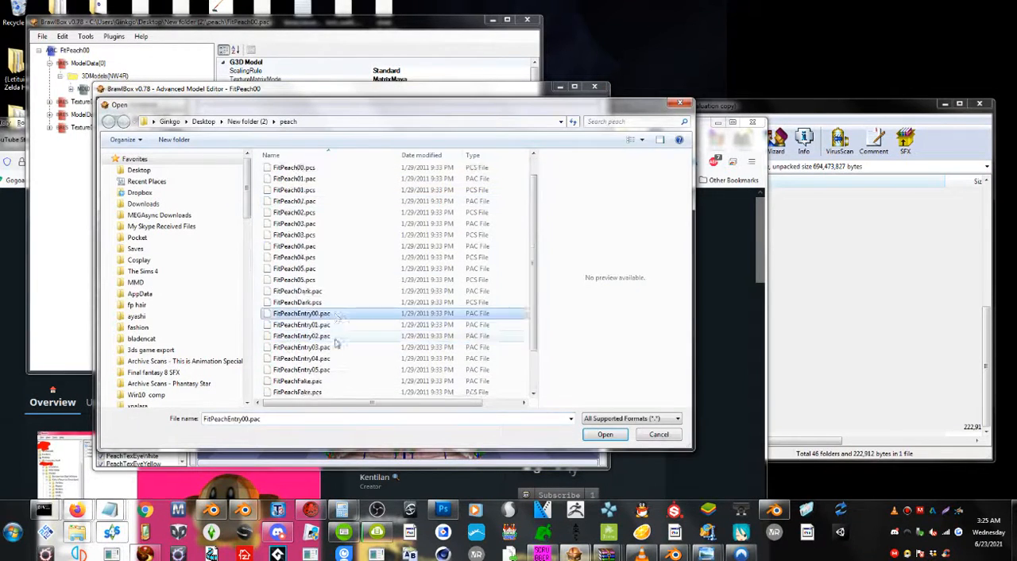
left_click(334, 370)
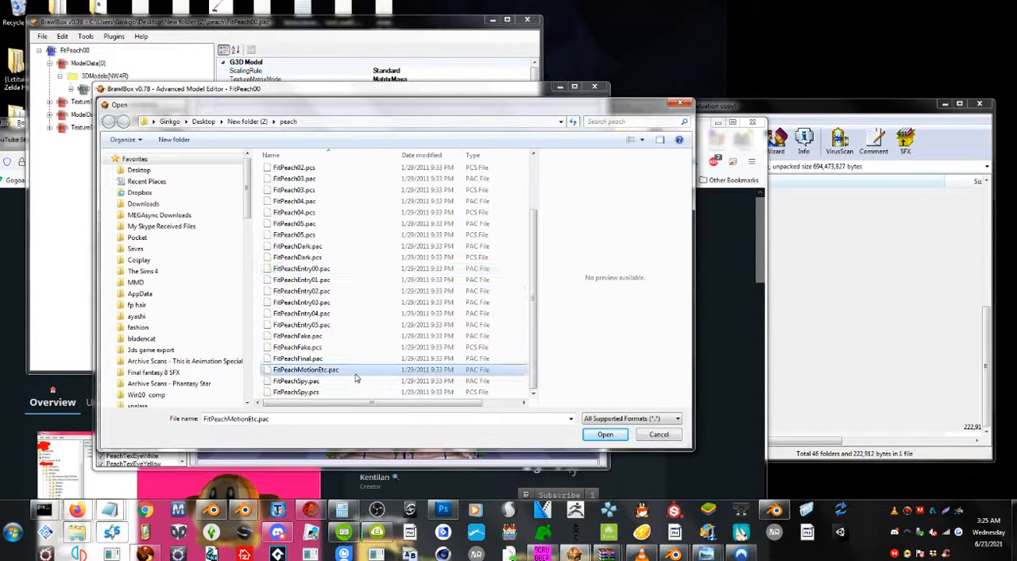
double_click(355, 374)
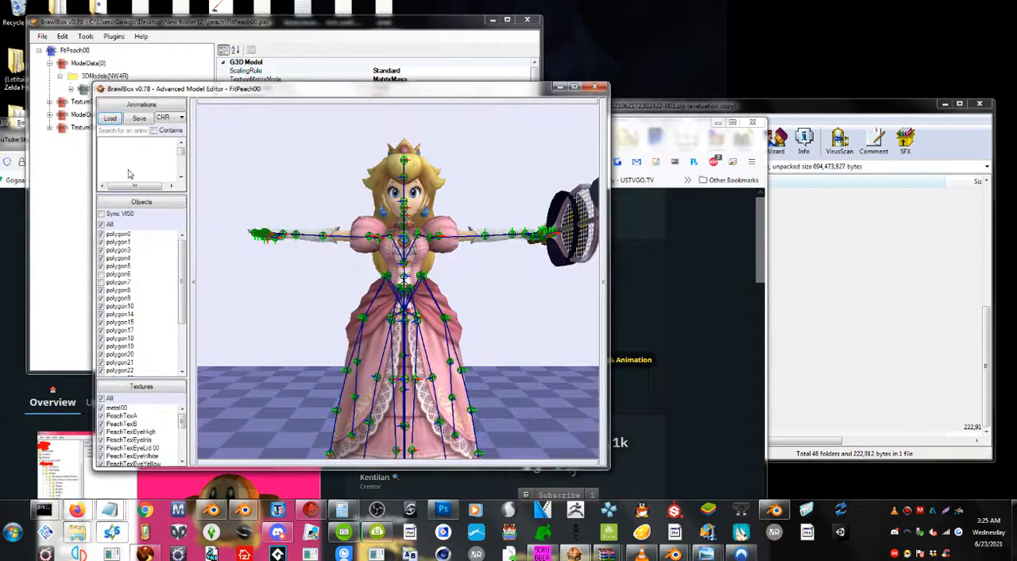
Make the animations list taller and wider and fit Peach's whole model in the preview.
left_click_drag(218, 83, 222, 19)
left_click_drag(172, 102, 175, 266)
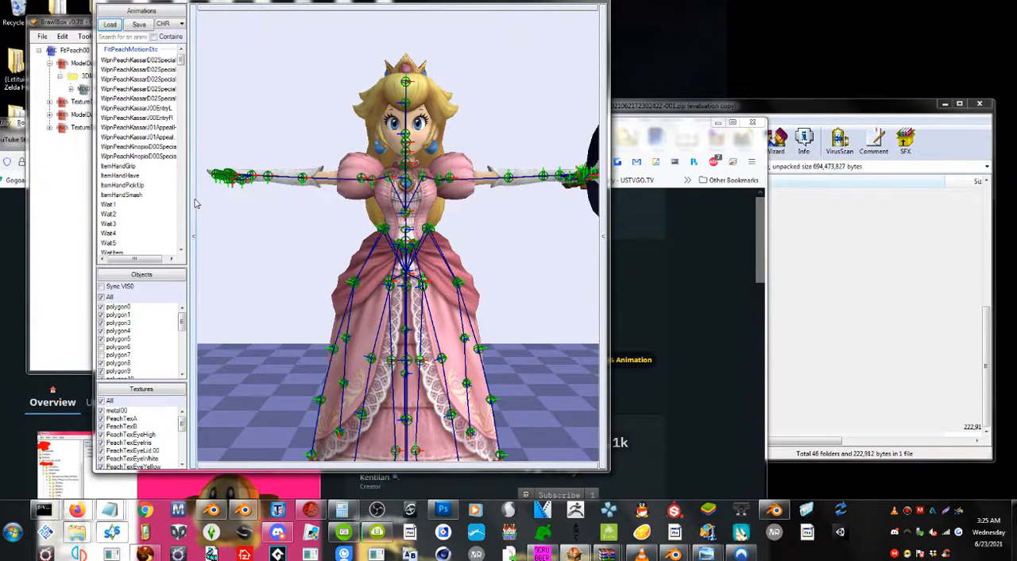
left_click_drag(188, 199, 227, 199)
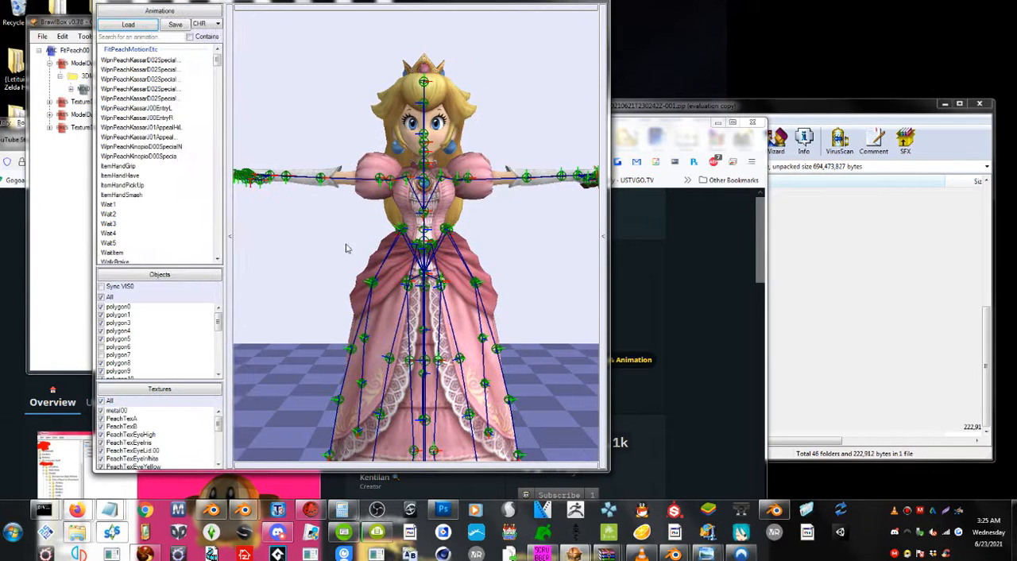
scroll(356, 221, "down", 5)
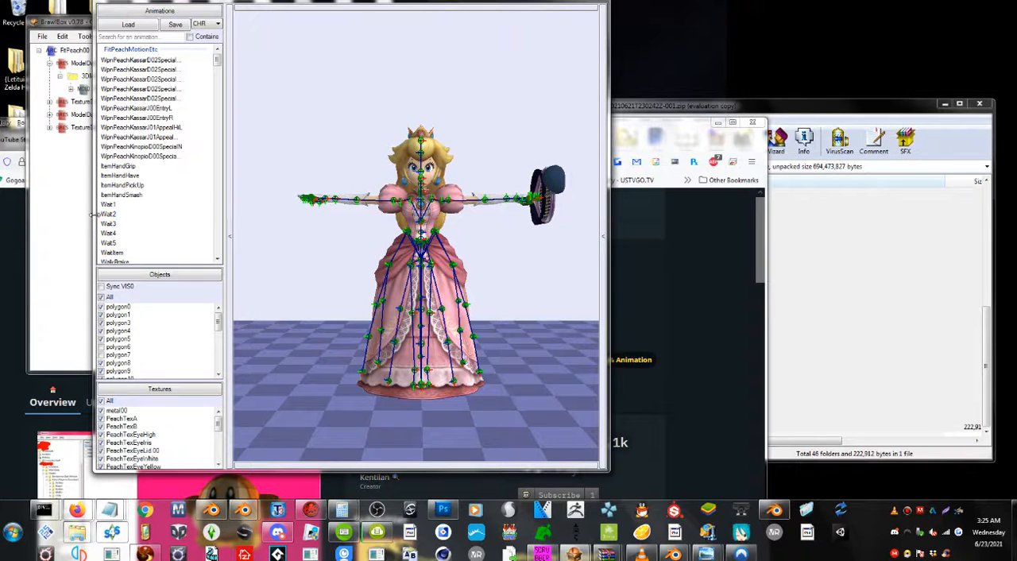
Hide polygon0, polygon3 and polygon5 in the objects list while testing which objects make up Peach's held racket.
scroll(128, 347, "down", 2)
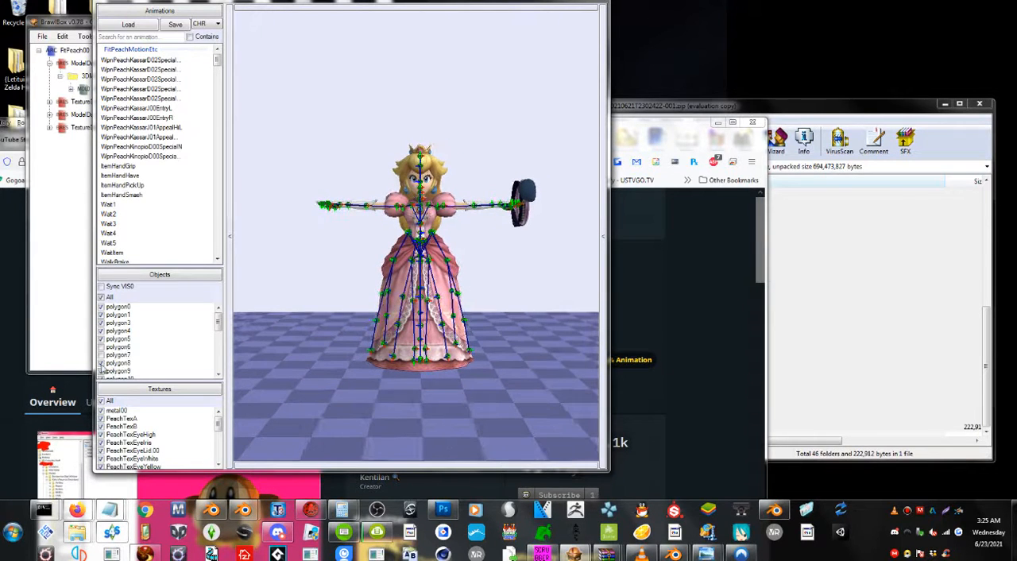
left_click(102, 368)
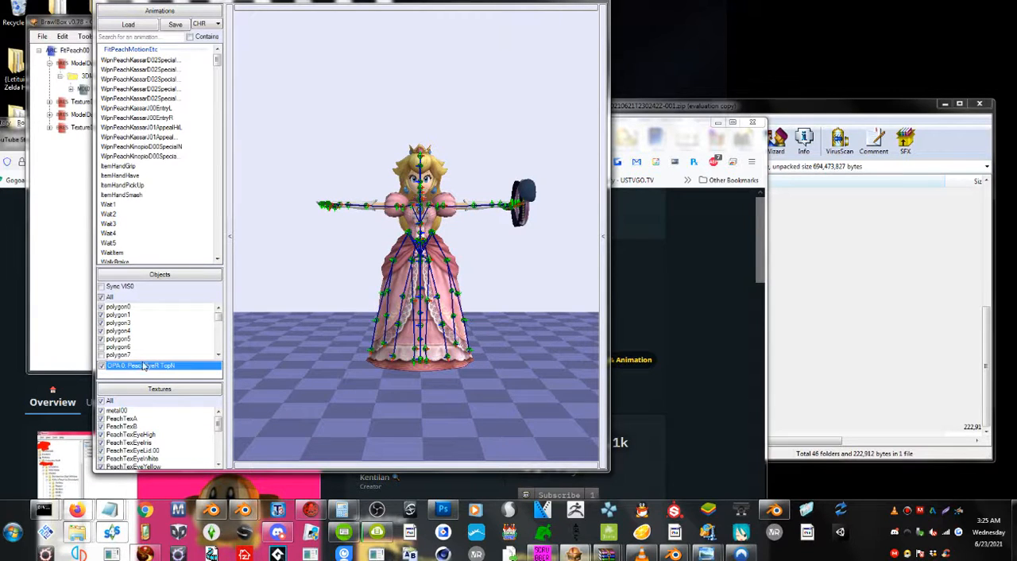
mouse_move(144, 361)
left_mouse_down()
mouse_move(143, 319)
mouse_move(145, 371)
left_mouse_up()
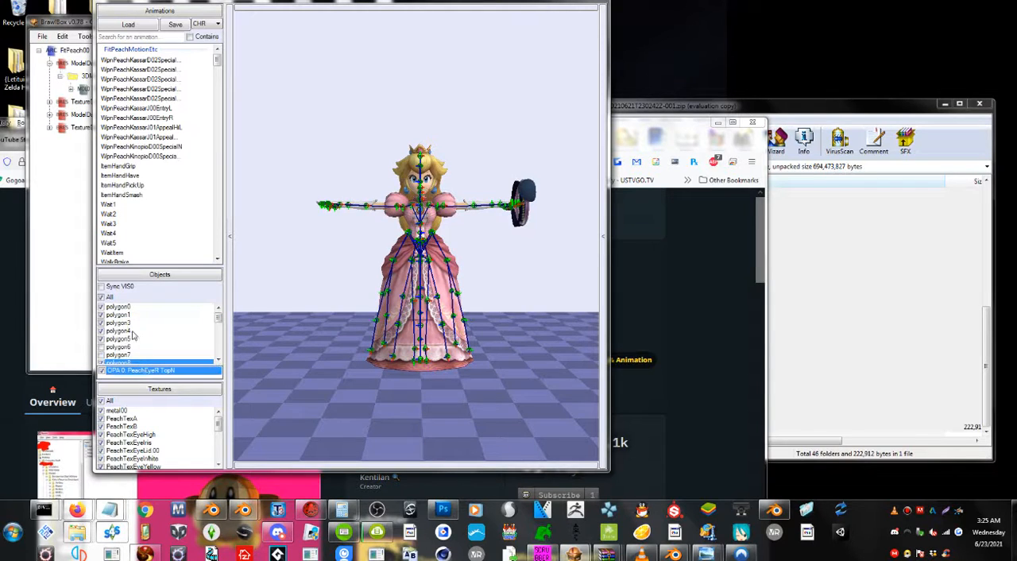
left_click(102, 339)
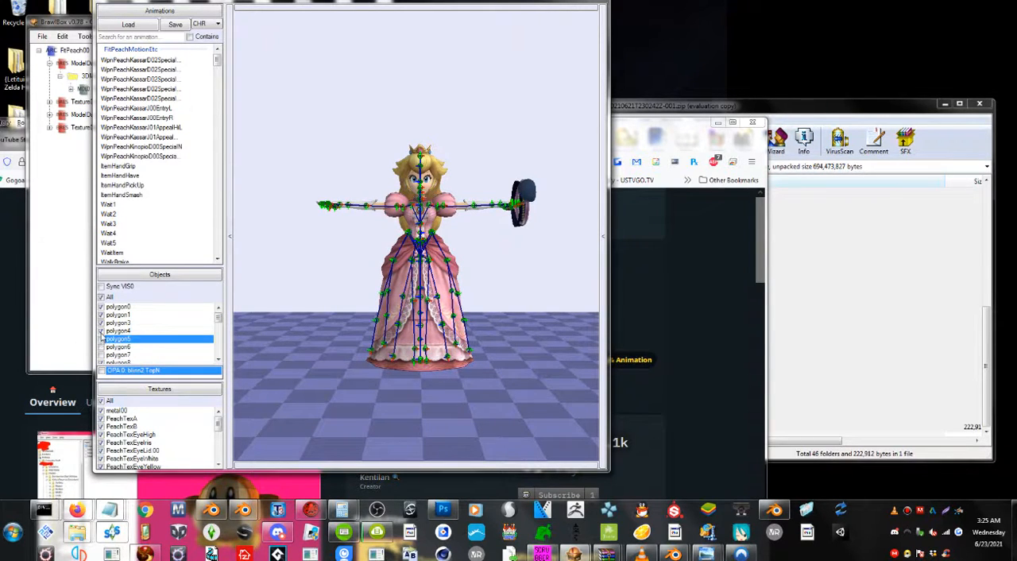
left_click(102, 331)
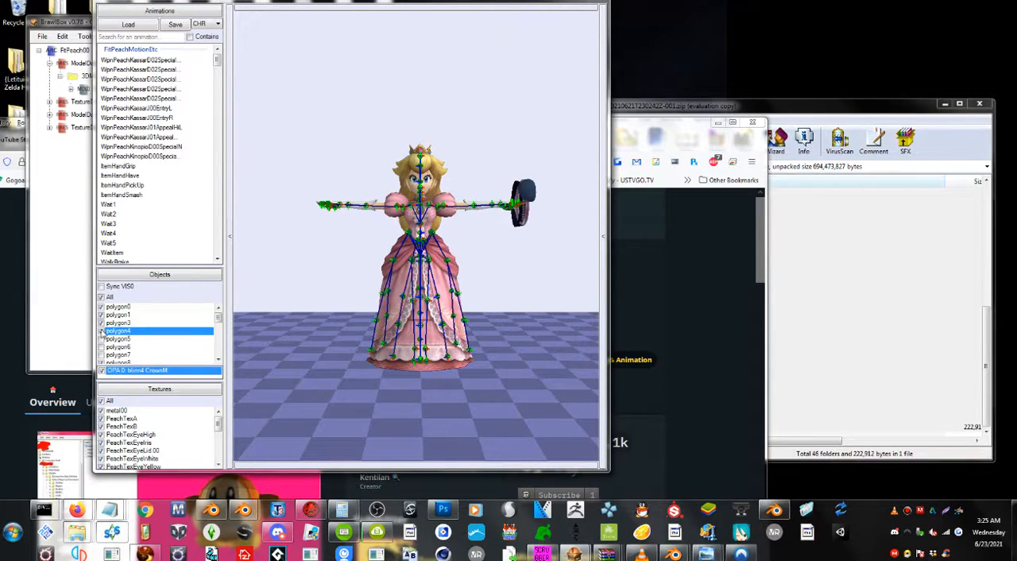
left_click(102, 322)
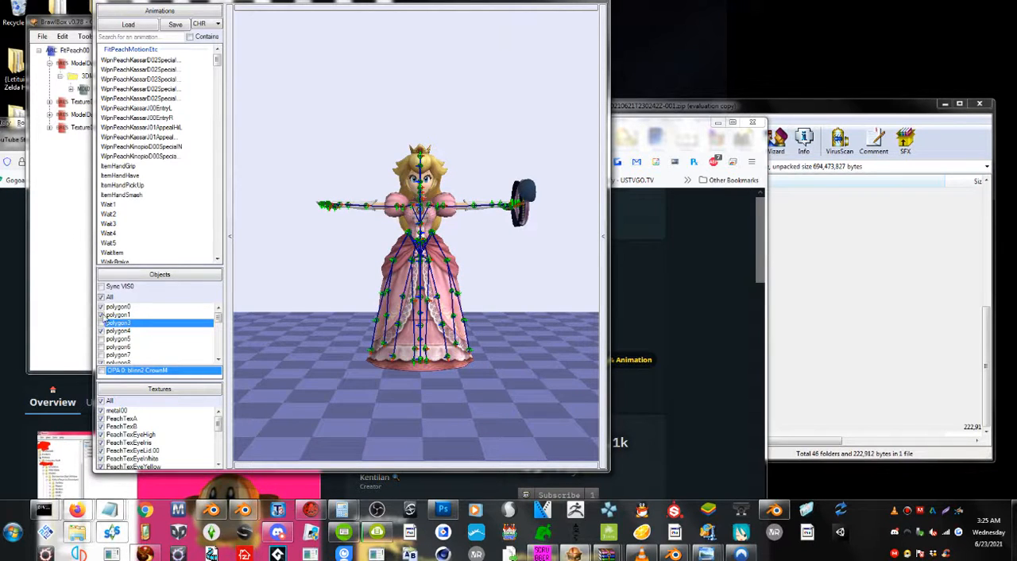
left_click(104, 314)
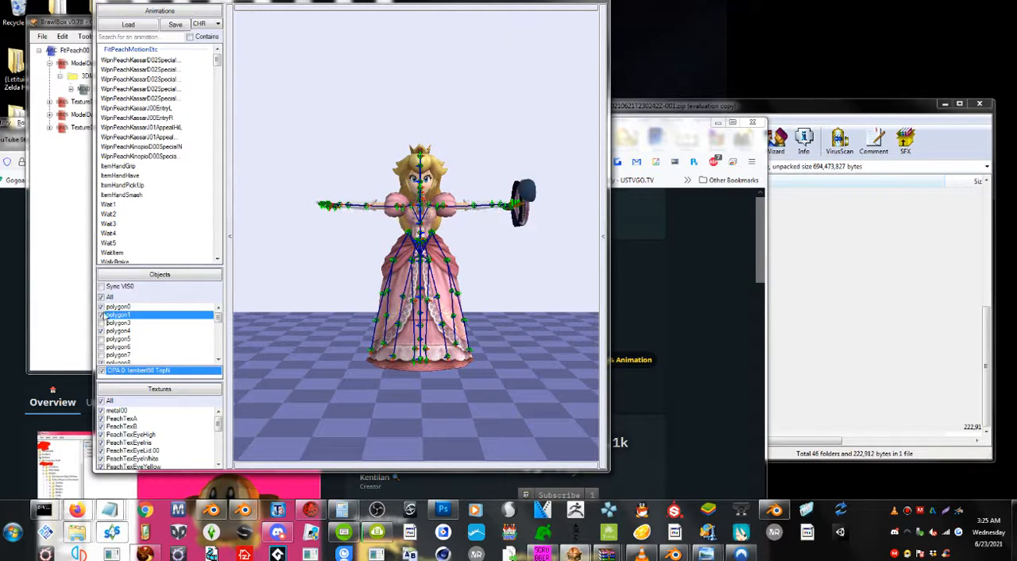
left_click(104, 306)
scroll(112, 315, "down", 8)
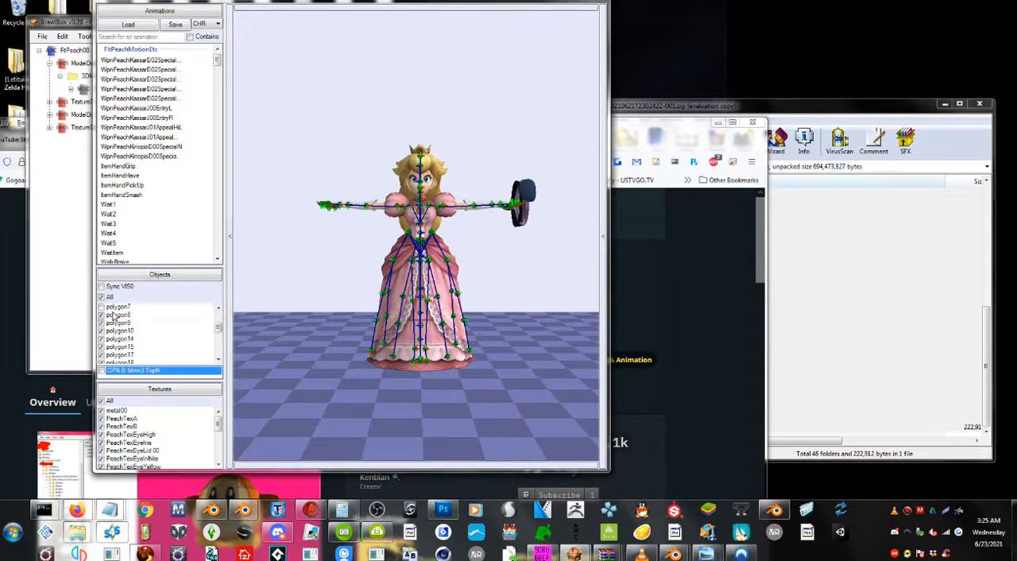
Hide polygon29 and polygon32 and toggle polygon30 to test which objects form the racket in Peach's hand.
left_click(104, 354)
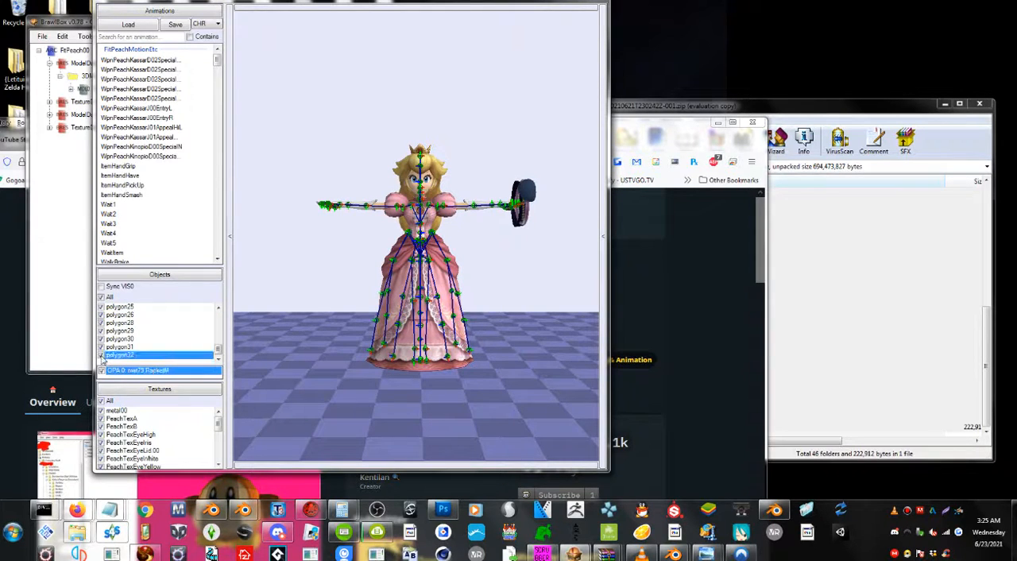
left_click(104, 346)
left_click(103, 339)
left_click(104, 330)
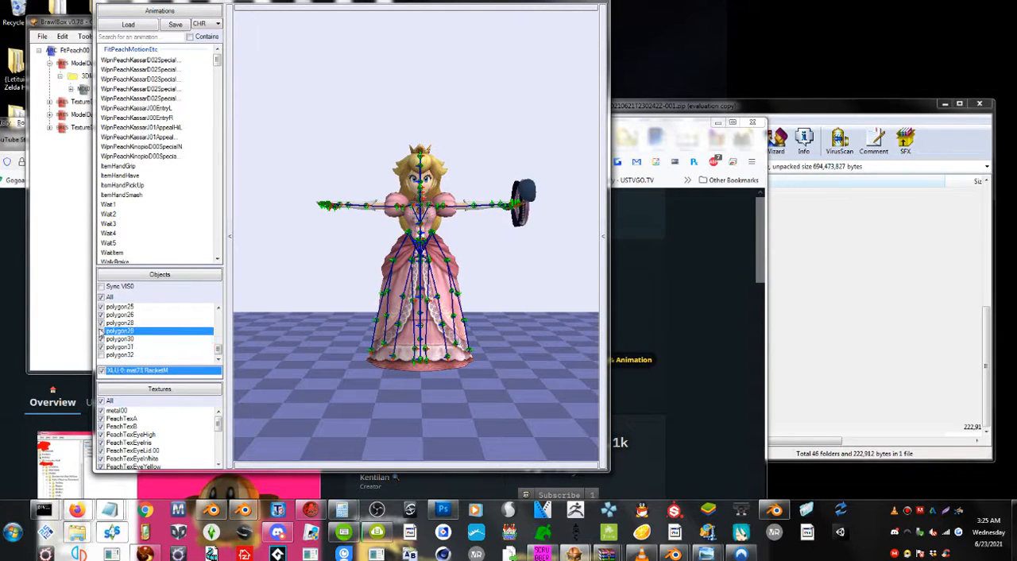
left_click(102, 339)
left_click(102, 339)
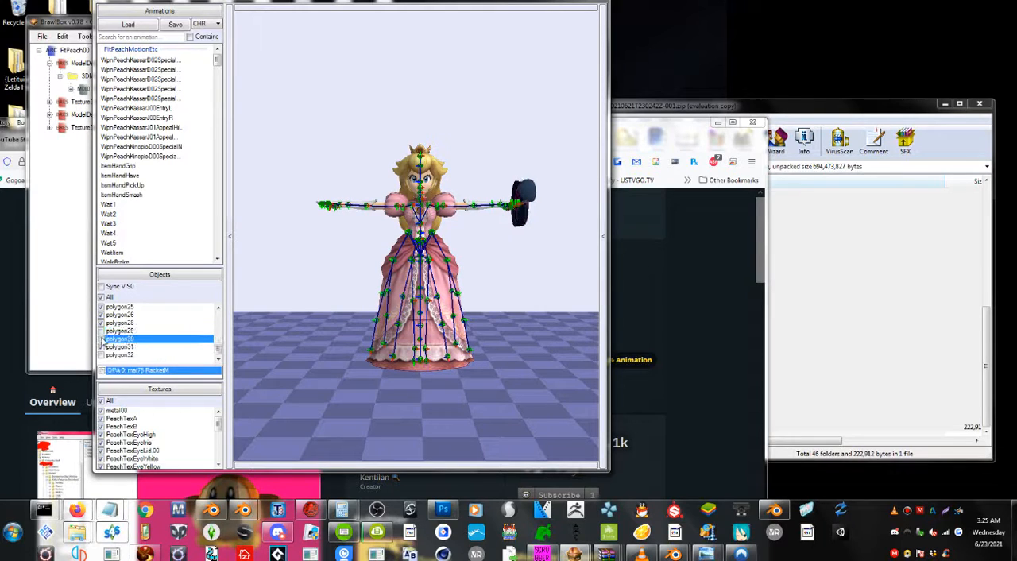
left_click(103, 333)
left_click(103, 339)
left_click(102, 333)
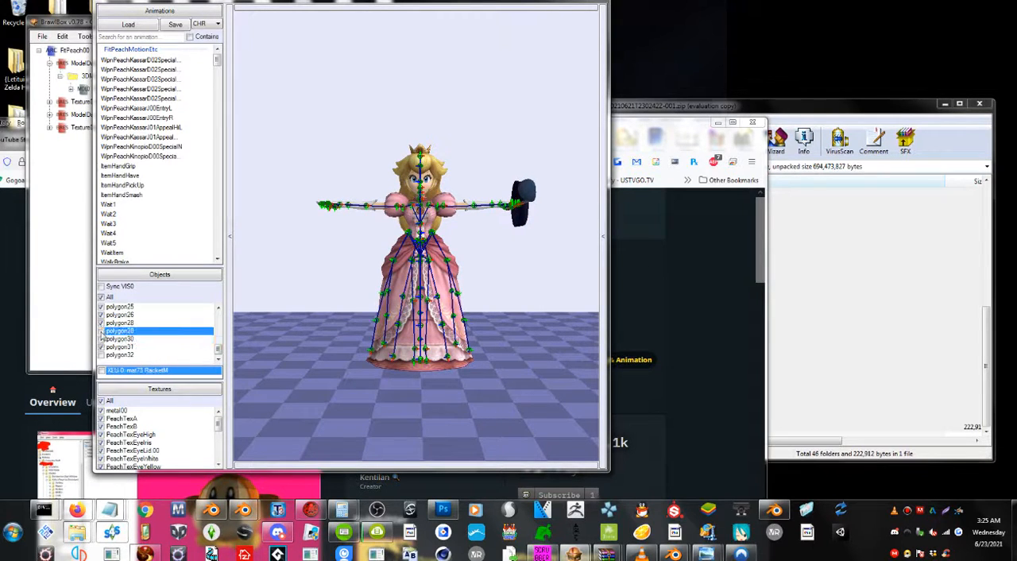
left_click(102, 339)
scroll(108, 328, "up", 7)
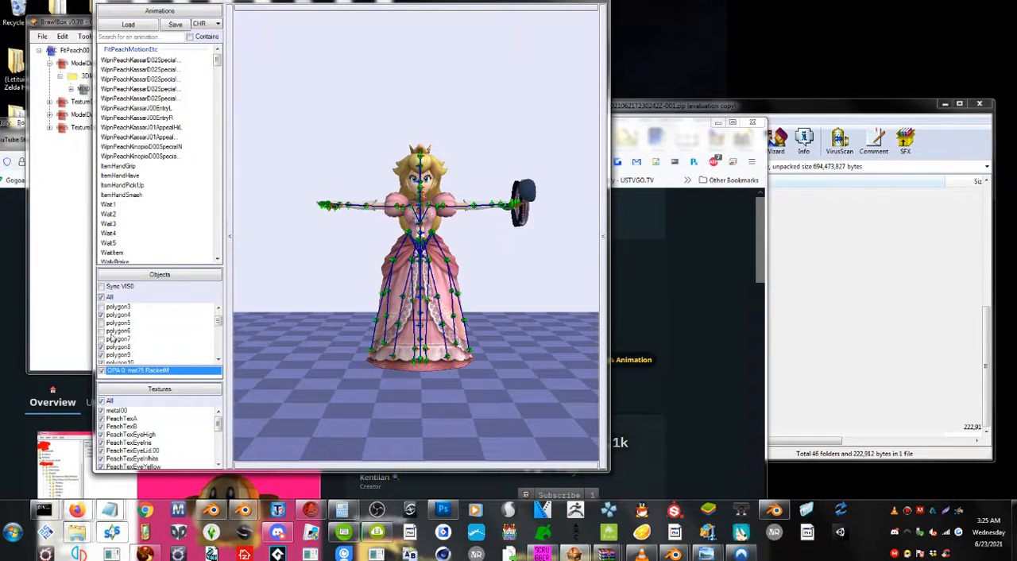
left_click(102, 348)
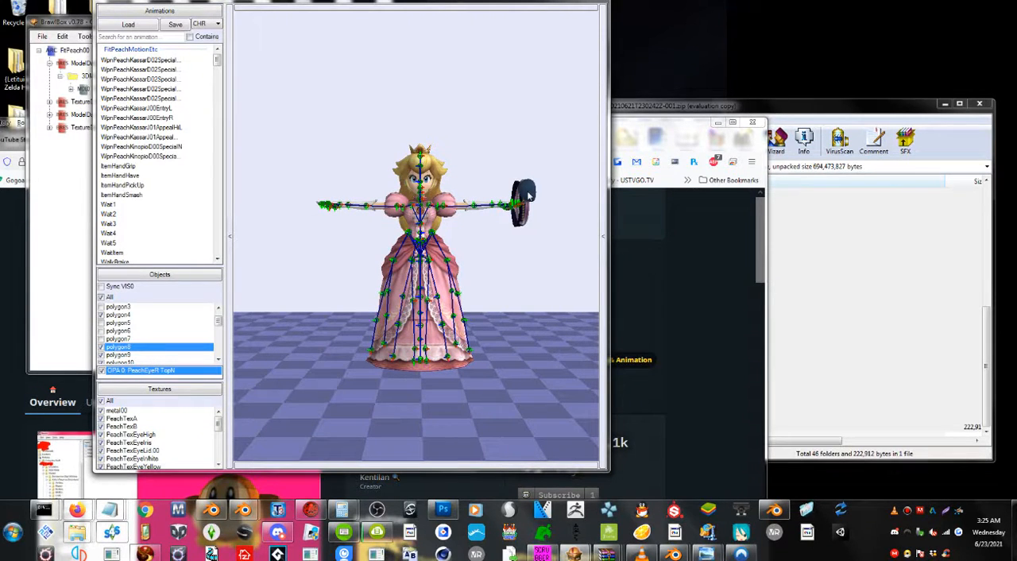
Show the playback controls and play the Wait1 animation on Peach's model with Loop enabled.
scroll(128, 211, "up", 3)
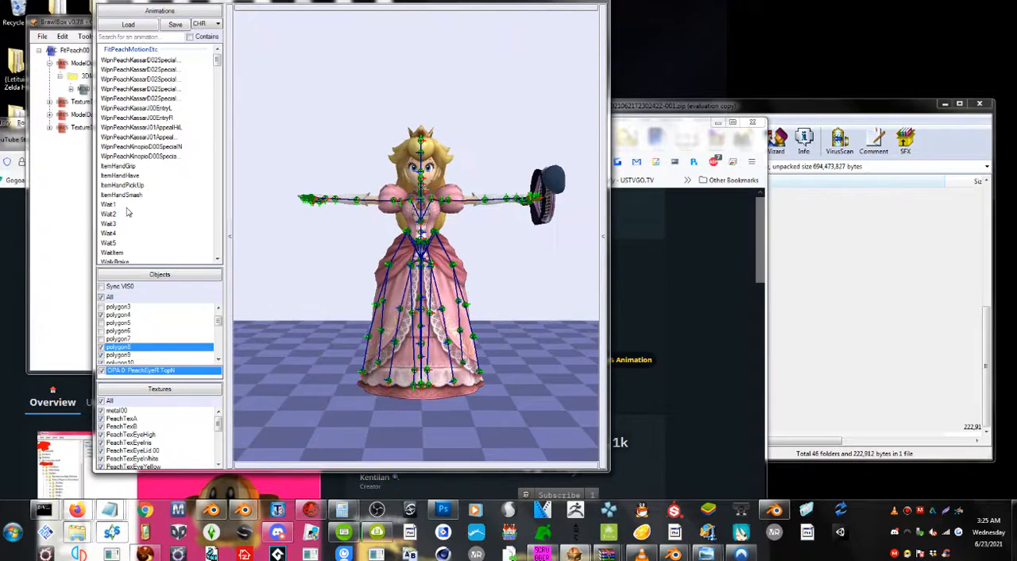
scroll(135, 191, "down", 2)
left_click(108, 205)
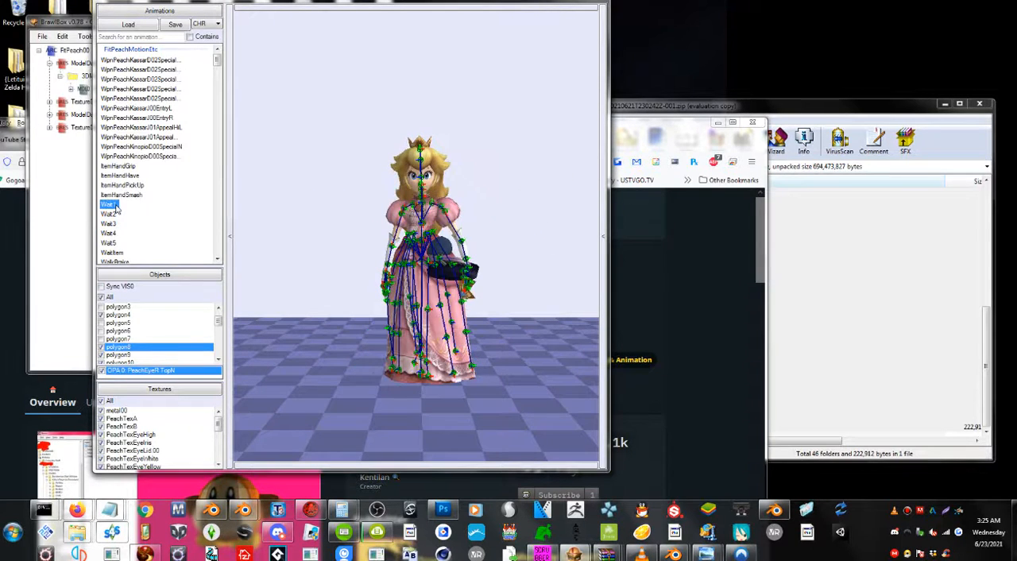
left_click(401, 463)
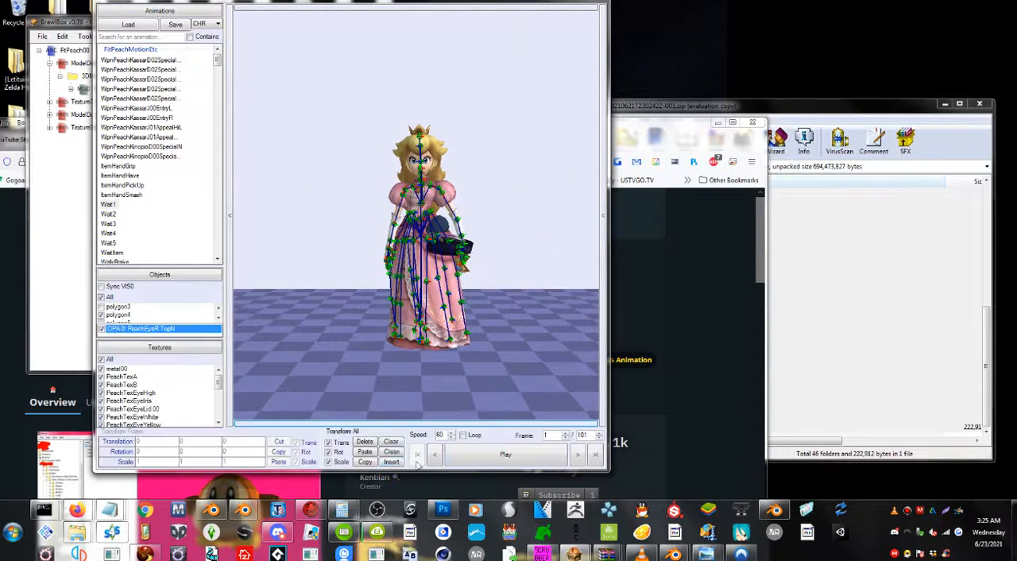
left_click(464, 435)
left_click(505, 454)
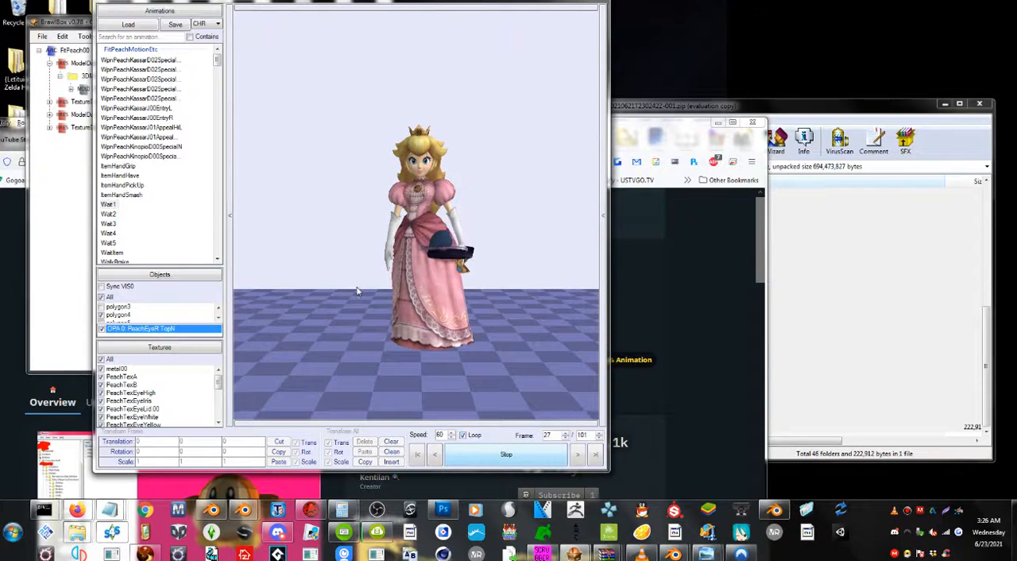
scroll(375, 310, "down", 1)
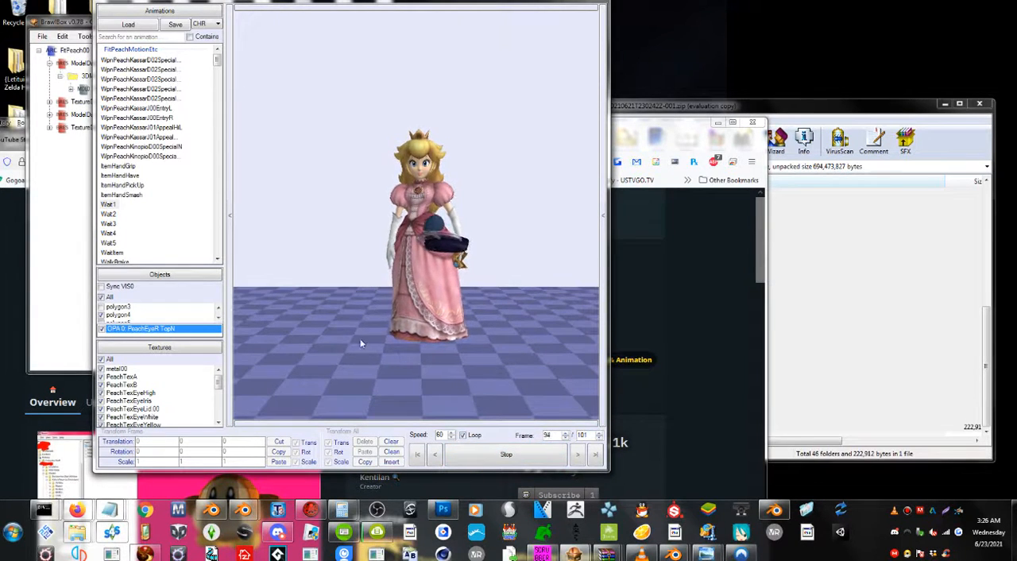
left_click_drag(342, 329, 367, 338)
scroll(136, 172, "down", 2)
Preview the last three WpnPeachKassarD02Special animations on Peach's model and stop the playback.
left_click(135, 219)
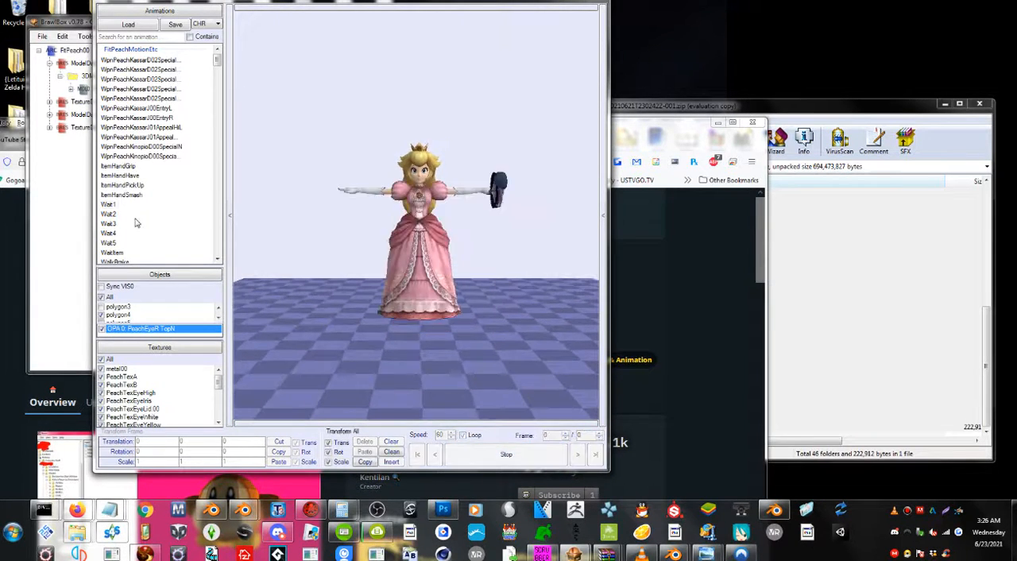
scroll(135, 220, "down", 3)
scroll(135, 222, "up", 3)
left_click(161, 98)
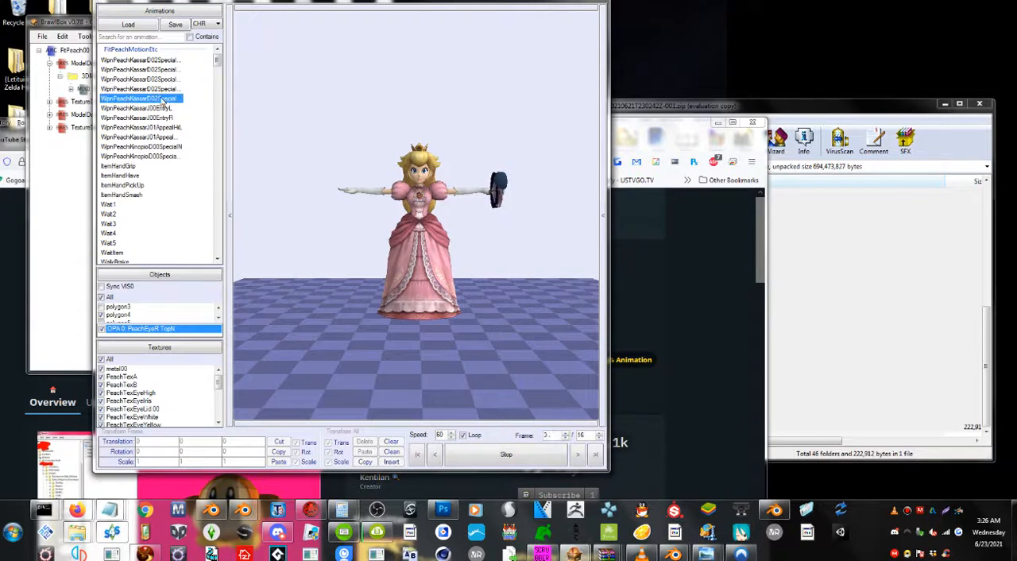
left_click(479, 460)
left_click(479, 460)
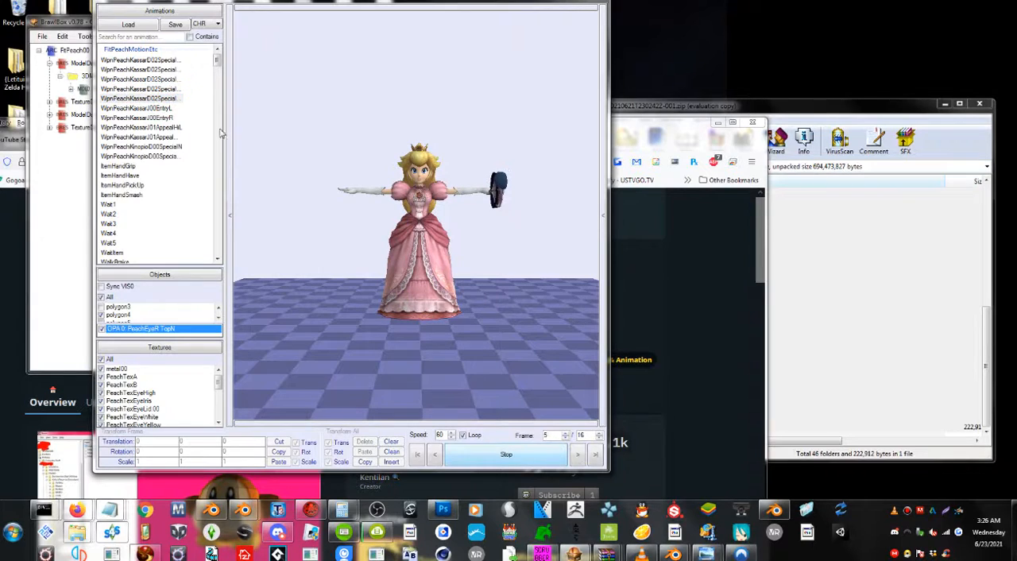
left_click(158, 90)
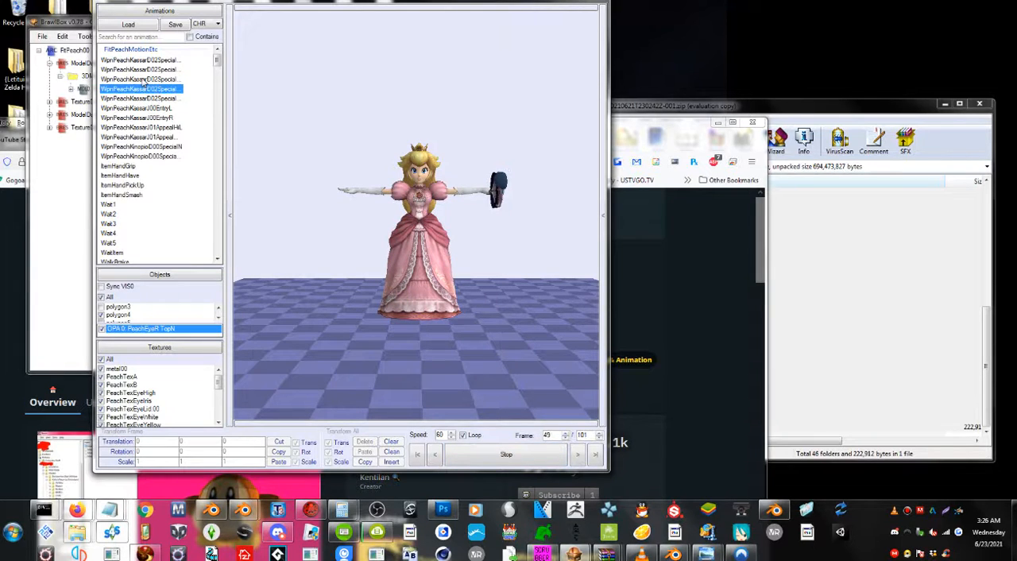
left_click(142, 79)
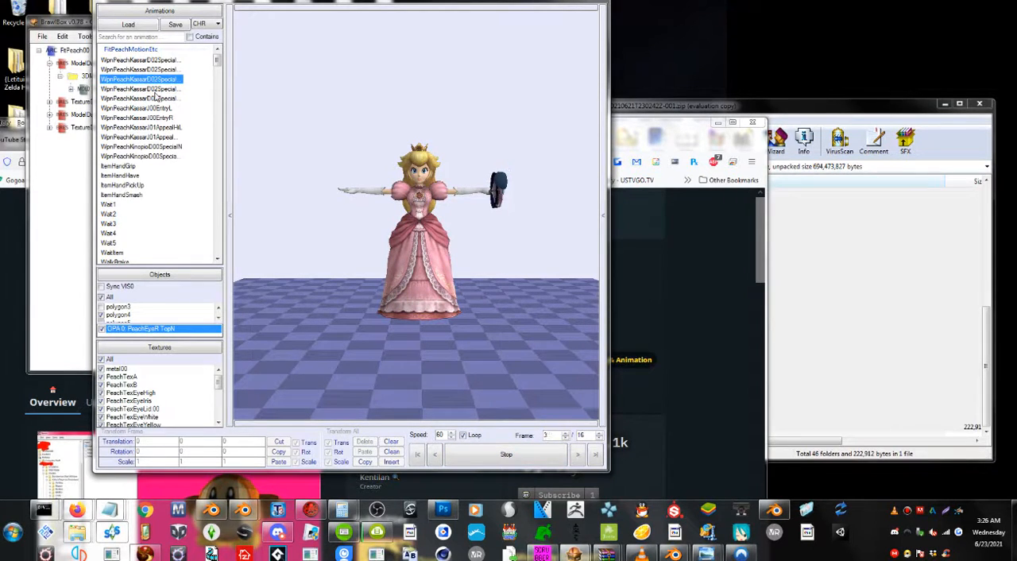
left_click(481, 453)
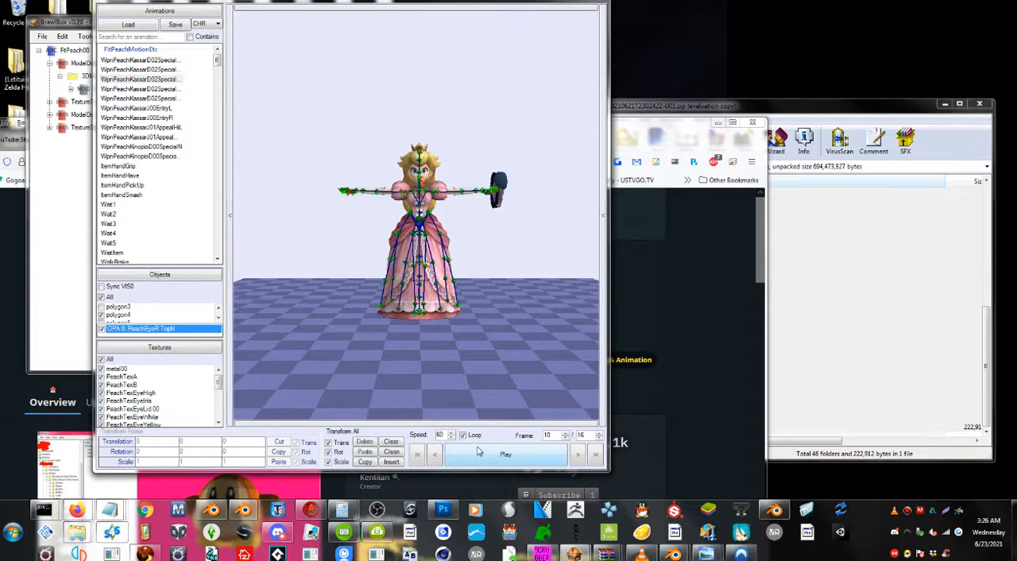
Deselect the animation, show the model editor's top toolbar and hide the bones on Peach's model.
left_click(136, 68)
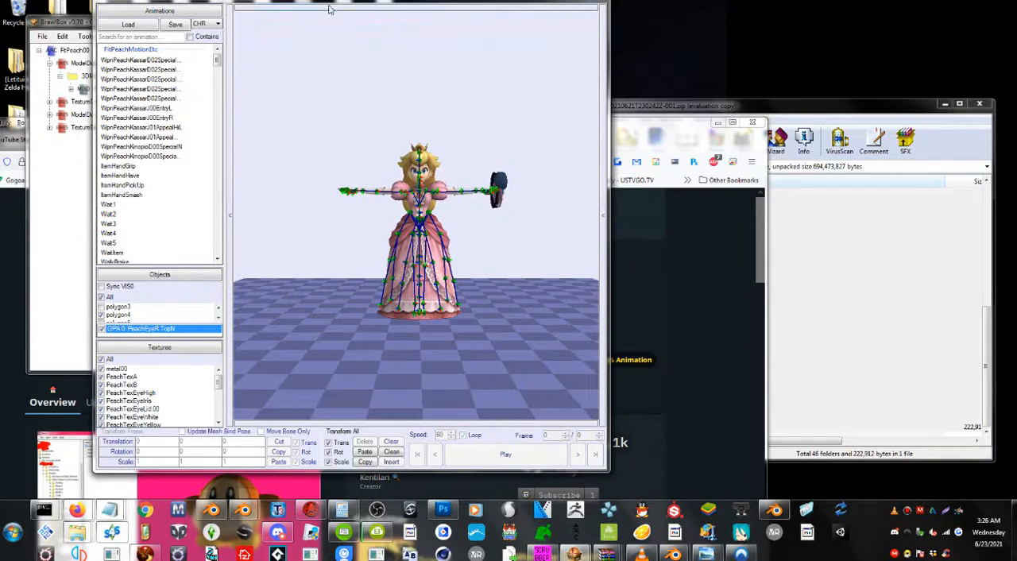
left_click(330, 8)
left_click(358, 9)
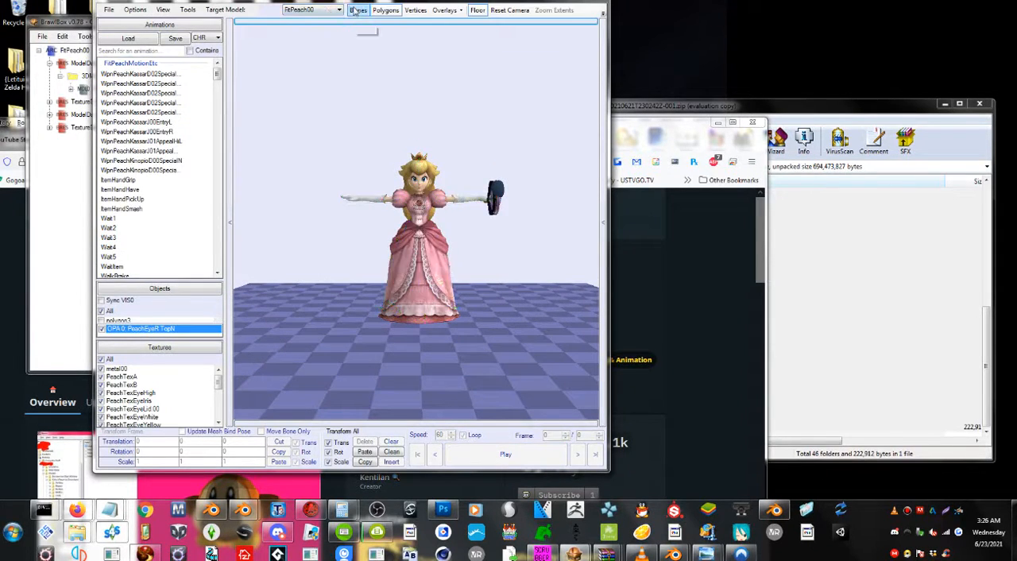
Play through the WpnPeachKassarD02Special animations again on the model with its bones hidden.
left_click(140, 102)
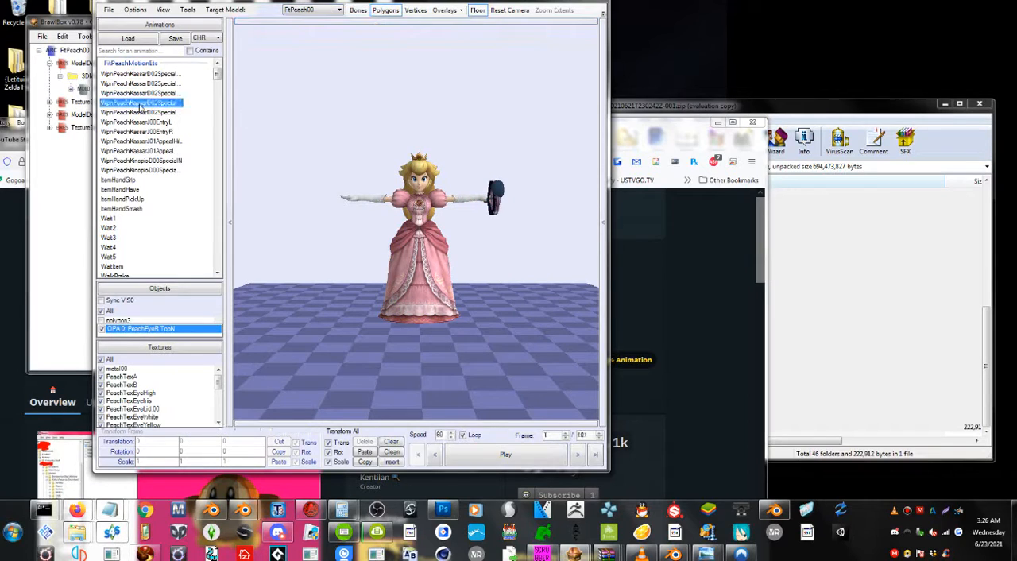
left_click(109, 228)
left_click(133, 113)
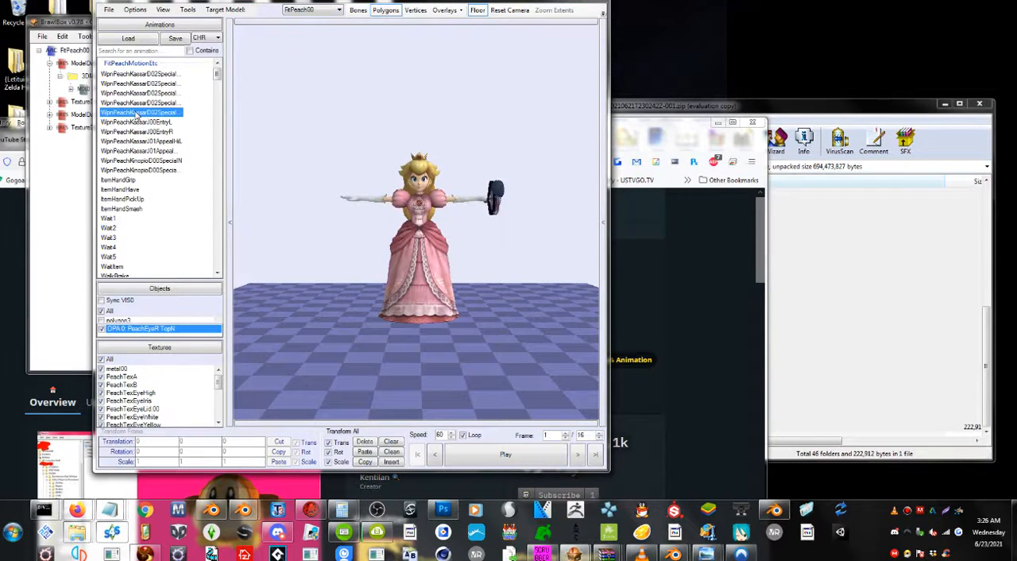
left_click(487, 456)
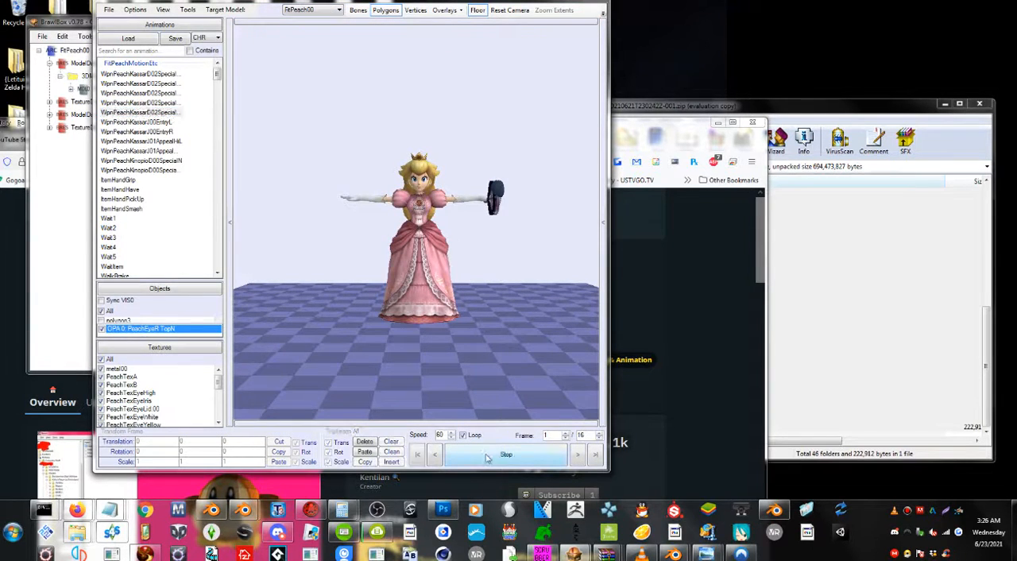
left_click(153, 103)
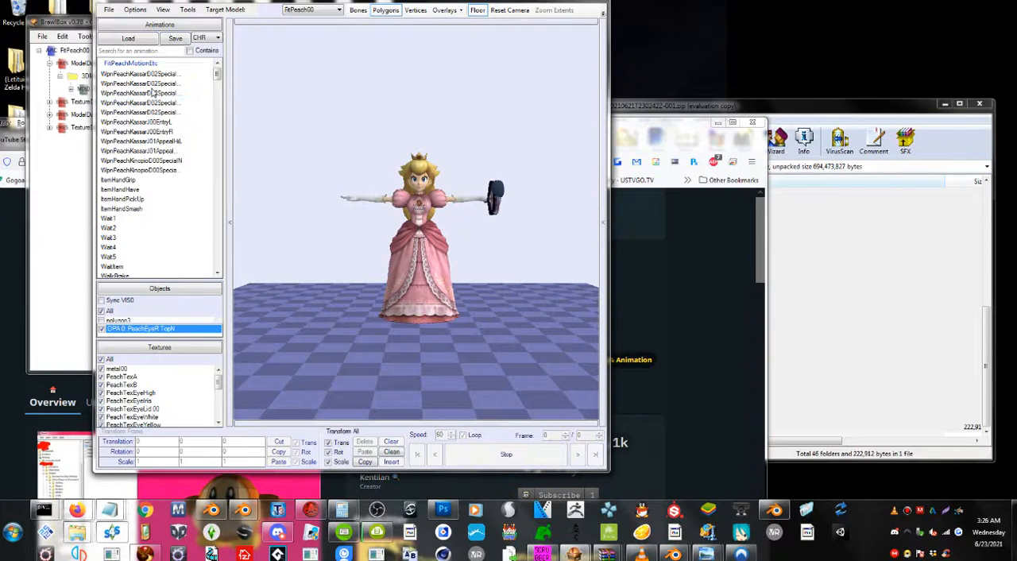
left_click(153, 74)
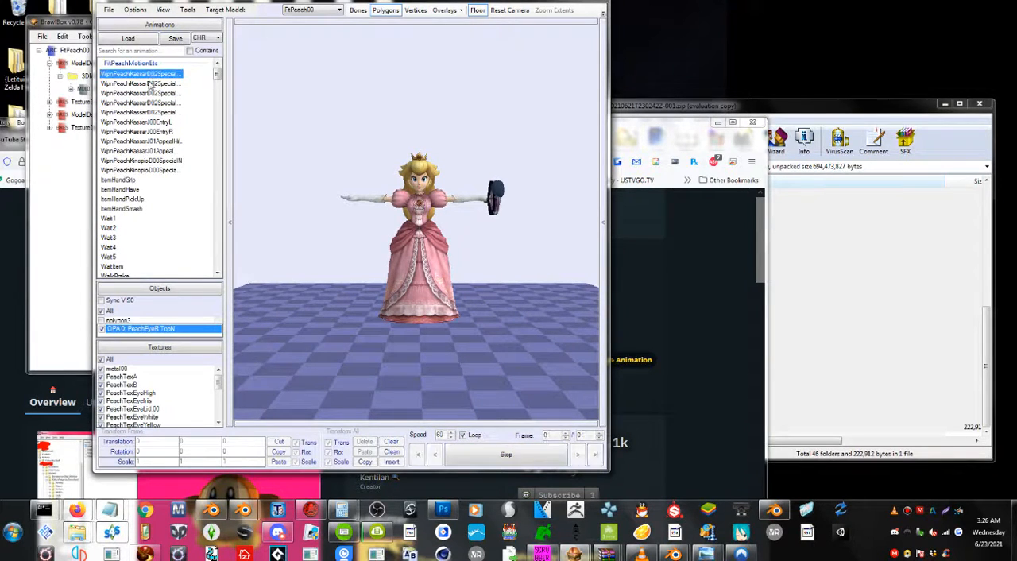
left_click(150, 84)
Preview the WpnPeachKassarJ00EntryL and WpnPeachKassarJ00EntryR animations on Peach's model.
left_click(156, 123)
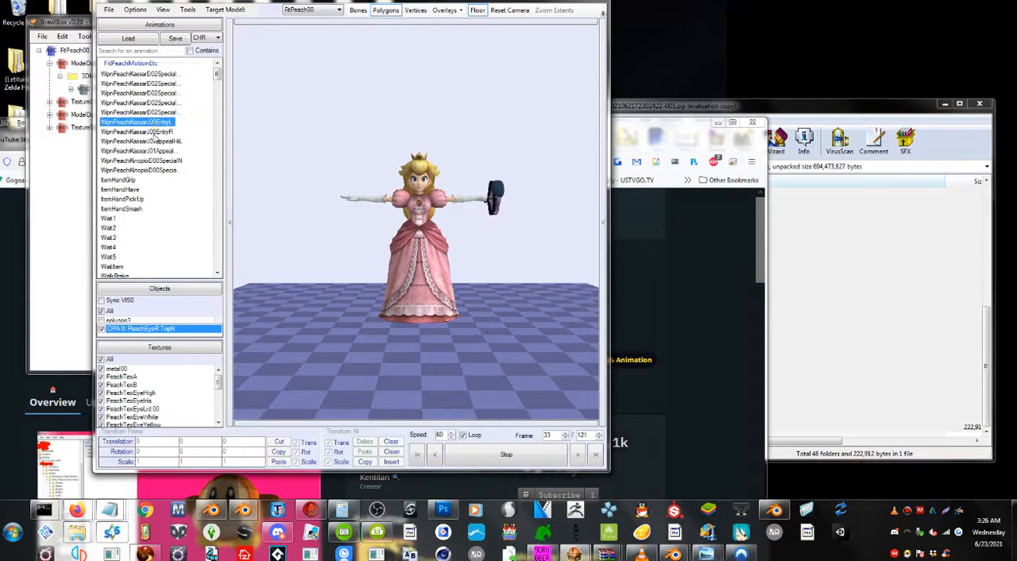
left_click(156, 132)
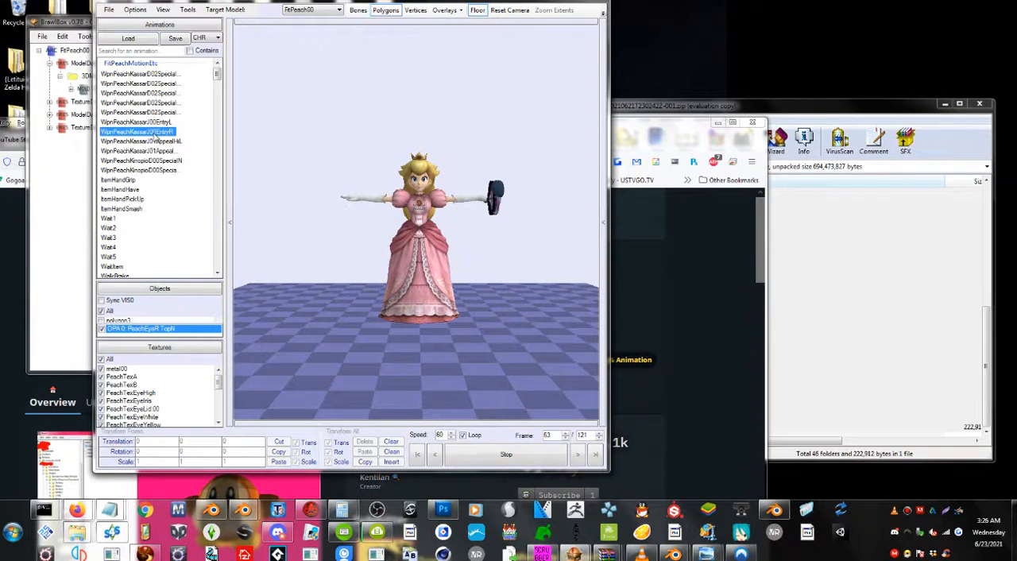
left_click(509, 306)
scroll(509, 306, "down", 2)
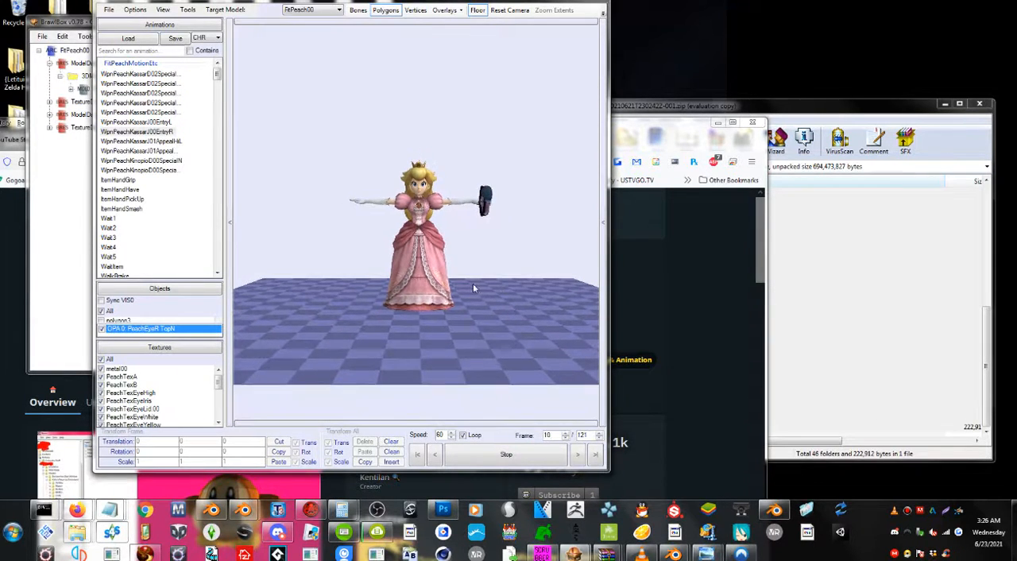
Clear the entry animation and preview one of the ItemHand animations on Peach's model.
right_click_drag(473, 285, 481, 318)
scroll(133, 232, "down", 2)
left_click(133, 232)
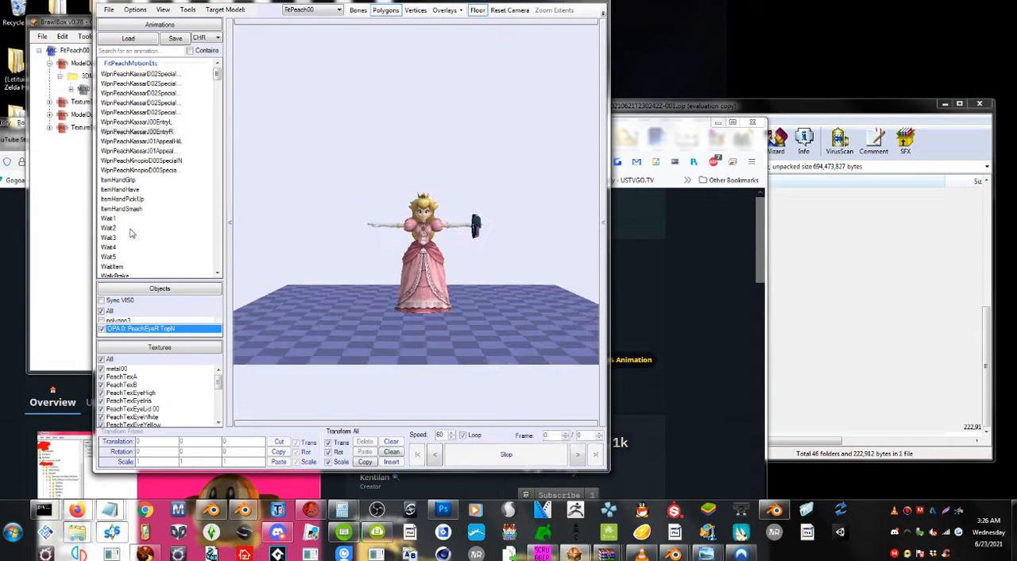
scroll(133, 233, "down", 9)
scroll(133, 232, "up", 6)
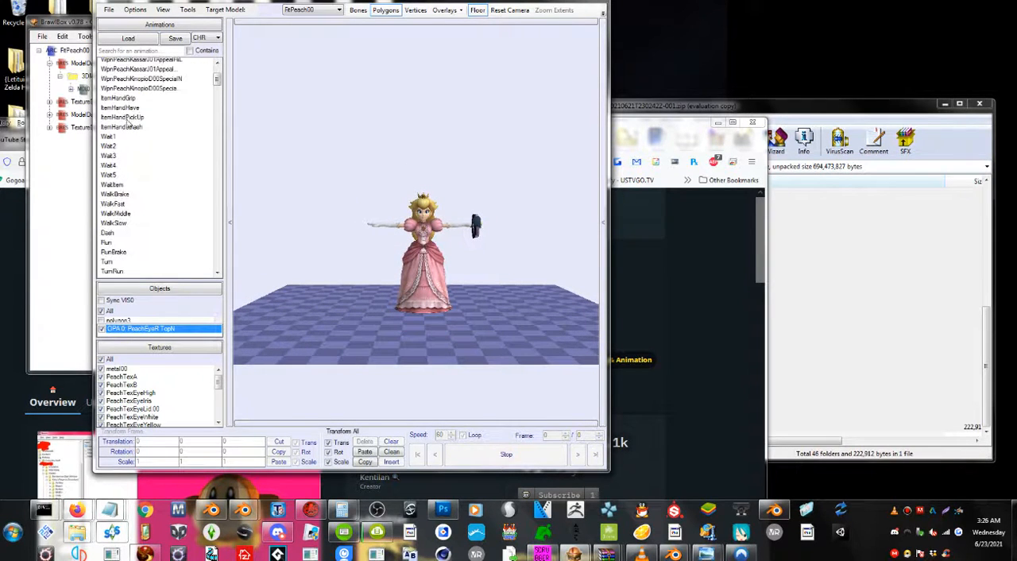
left_click(128, 123)
scroll(178, 239, "down", 10)
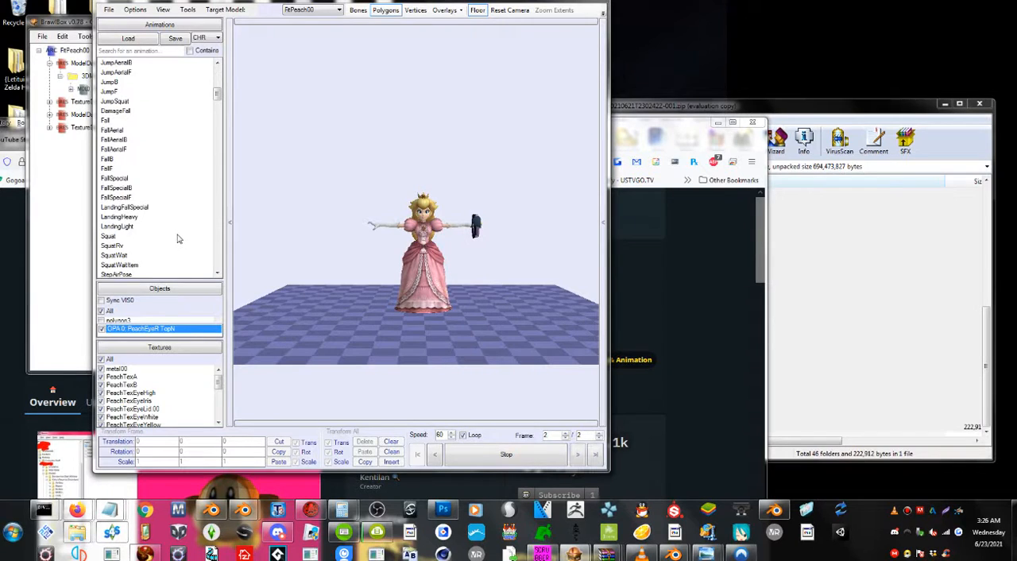
Preview the AttackAirLw, AttackAirN and LandingAirB animations on Peach's model.
scroll(179, 238, "down", 7)
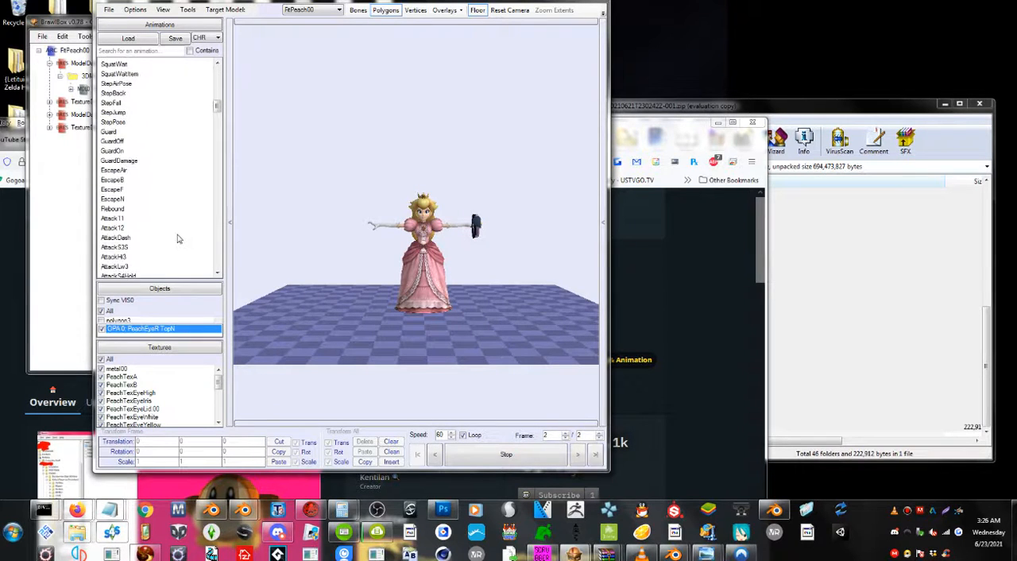
scroll(178, 239, "down", 6)
left_click(119, 228)
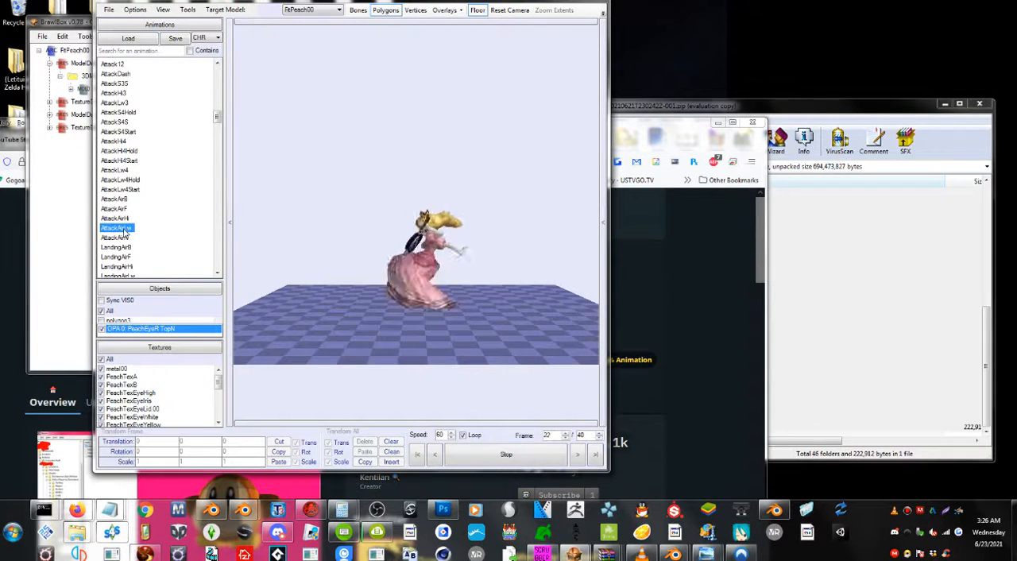
left_click(123, 238)
left_click(121, 247)
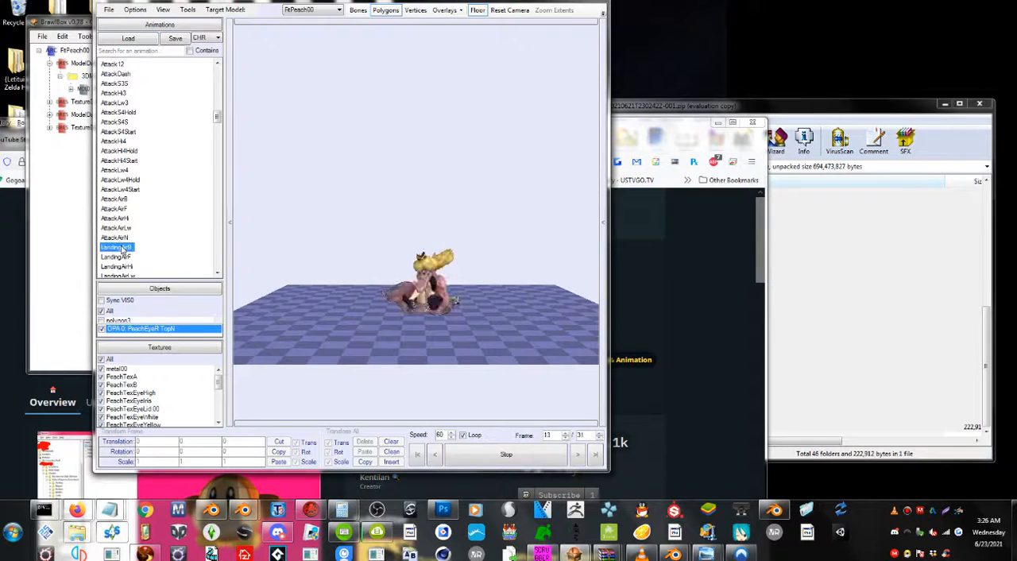
Preview the SpecialAirNHit, SpecialAirN and SpecialN animations on Peach's model.
scroll(121, 261, "down", 2)
left_click(122, 251)
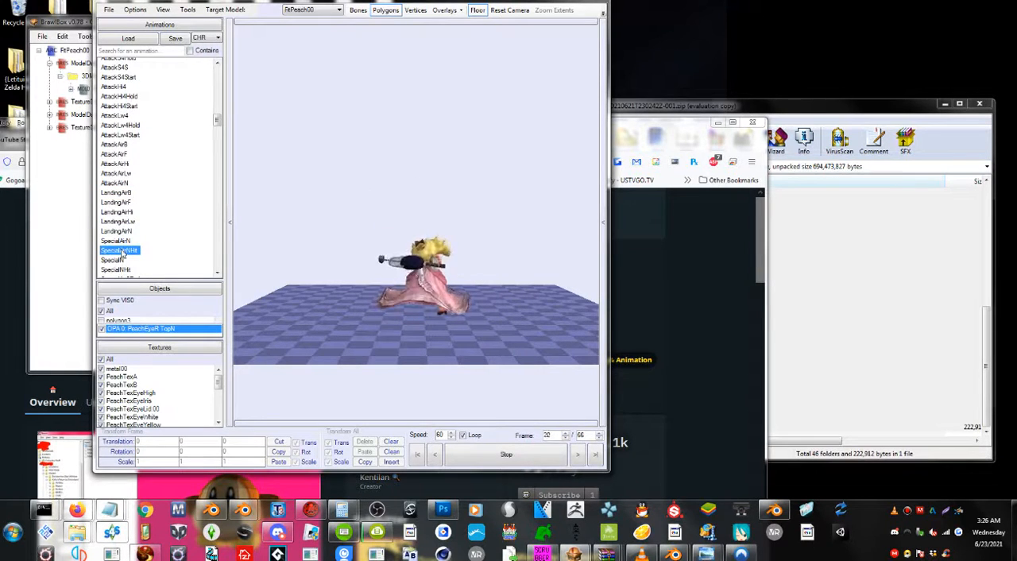
left_click(119, 240)
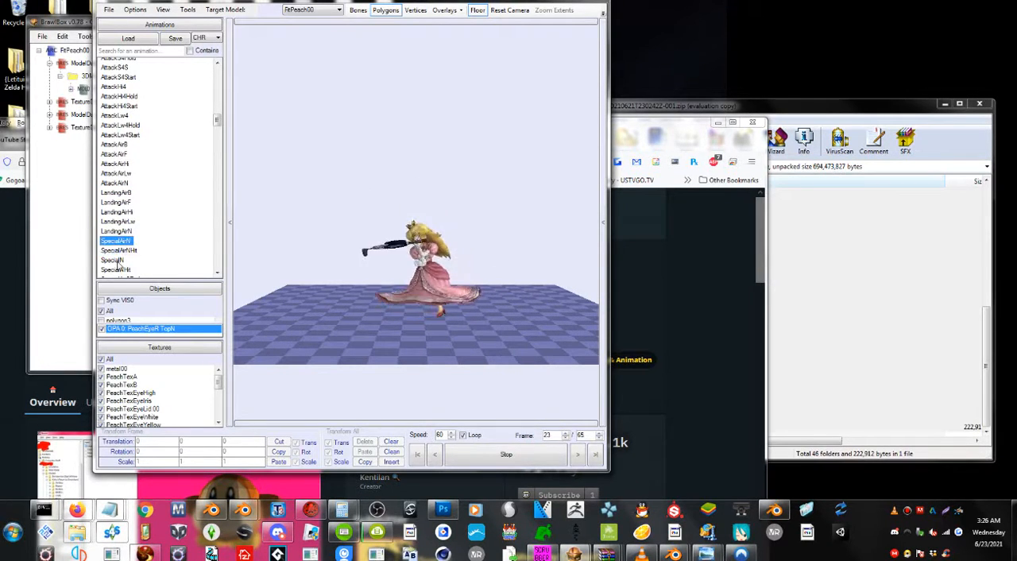
left_click(117, 260)
Preview the SpecialHiOpen and Final animations on Peach's model and look through the animations listed around them.
scroll(119, 267, "down", 3)
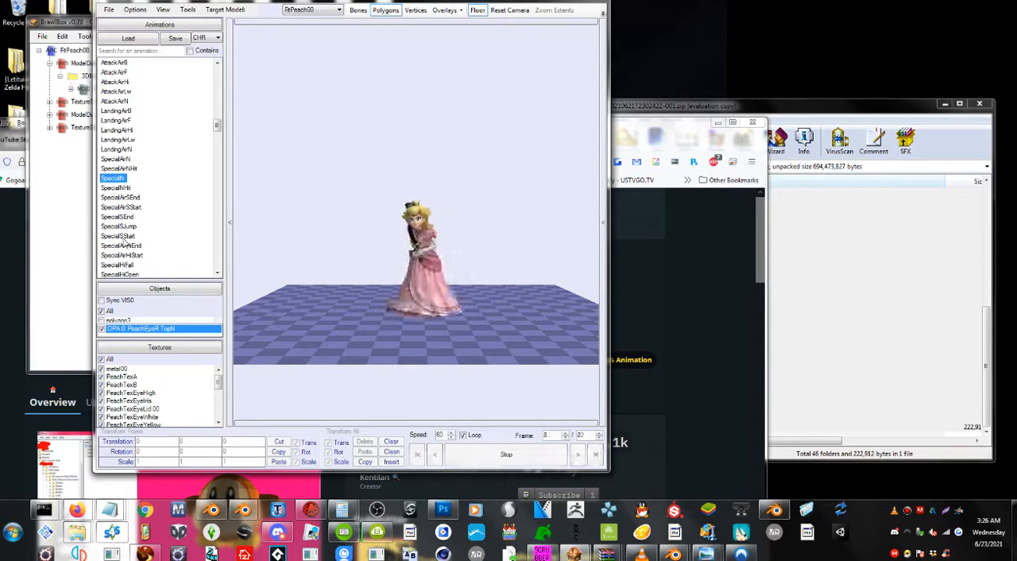
left_click(121, 272)
scroll(120, 270, "down", 1)
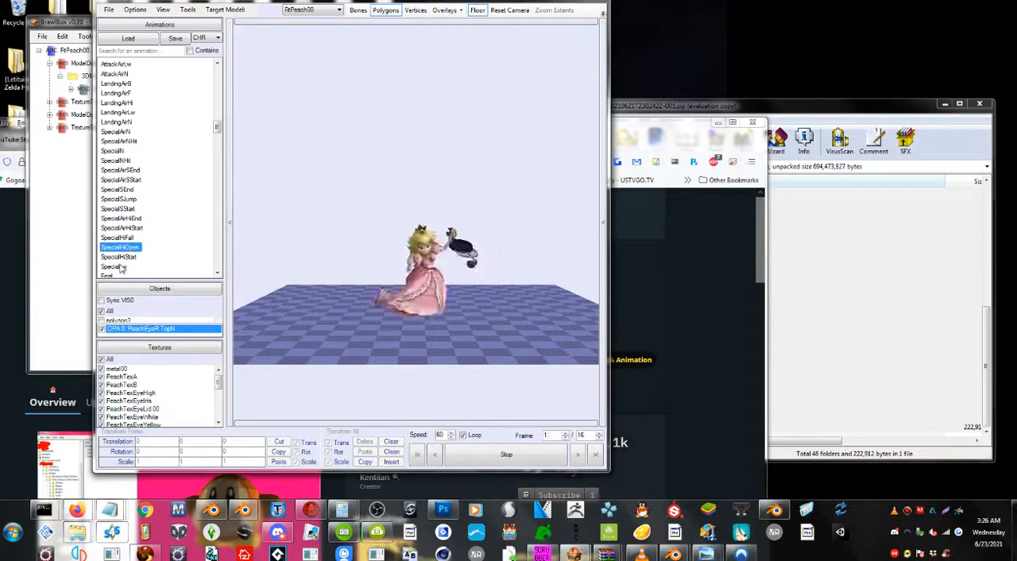
scroll(117, 238, "down", 3)
left_click(108, 194)
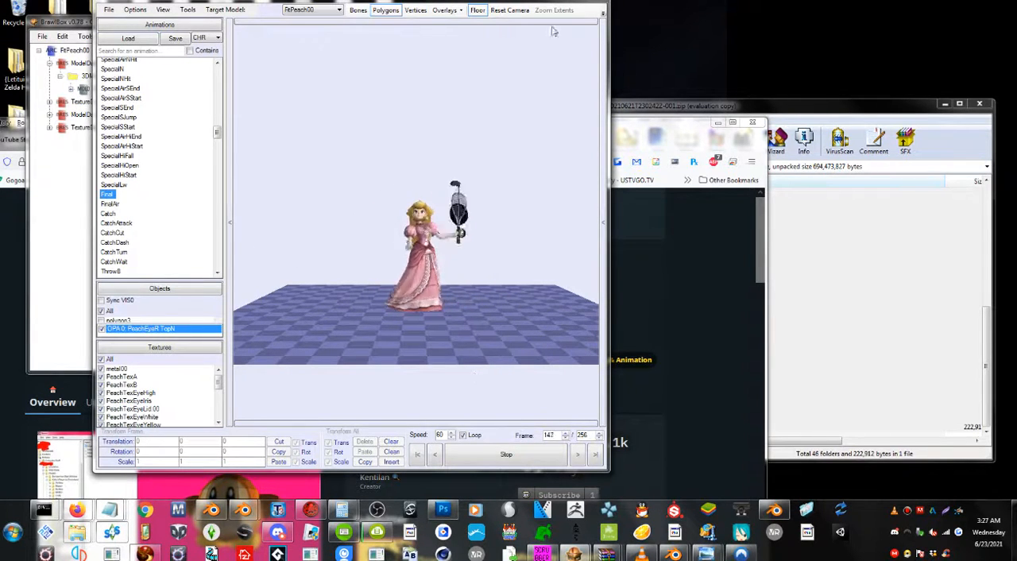
scroll(484, 204, "up", 2)
scroll(266, 232, "down", 1)
scroll(266, 233, "down", 3)
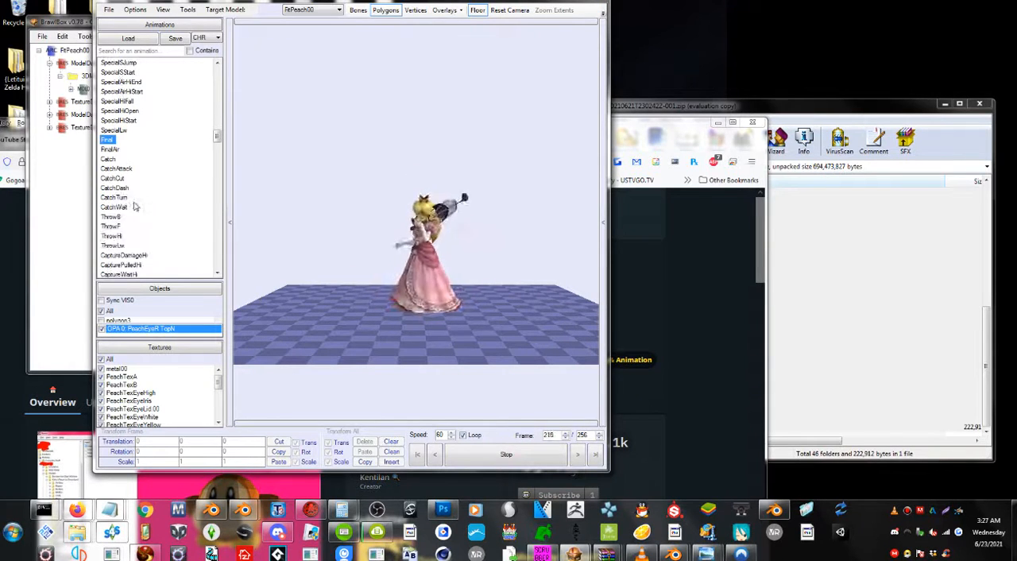
Close the model editor and return to the main BrawlBox window with FitPeach00 loaded.
left_click_drag(582, 7, 557, 77)
left_click(571, 63)
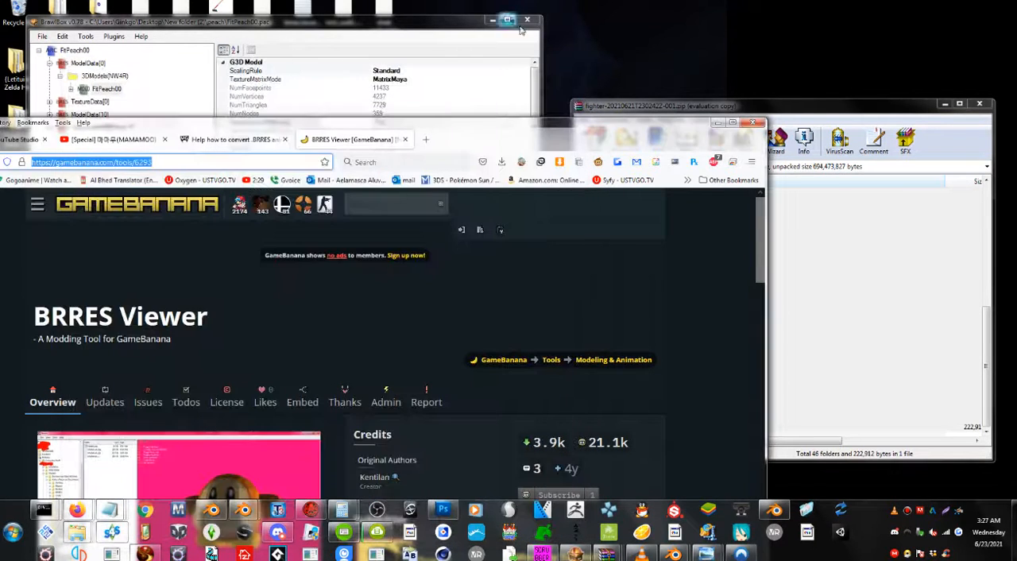
left_click(475, 36)
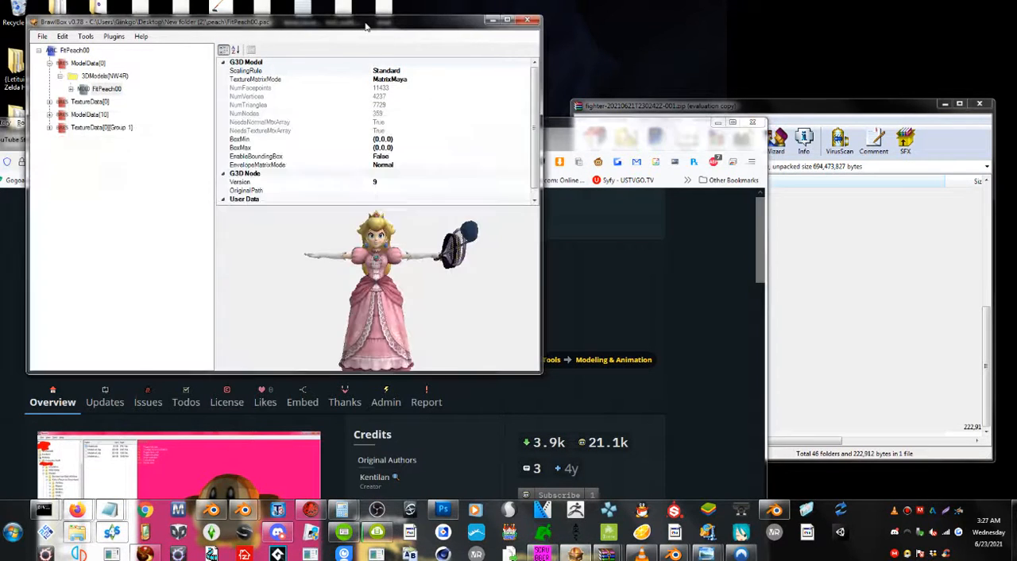
Check the export dialog of the FitPeach00 model inside ModelData[0] and cancel it without saving.
right_click(102, 93)
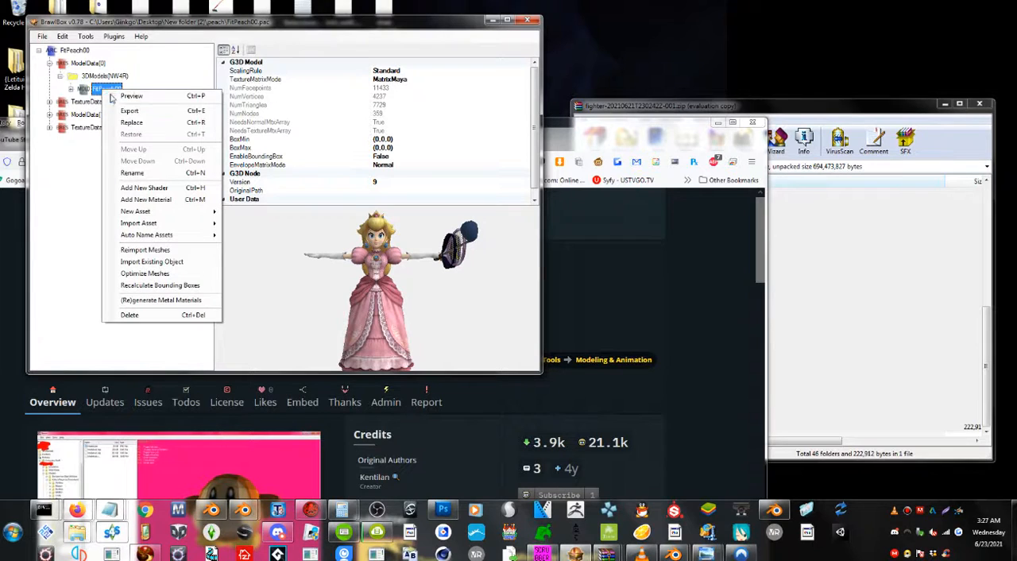
left_click(150, 108)
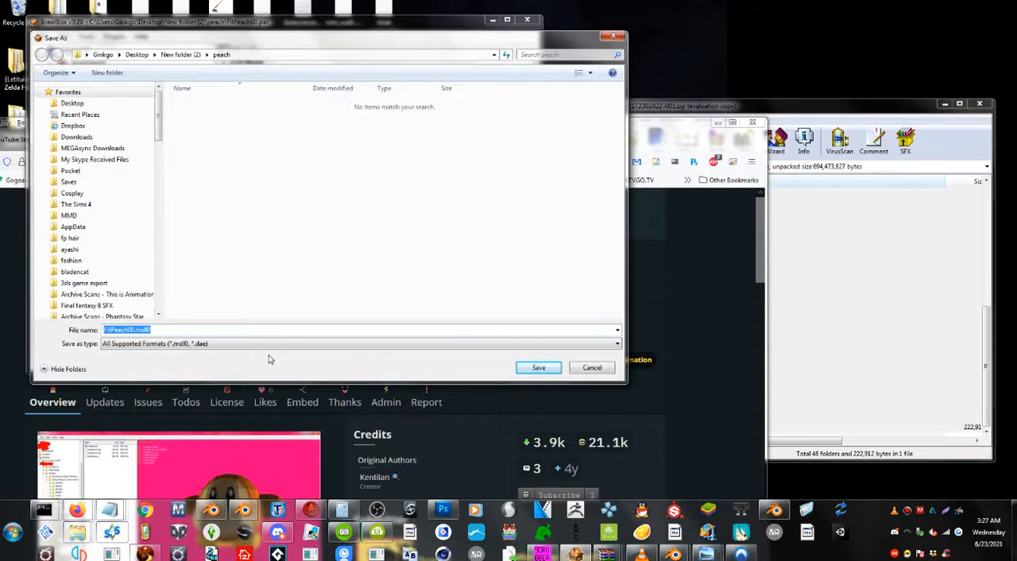
left_click(592, 368)
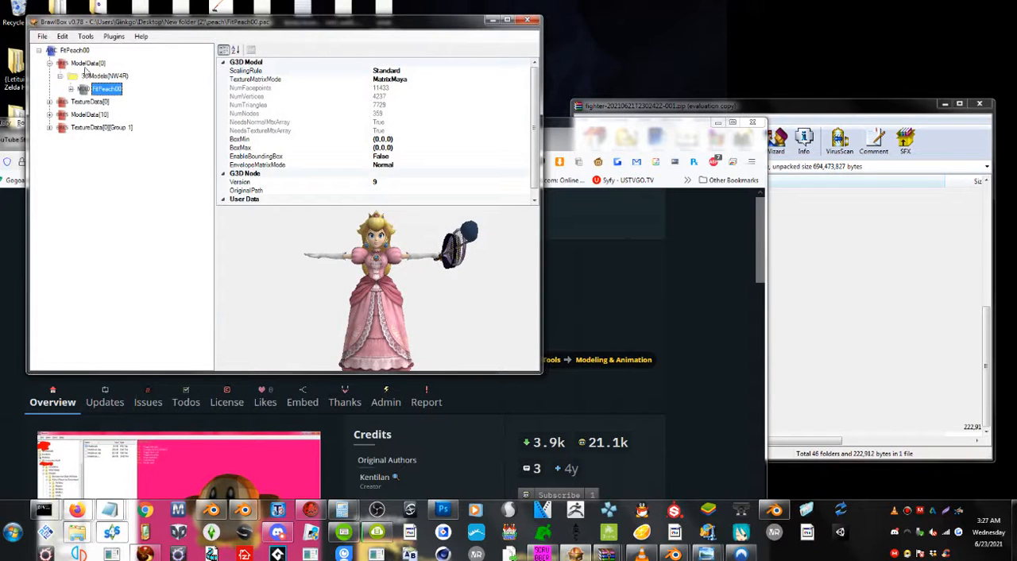
Check the operations for ModelData[0] and the export file types of the root FitPeach00 archive, then cancel without saving.
left_click(87, 64)
right_click(88, 65)
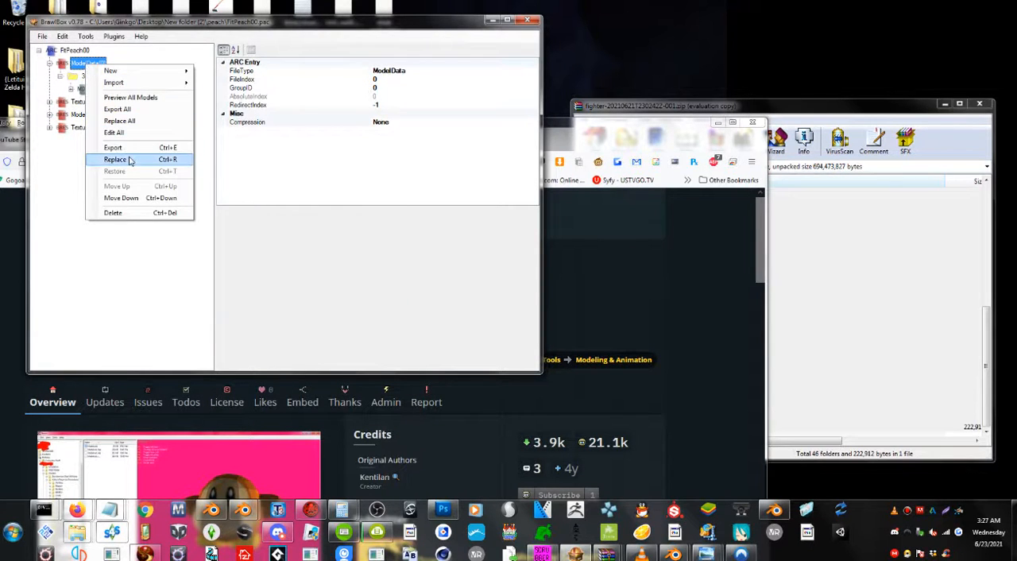
left_click(75, 50)
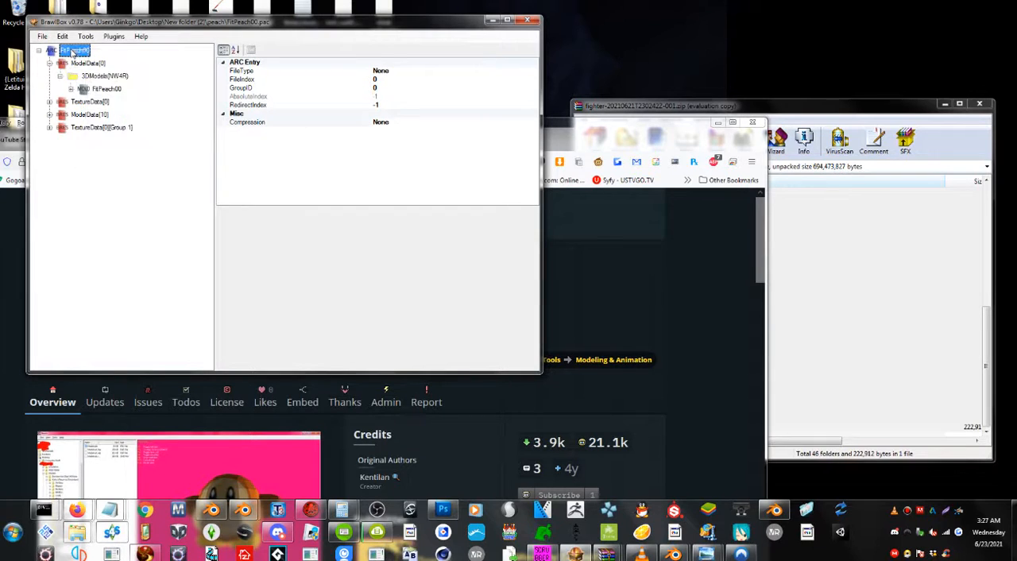
right_click(71, 50)
left_click(101, 121)
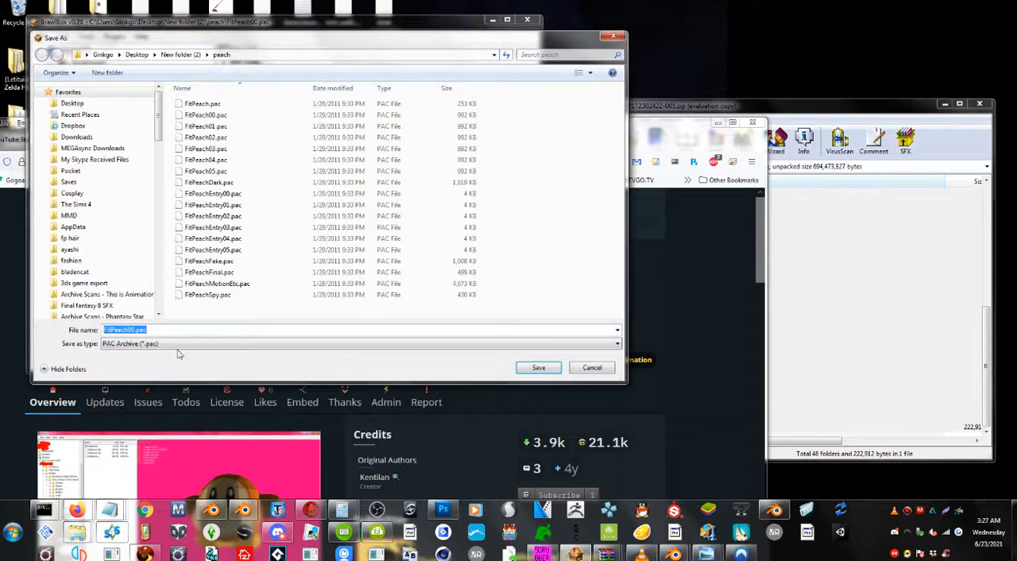
left_click(180, 345)
key("Escape")
key("Escape")
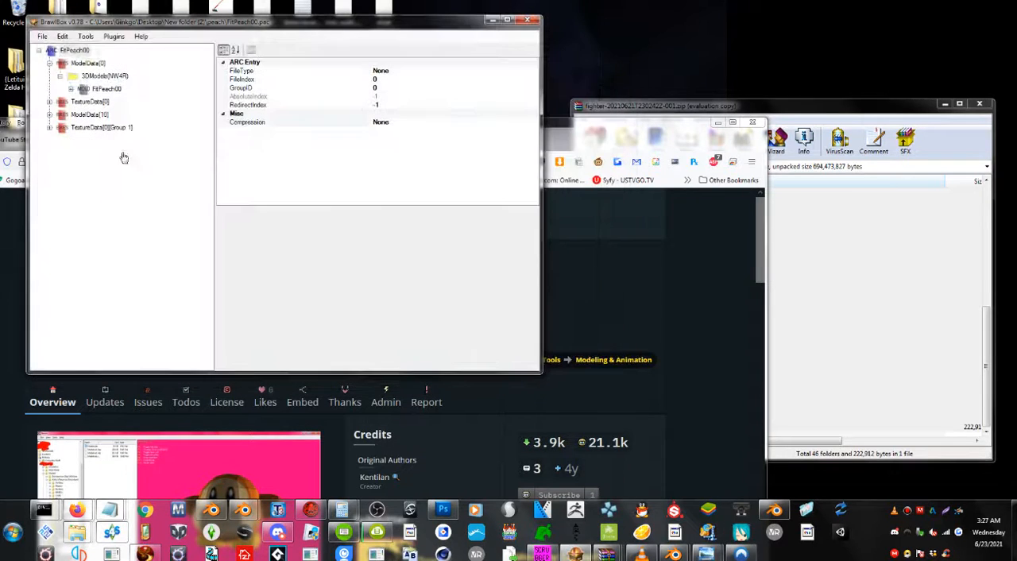
Export the ModelData[0] resource to the peach folder as ModelData[0].brres.
left_click(86, 63)
right_click(84, 66)
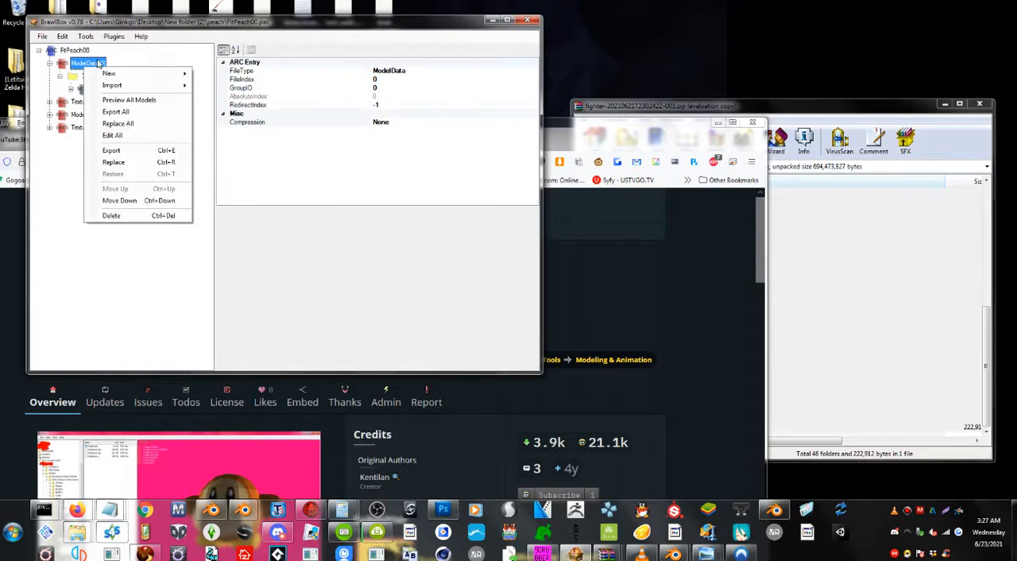
left_click(125, 136)
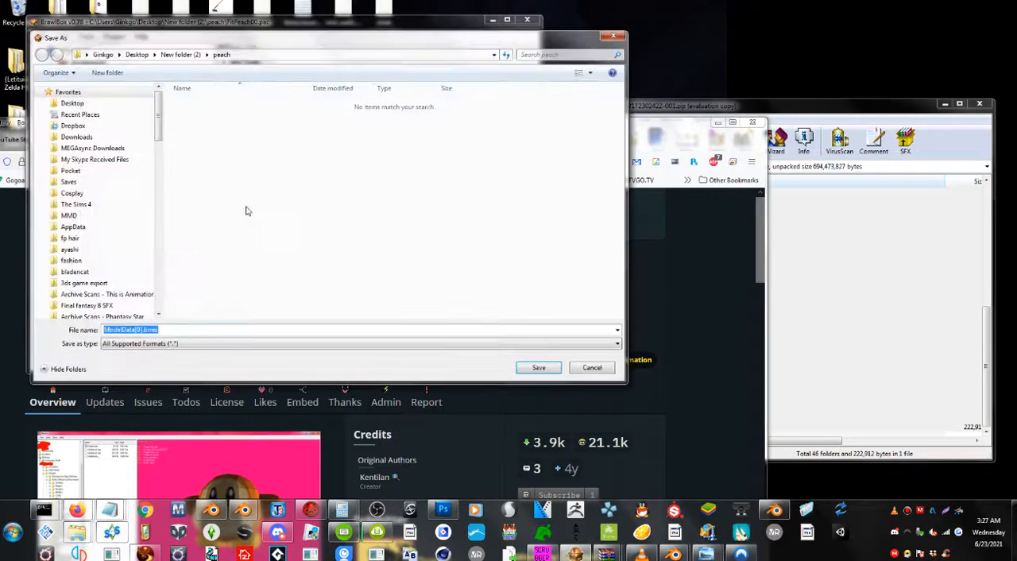
left_click(536, 368)
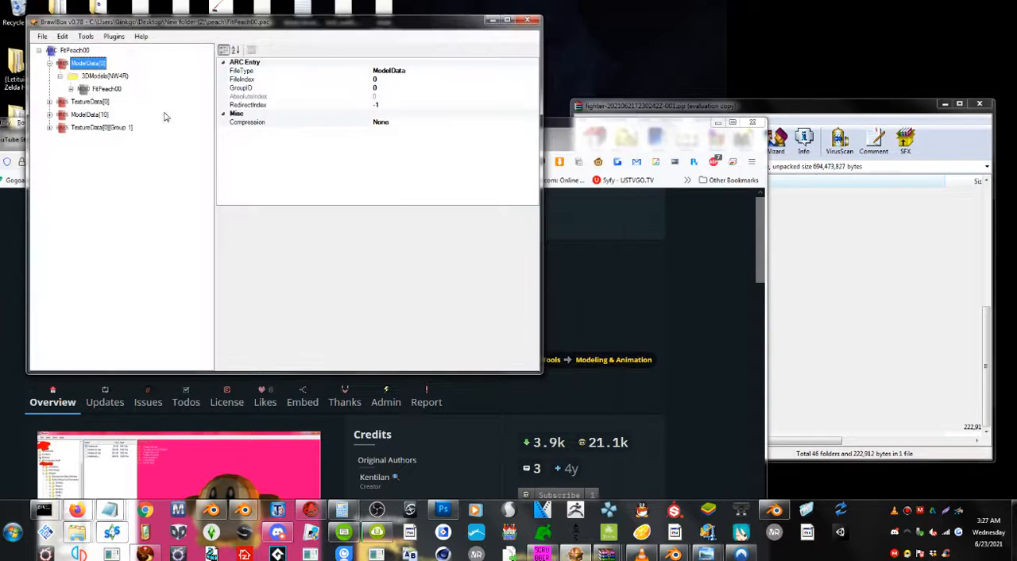
Open FitPeachMotionEtc.pac from the peach folder.
left_click(47, 37)
left_click(53, 59)
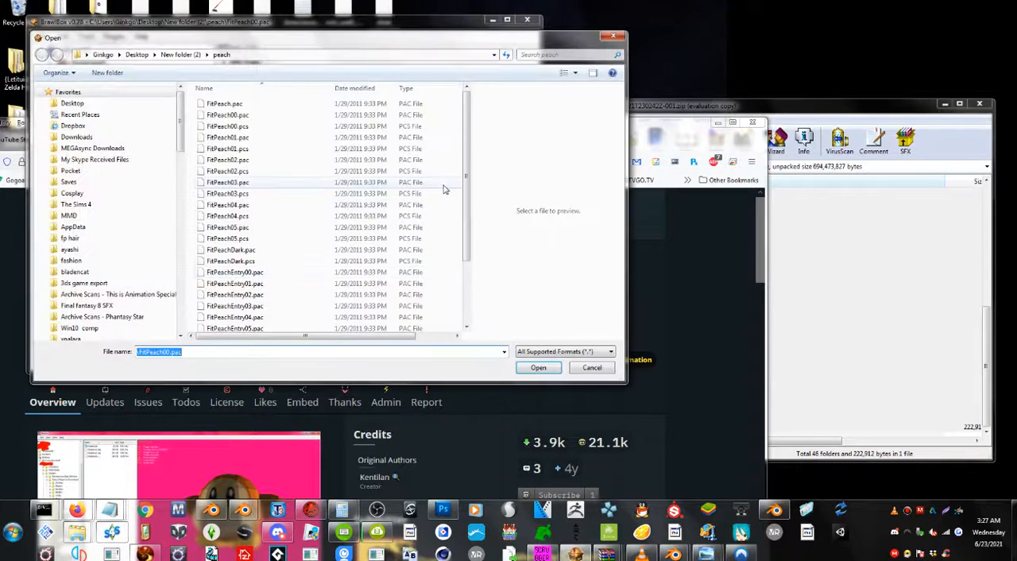
left_click_drag(466, 254, 464, 315)
double_click(254, 291)
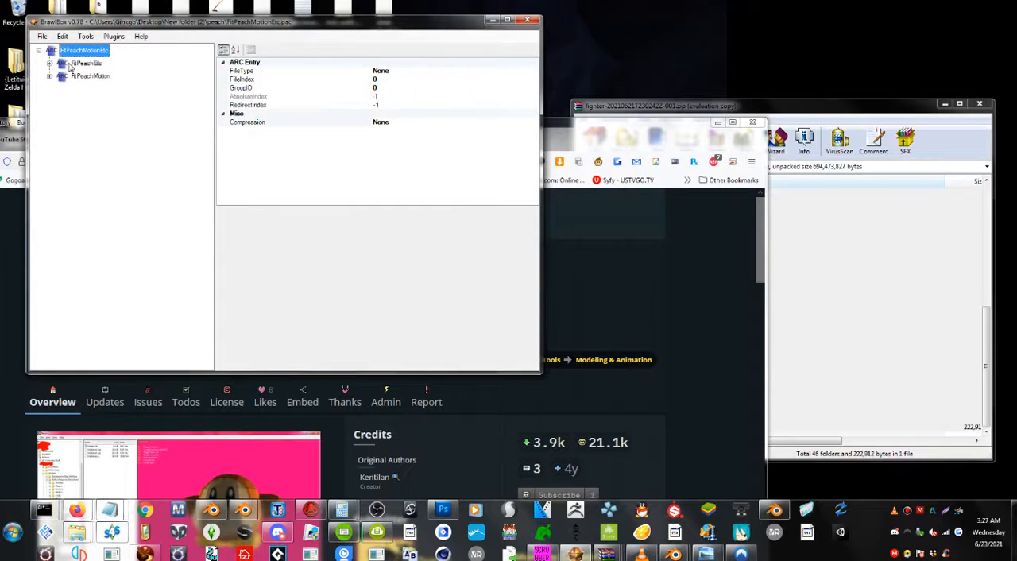
Check the file types offered for exporting the FitPeachMotion archive and cancel without saving.
left_click(79, 63)
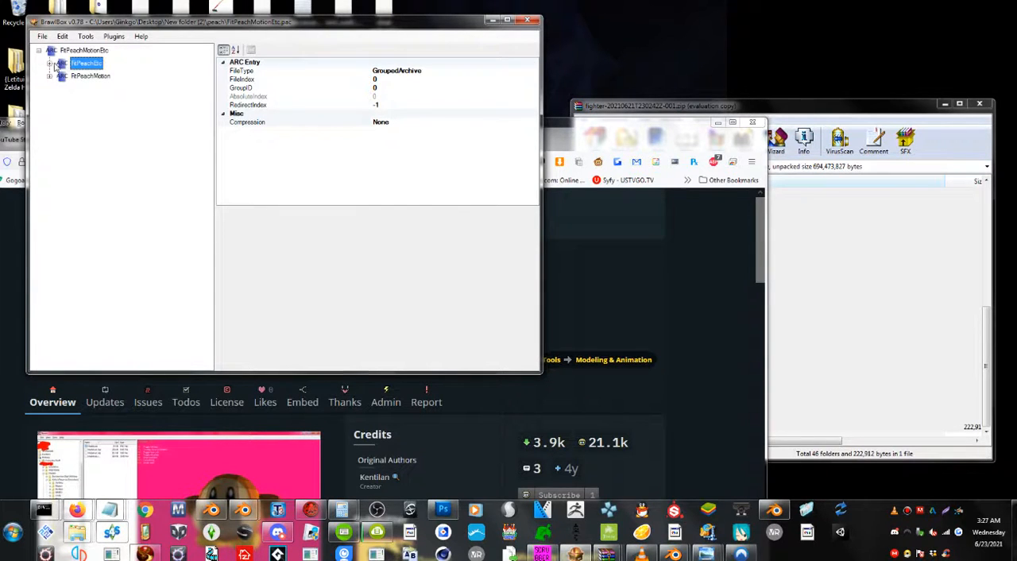
left_click(74, 77)
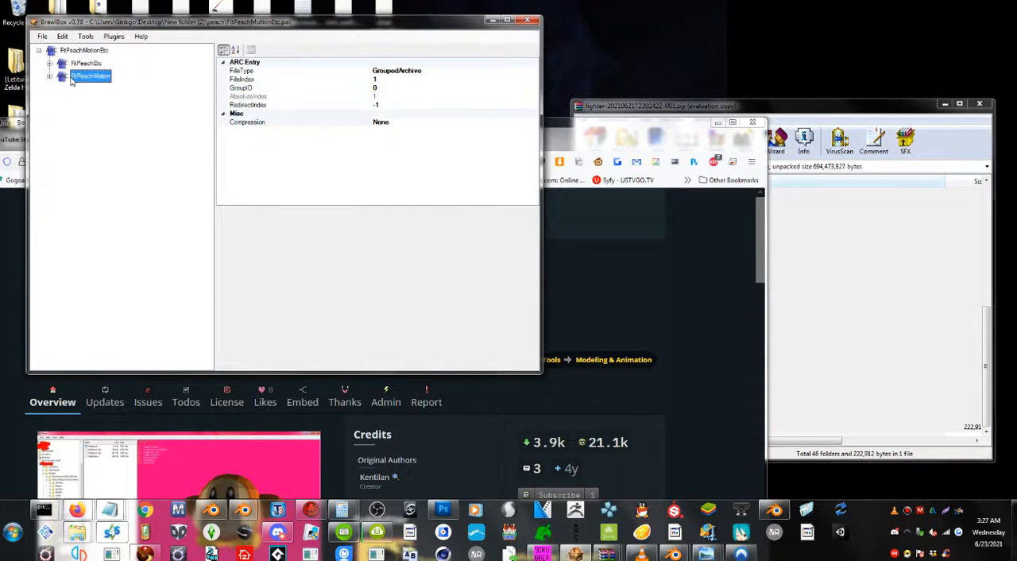
right_click(73, 78)
left_click(102, 158)
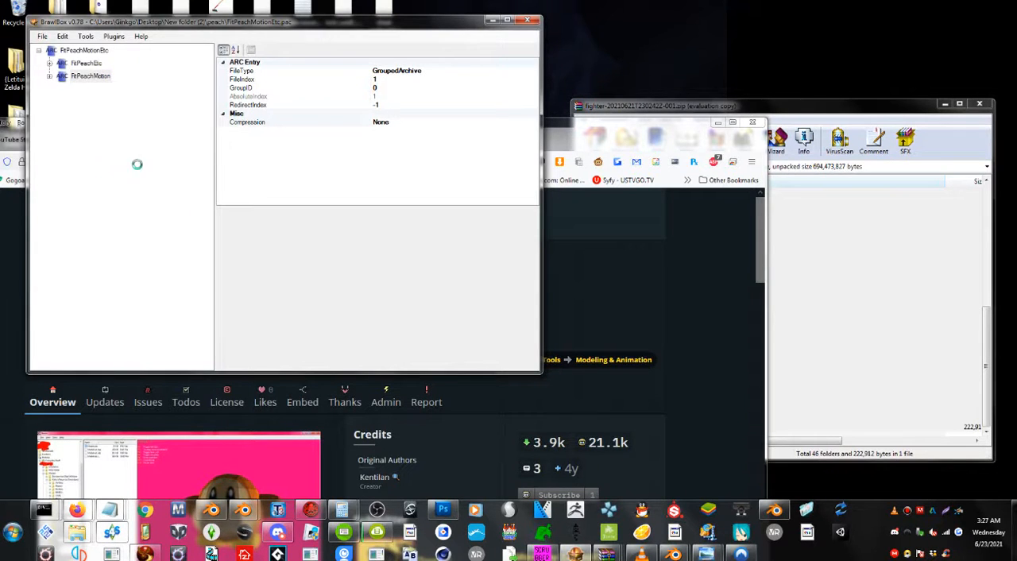
left_click(208, 345)
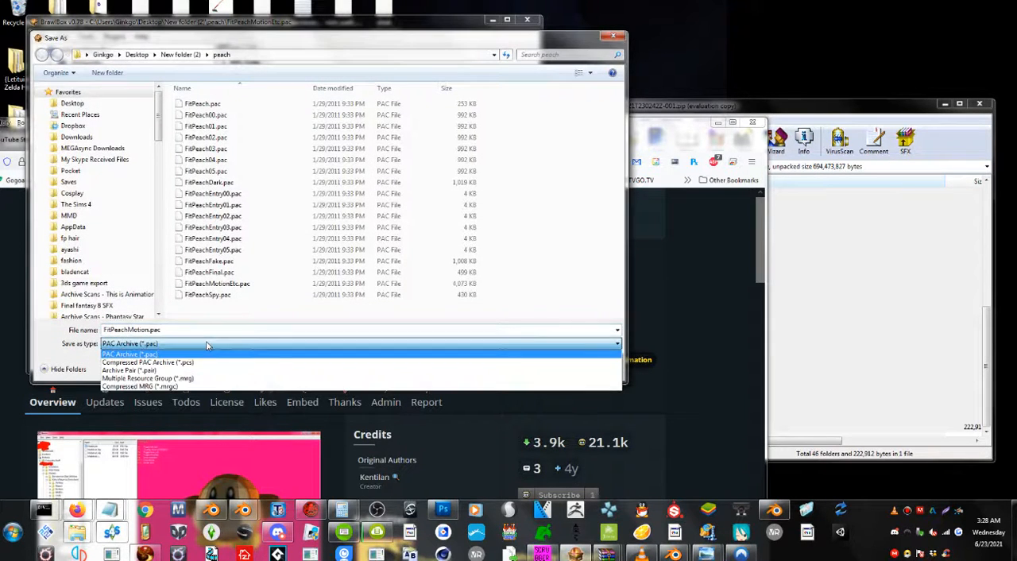
key("Escape")
key("Escape")
Expand the FitPeachEtc archive and export it to the peach folder as FitPeachEtc.pac in the PAC Archive format.
left_click(49, 64)
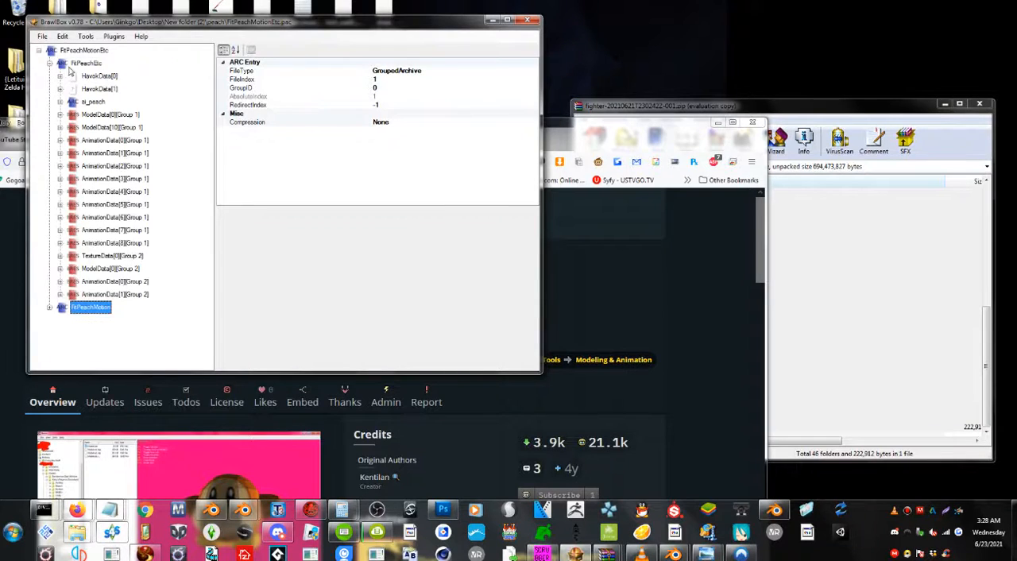
left_click(80, 65)
right_click(86, 64)
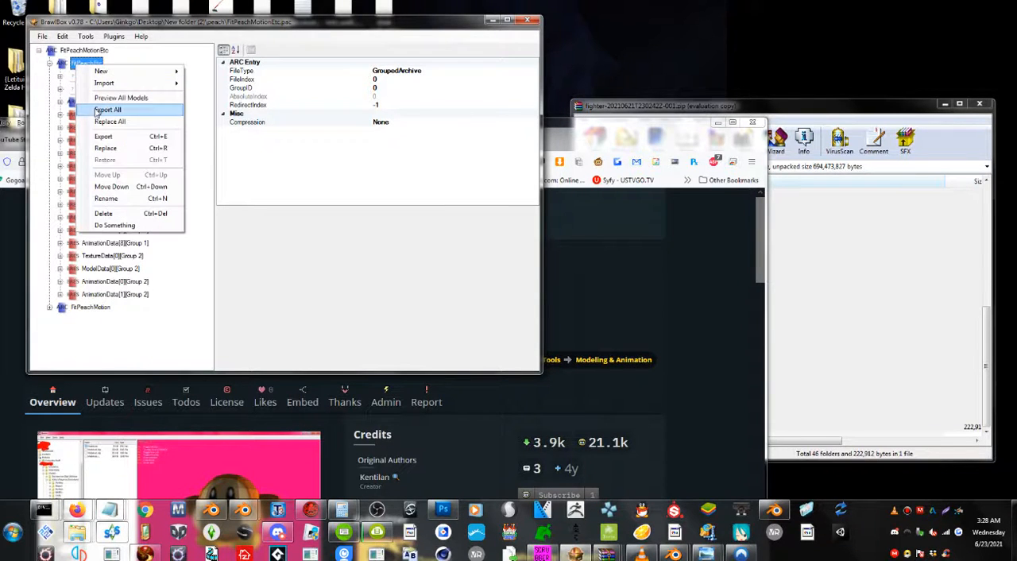
left_click(97, 137)
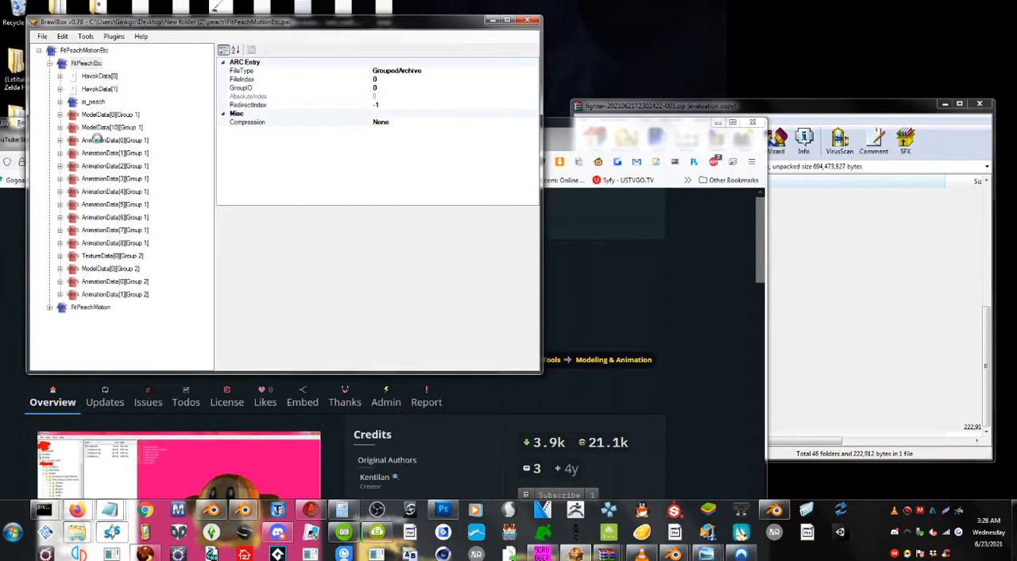
left_click(208, 345)
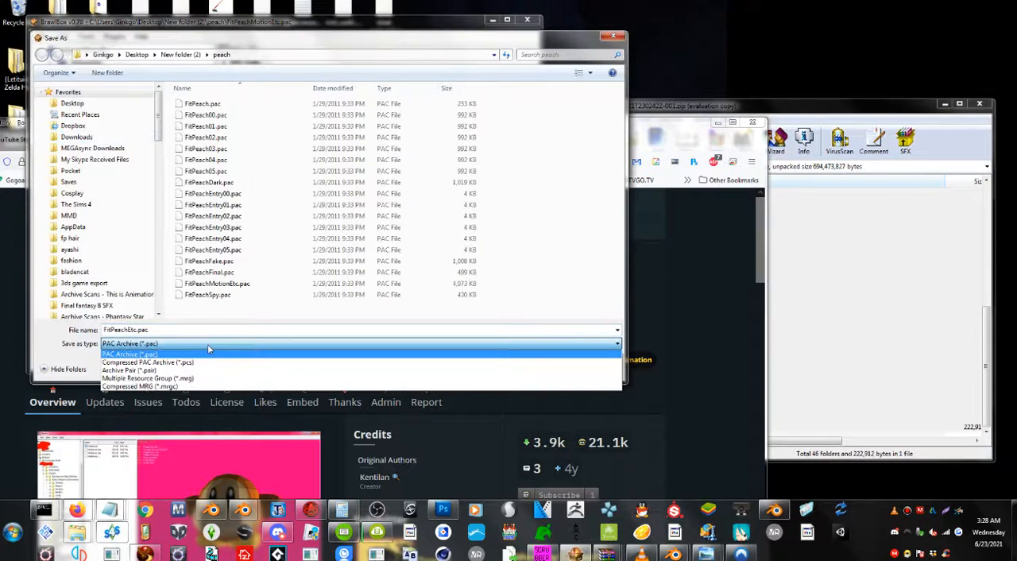
key("Return")
key("Return")
Check the file types offered for exporting the FitPeachMotion archive without saving it.
left_click(94, 307)
right_click(94, 310)
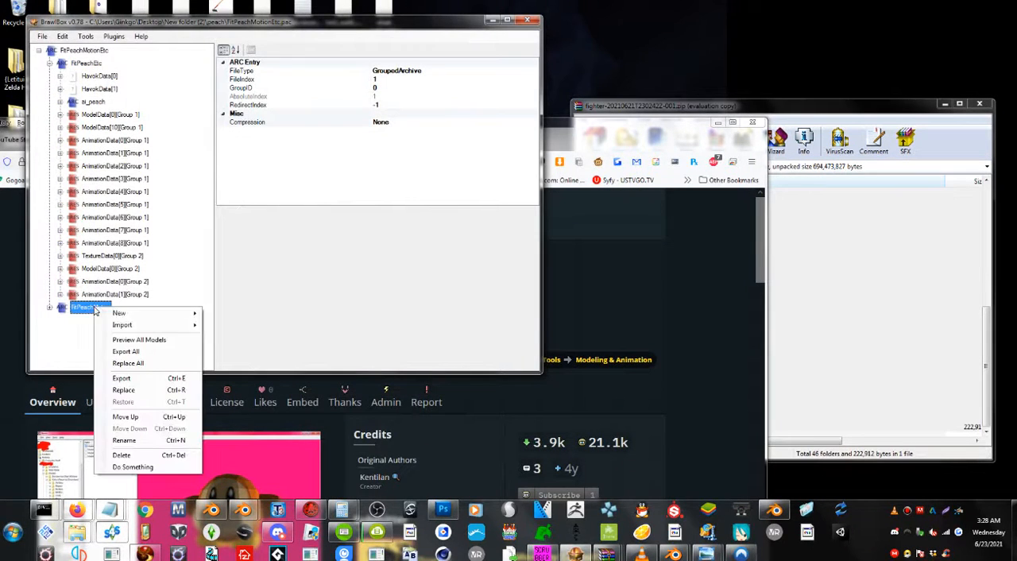
left_click(127, 378)
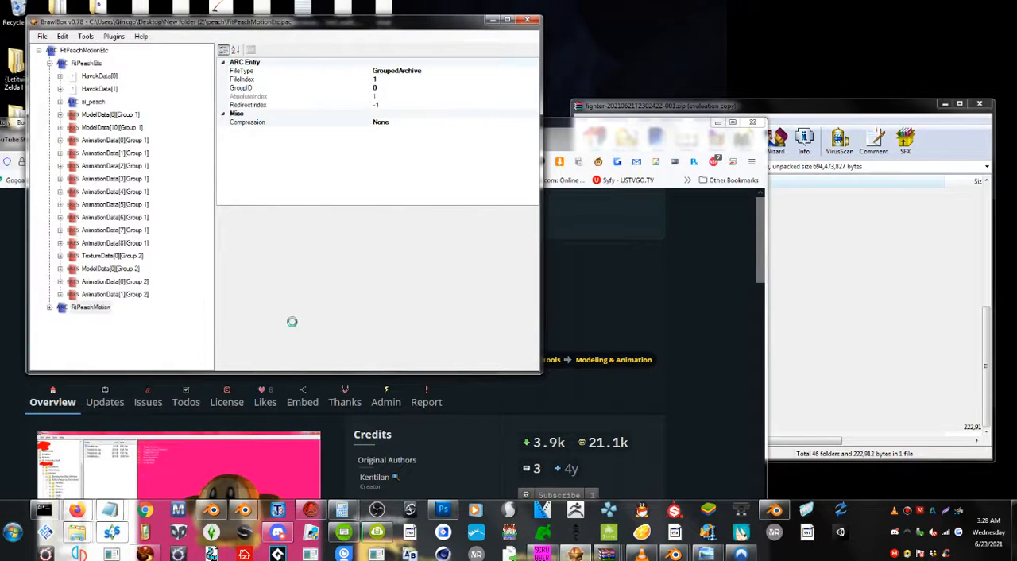
left_click(243, 347)
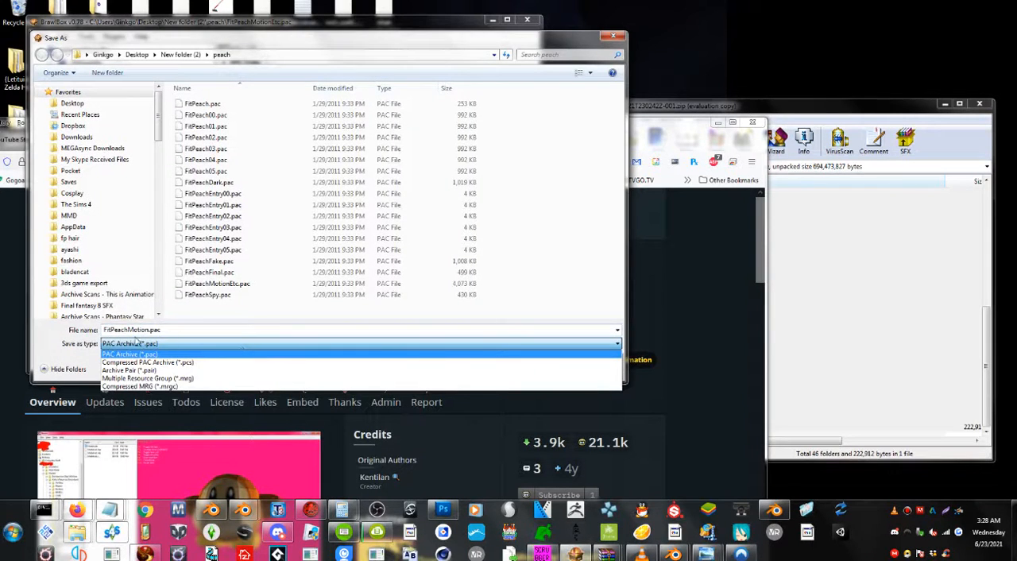
key("Return")
key("Return")
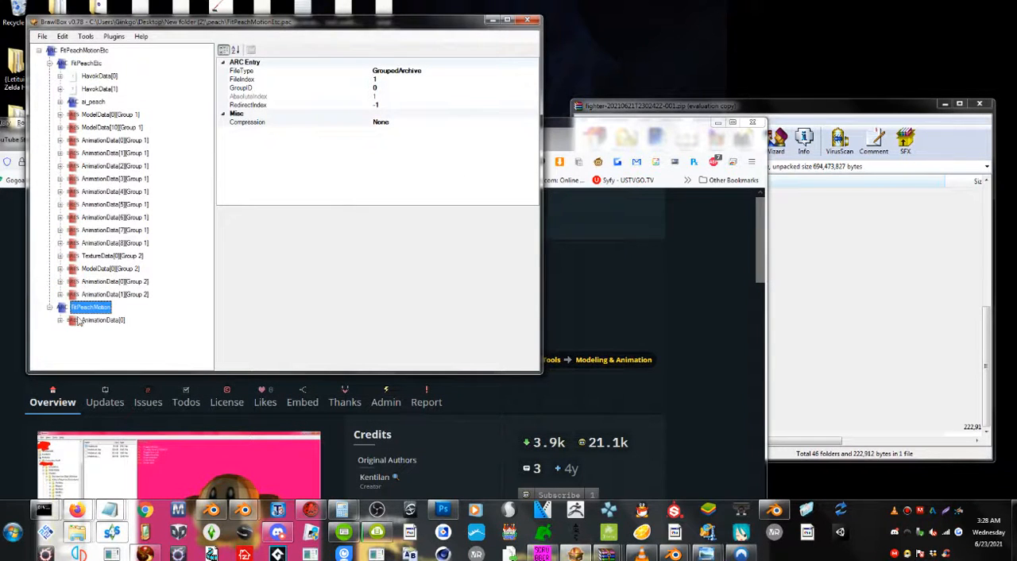
Export AnimationData[0] from the FitPeachMotion archive to the peach folder as AnimationData[0].brres, copying the folder's path.
left_click(79, 320)
right_click(79, 318)
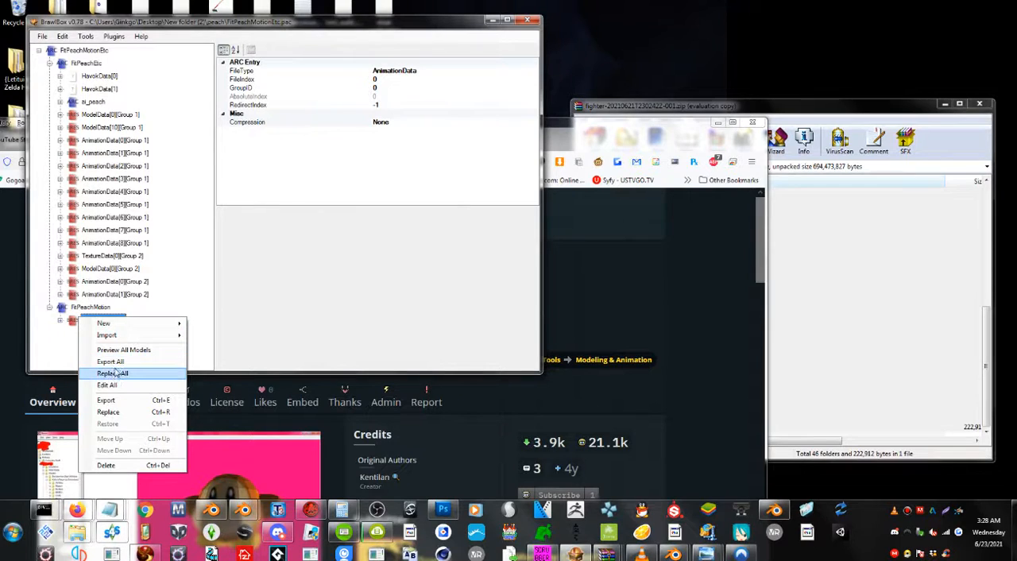
left_click(70, 320)
left_click(60, 320)
right_click(87, 308)
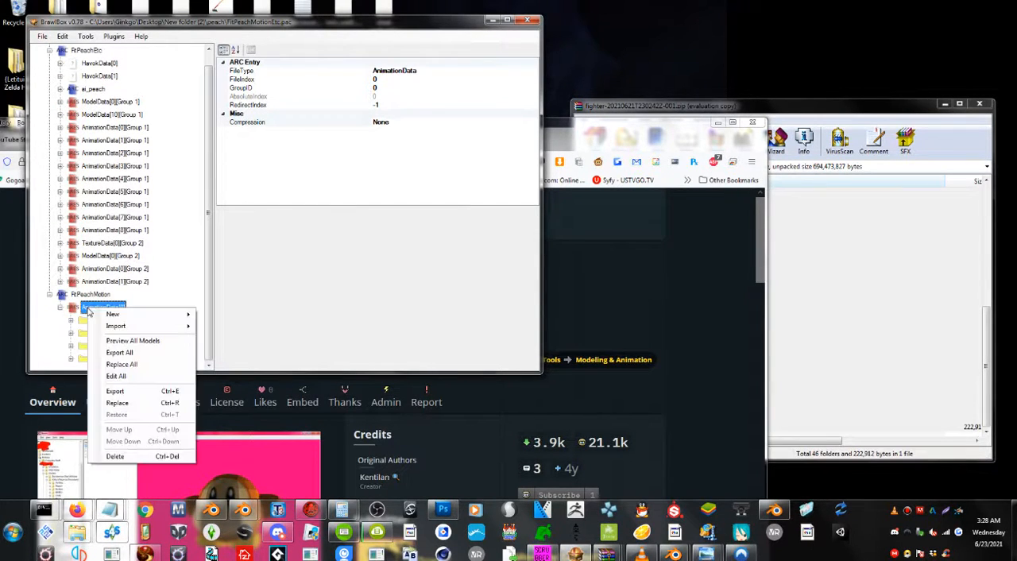
left_click(116, 391)
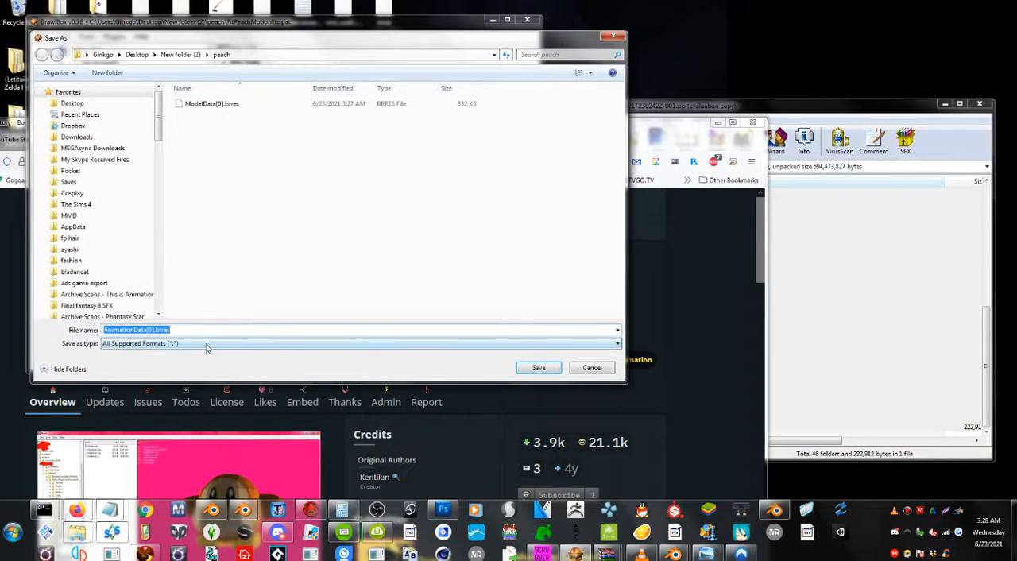
left_click(254, 55)
key("ctrl+c")
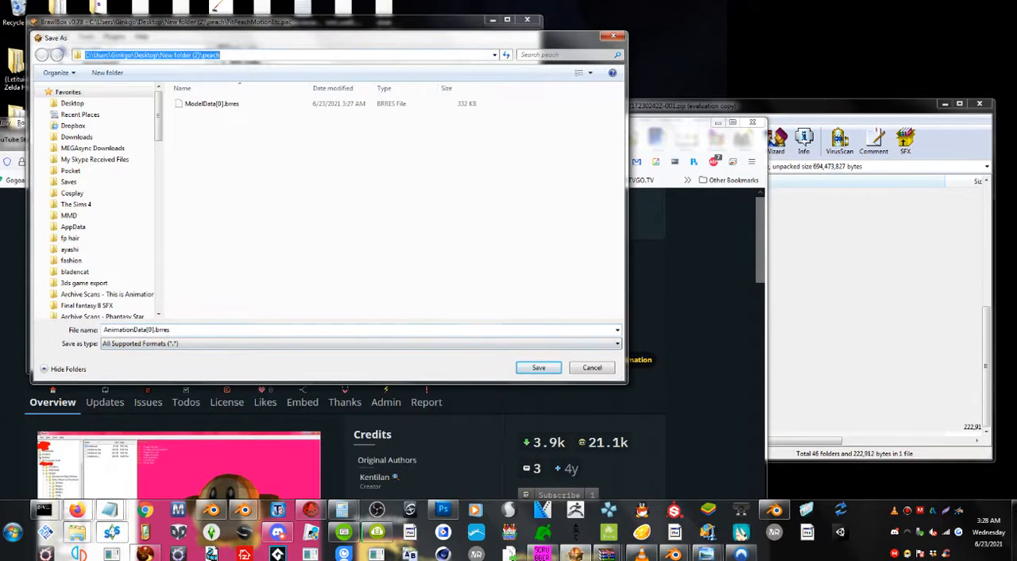
right_click(139, 55)
left_click(216, 79)
left_click(539, 367)
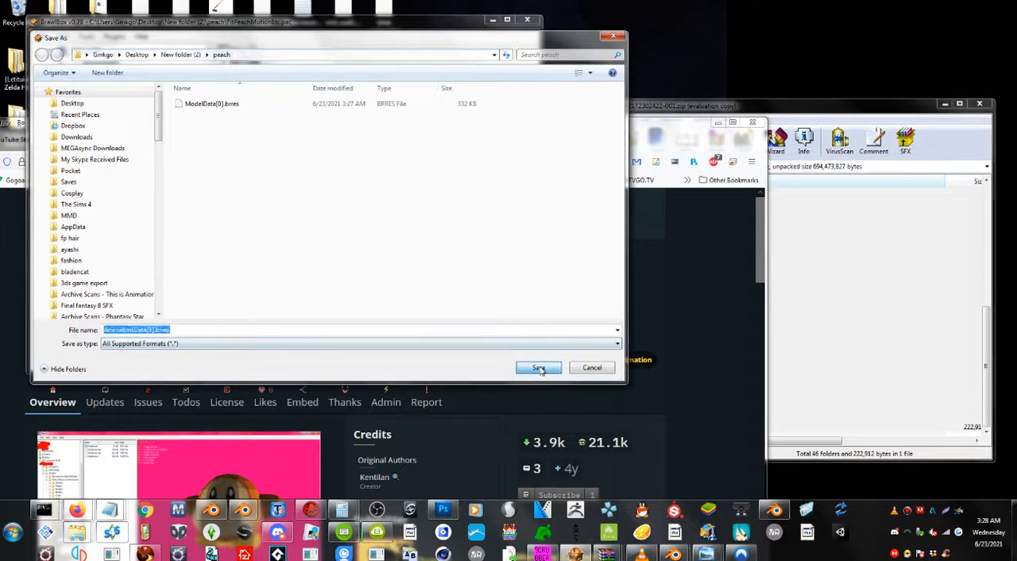
Minimize the BrawlBox window and close the browser window showing the BRRES Viewer page.
left_click(491, 20)
left_click_drag(468, 132, 392, 72)
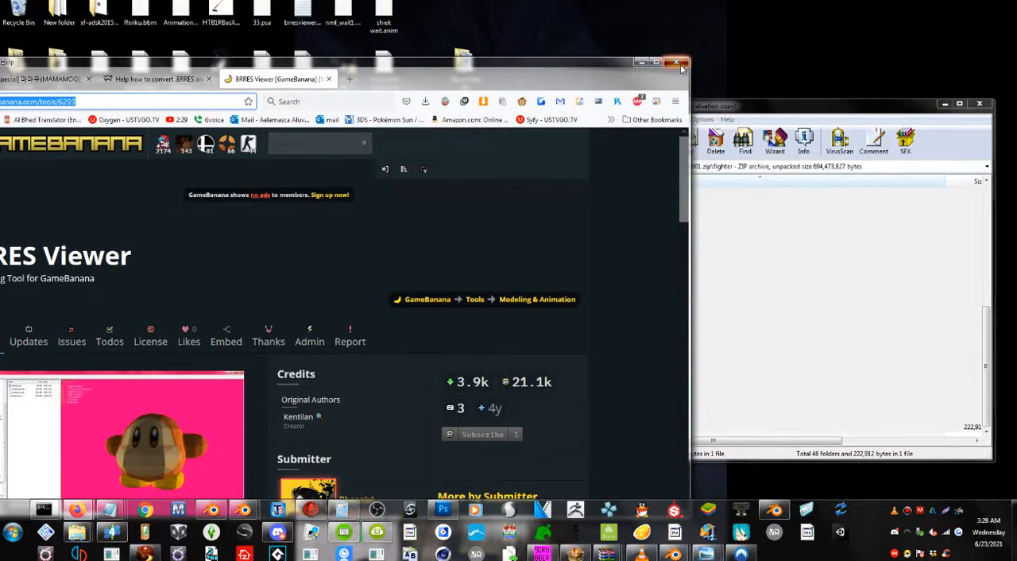
left_click(678, 64)
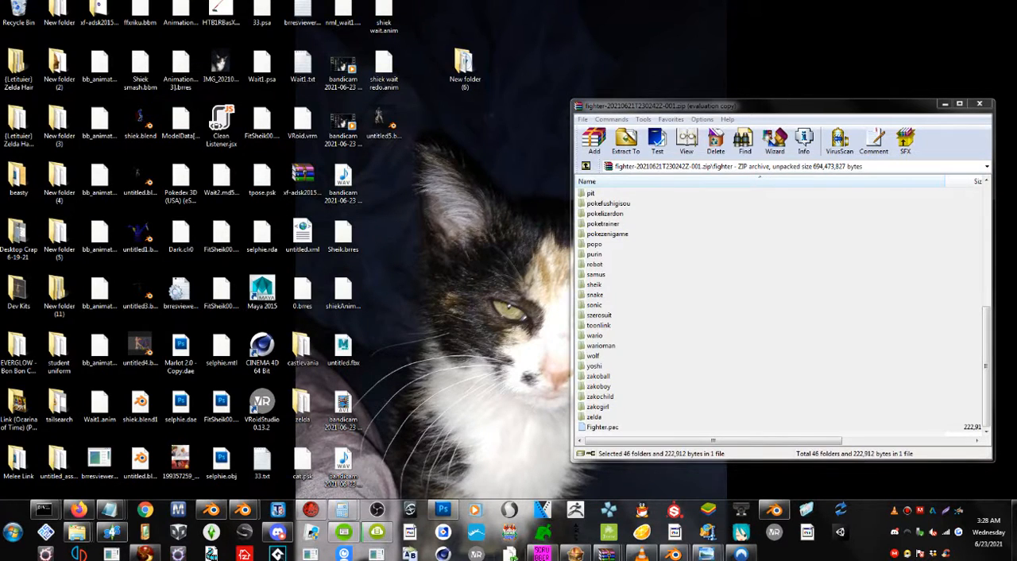
Switch to BRRES Viewer and arrange its Files window beside a narrowed viewer window.
left_click(510, 553)
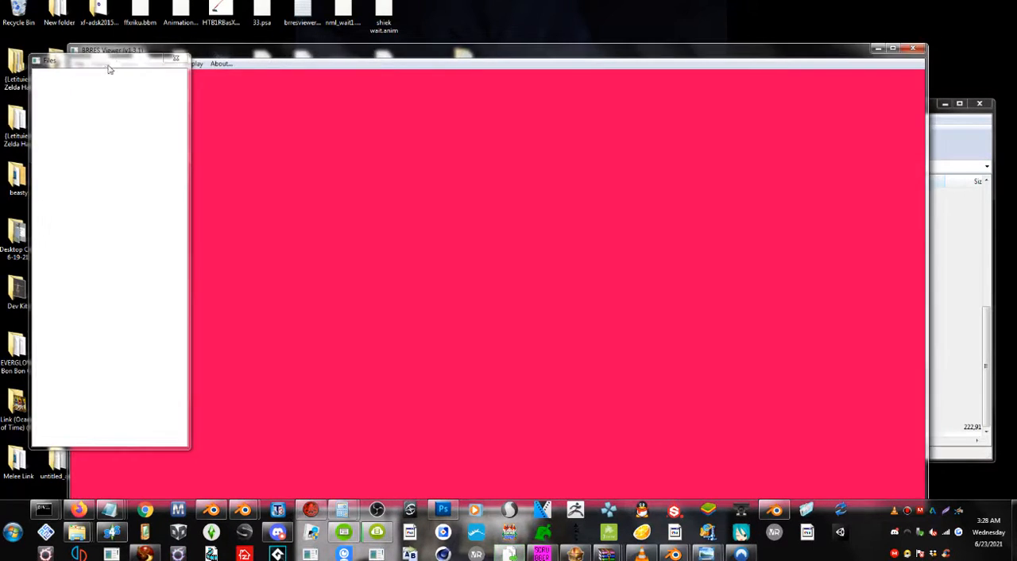
left_click_drag(69, 76, 274, 90)
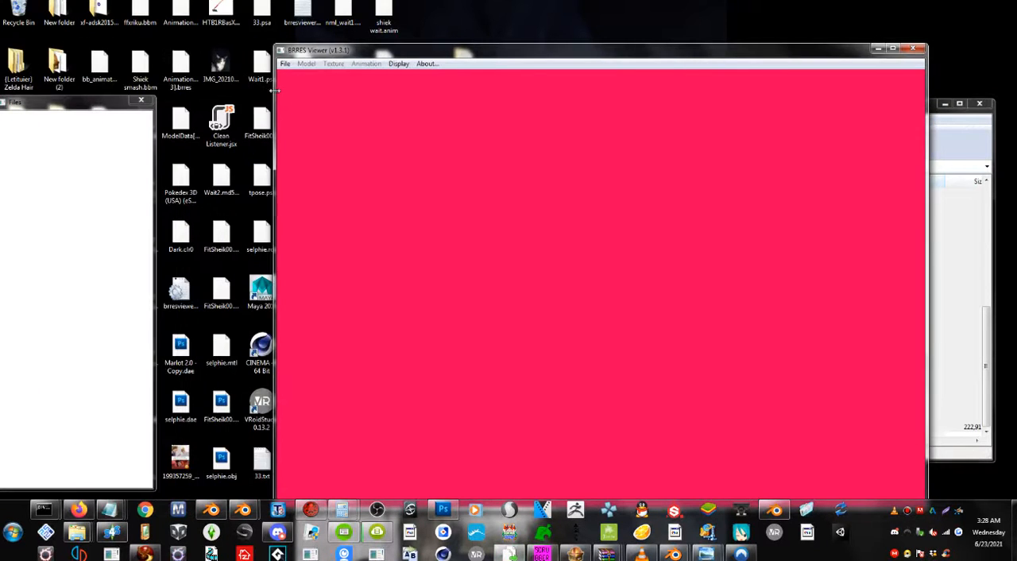
left_click_drag(68, 104, 168, 101)
Open AnimationData[0].brres from the peach folder using the copied folder path.
left_click(284, 64)
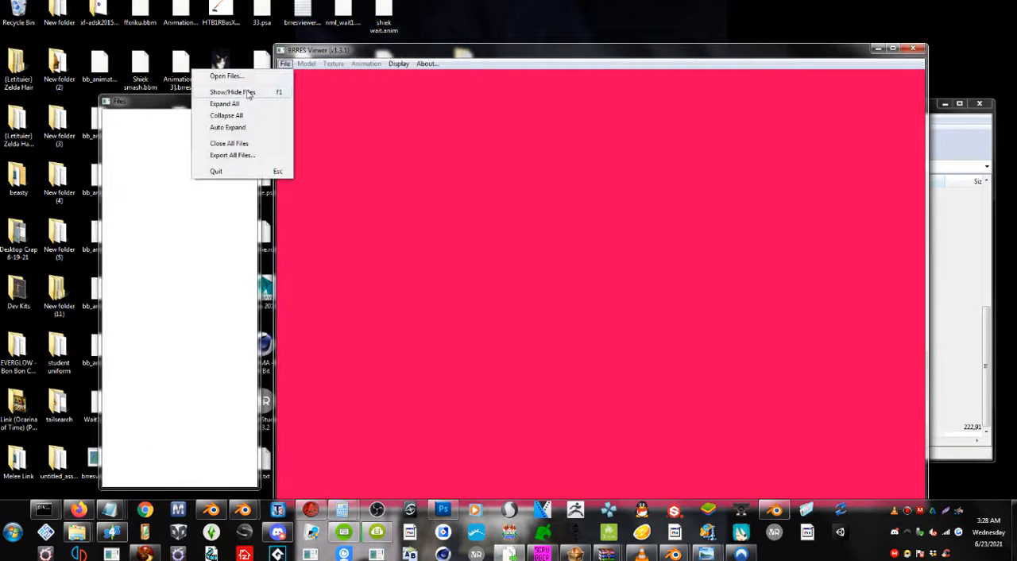
left_click(238, 76)
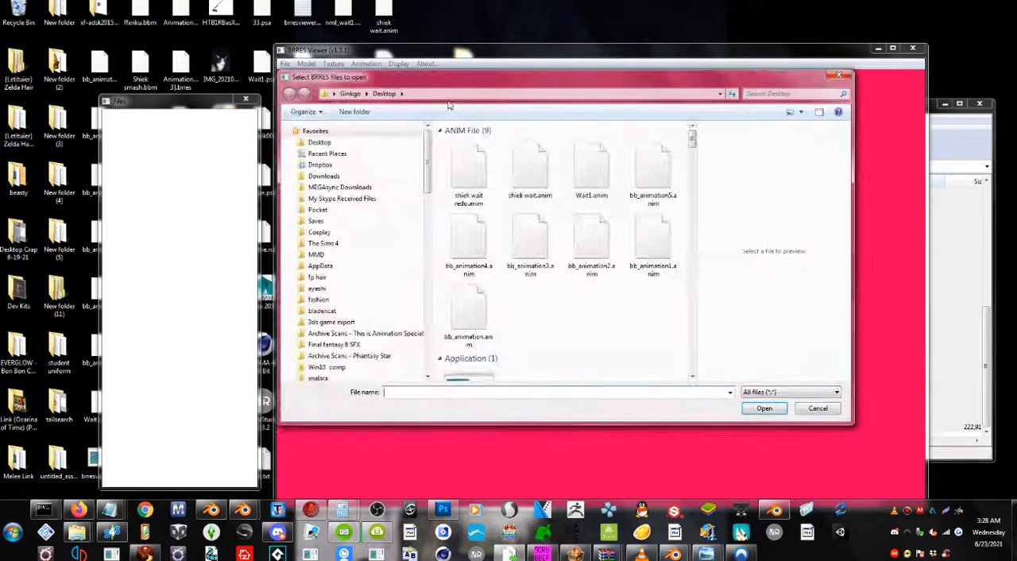
left_click(452, 95)
key("ctrl+v")
key("Return")
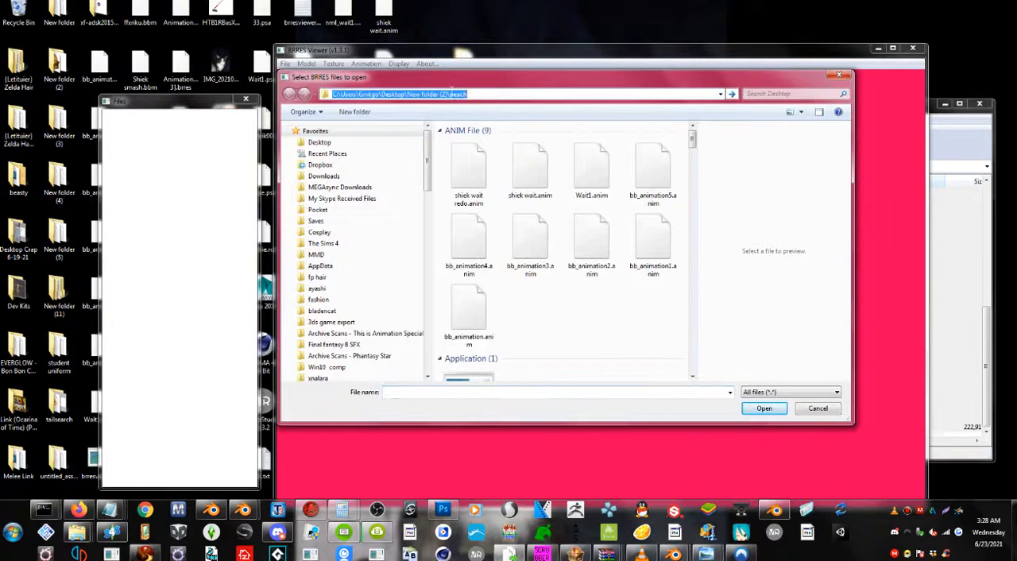
left_click(500, 144)
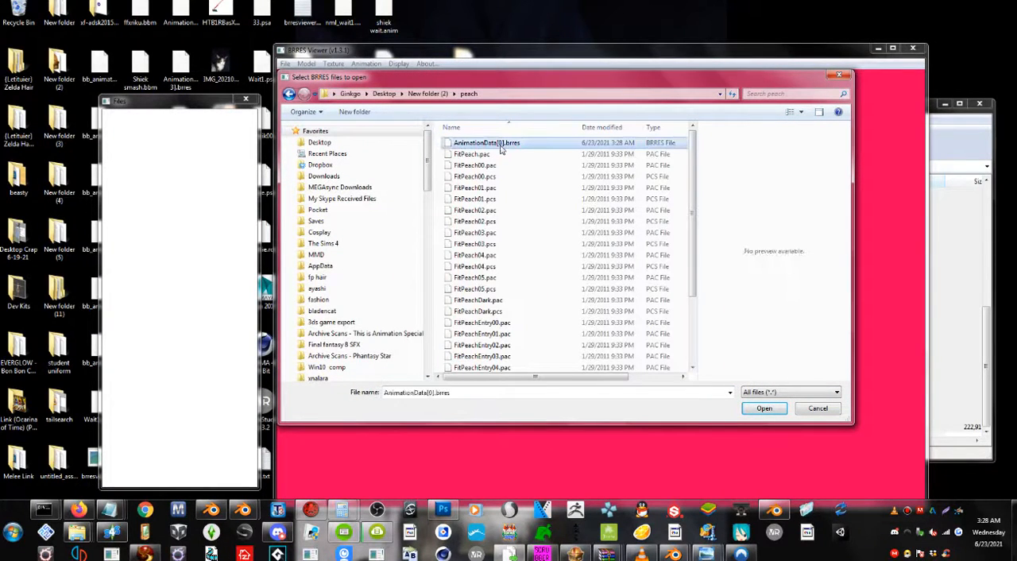
left_click(494, 154)
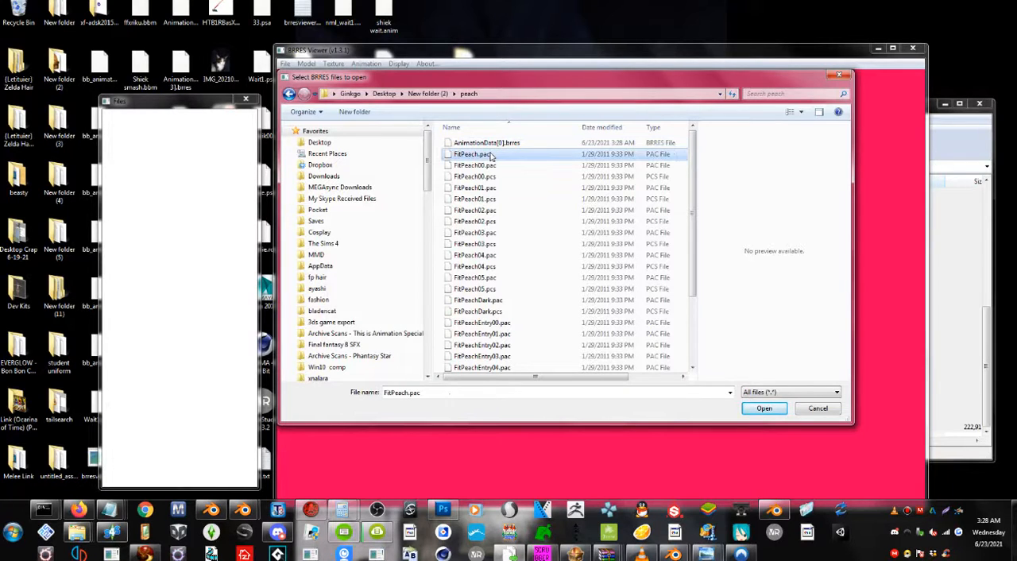
double_click(493, 144)
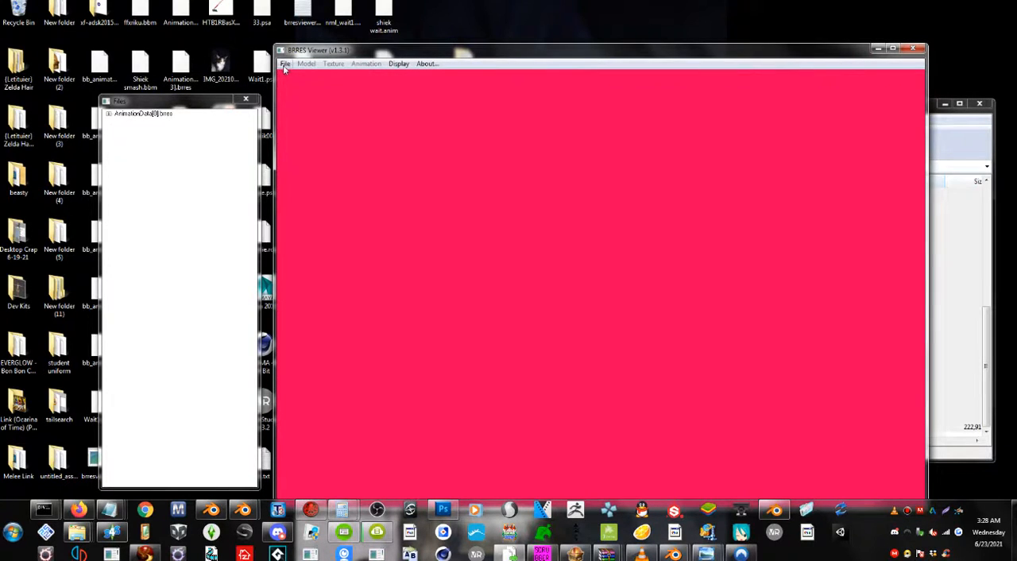
Group the peach folder's files by type and open ModelData[0].brres alongside the animation data.
left_click(284, 65)
left_click(266, 79)
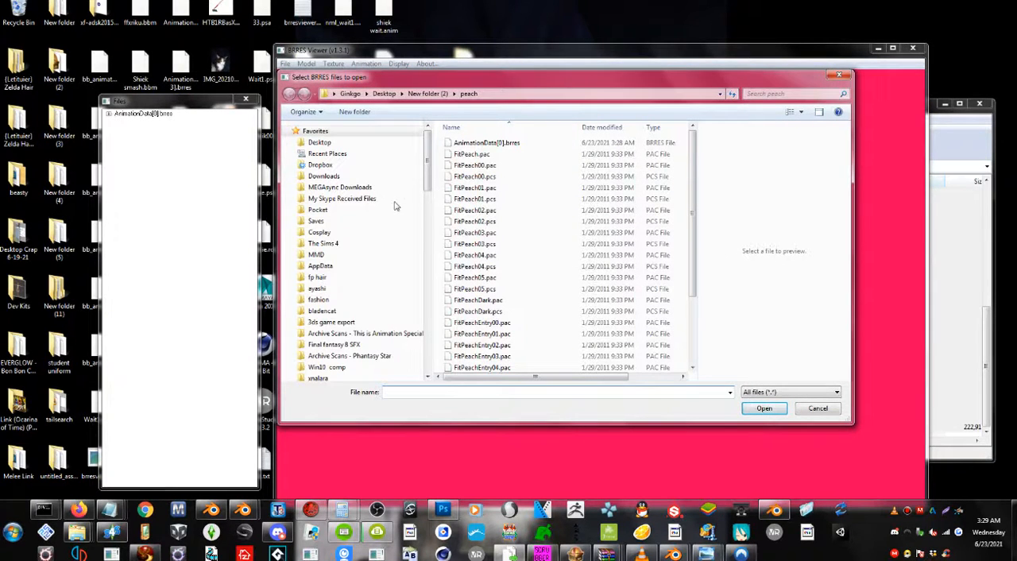
right_click(437, 190)
mouse_move(372, 222)
left_click(245, 244)
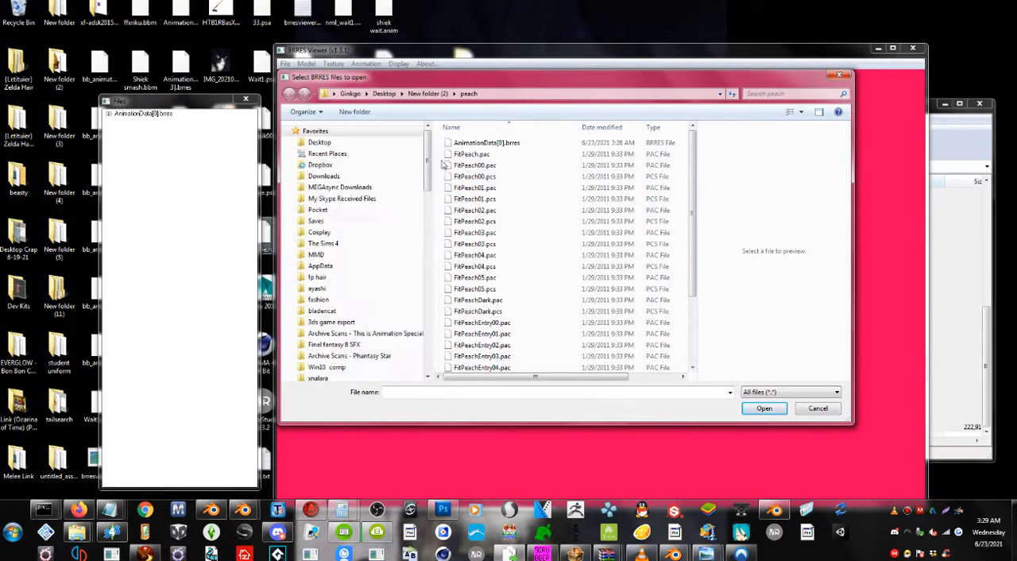
double_click(471, 171)
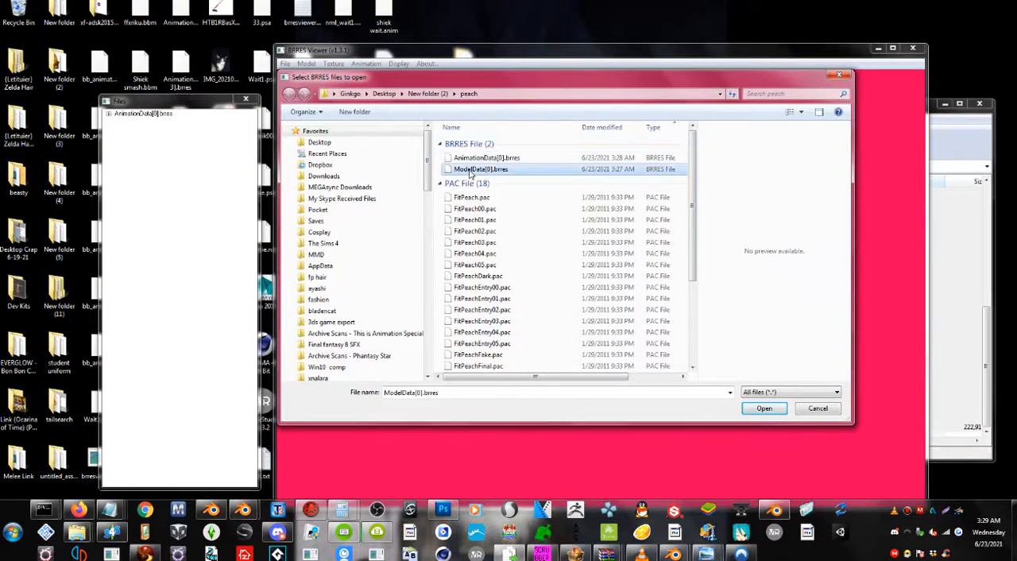
Display the FitPeach00 model from the 3DModels(NW4R) group of ModelData[0].brres.
double_click(118, 121)
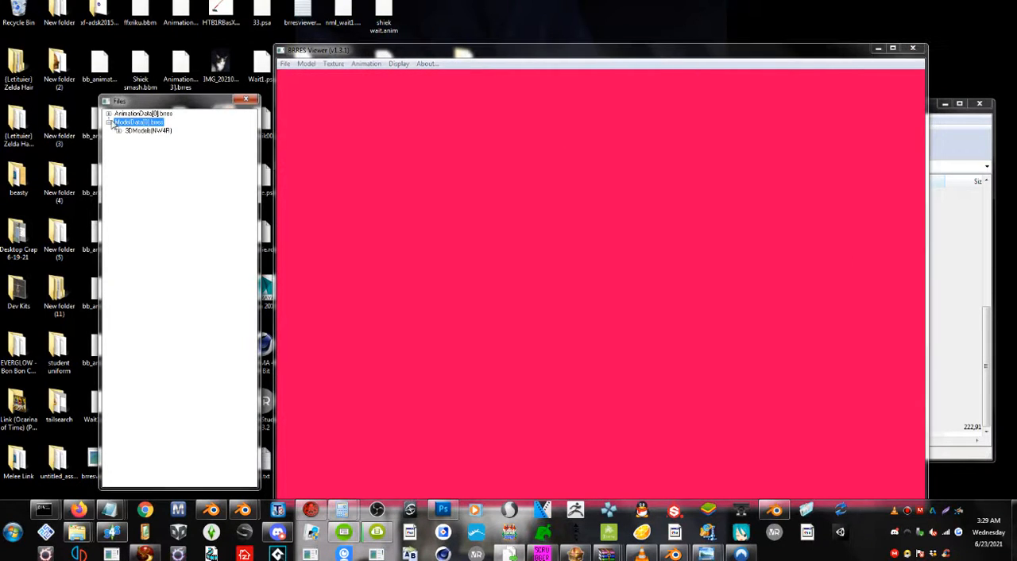
double_click(127, 131)
left_click(149, 139)
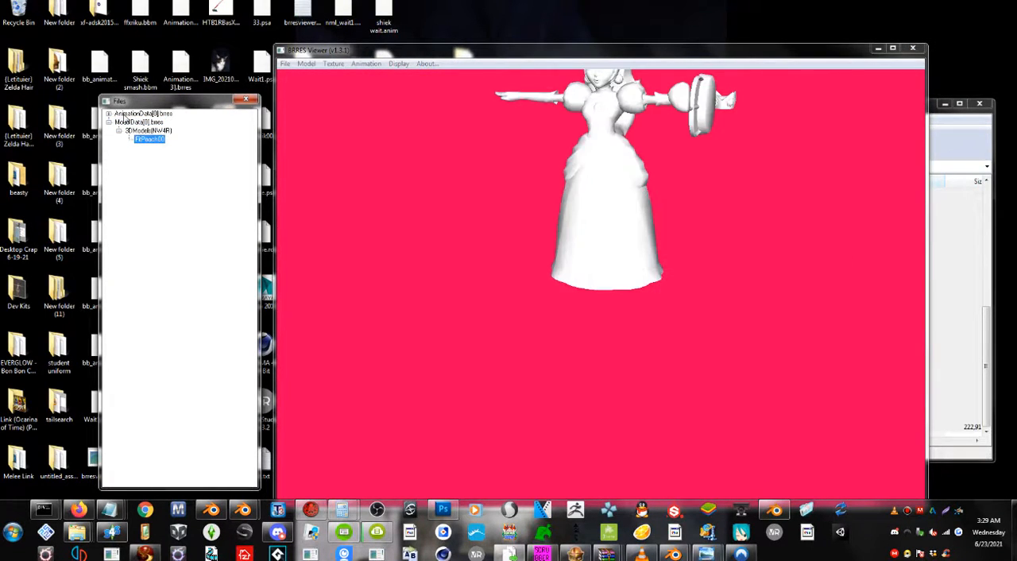
Play the Final animation from the AnmChr(NW4R) group of AnimationData[0].brres on the model.
left_click(109, 115)
left_click(118, 123)
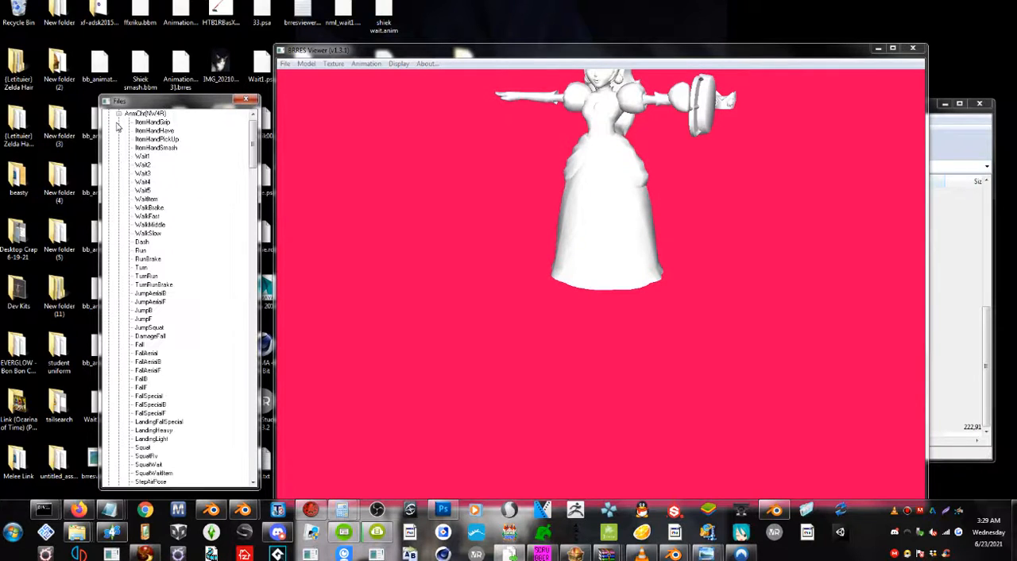
scroll(163, 252, "down", 5)
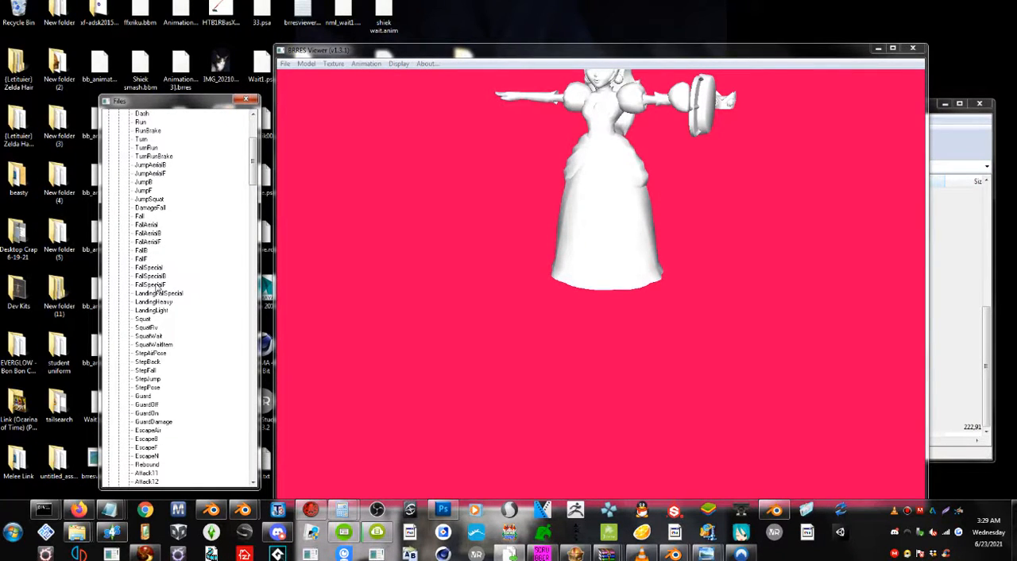
scroll(157, 289, "down", 20)
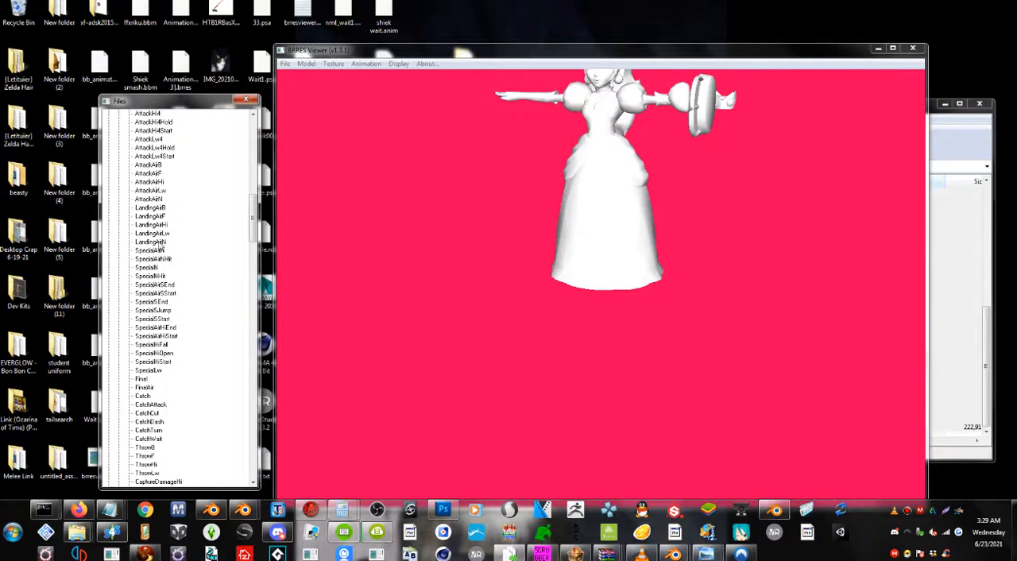
scroll(162, 247, "down", 3)
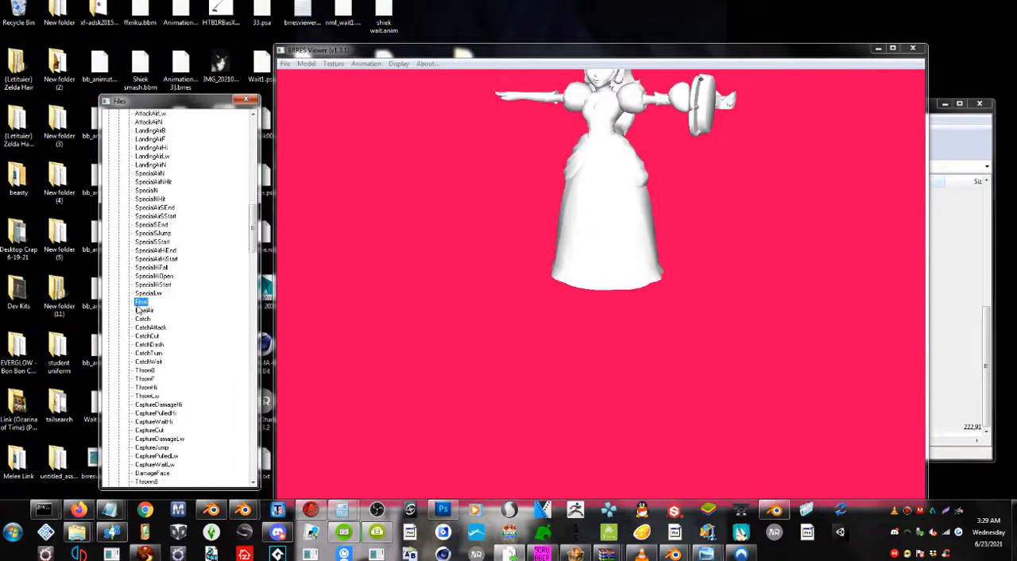
double_click(138, 305)
left_click(490, 224)
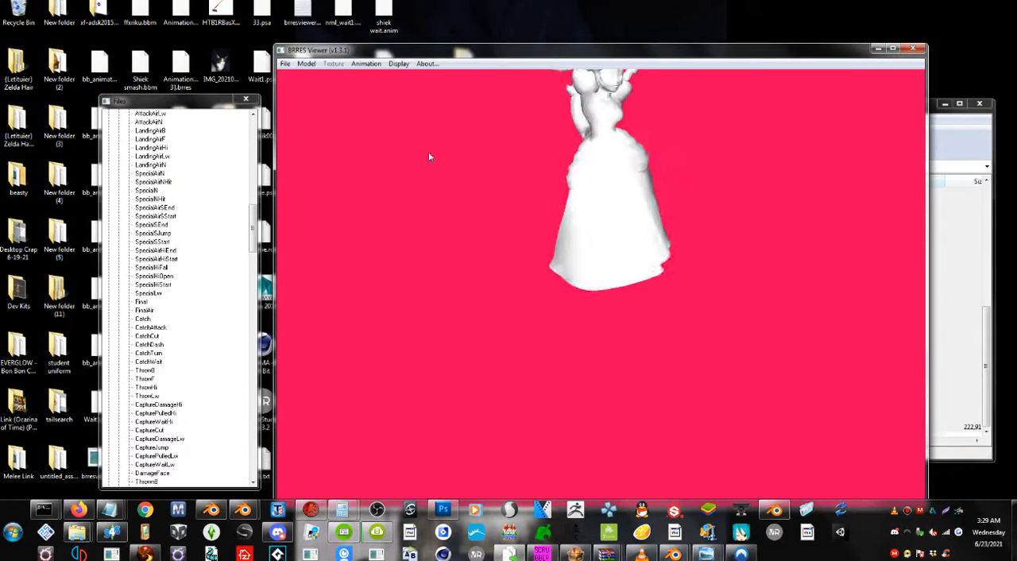
Export the loaded Final animation in PSA format to the peach folder as Final.psa.
left_click(366, 64)
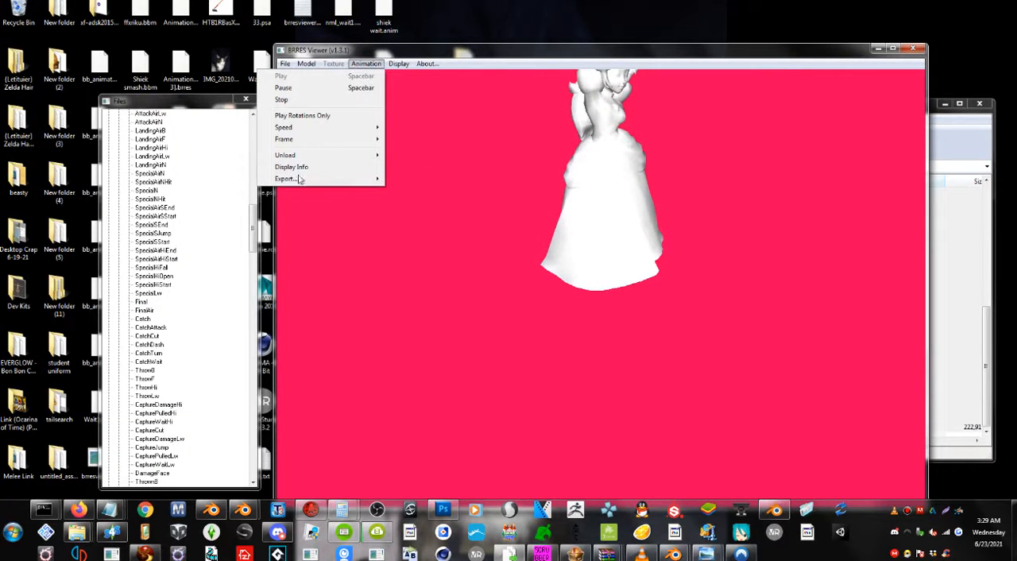
mouse_move(297, 181)
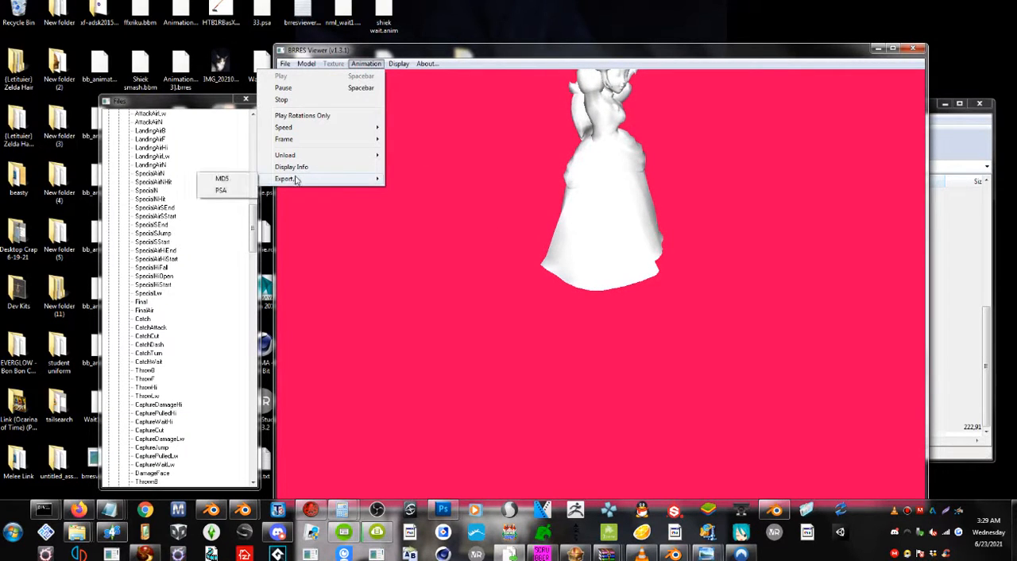
left_click(223, 191)
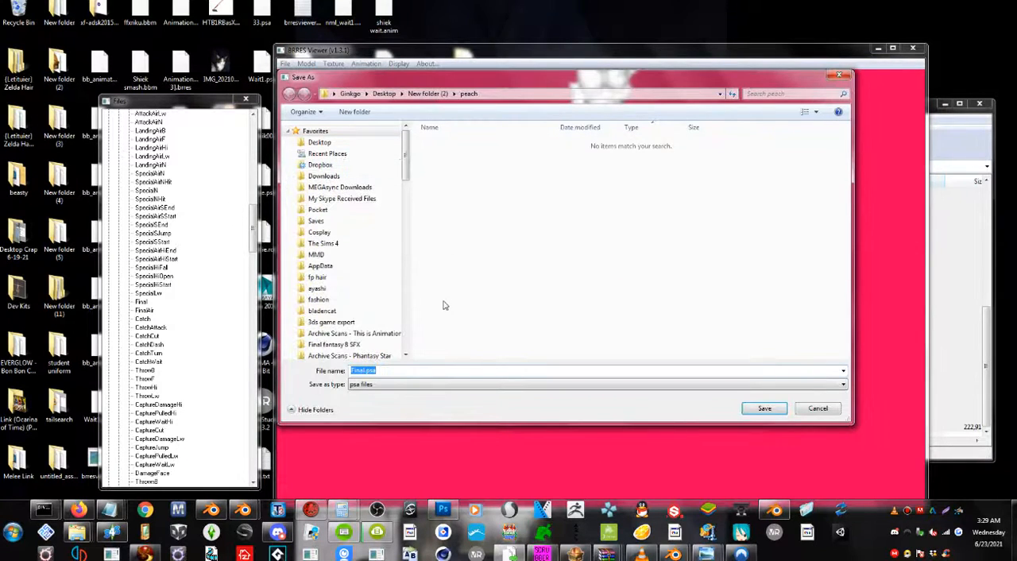
left_click(764, 408)
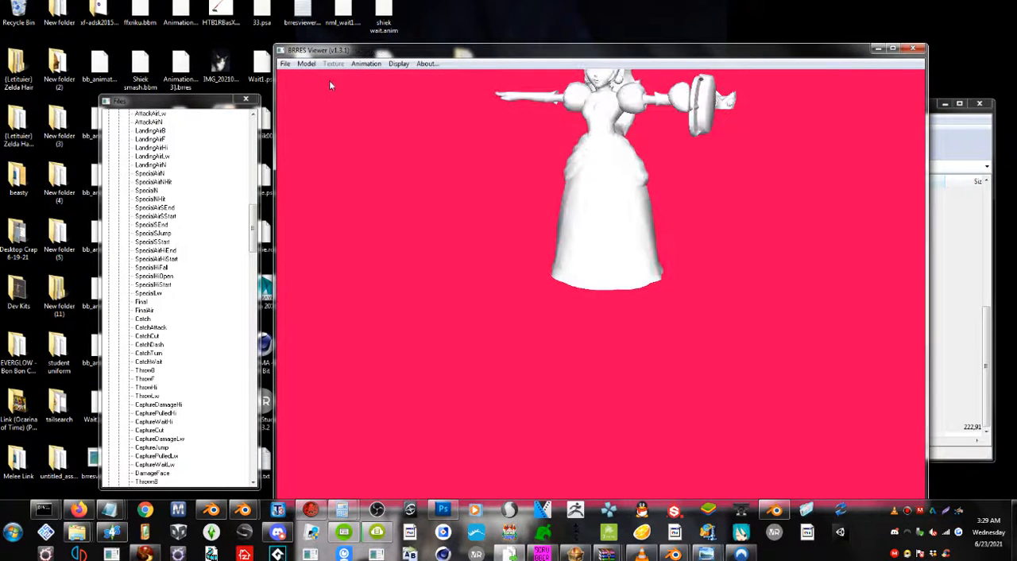
Export the displayed Peach model in PSK format to the peach folder as FitPeach00.psk.
left_click(306, 63)
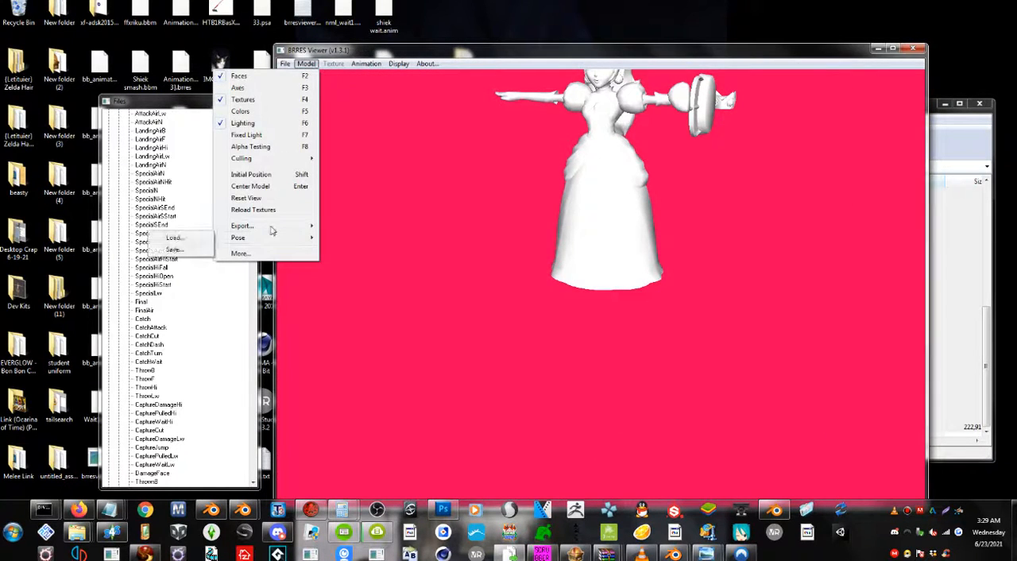
mouse_move(246, 224)
left_click(146, 240)
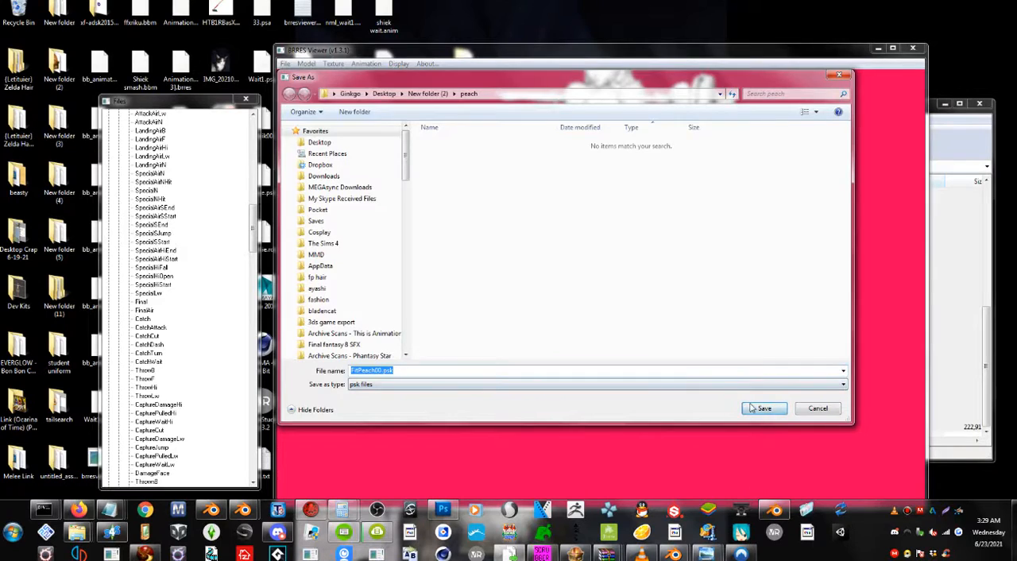
left_click(758, 409)
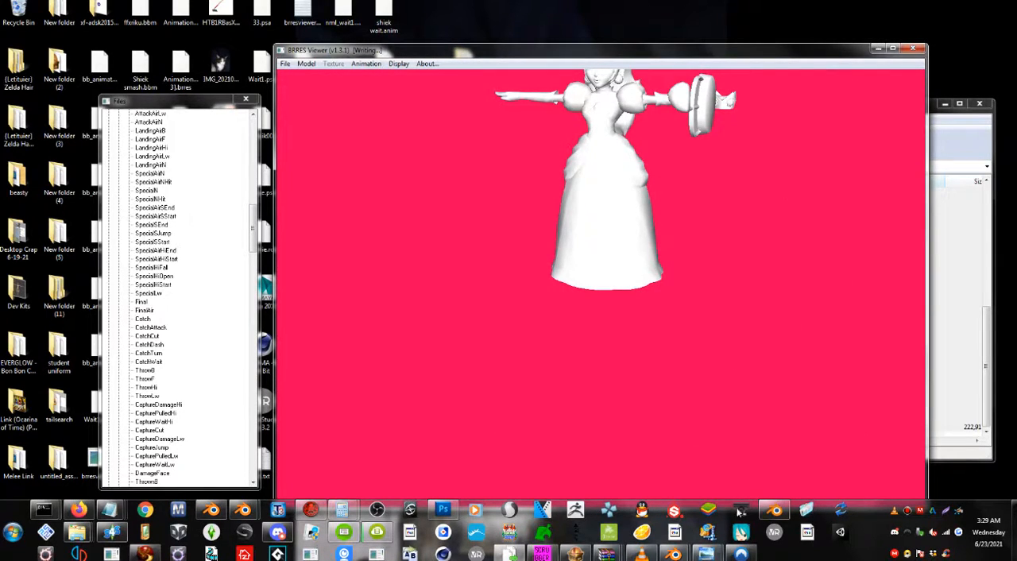
Switch to Blender and start a new General file, discarding the unsaved changes.
left_click(774, 509)
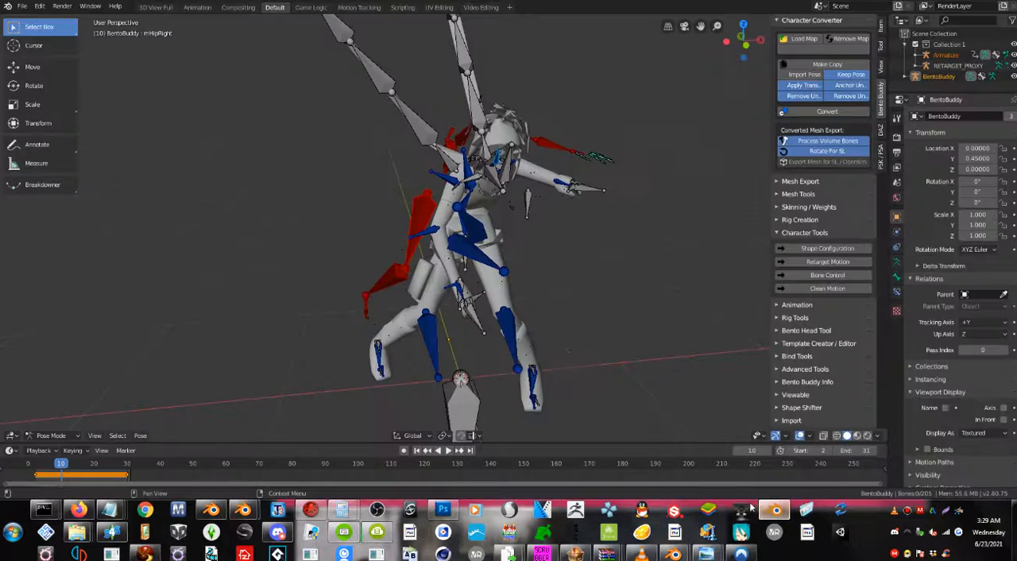
left_click(22, 6)
mouse_move(102, 21)
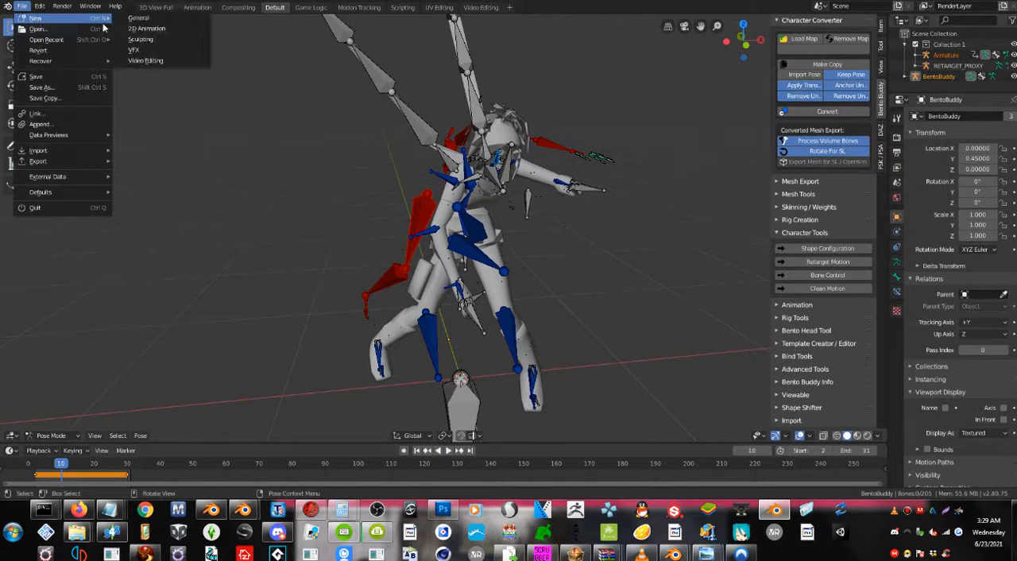
left_click(141, 18)
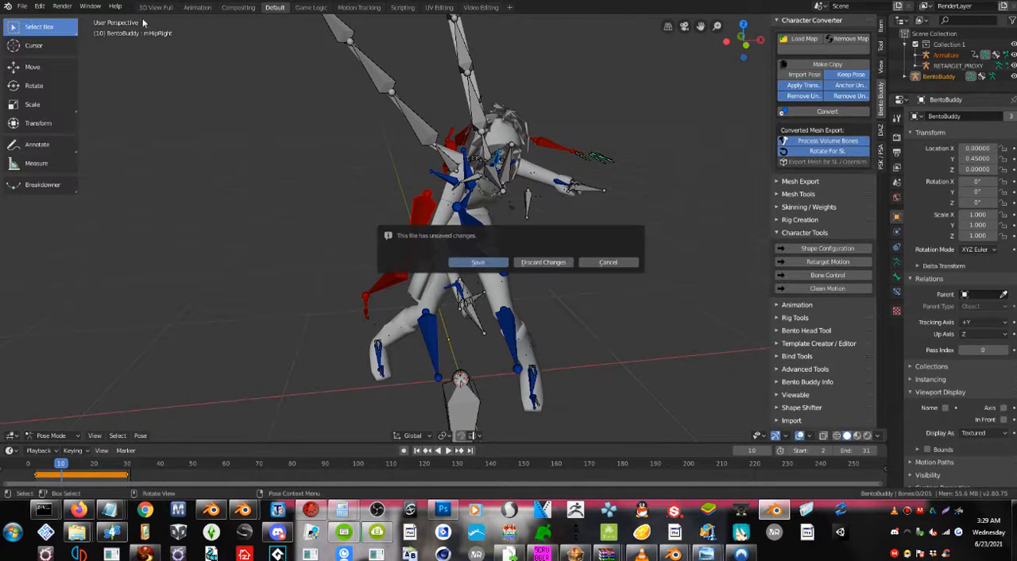
left_click(543, 267)
Import the skeleton mesh FitPeach00.psk from the peach folder.
left_click(23, 6)
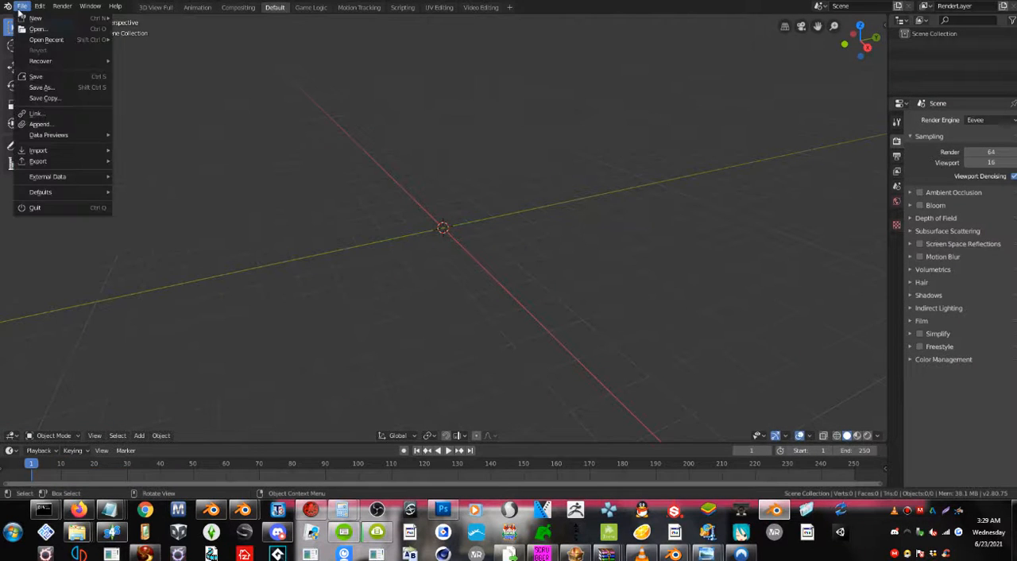
mouse_move(57, 153)
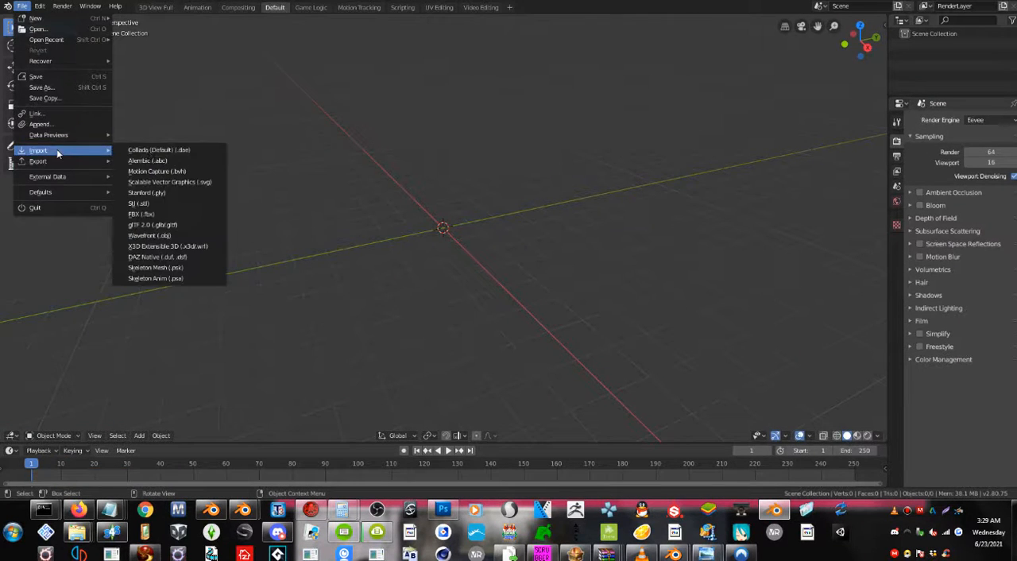
left_click(184, 268)
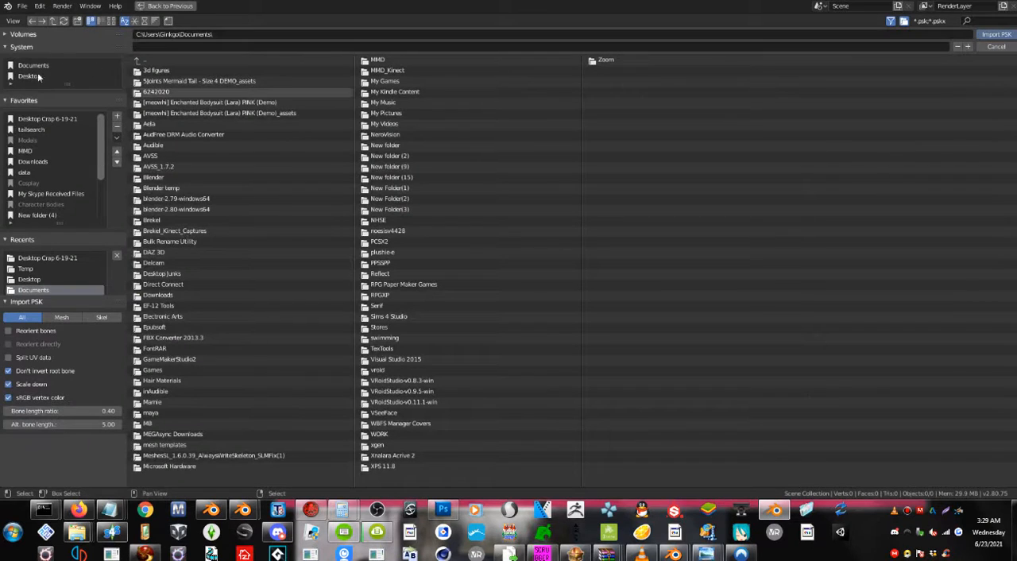
type("C:\\Users\\Ginkgo\\Desktop\\New folder (2)\\peach")
key("Return")
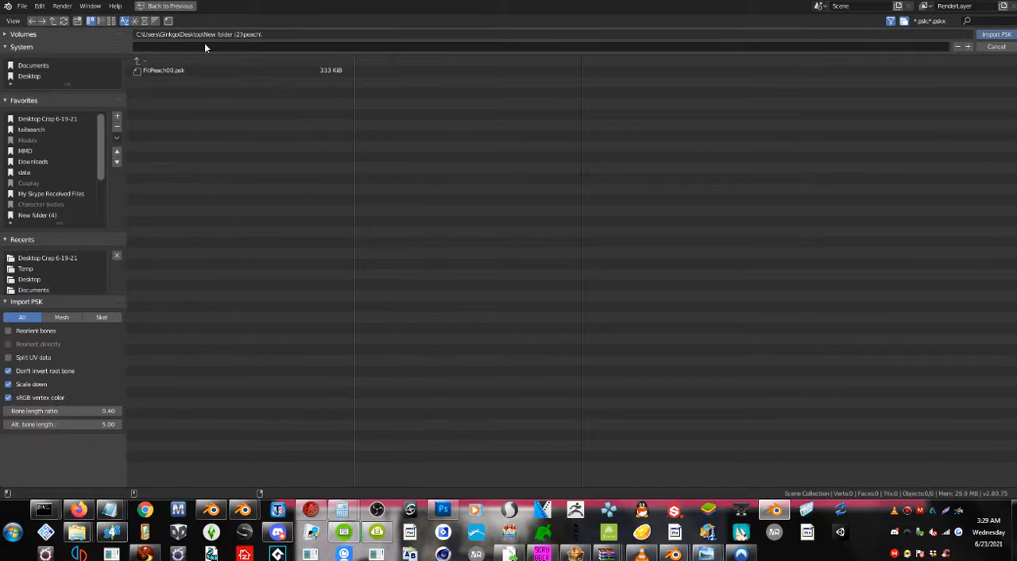
double_click(169, 72)
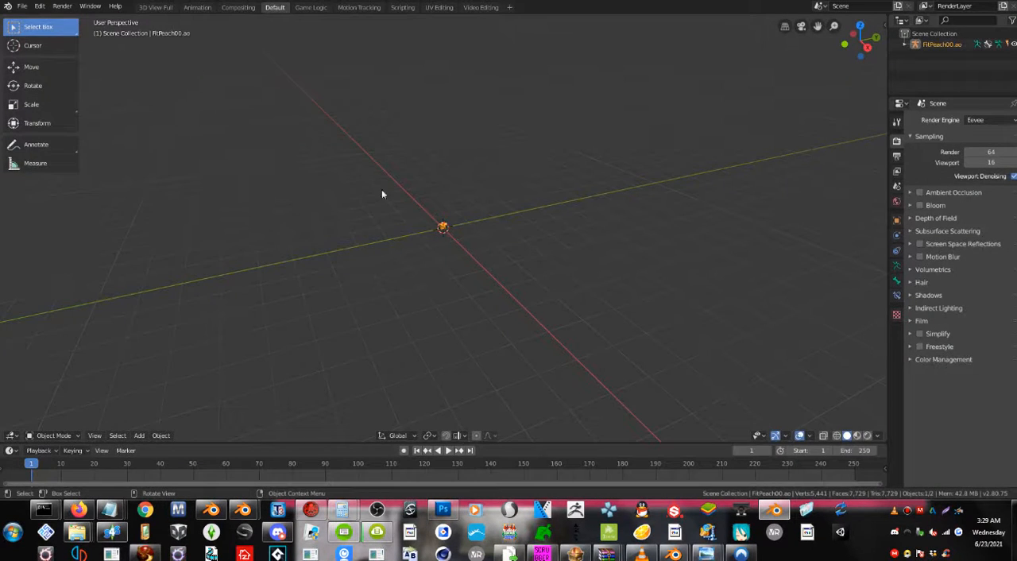
Scale up the imported Peach mesh and armature together to several times their size.
mouse_move(434, 237)
middle_mouse_down()
mouse_move(415, 231)
mouse_move(440, 228)
middle_mouse_up()
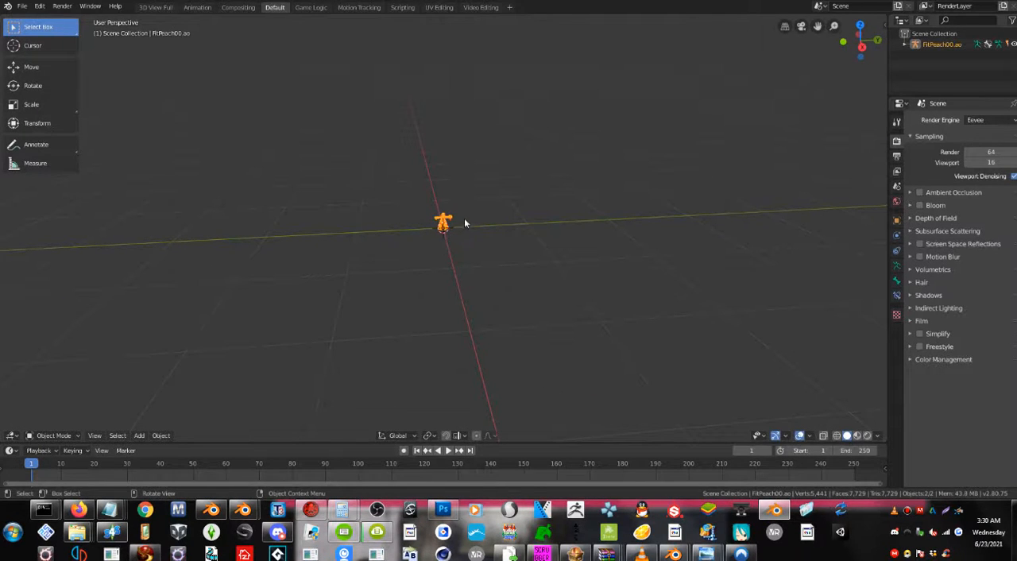
key("s")
left_click(608, 131)
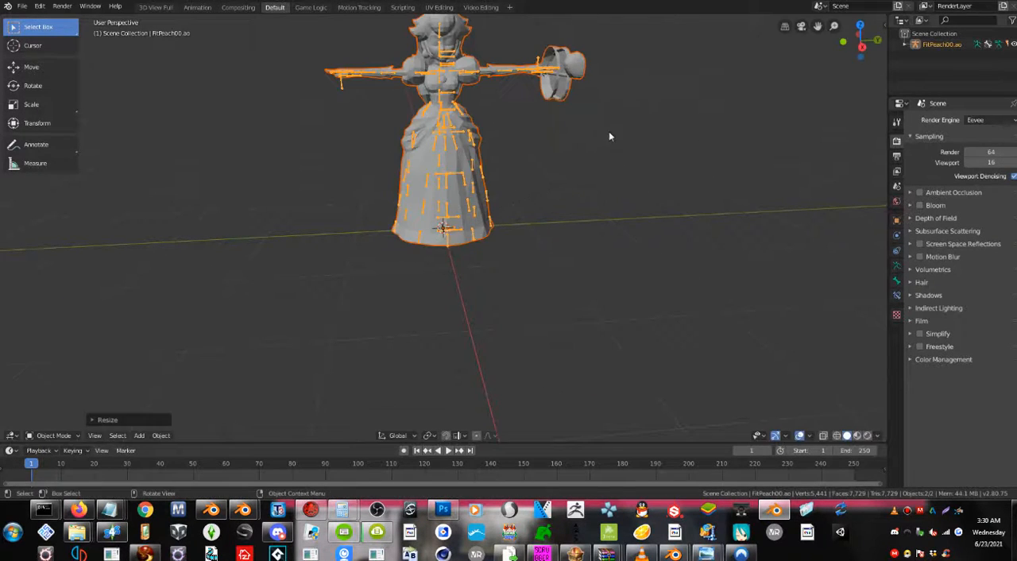
scroll(609, 131, "up", 1)
middle_click_drag(471, 141, 463, 170, "shift")
right_click(411, 161)
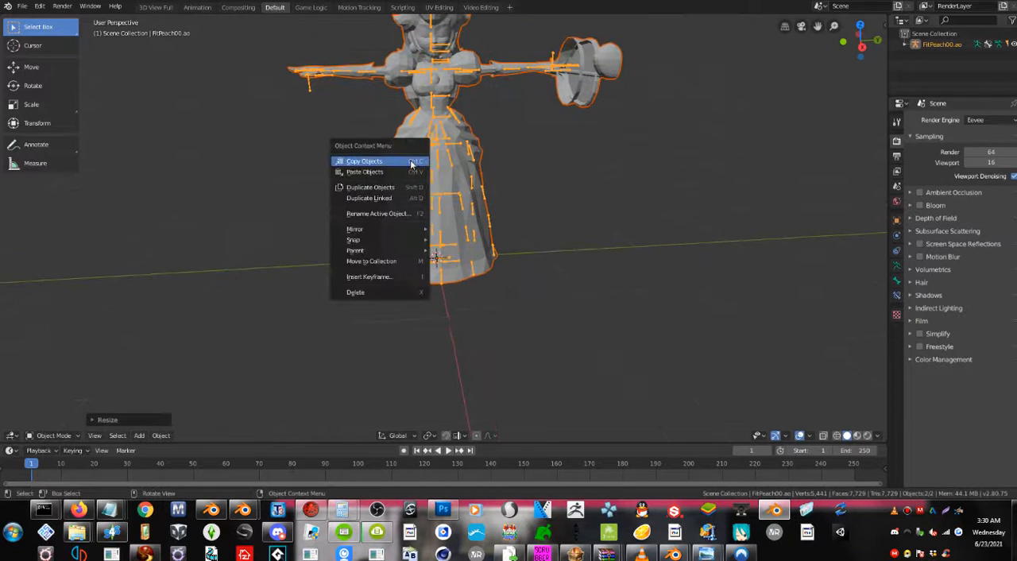
Convert all triangles of the Peach mesh to quads.
left_click(482, 155)
key("Tab")
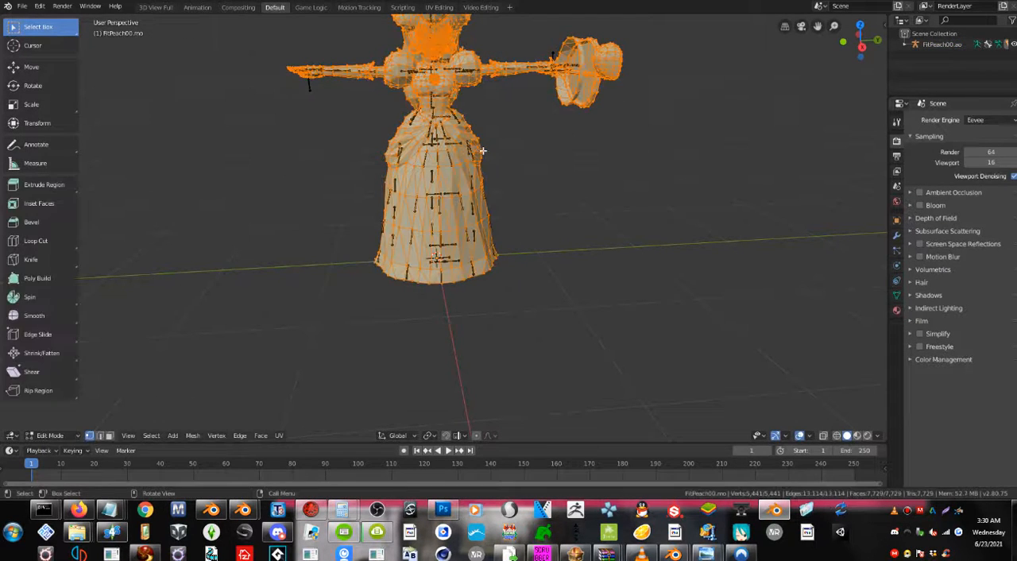
key("alt+a")
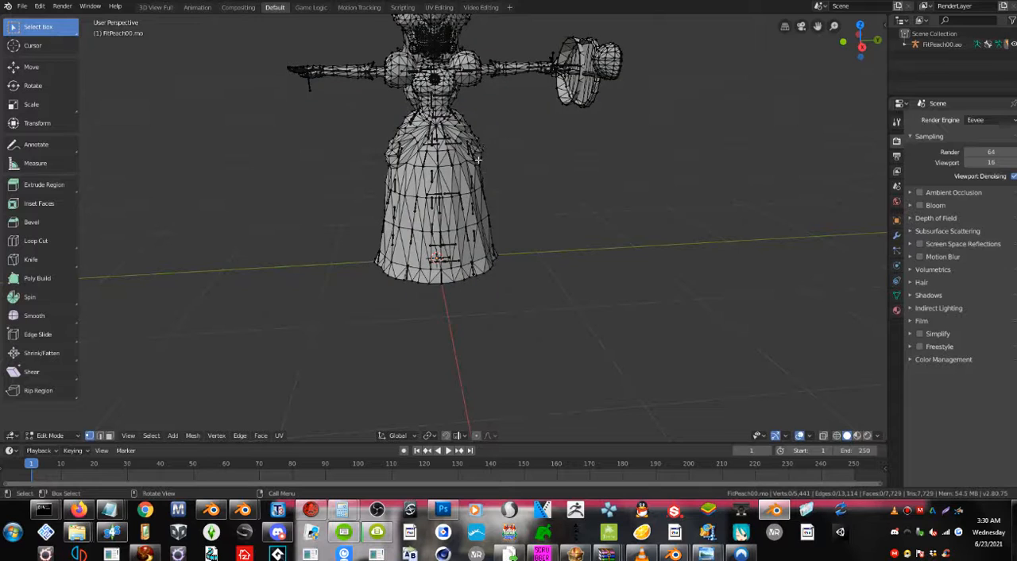
key("a")
key("alt+j")
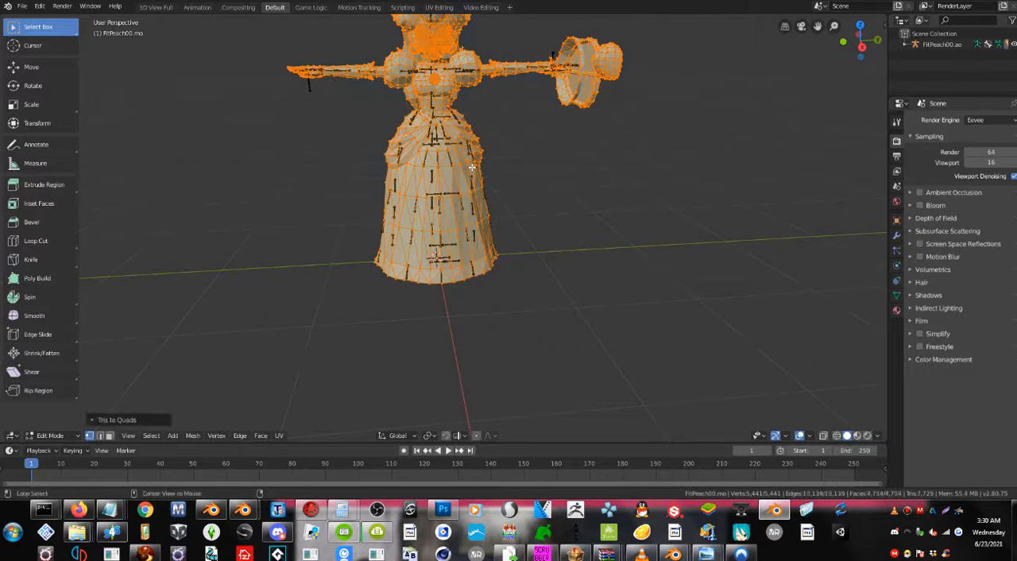
Separate the Peach mesh by material and select the dress piece in Object Mode.
key("p")
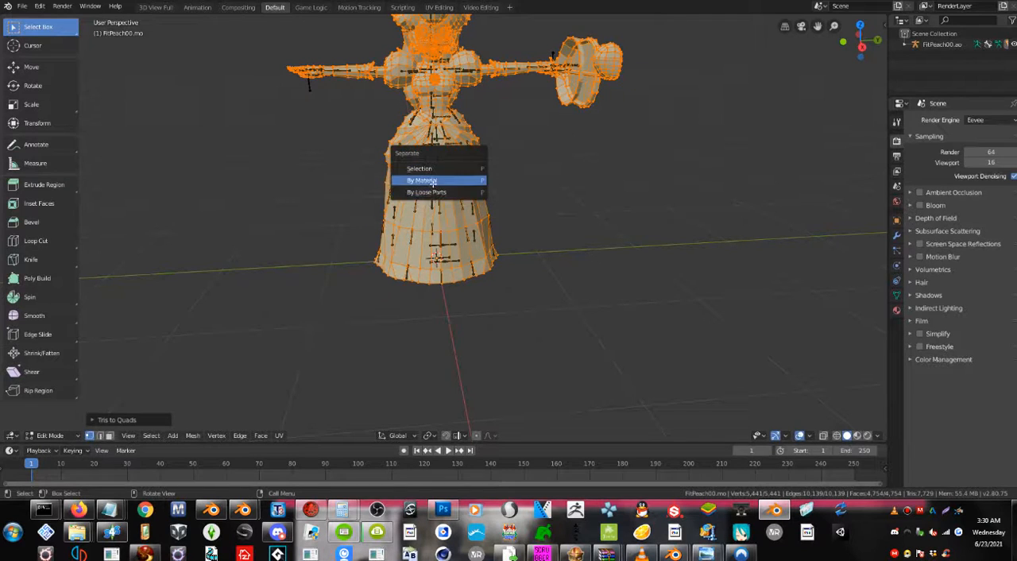
left_click(433, 181)
key("Tab")
right_click(479, 154)
key("Escape")
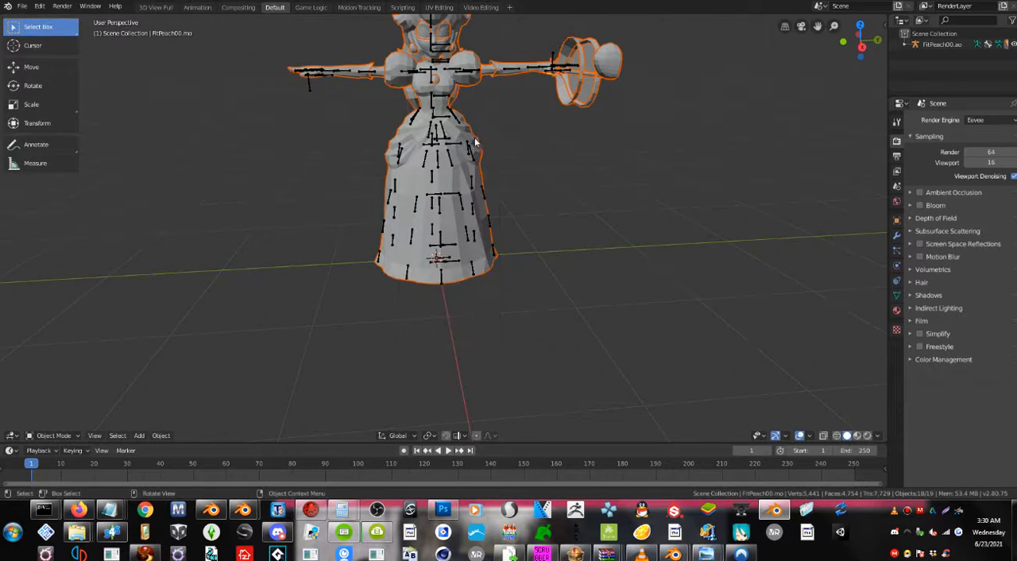
left_click(476, 147)
Try moving the dress piece away from the body and undo the move.
key("g")
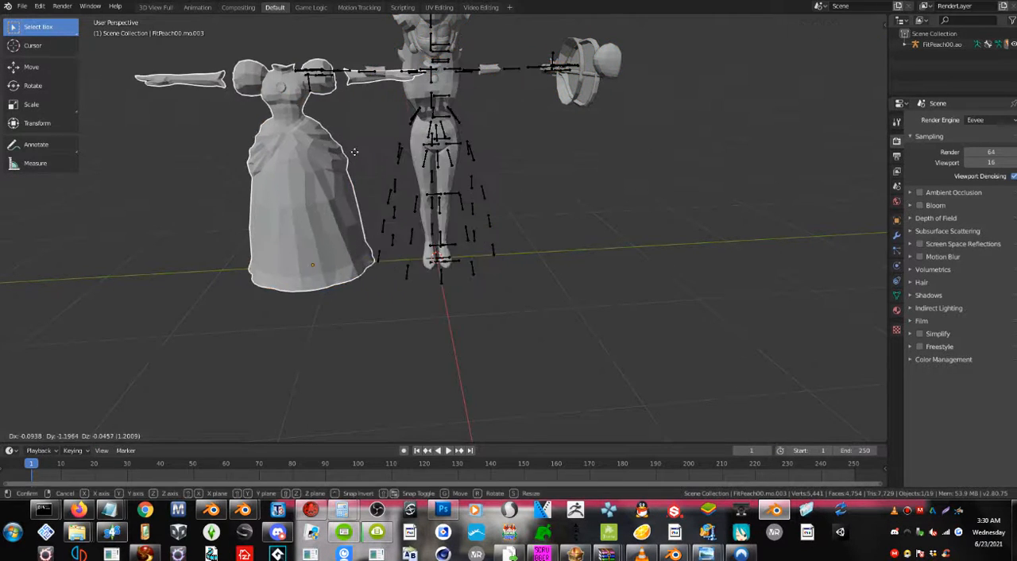
left_click(439, 183)
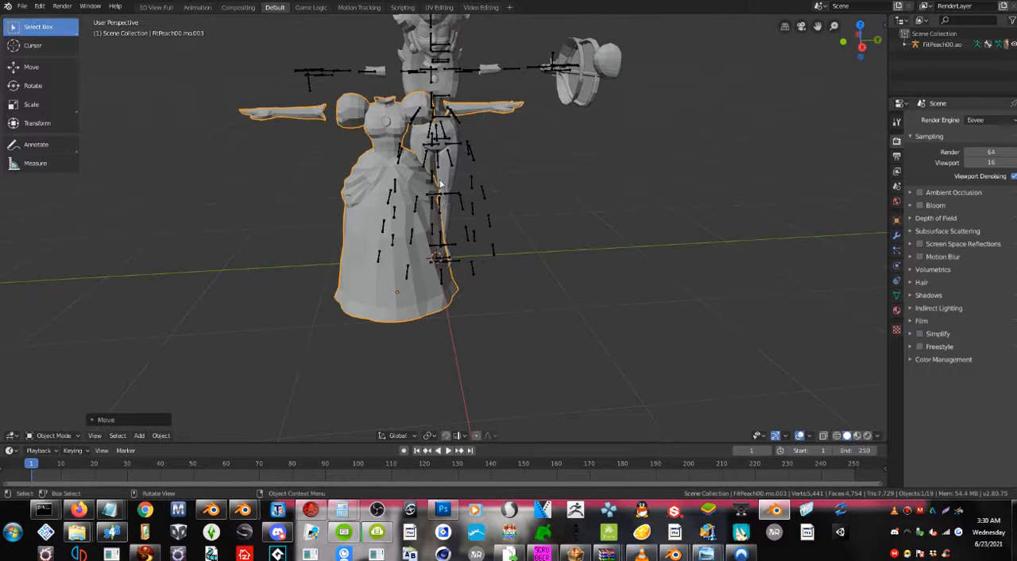
key("ctrl+z")
Delete the linked vertices of the long skirt and both hip drapes from the dress mesh.
key("Tab")
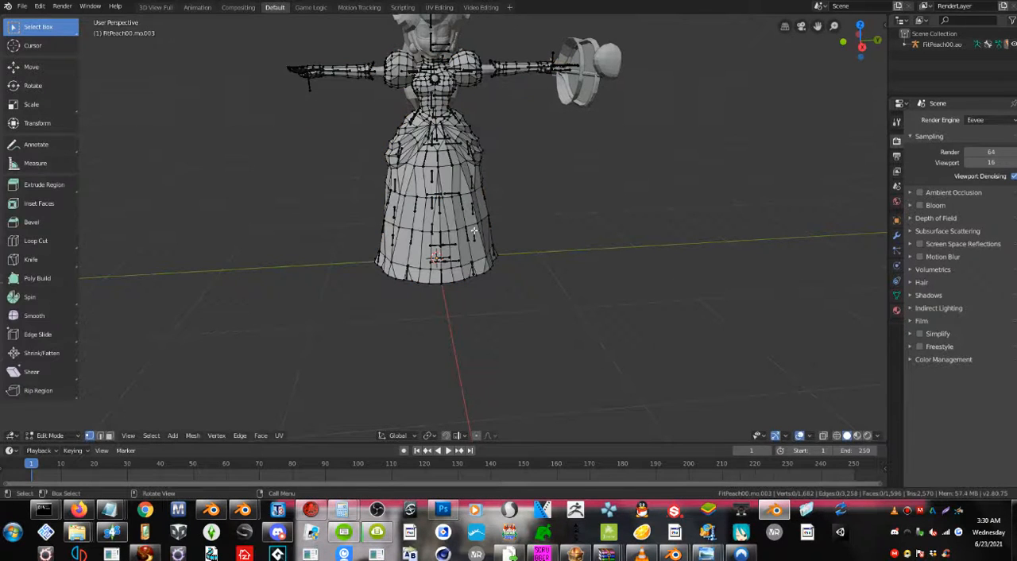
key("l")
key("x")
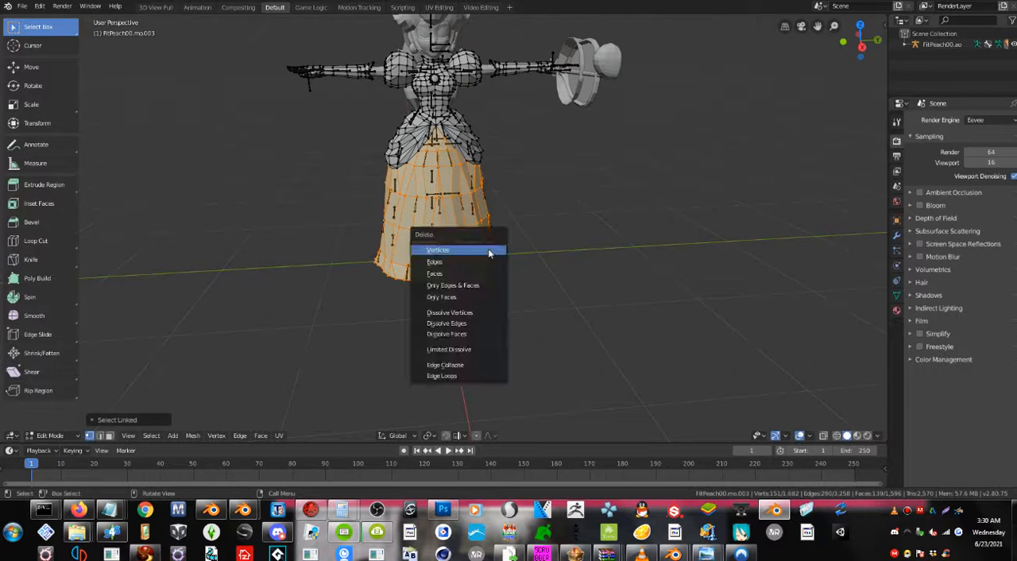
left_click(463, 250)
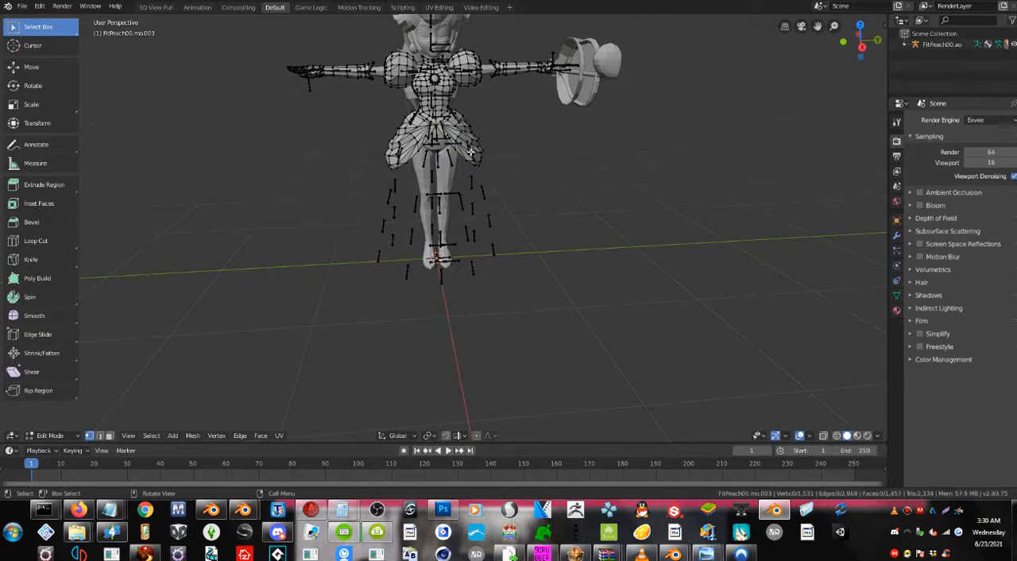
key("l")
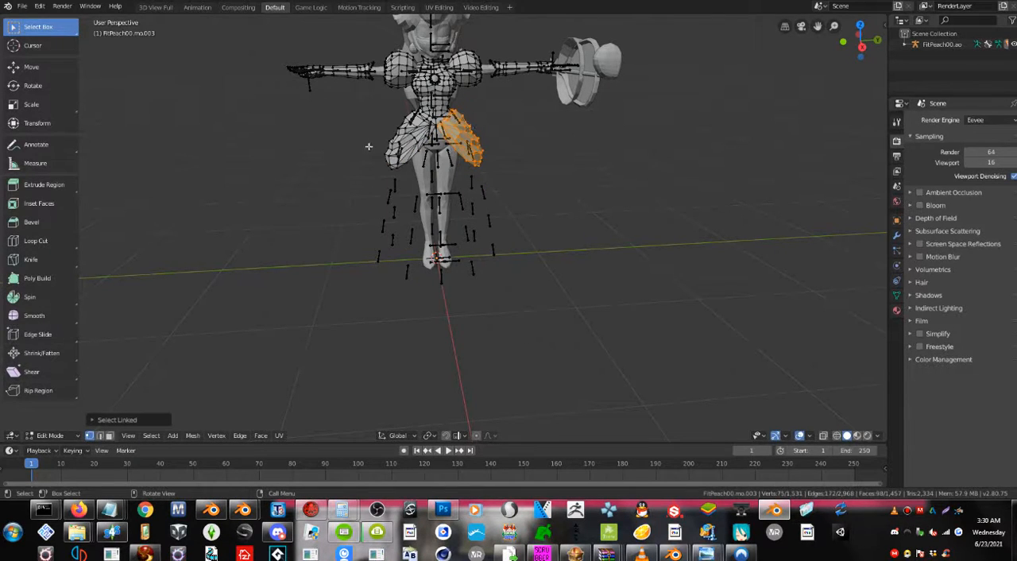
key("l")
key("x")
left_click(389, 146)
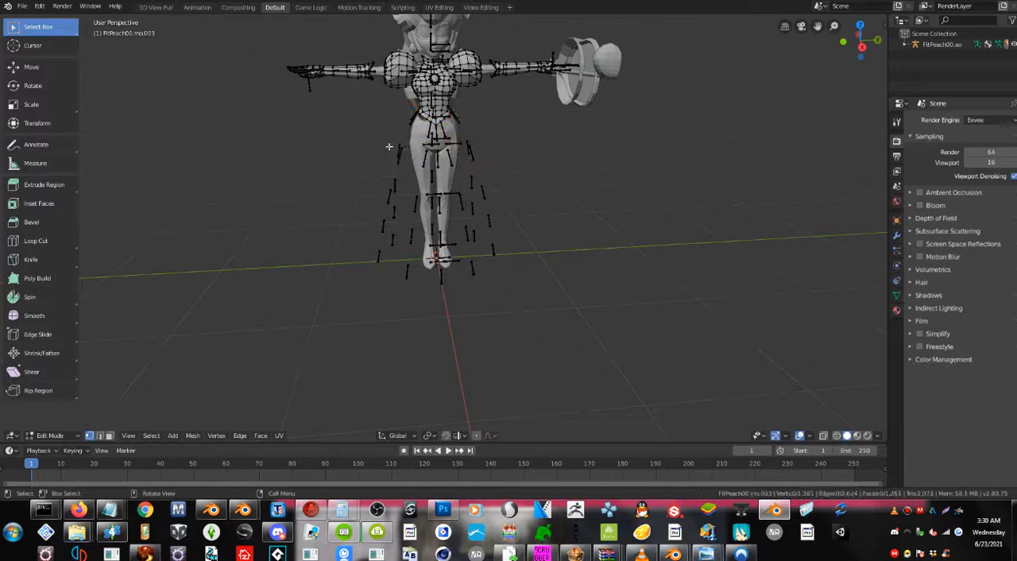
mouse_move(435, 139)
middle_mouse_down()
mouse_move(503, 127)
mouse_move(433, 137)
mouse_move(445, 123)
middle_mouse_up()
key("Tab")
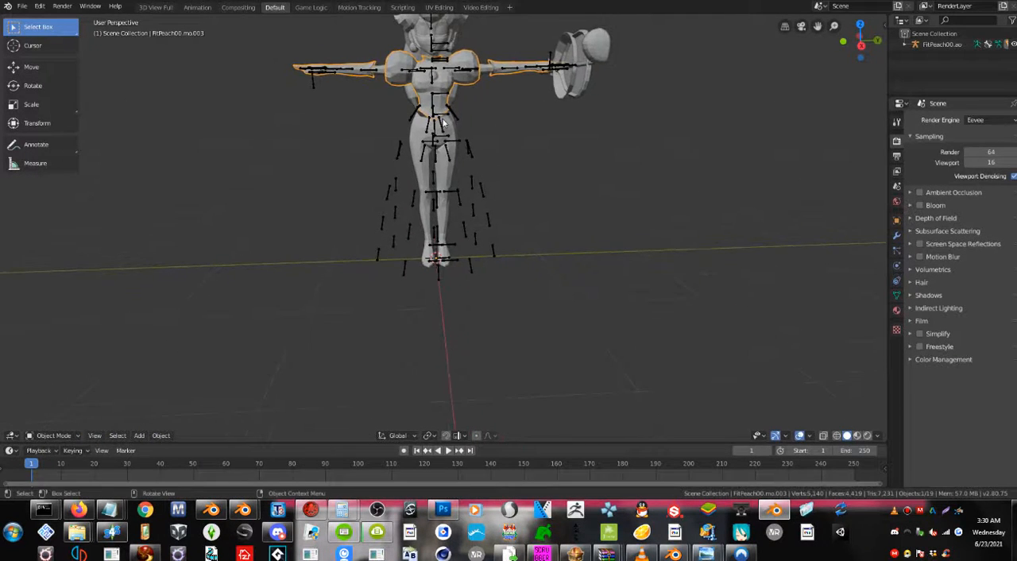
Join all separated Peach mesh pieces into one object with the body mesh active.
key("a")
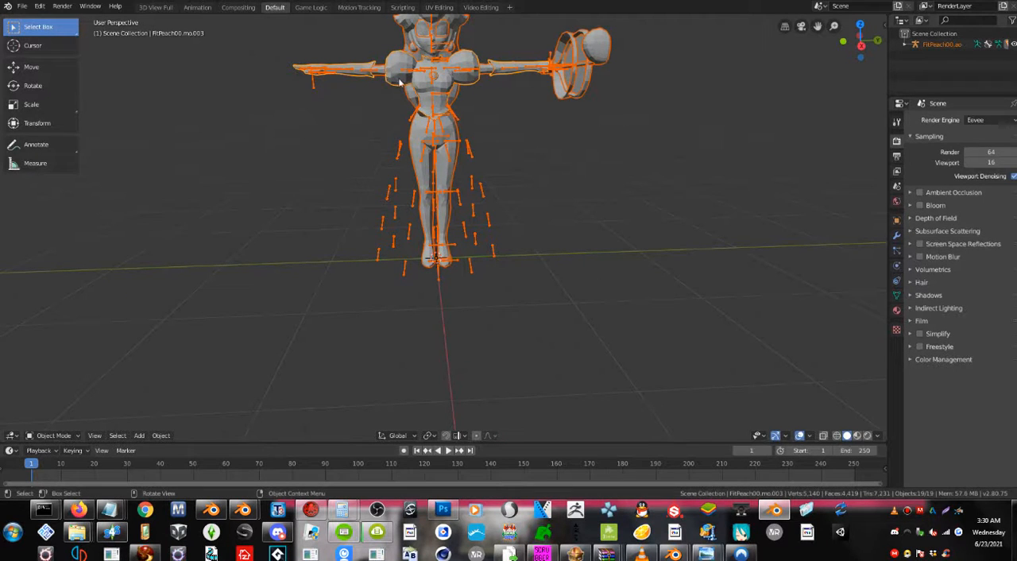
left_click(411, 106)
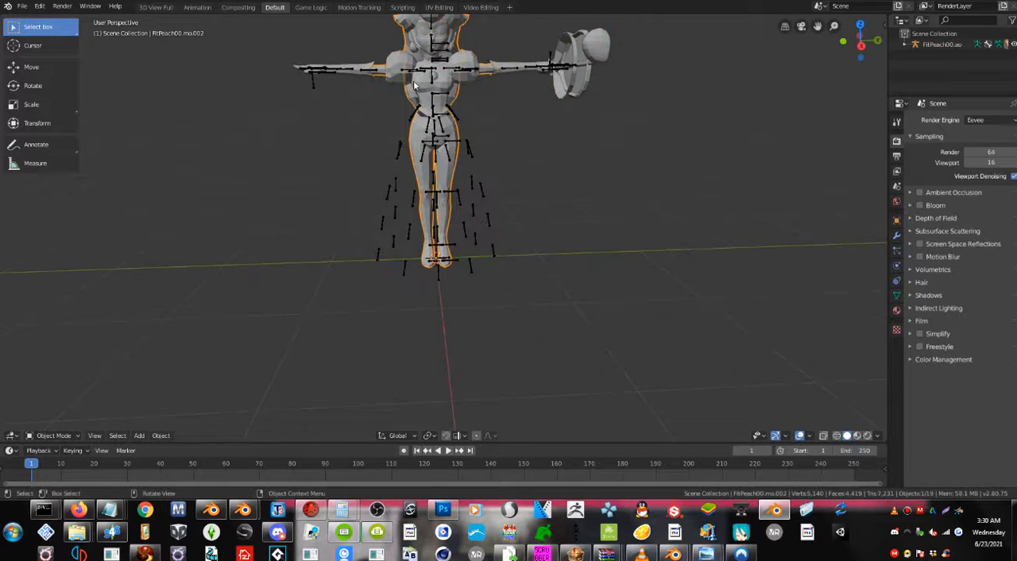
key("a")
key("ctrl+j")
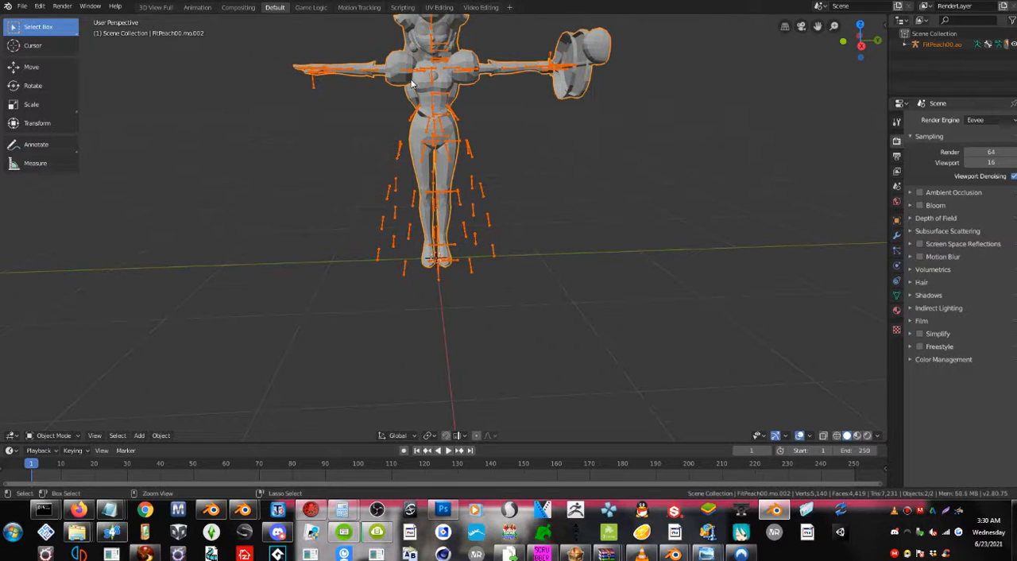
Apply smooth shading to the joined Peach mesh.
left_click(422, 82)
right_click(418, 84)
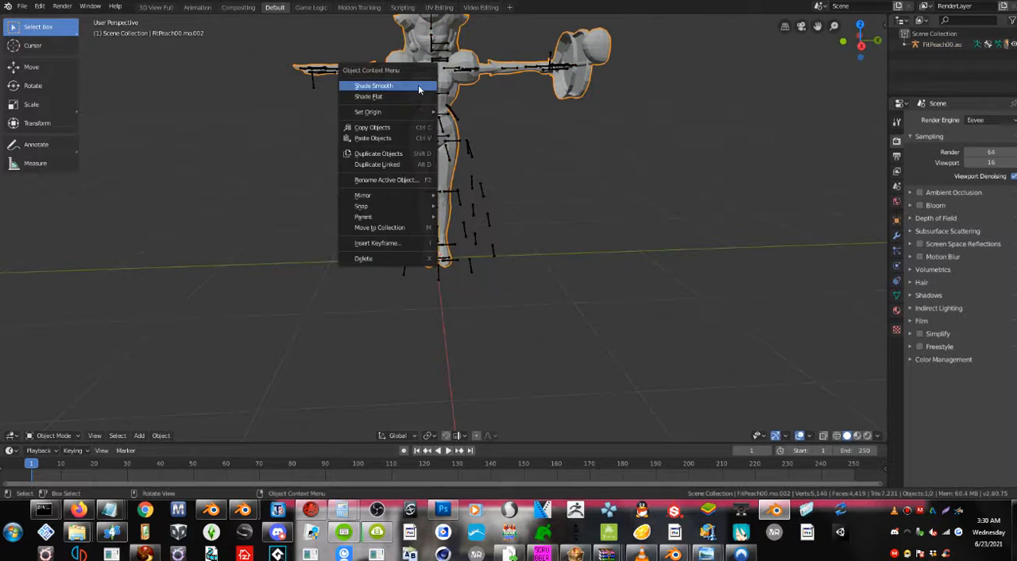
middle_click_drag(483, 124, 474, 154)
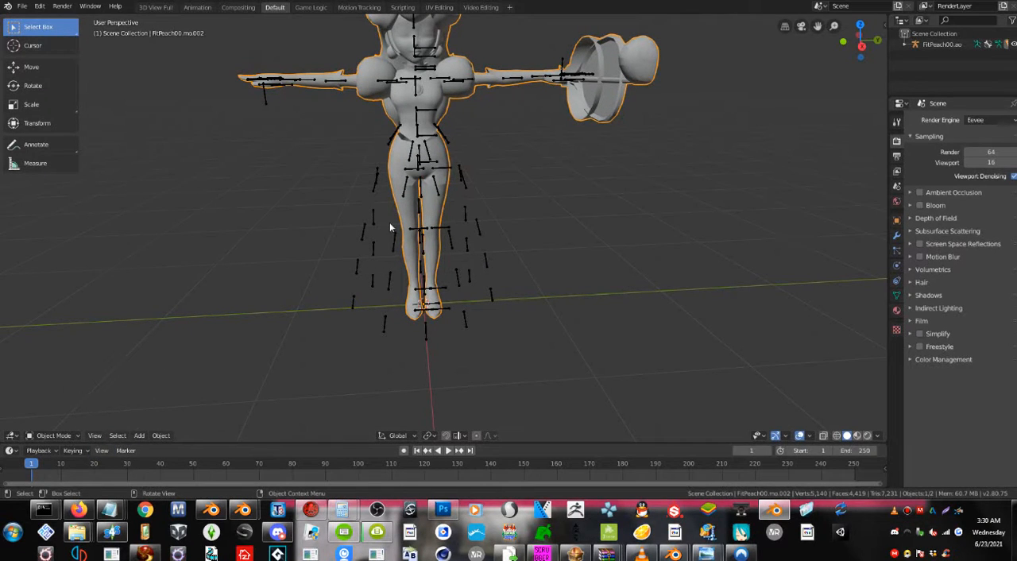
scroll(389, 228, "down", 2)
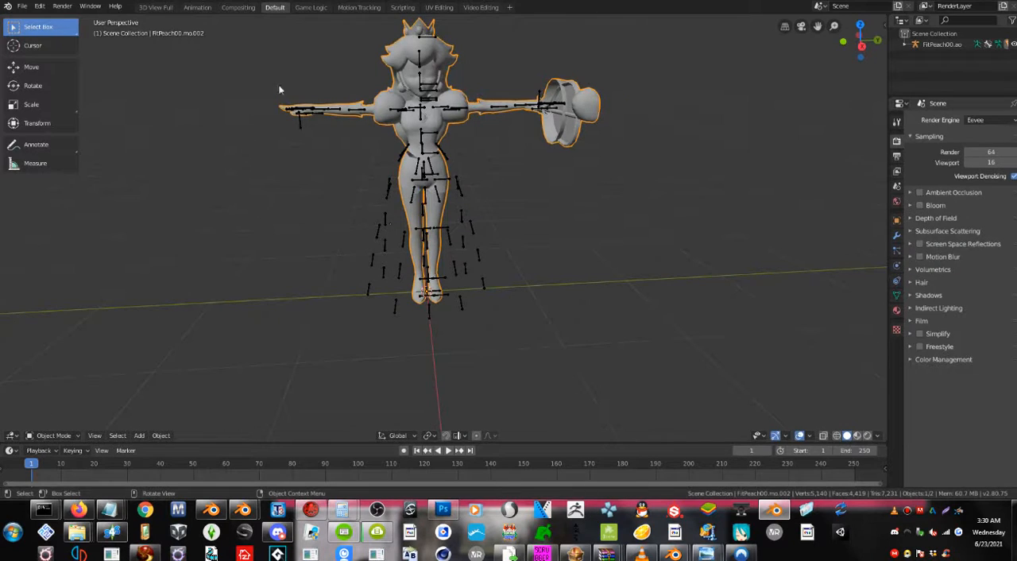
Import the skeleton animation Final.psa onto the FitPeach00 armature.
left_click(23, 7)
mouse_move(49, 151)
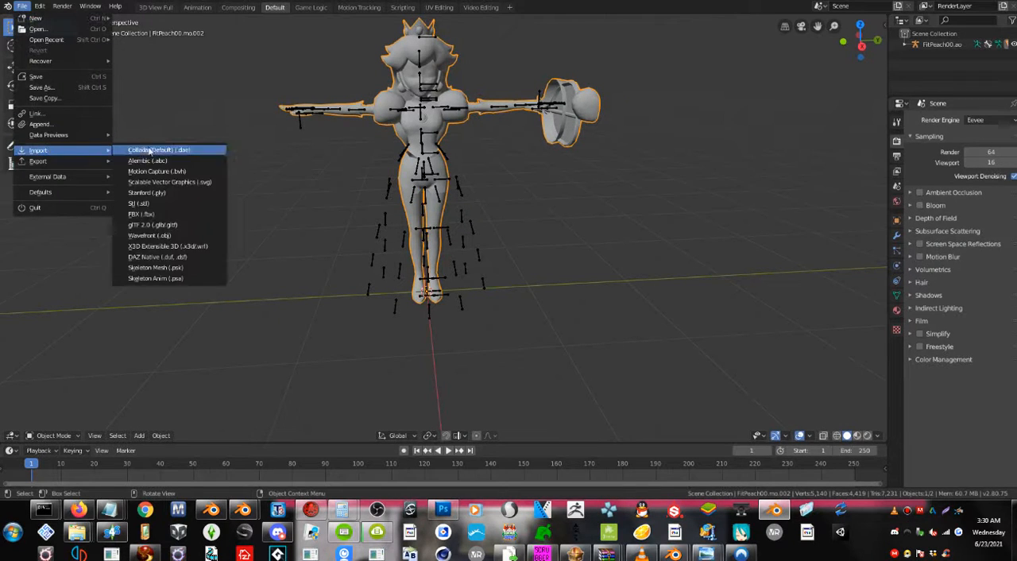
left_click(199, 278)
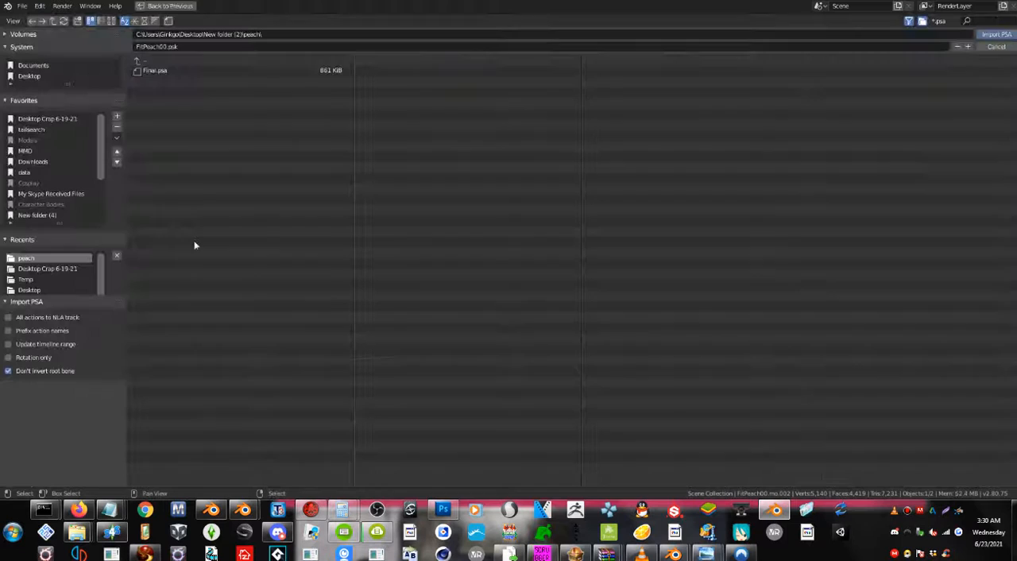
double_click(159, 72)
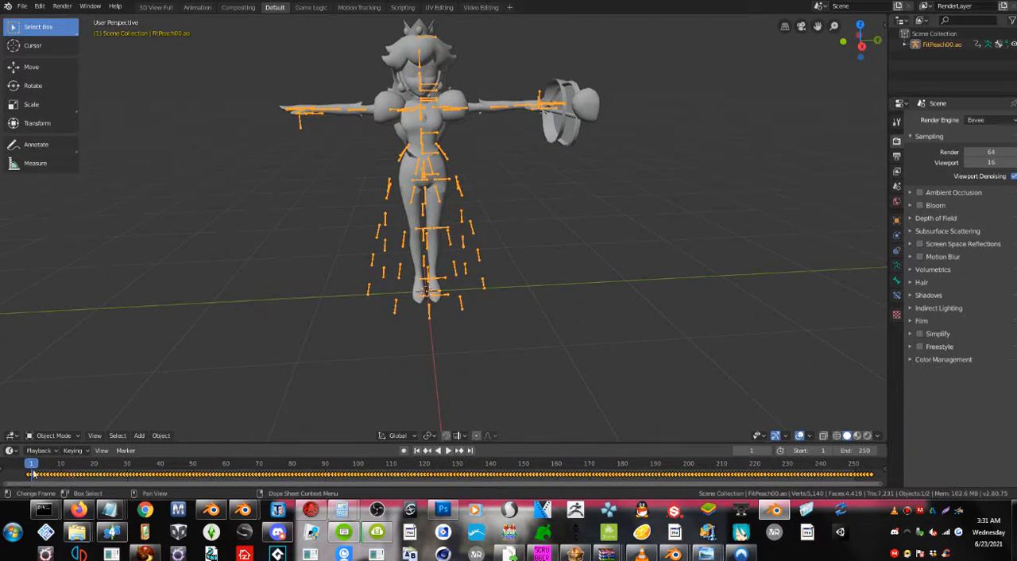
Play the imported animation, inspect Peach's motion from several angles, and stop with the playhead on frame 0.
left_click(448, 450)
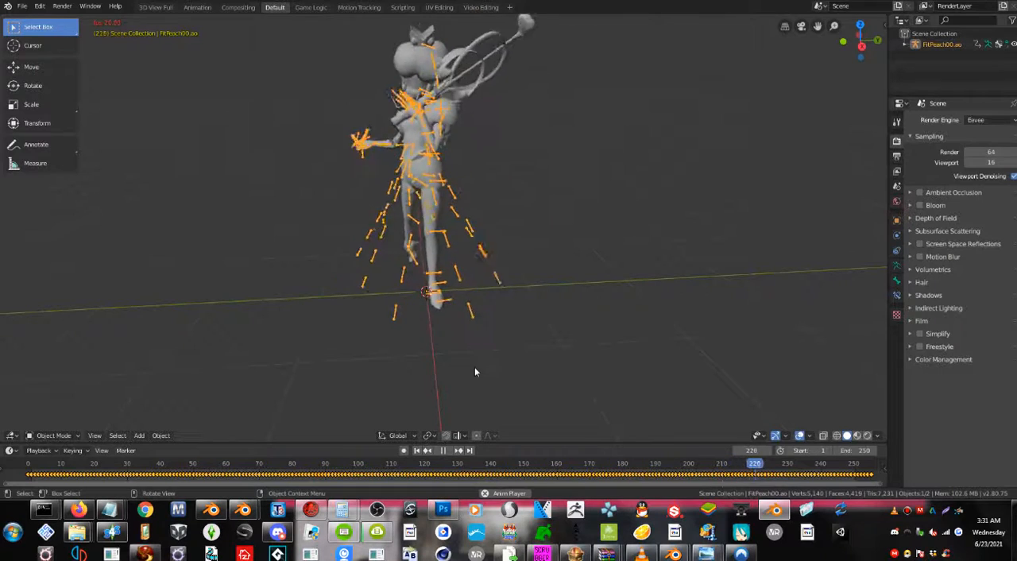
middle_click_drag(329, 301, 383, 303)
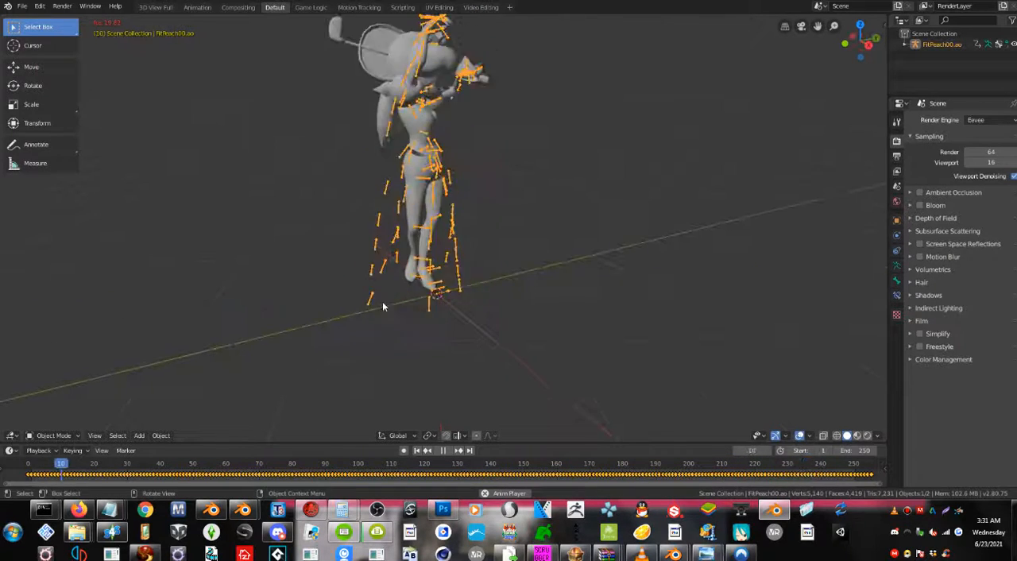
middle_click_drag(560, 363, 509, 307)
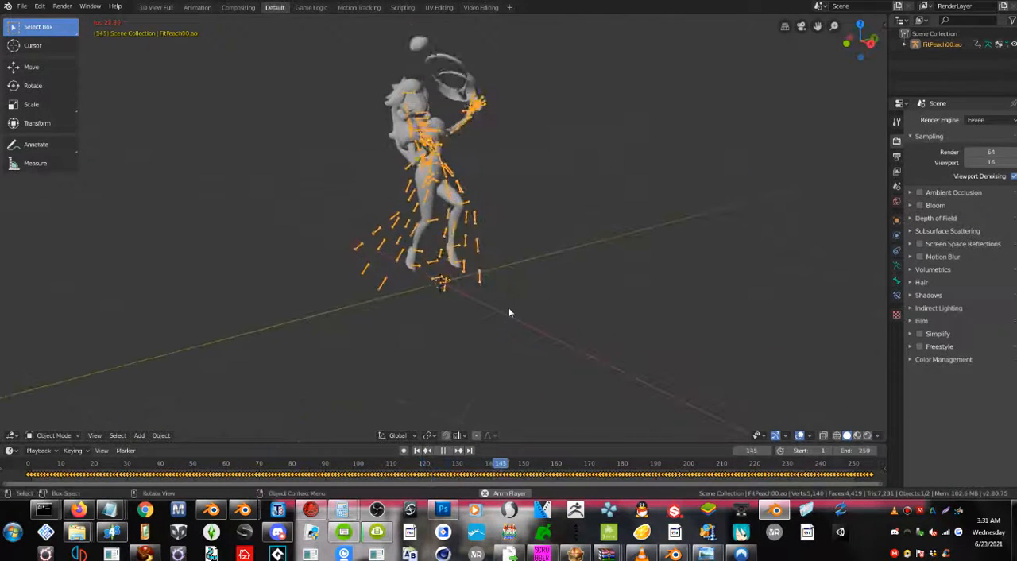
left_click(443, 452)
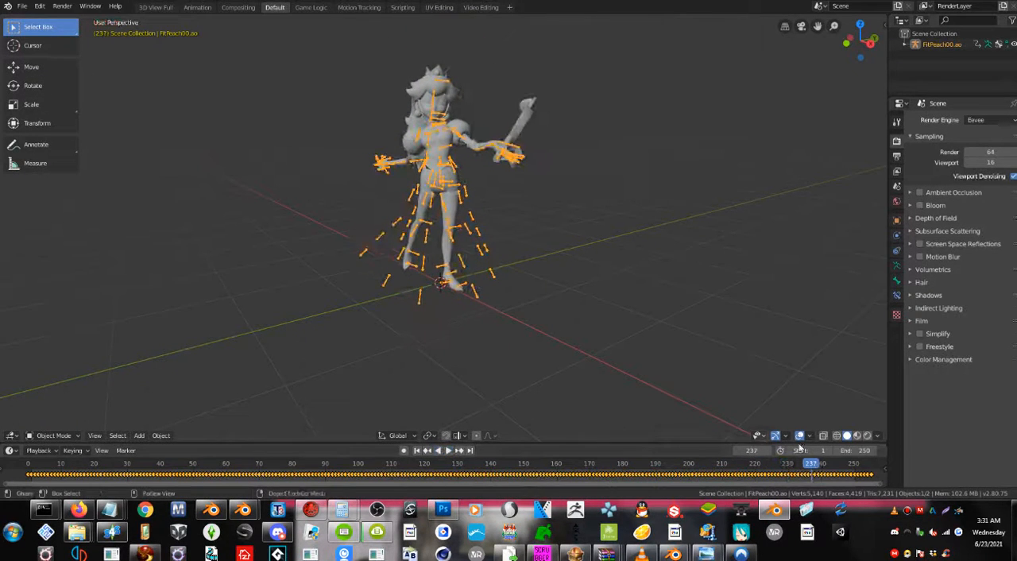
left_click_drag(807, 467, 28, 509)
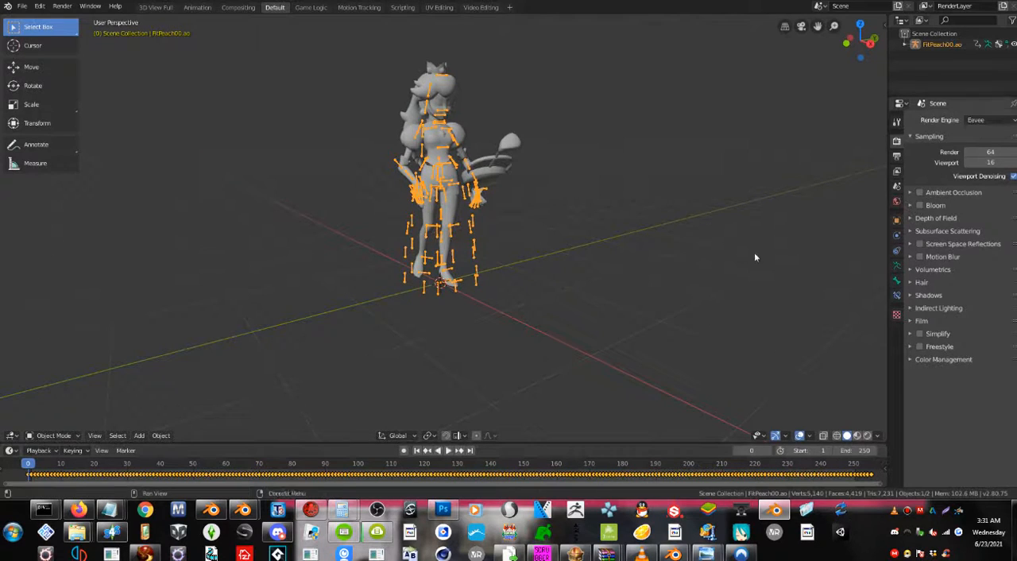
middle_click_drag(583, 217, 565, 220)
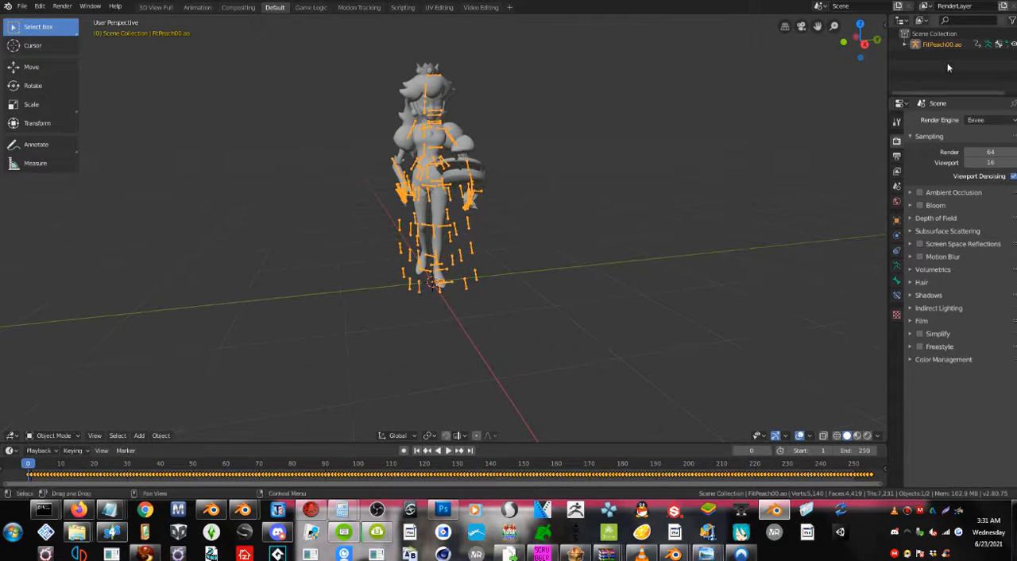
Deselect the armature and open the Bento Buddy tools in the 3D viewport.
left_click(813, 152)
key("n")
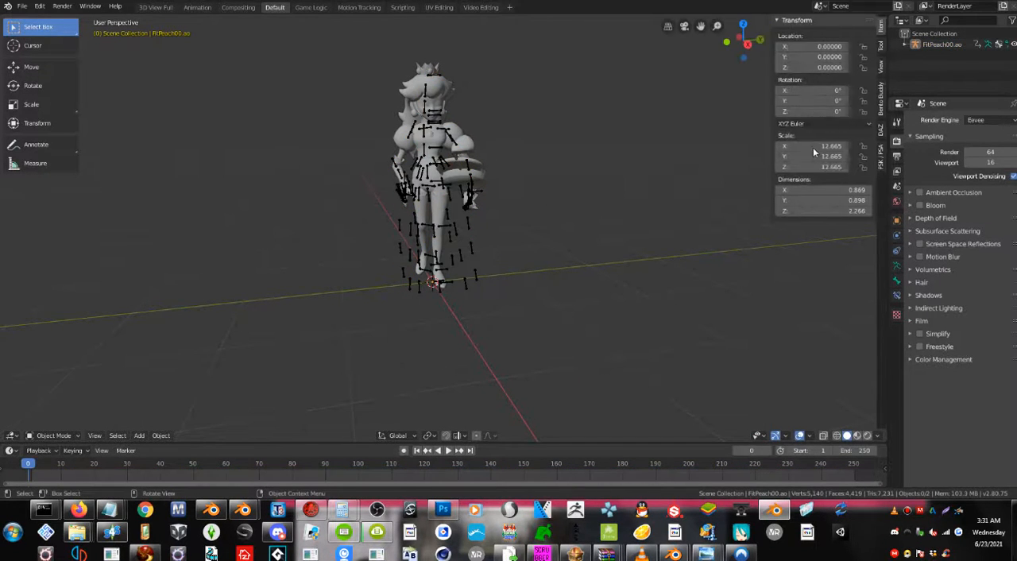
left_click(880, 102)
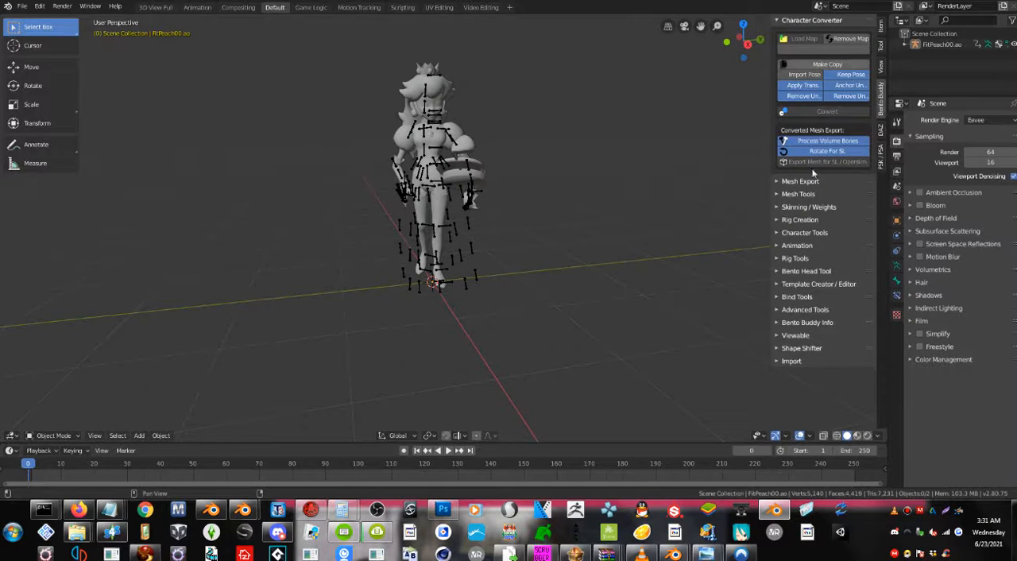
left_click(777, 259)
left_click(777, 259)
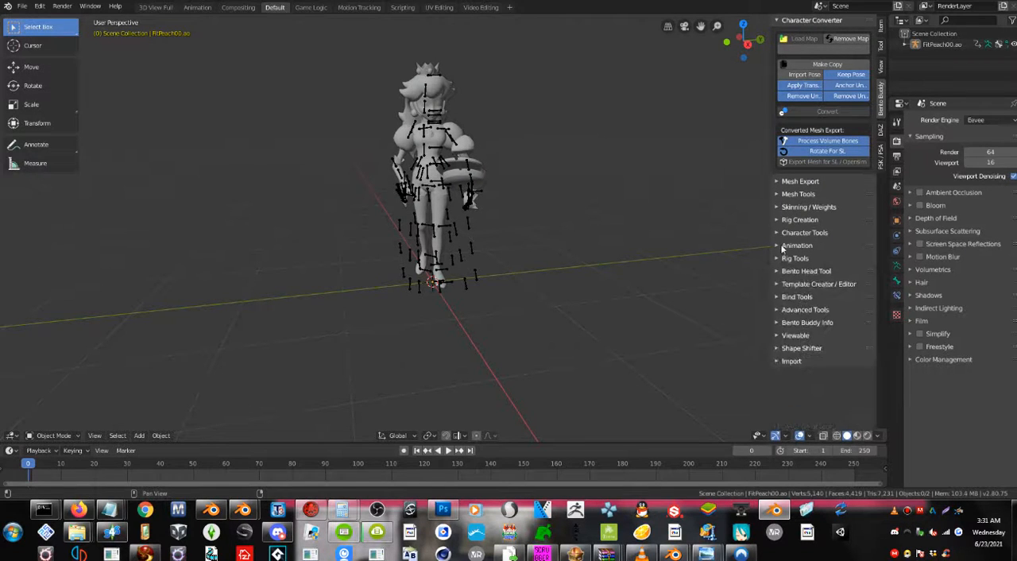
left_click(782, 247)
left_click(781, 247)
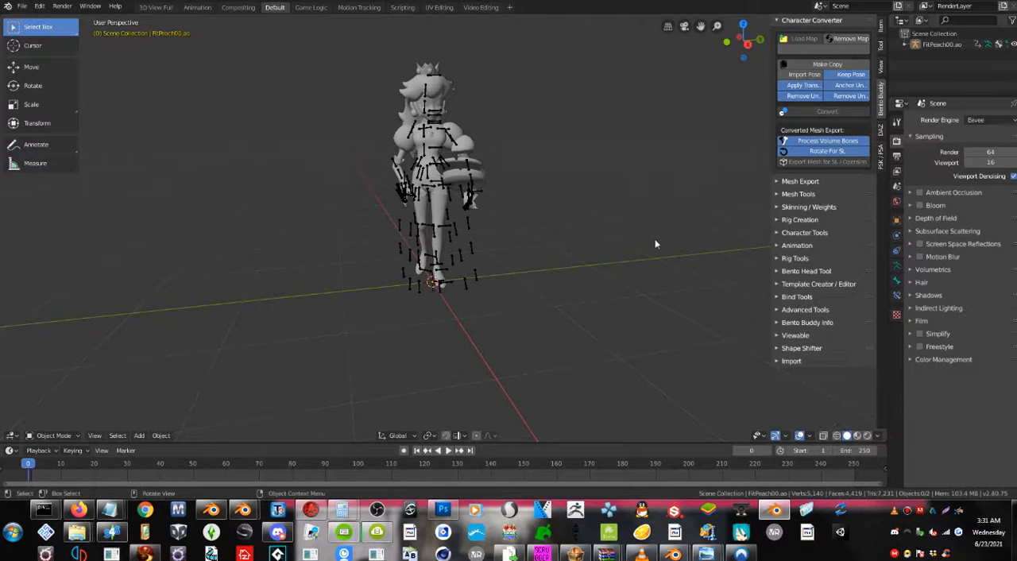
Try adding a Bento Buddy Safe Rig (pos) to compare it with Peach, and undo it.
left_click(777, 219)
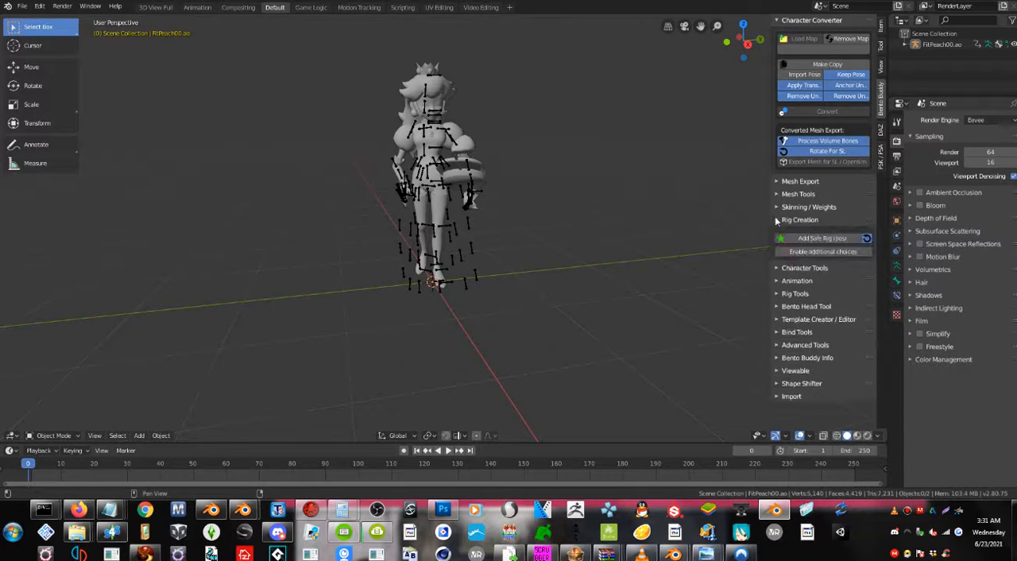
left_click(798, 238)
mouse_move(548, 191)
middle_mouse_down()
mouse_move(500, 183)
mouse_move(547, 184)
middle_mouse_up()
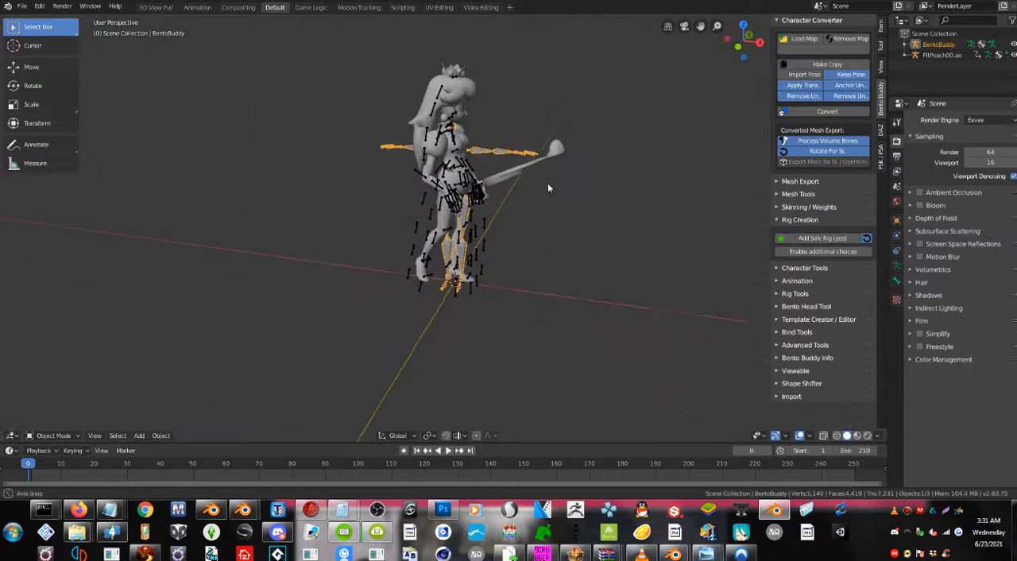
scroll(456, 225, "up", 3)
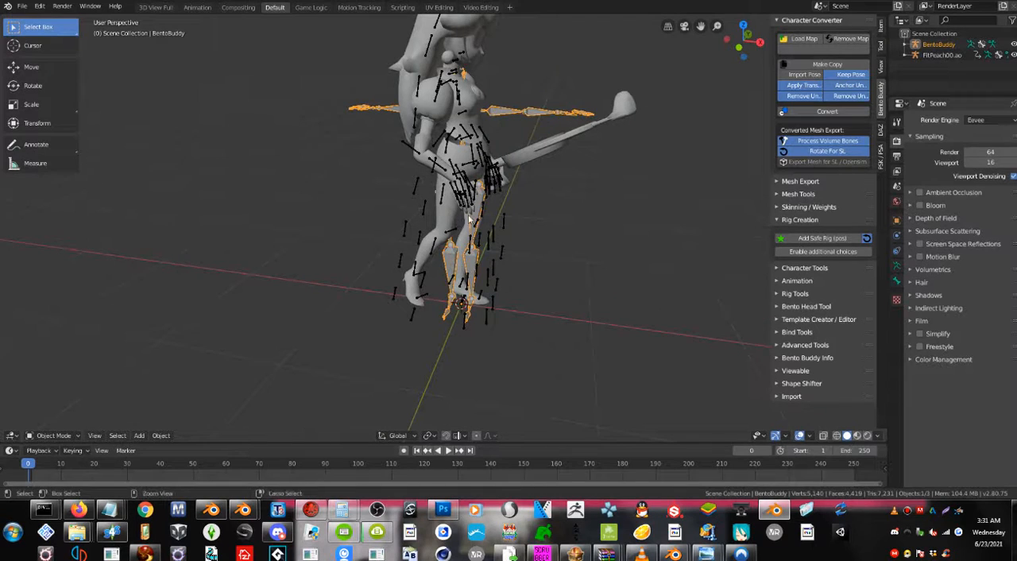
key("ctrl+z")
key("ctrl+z")
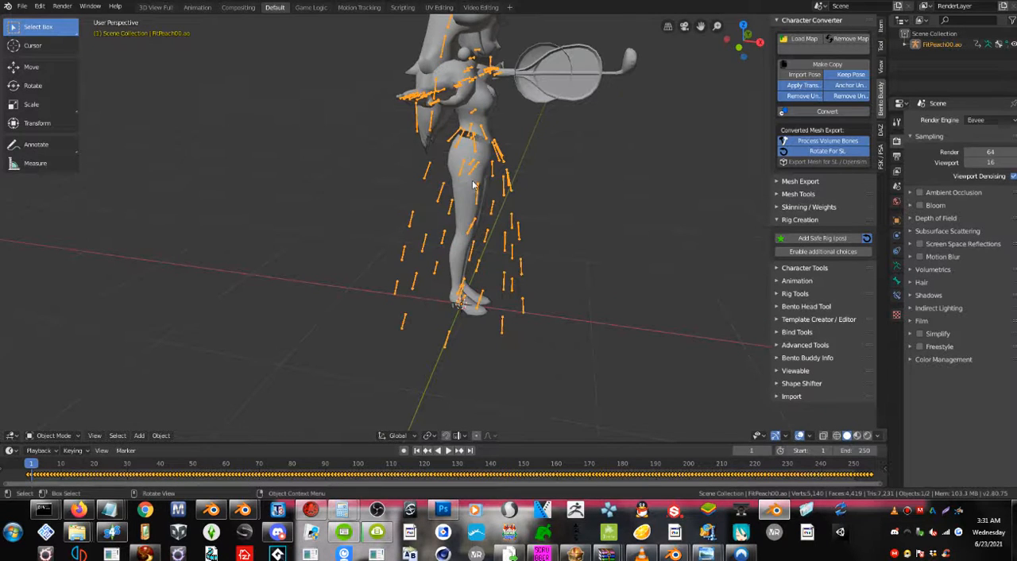
key("r")
key("z")
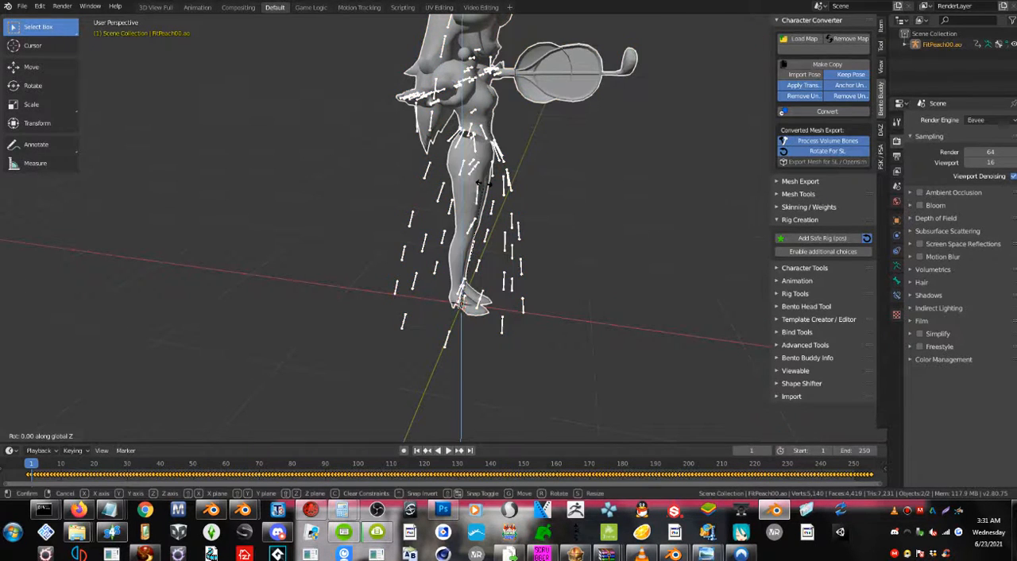
key("Escape")
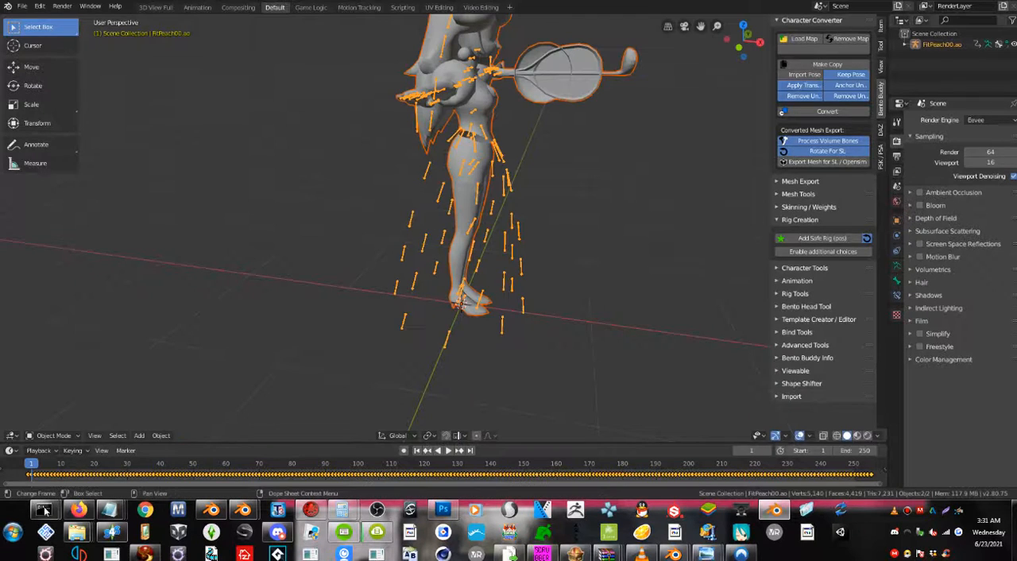
Go to frame 0, switch to the Animation workspace and shift all of Peach's keyframes about 27 frames later.
left_click(28, 463)
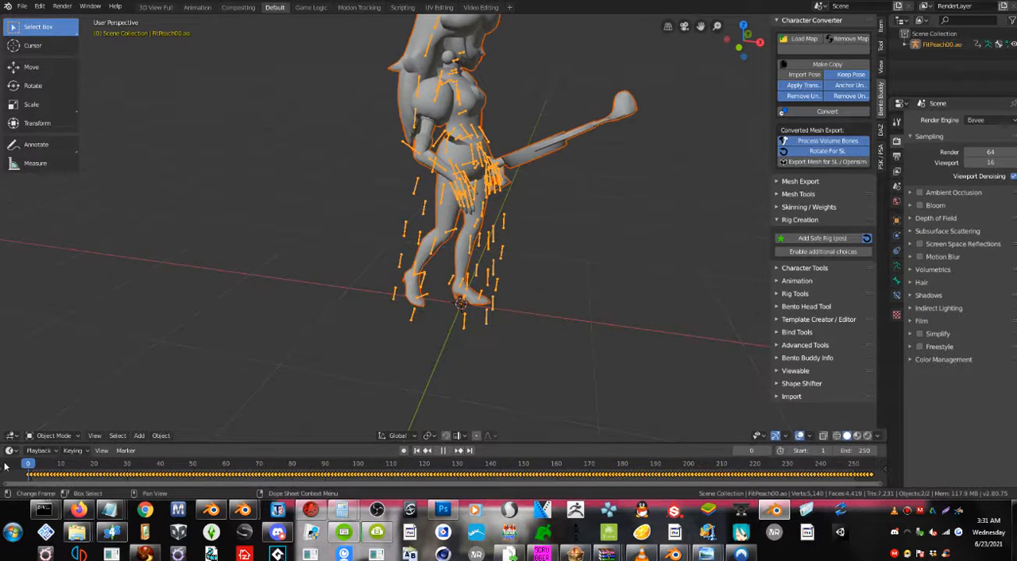
left_click(197, 8)
scroll(298, 140, "up", 2)
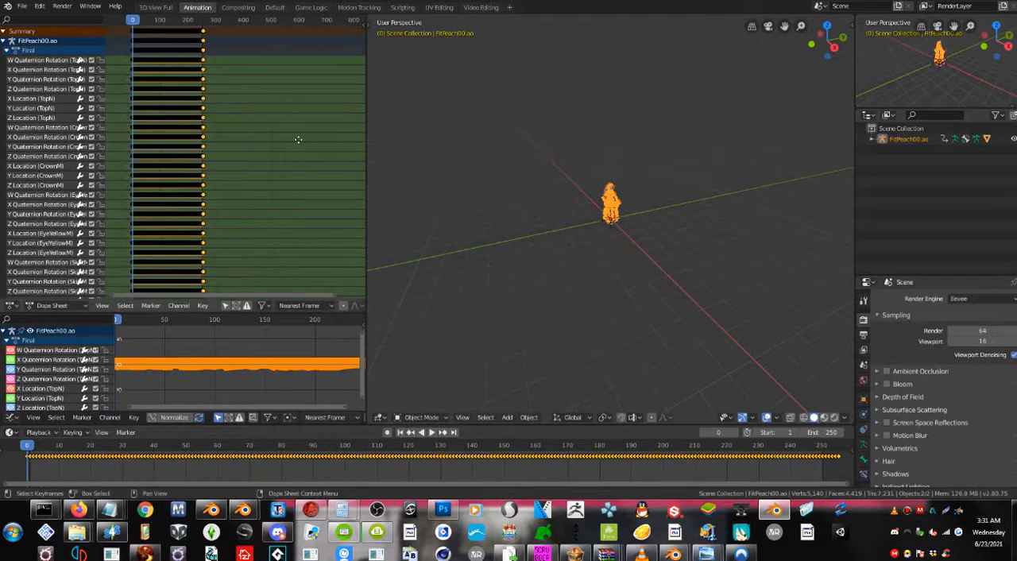
left_click(256, 107)
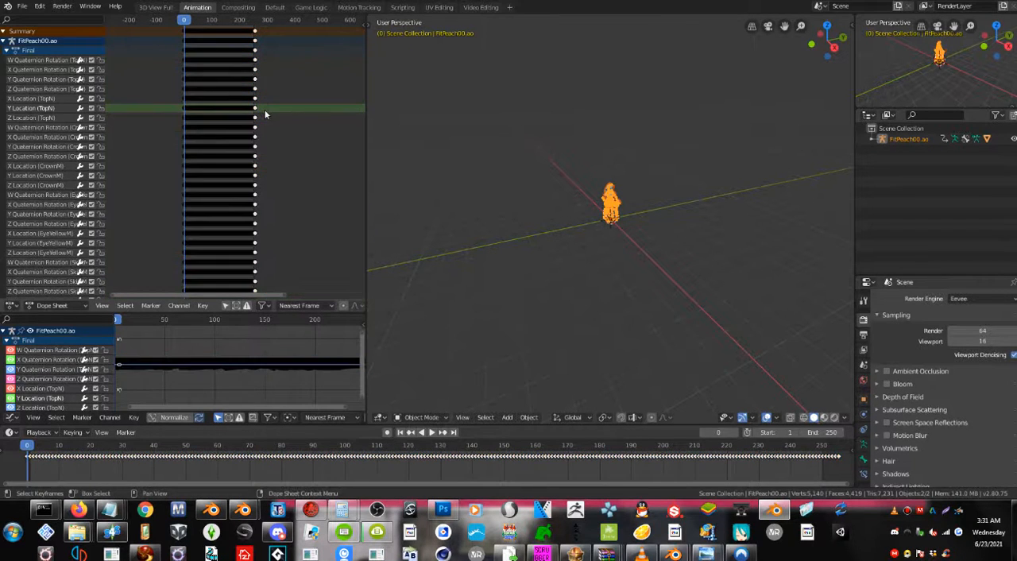
key("g")
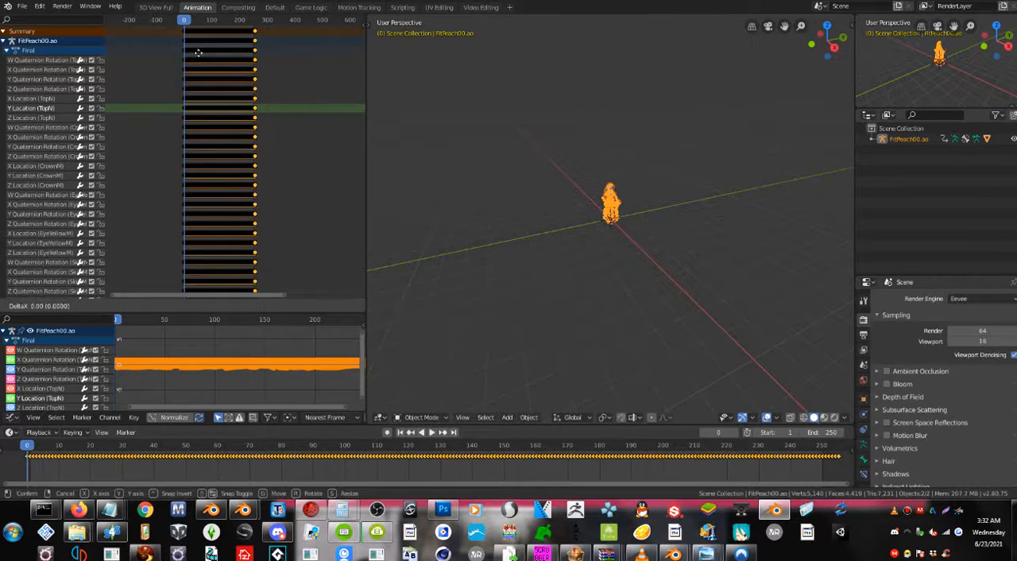
left_click(203, 60)
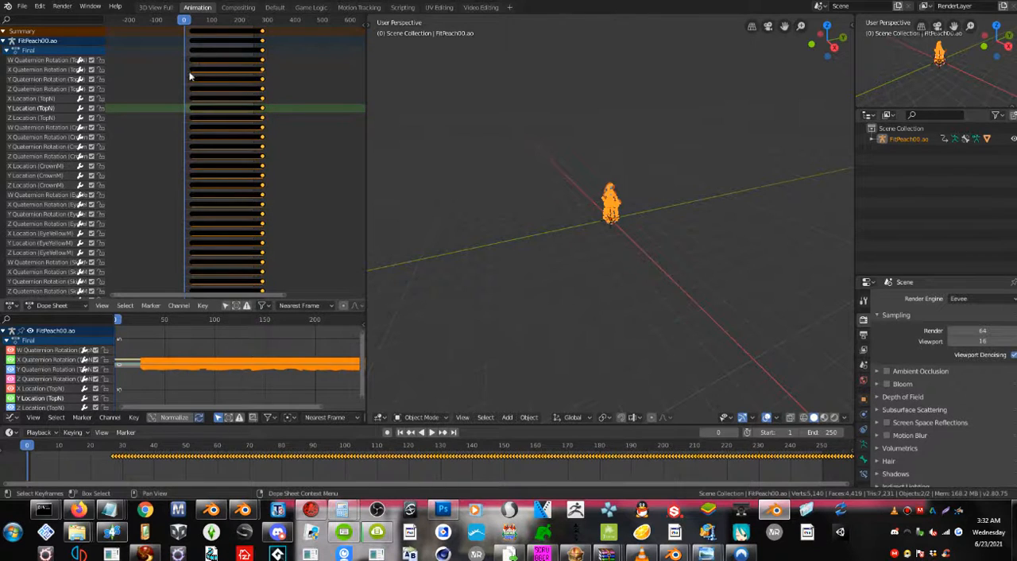
Rotate Peach's mesh and armature -90 degrees about the global Z axis.
scroll(190, 75, "up", 3)
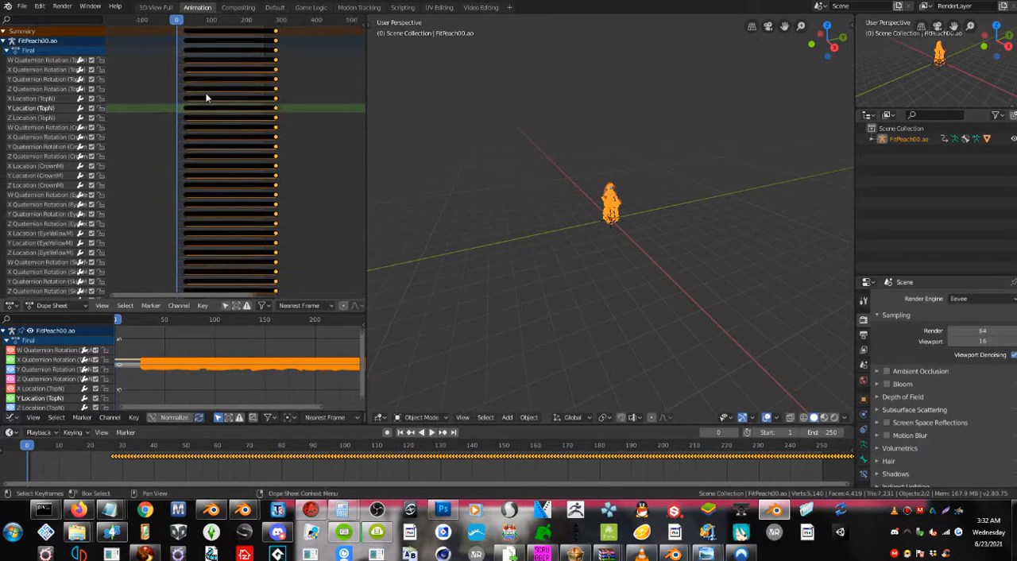
scroll(205, 97, "up", 2)
scroll(595, 228, "up", 8)
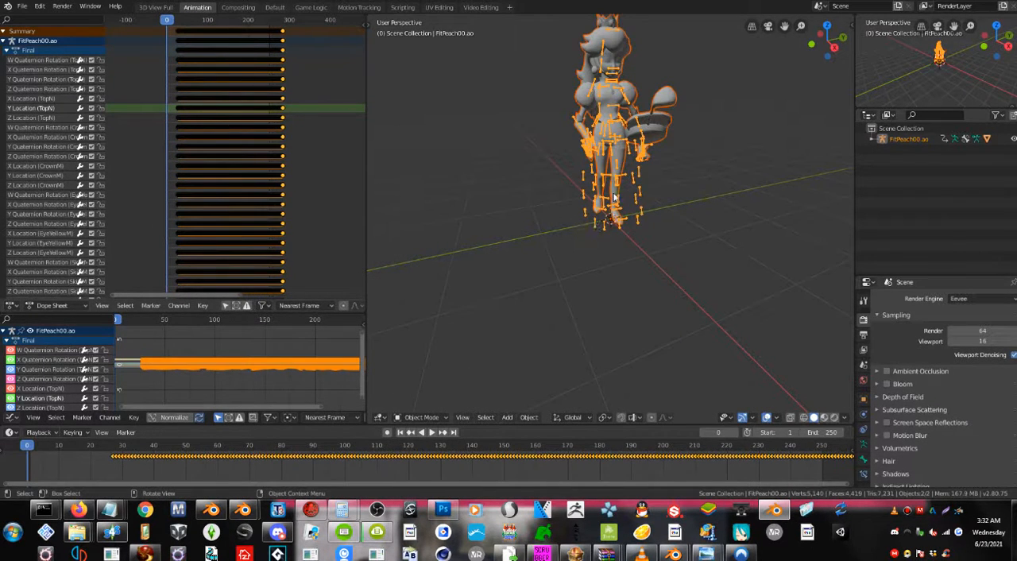
type("rz")
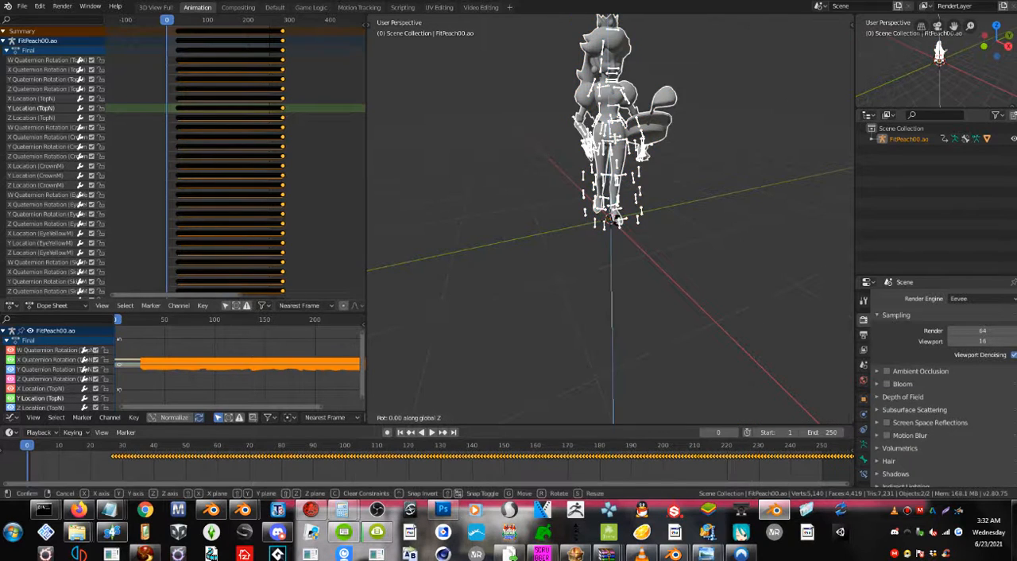
type("-90")
key("Return")
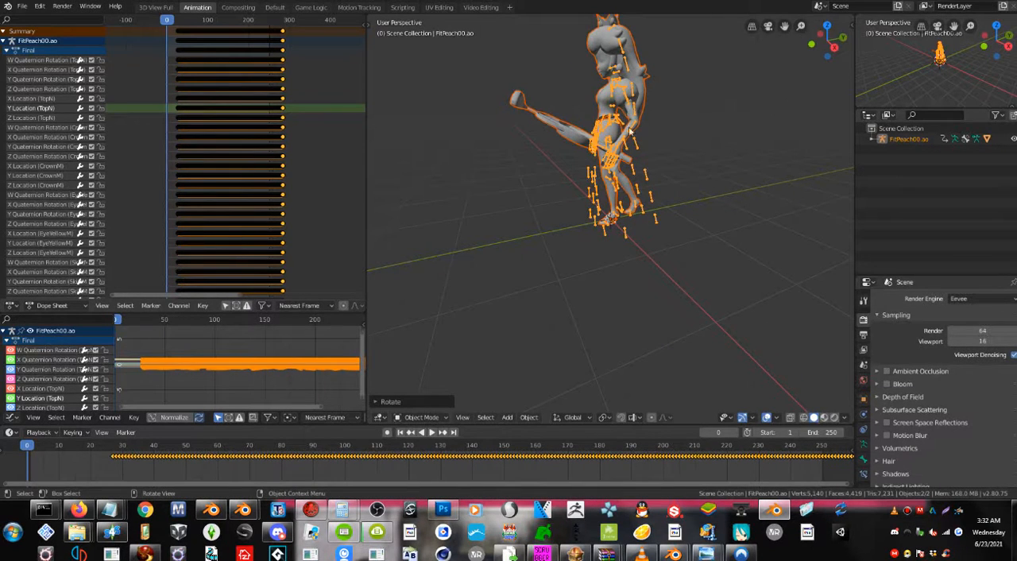
Put Peach's armature in Pose Mode and clear the rotation of all bones.
left_click(636, 150)
left_click(636, 148)
key("a")
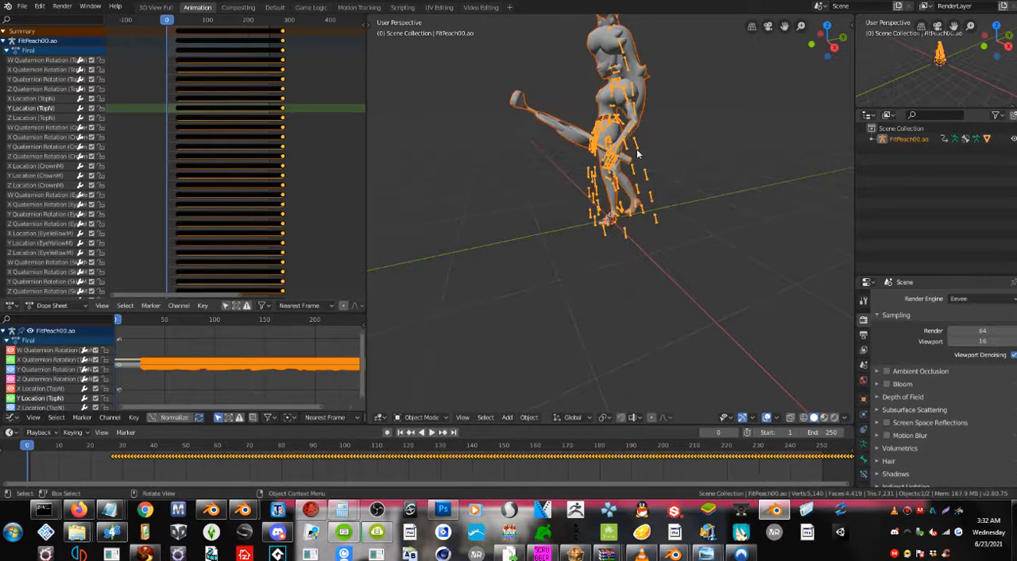
middle_click_drag(638, 153, 708, 161)
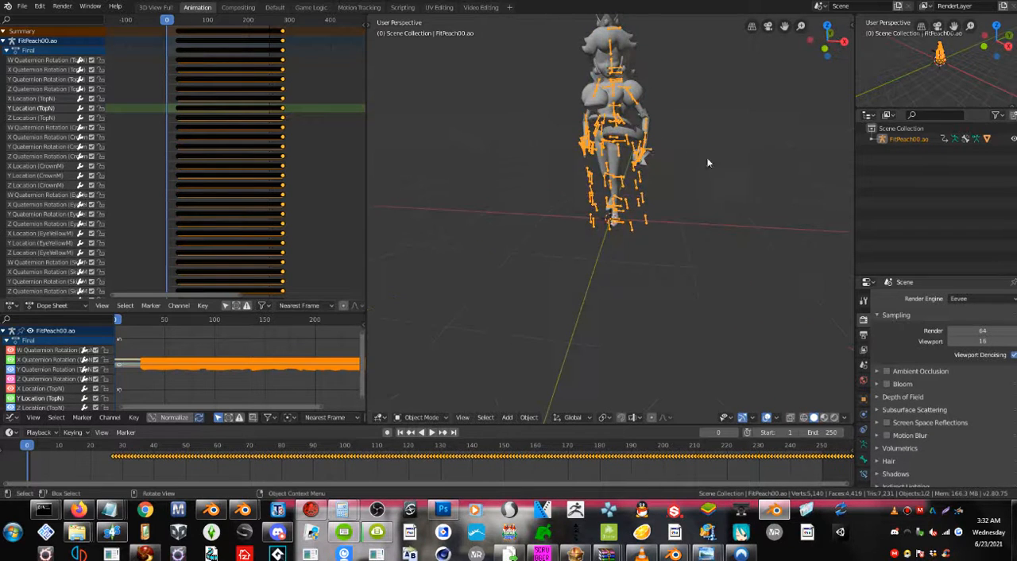
left_click(420, 417)
left_click(422, 382)
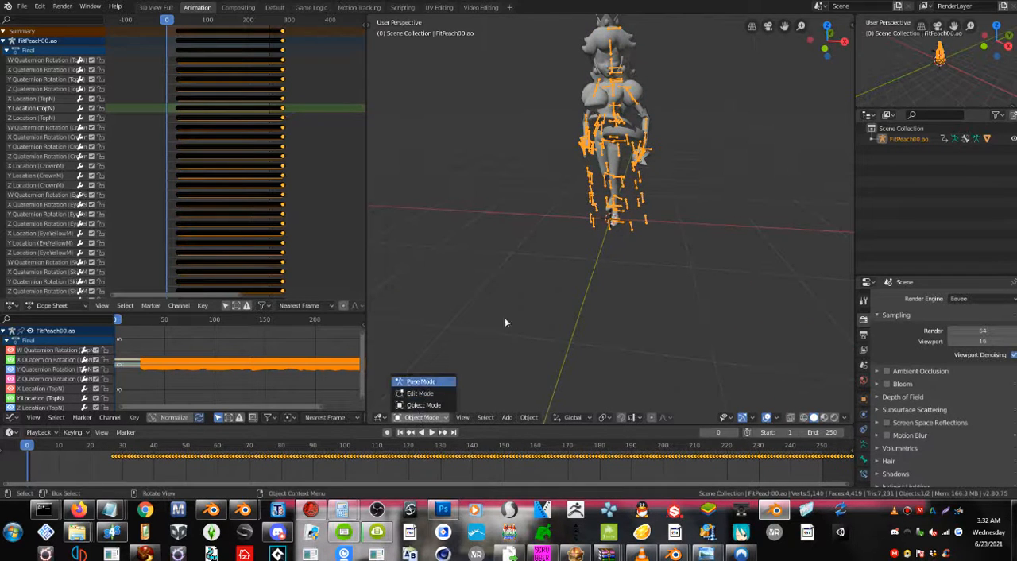
key("alt+a")
key("a")
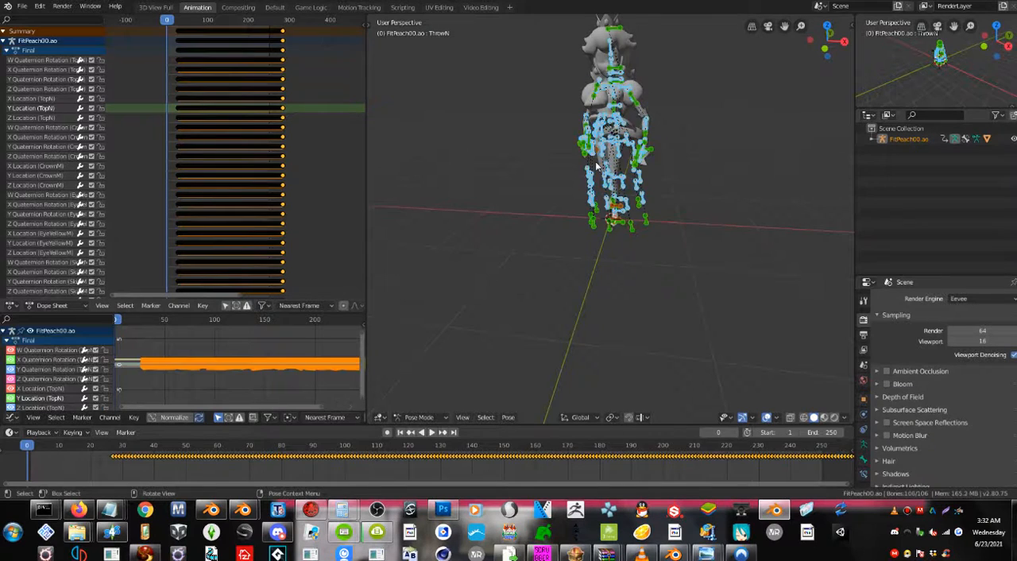
key("alt+r")
middle_click_drag(595, 161, 604, 166)
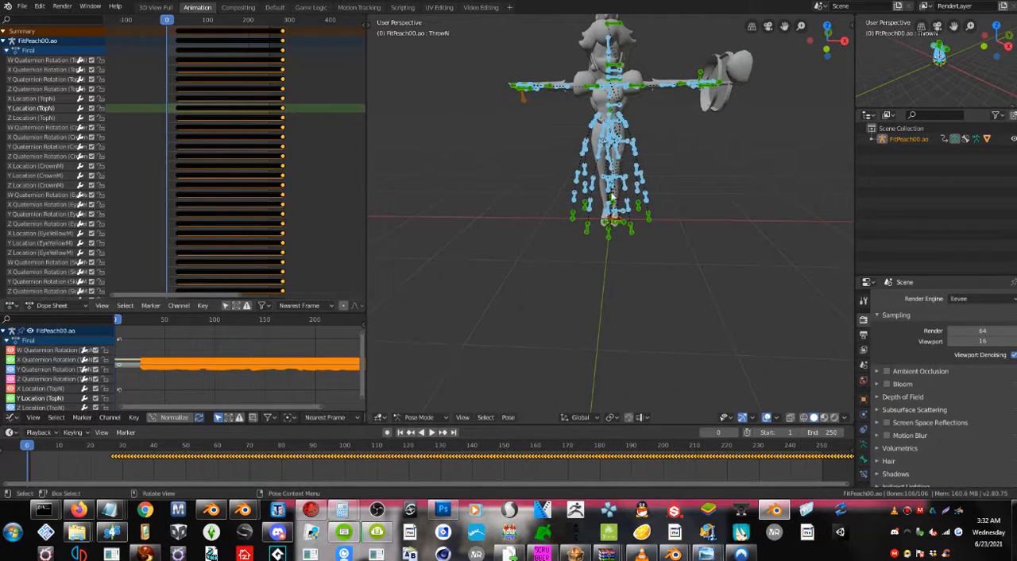
Insert a LocRotScale keyframe for all selected bones at frame 0.
right_click(611, 197)
key("i")
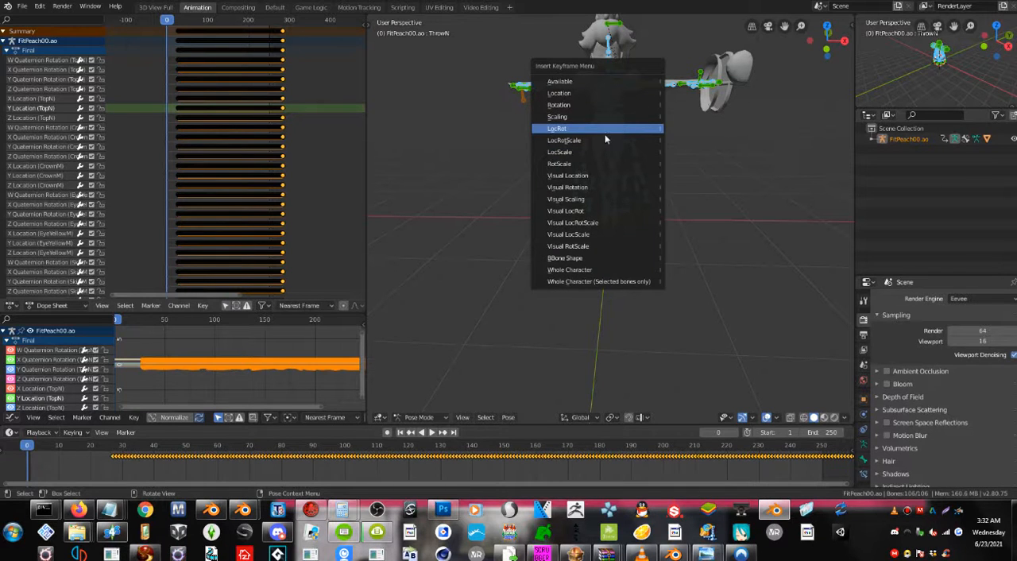
left_click(604, 140)
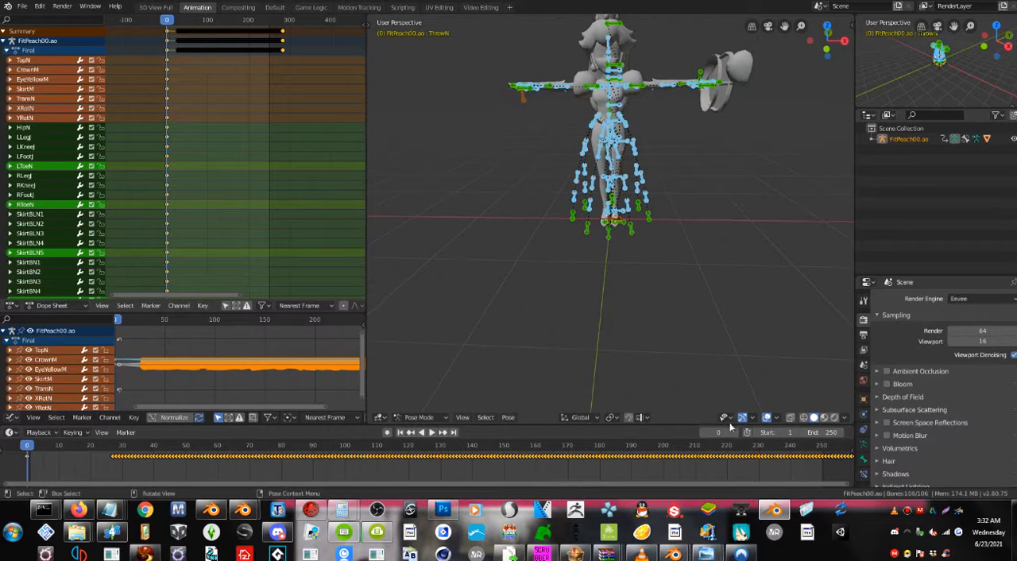
Deselect the bones during a playback of Peach's animation, and return to frame 1 once it is stopped.
left_click(431, 432)
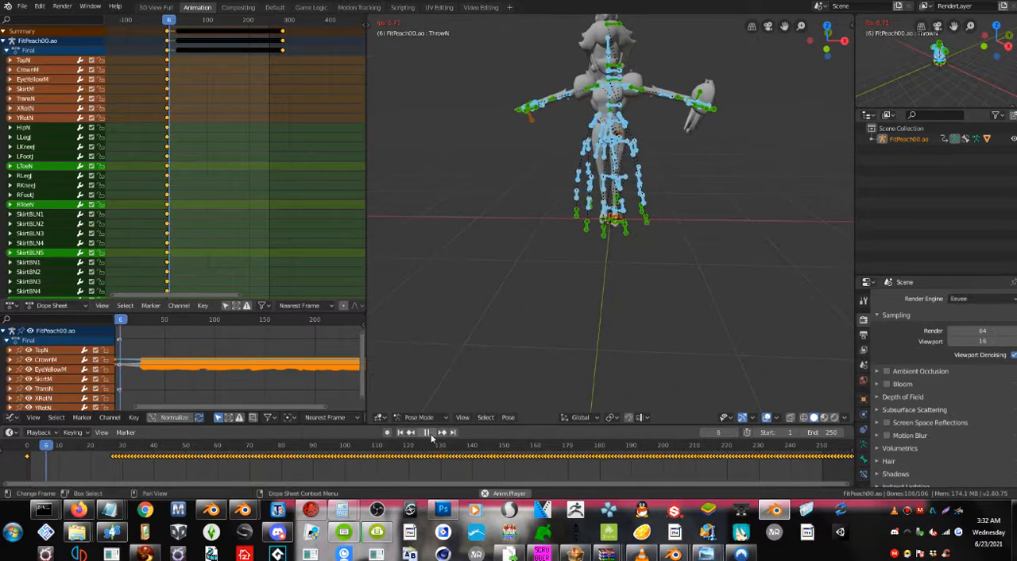
left_click(456, 238)
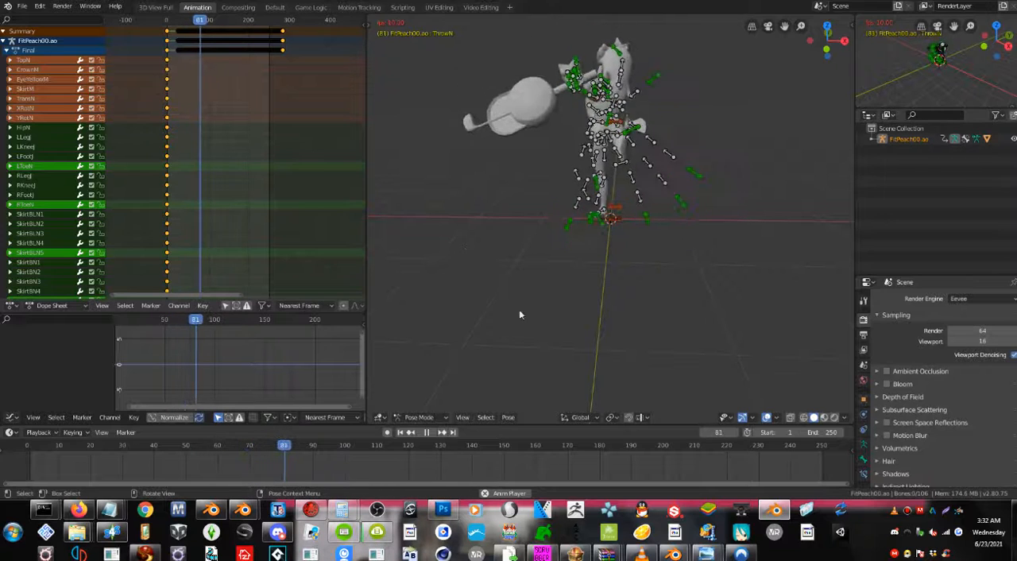
left_click(426, 432)
left_click(406, 432)
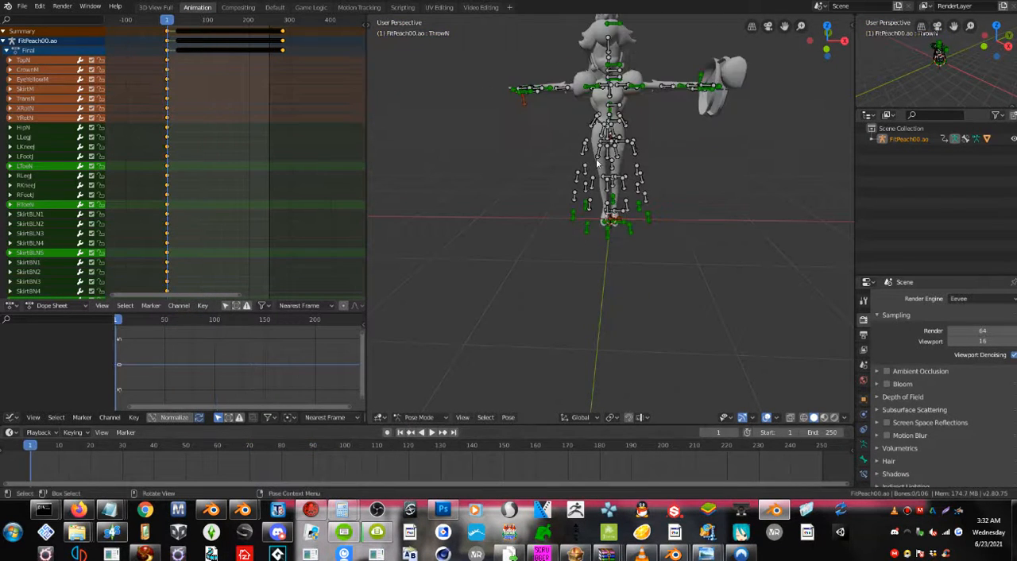
Examine the bones around Peach's hips, legs, feet and torso in the rest pose at frame 1.
middle_click_drag(604, 151, 590, 211, "shift")
scroll(588, 213, "up", 3)
scroll(599, 254, "up", 3)
scroll(600, 252, "up", 2)
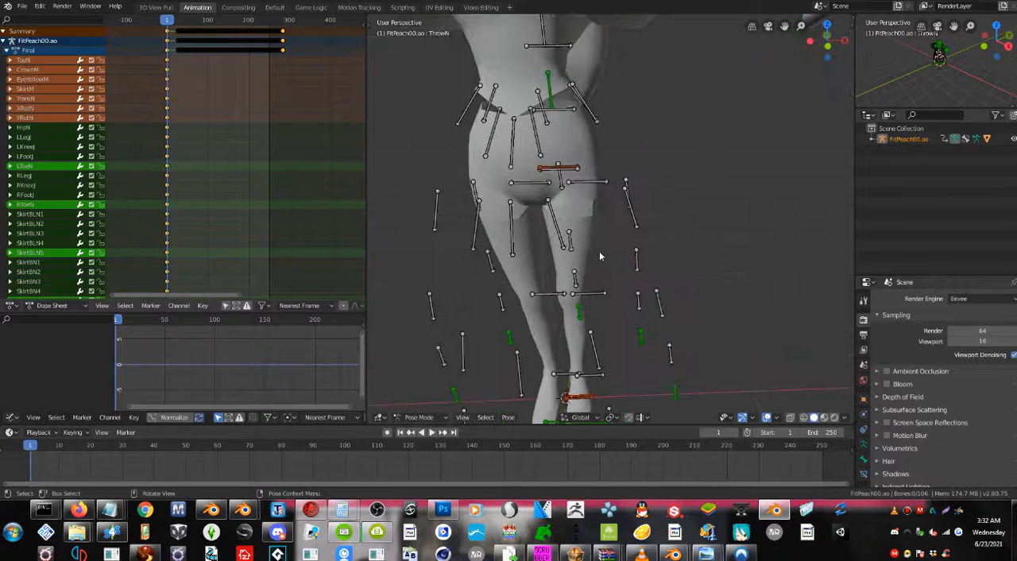
middle_click_drag(600, 253, 576, 222)
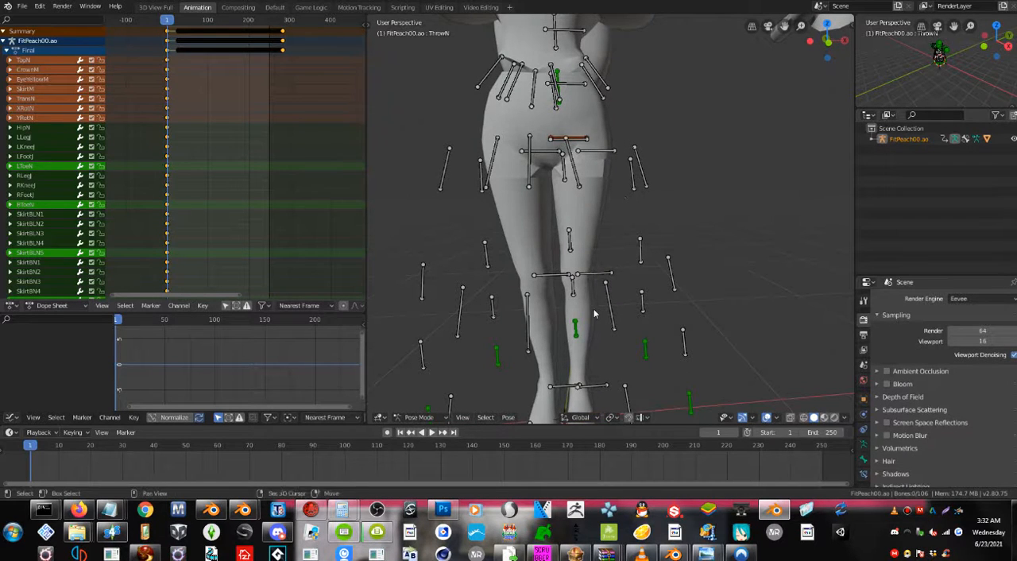
middle_click_drag(594, 314, 600, 239, "shift")
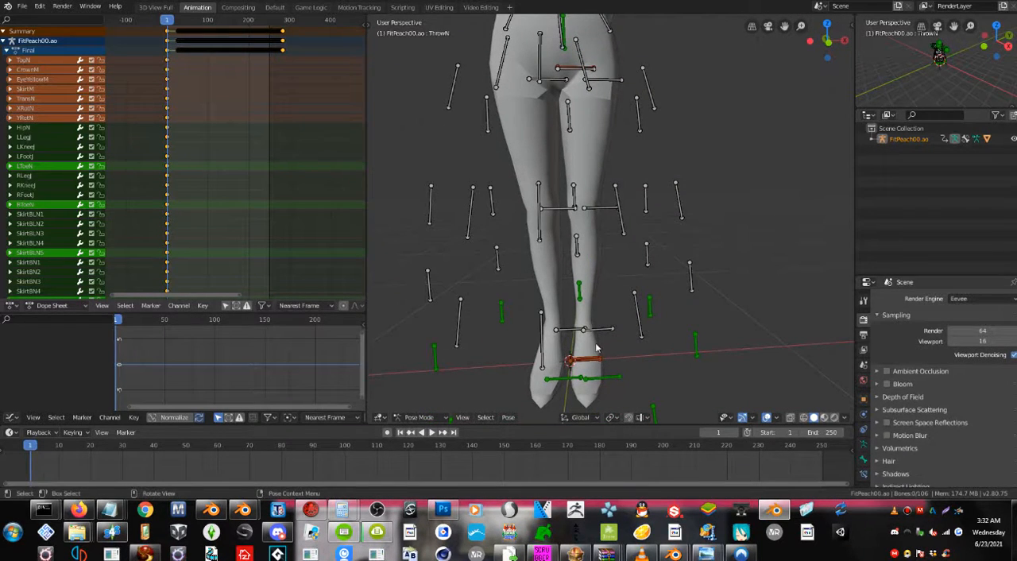
scroll(567, 166, "down", 6)
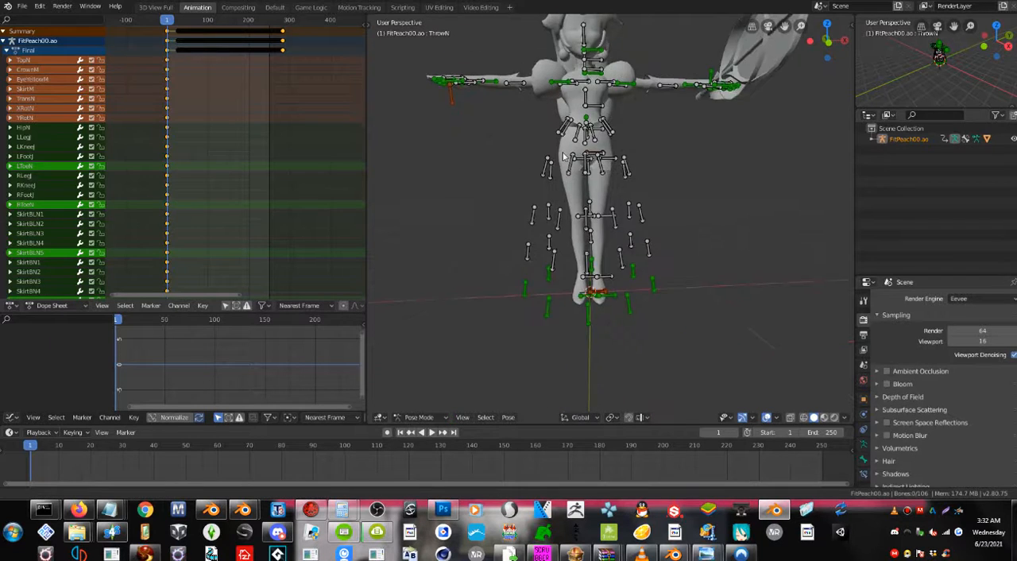
scroll(564, 183, "up", 4)
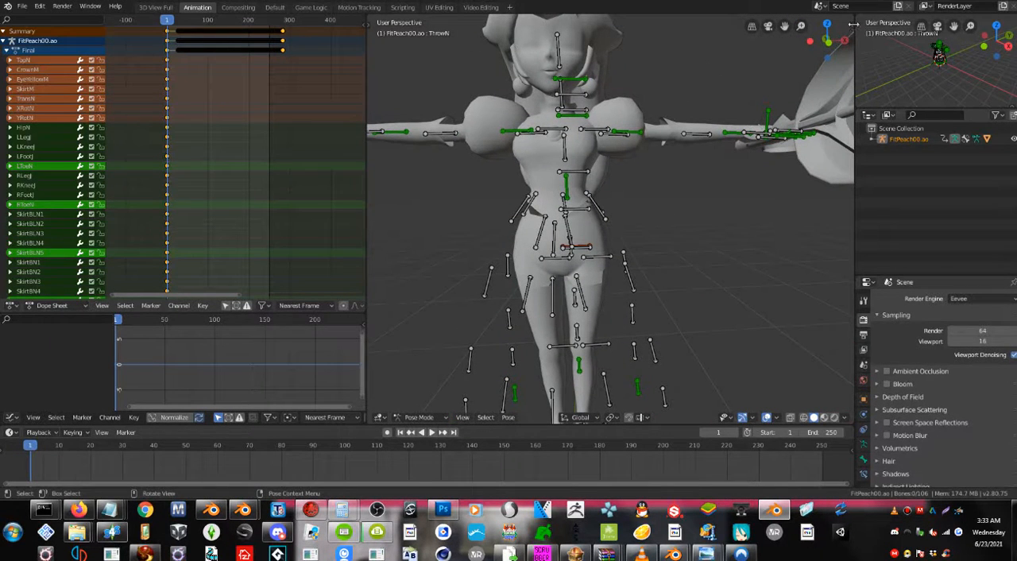
Select all of Peach's bones and create a Bento Buddy reference pose from the rest pose at frame 0.
key("n")
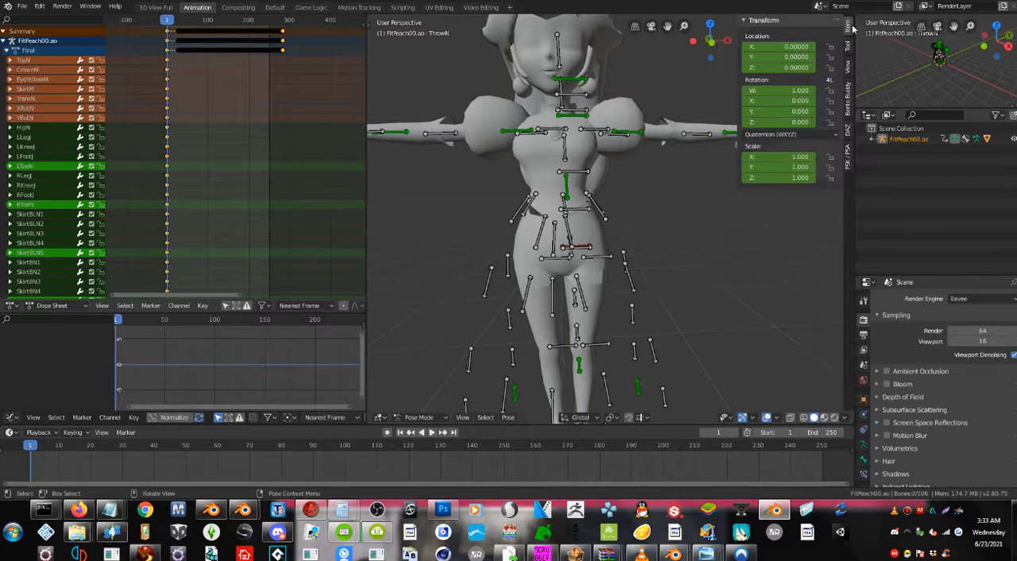
left_click(848, 93)
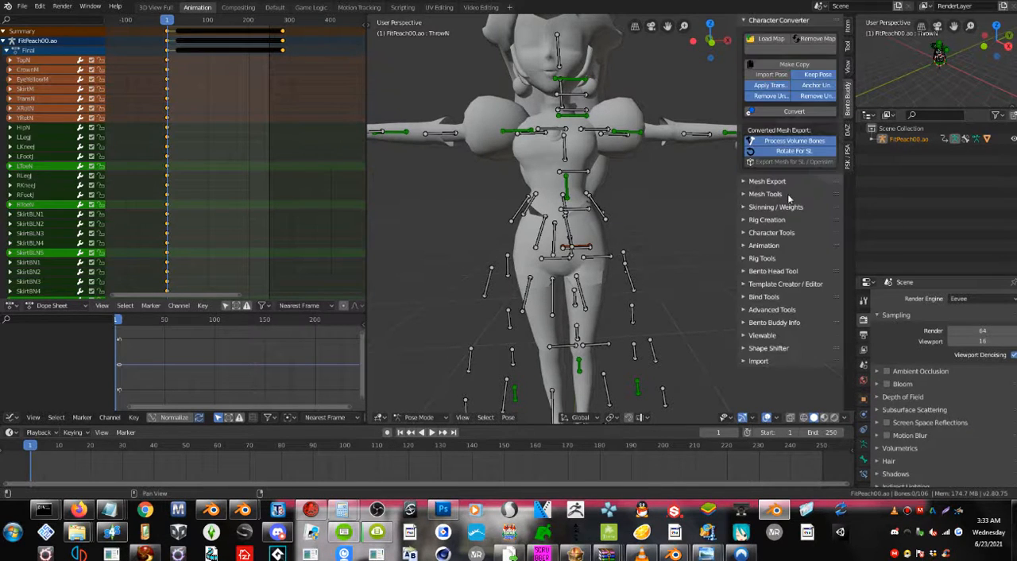
left_click(763, 232)
left_click(763, 231)
left_click(763, 231)
left_click(763, 232)
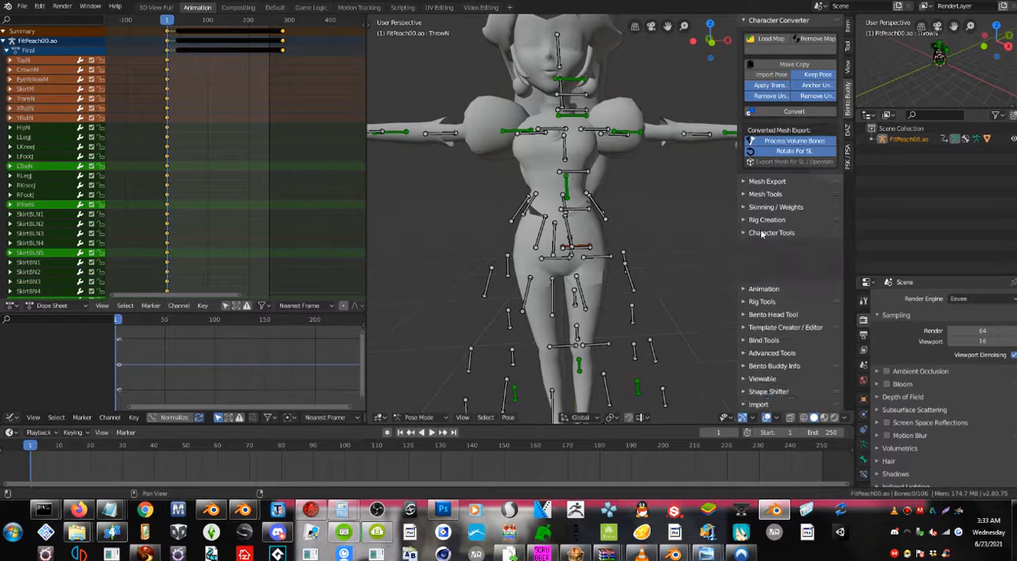
key("a")
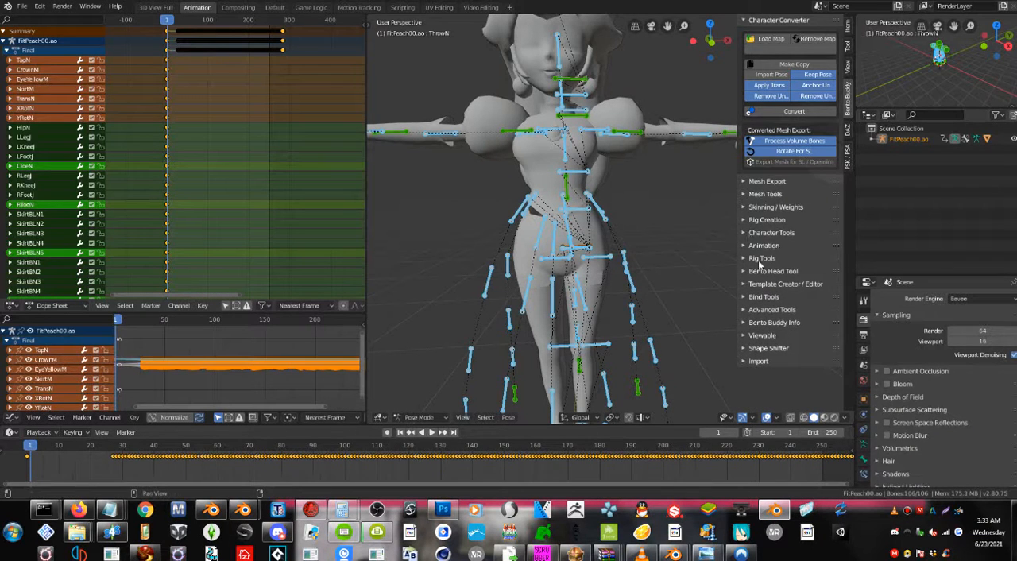
left_click(763, 248)
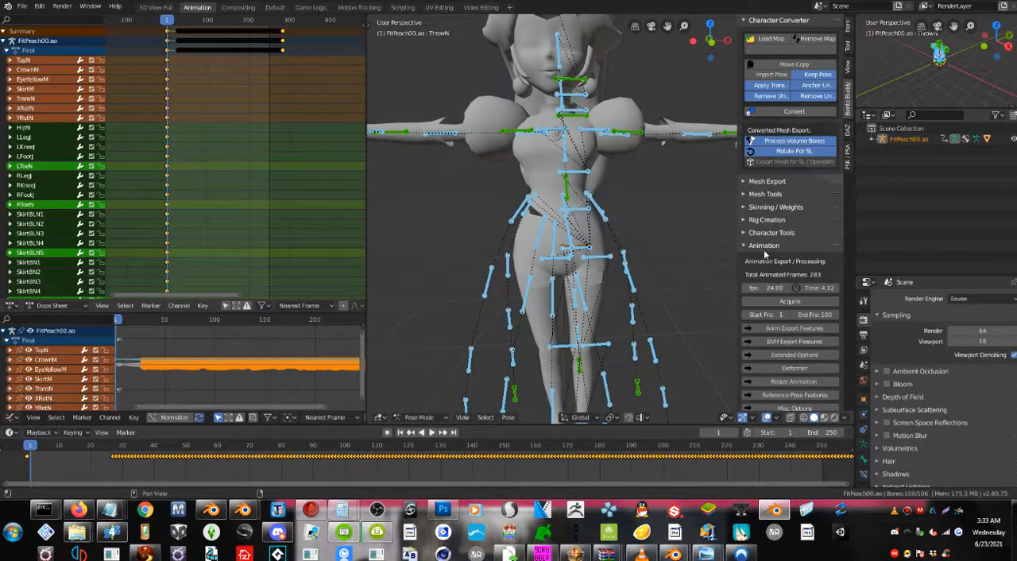
scroll(765, 254, "down", 3)
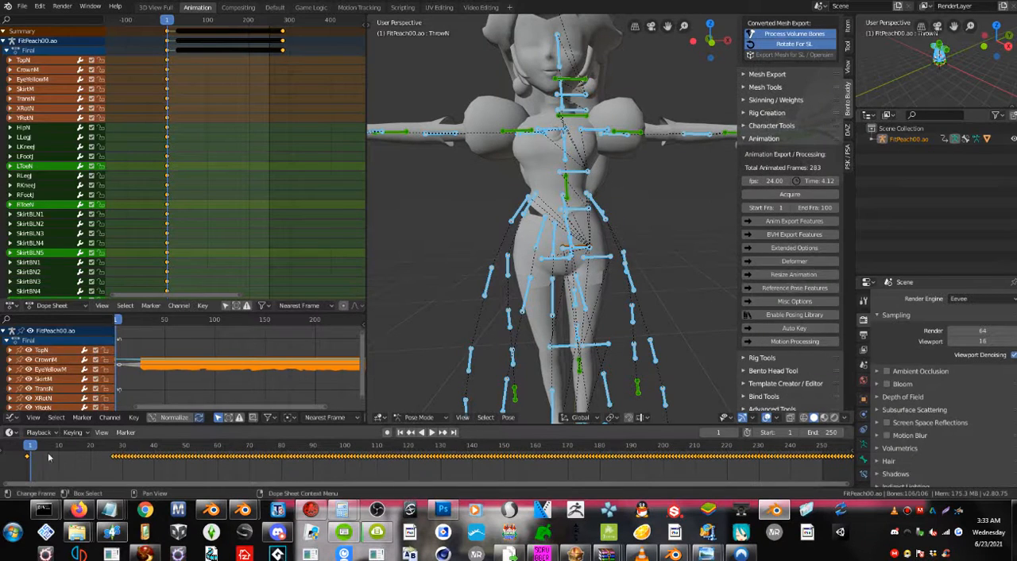
left_click_drag(32, 446, 16, 444)
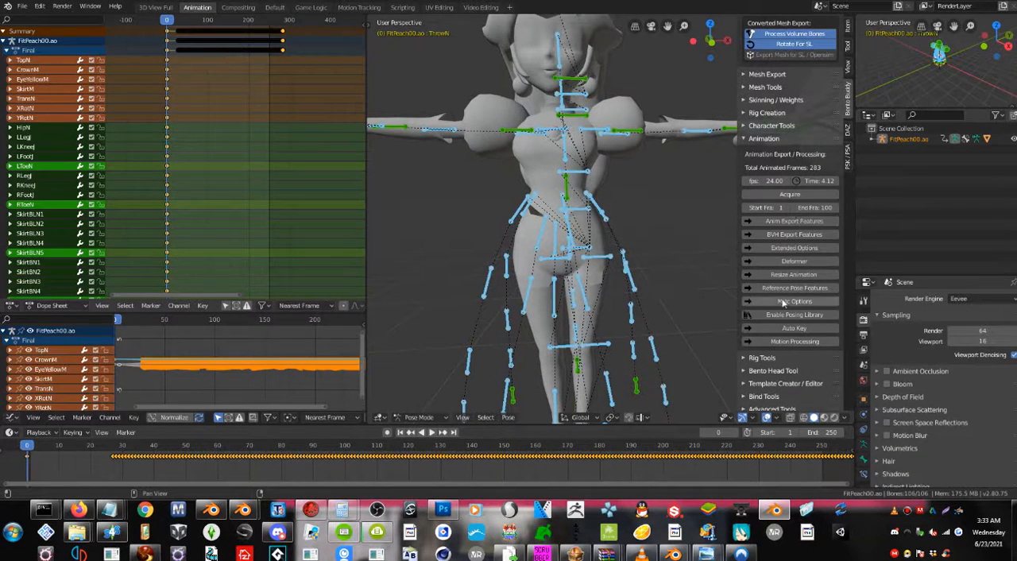
left_click(795, 288)
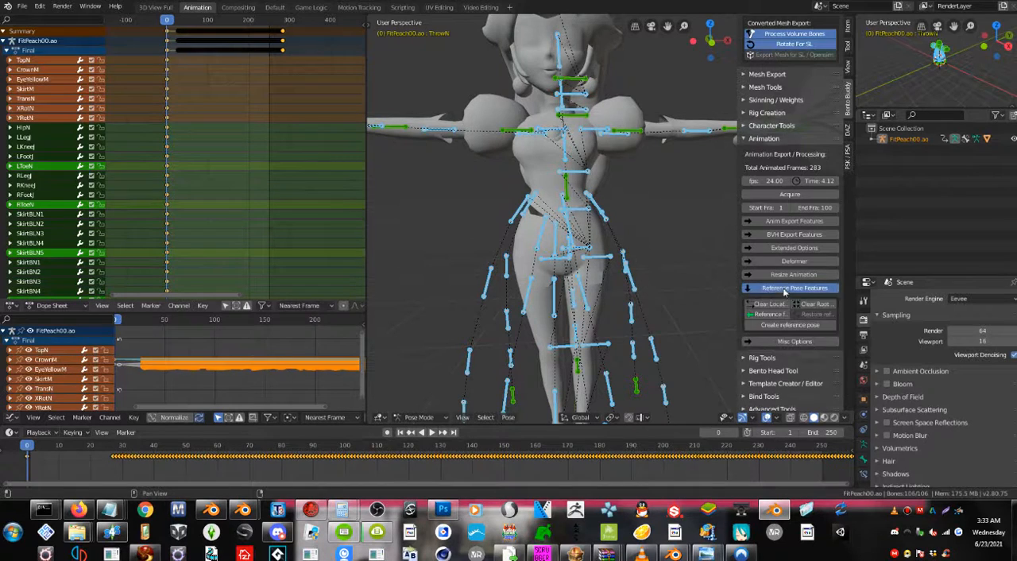
left_click(765, 326)
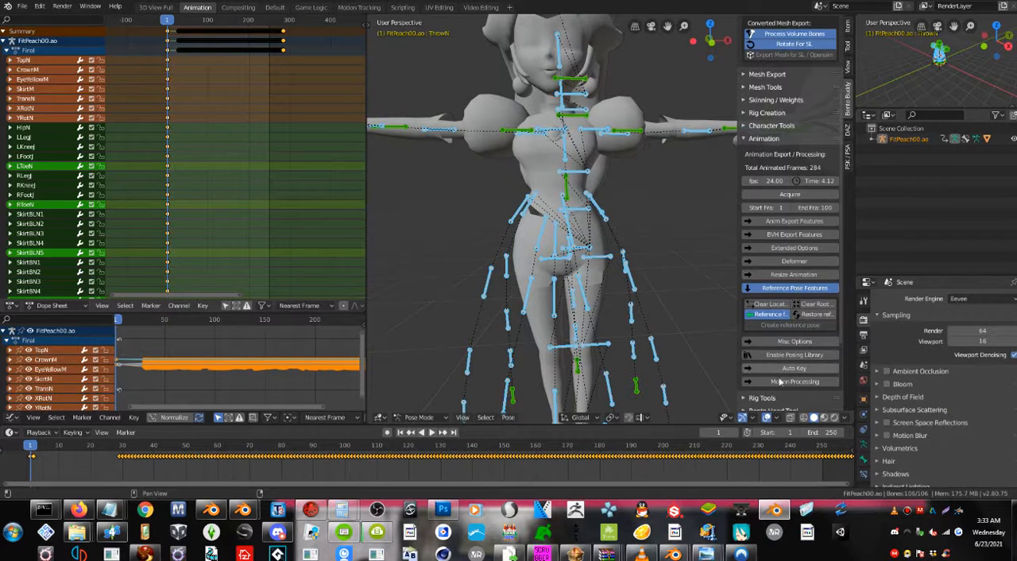
Load the retarget map "Shiek smash.bbm" from the Desktop for Bento Buddy's Retarget Motion.
left_click(767, 139)
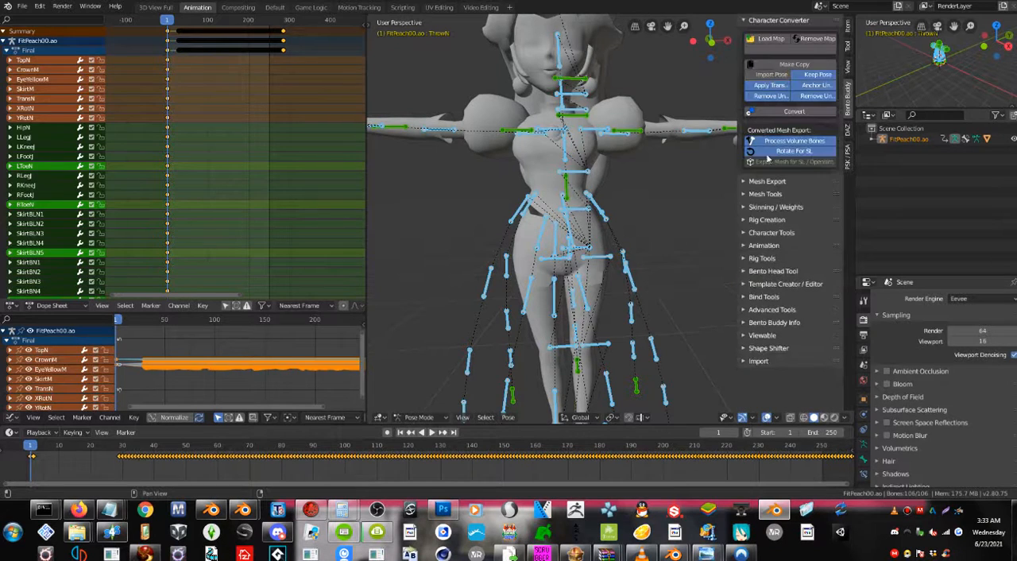
left_click(767, 233)
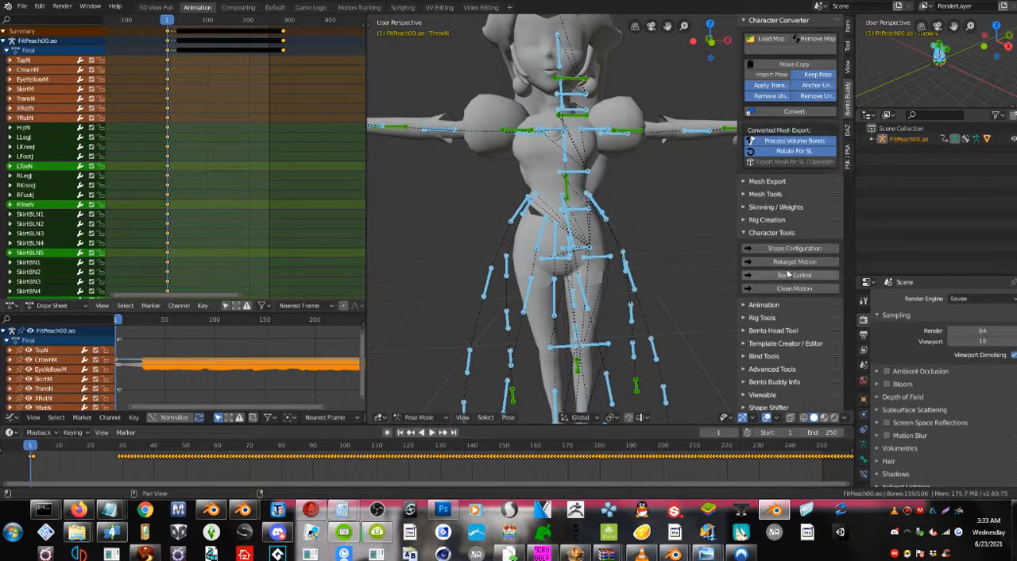
left_click(789, 263)
middle_click_drag(674, 270, 589, 216)
left_click(771, 278)
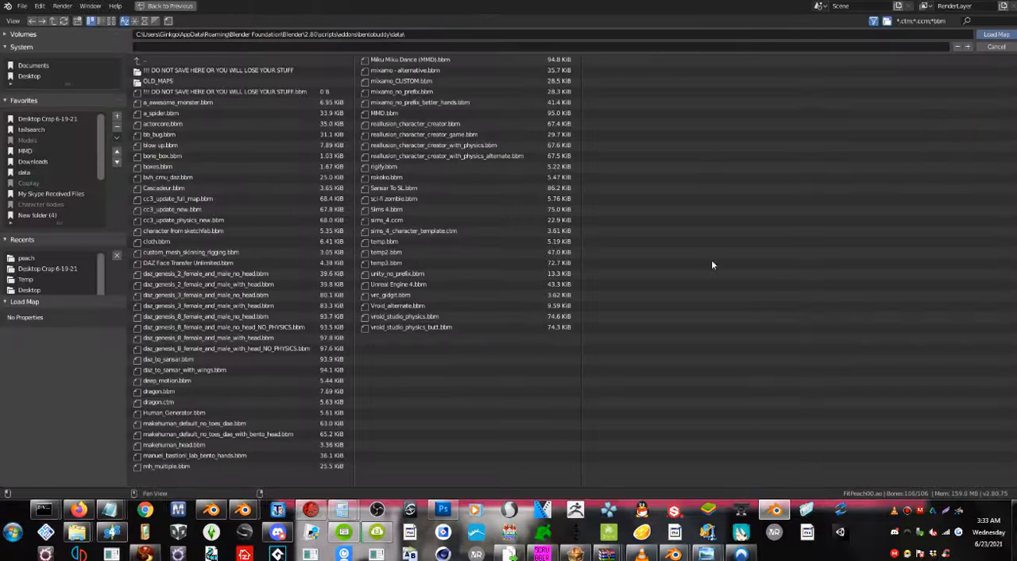
left_click(28, 76)
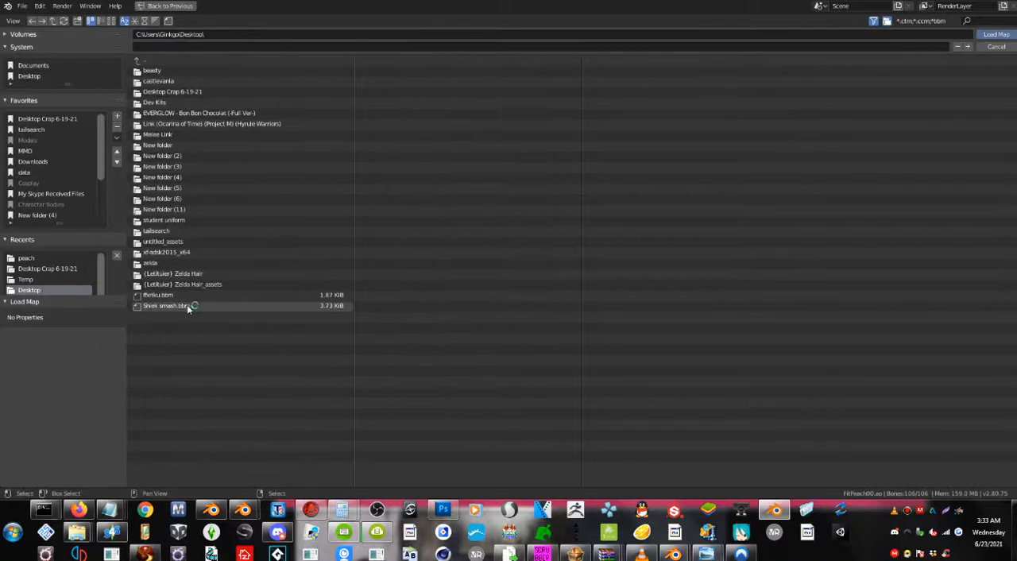
left_click(188, 306)
double_click(168, 306)
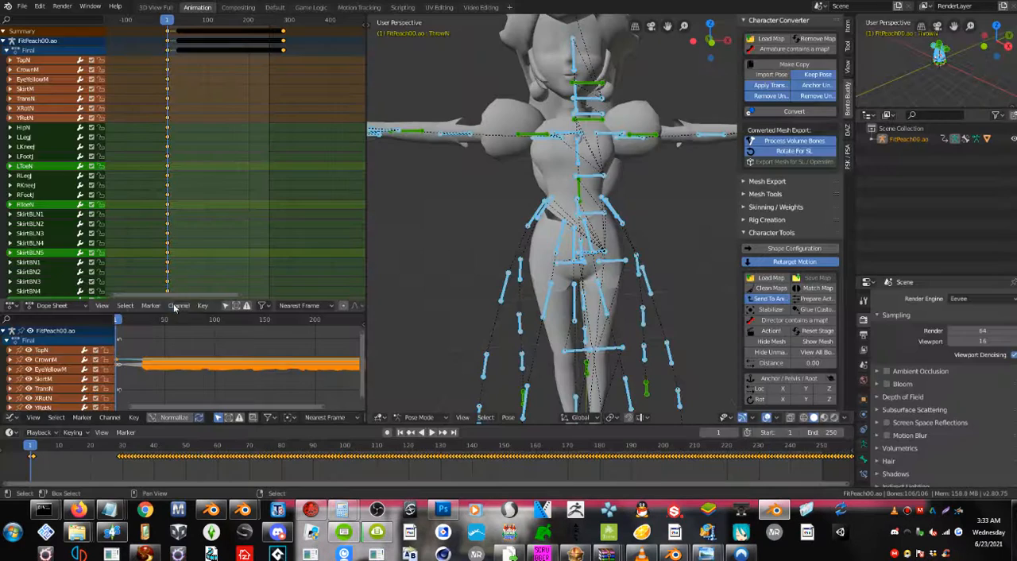
Set the retarget distance to 0.69 and run Action! to attach the Bento Buddy rig to Peach's motion.
scroll(545, 231, "down", 4)
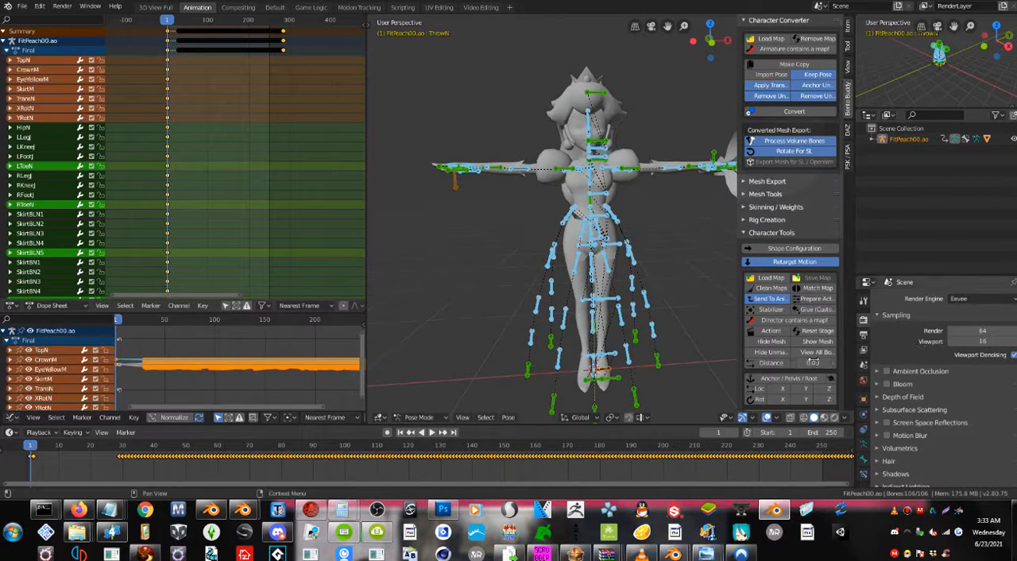
left_click(812, 362)
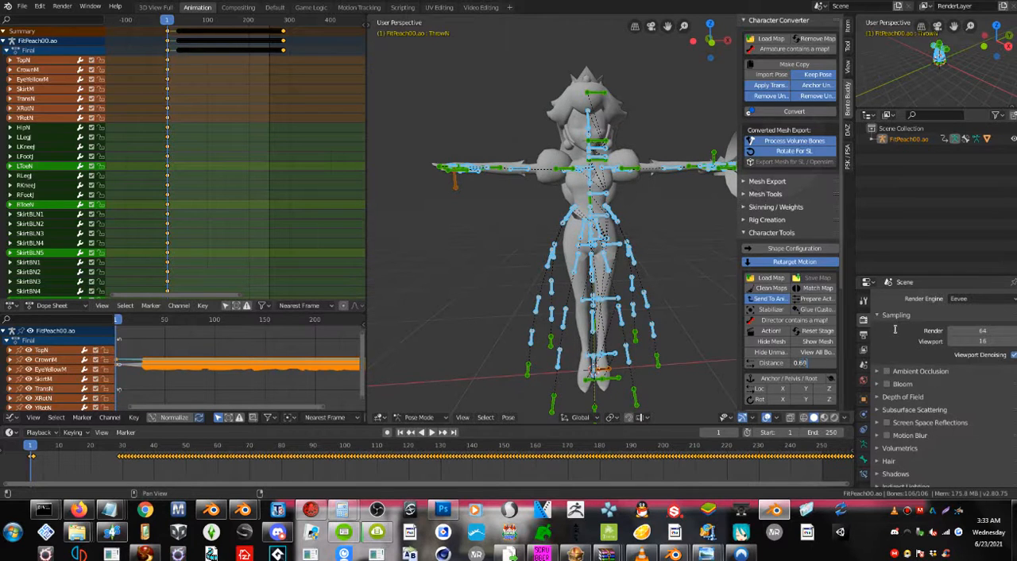
key("Return")
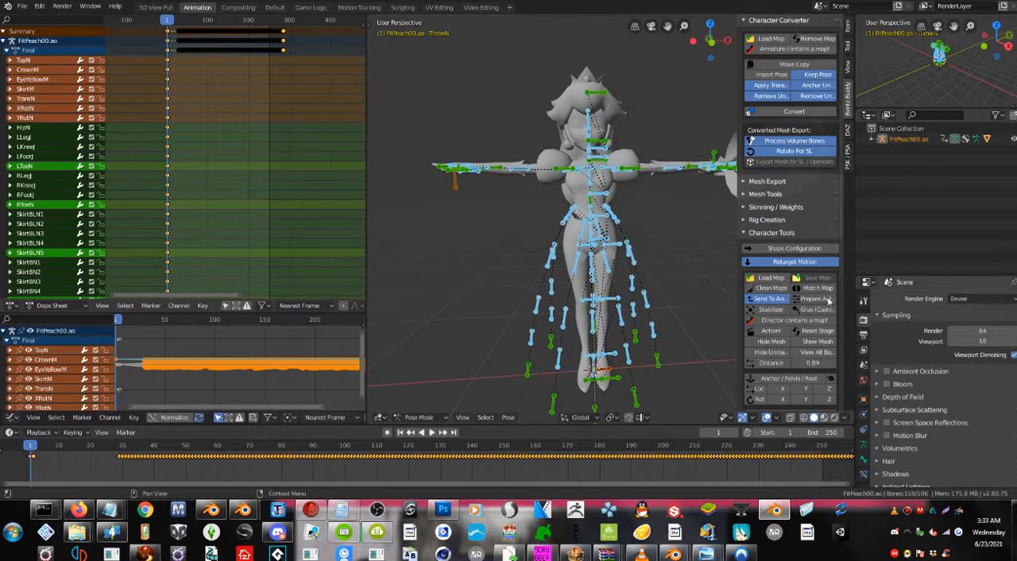
left_click(771, 331)
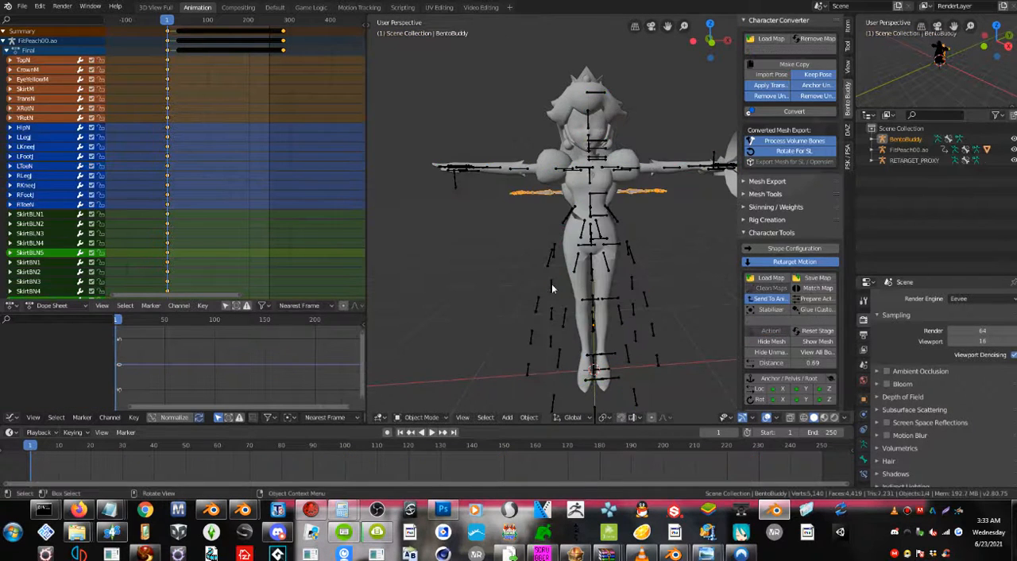
Play the retargeted animation and compare the Bento Buddy rig's motion with Peach's from several angles.
middle_click_drag(552, 289, 618, 310)
left_click(433, 431)
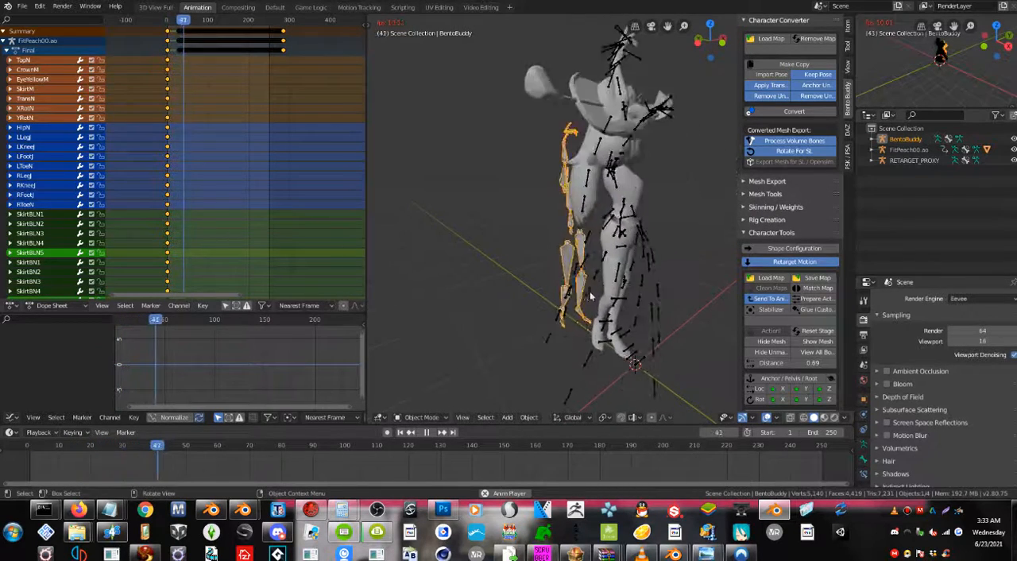
middle_click_drag(590, 295, 599, 296)
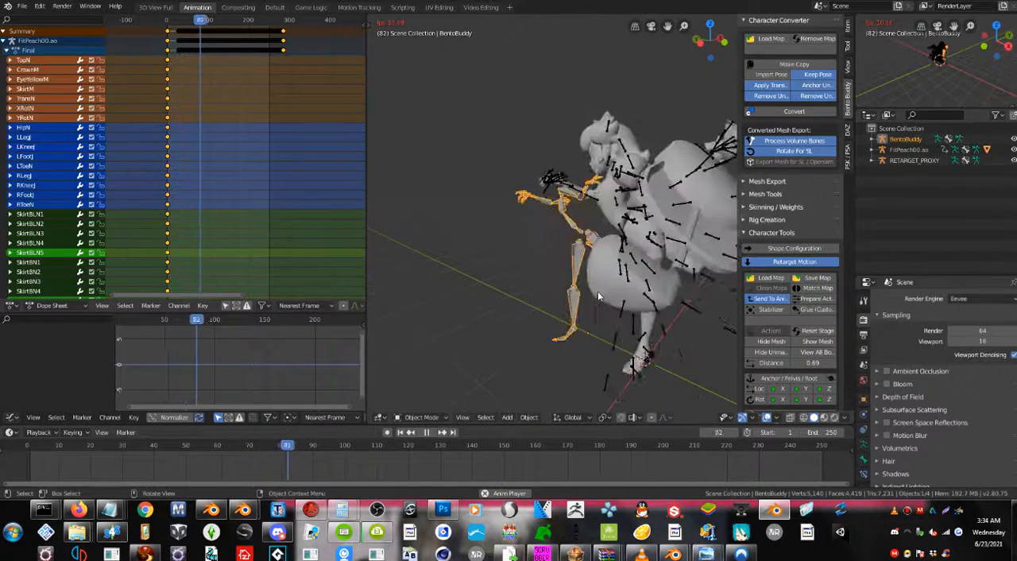
middle_click_drag(598, 291, 565, 289)
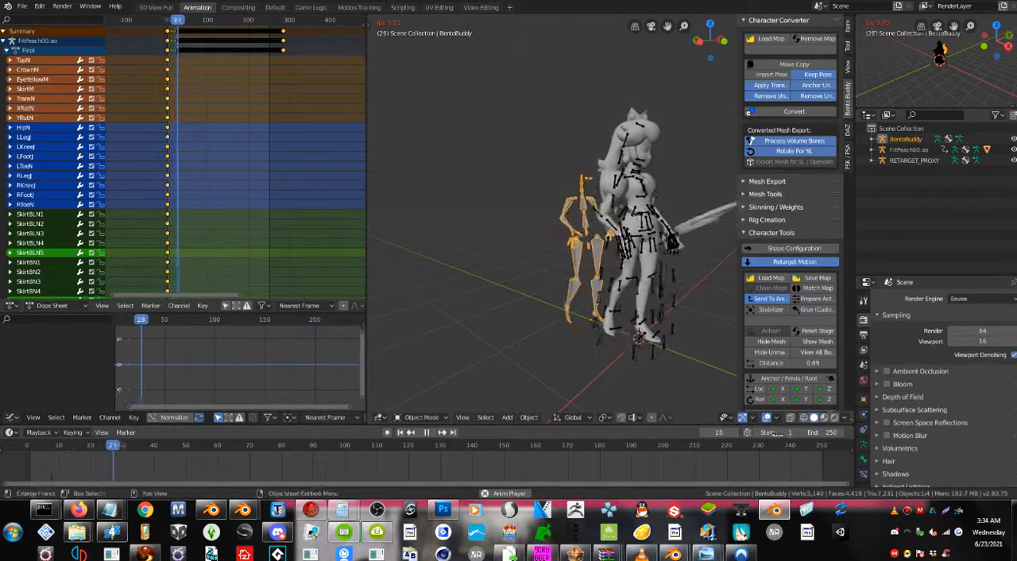
left_click(426, 433)
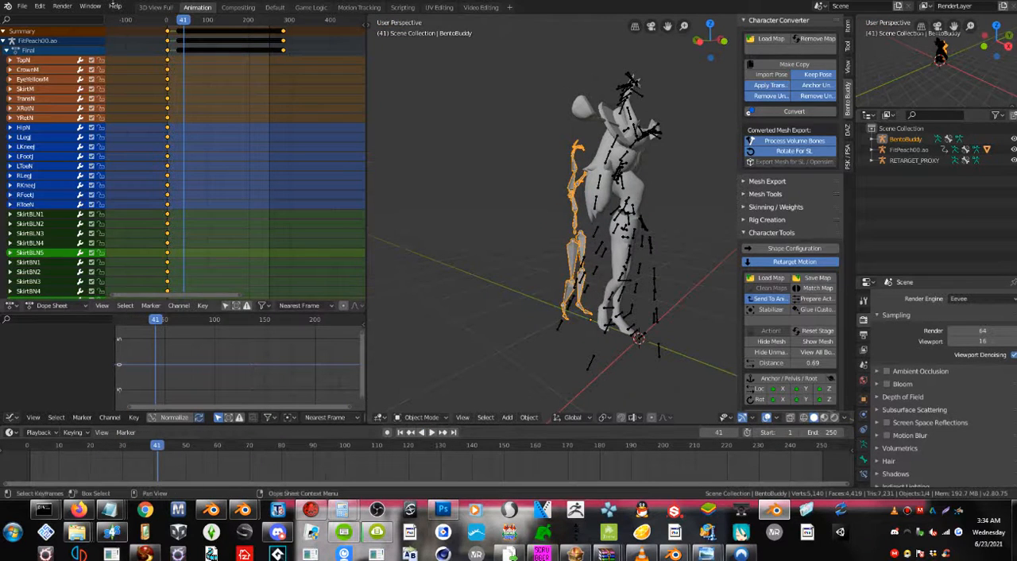
Go to the first frame of Peach's keyed motion and set the scene's start frame to 29.
left_click(201, 69)
scroll(202, 72, "up", 9)
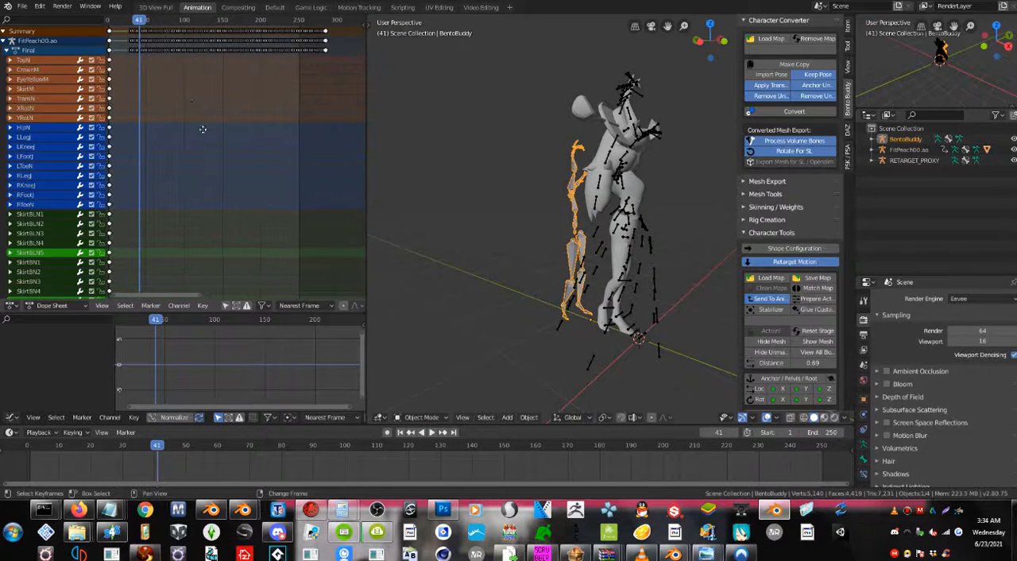
middle_click_drag(186, 135, 208, 149, "shift")
scroll(199, 120, "up", 5)
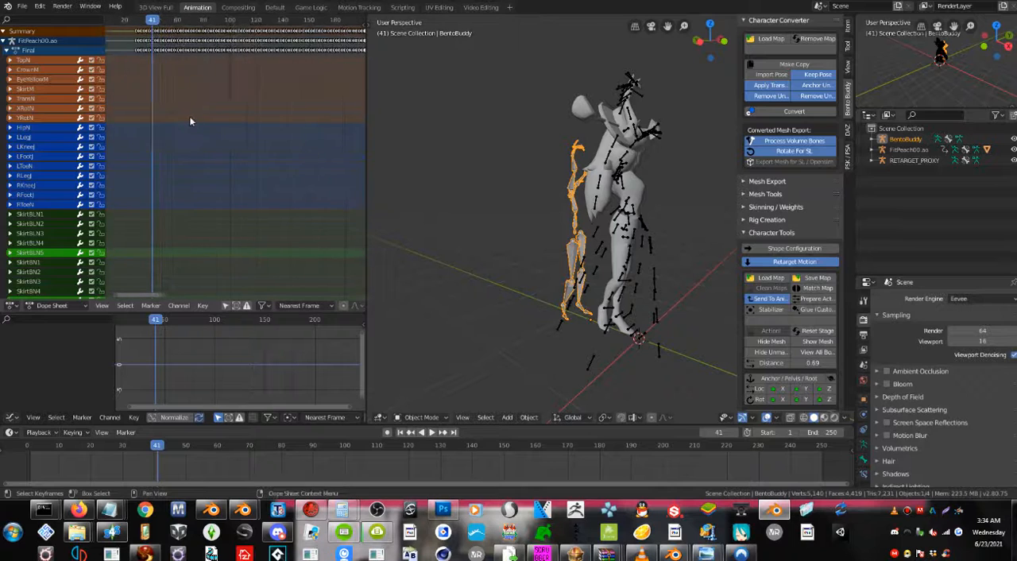
middle_click_drag(176, 86, 283, 105)
scroll(199, 79, "up", 9)
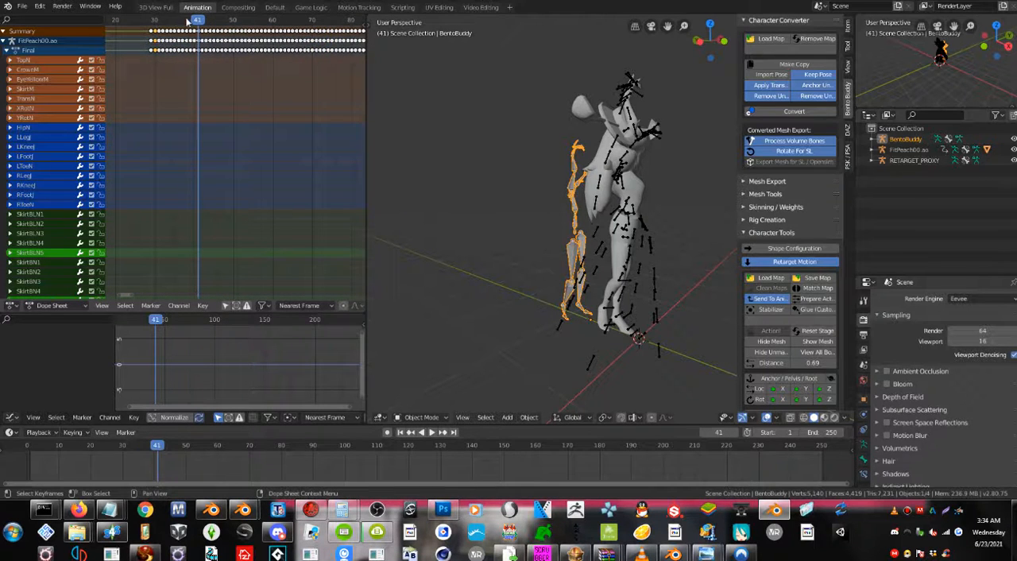
left_click_drag(201, 24, 153, 31)
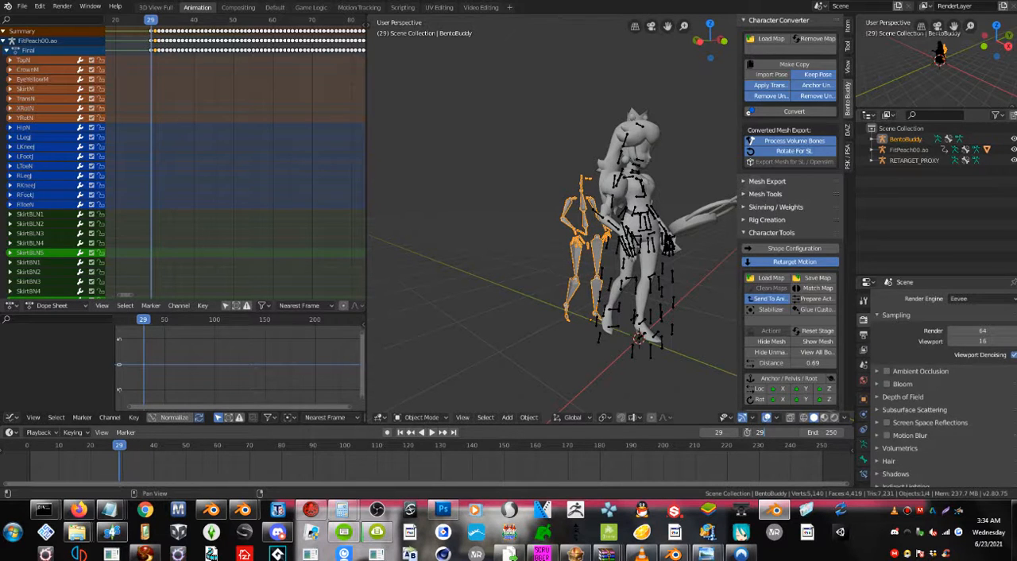
scroll(302, 151, "down", 2)
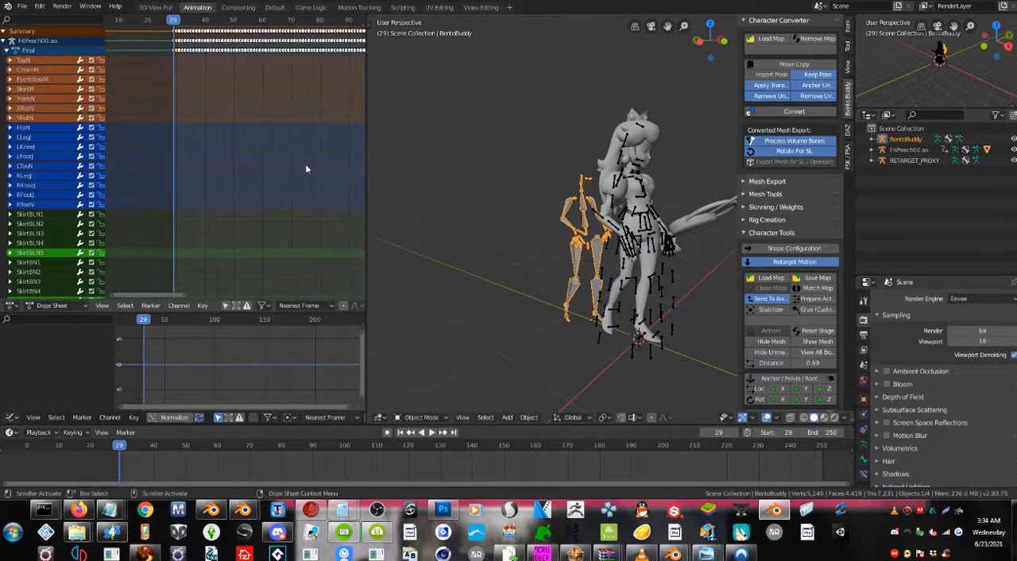
Go to the last keyed frame of Peach's motion, set the scene's end frame to 284 and preview the range from its start.
scroll(305, 165, "down", 7)
middle_click_drag(299, 127, 231, 157)
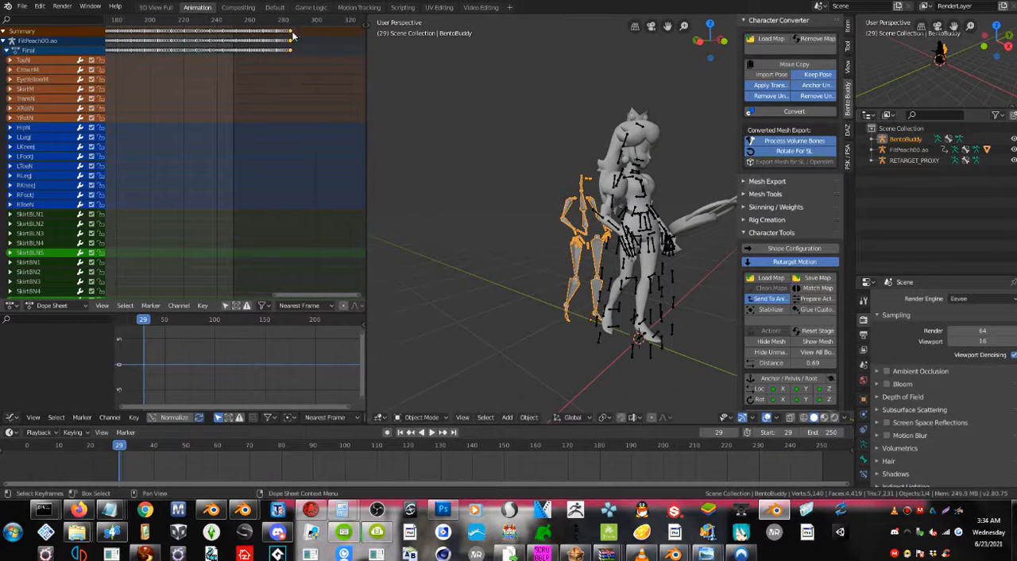
left_click(293, 21)
left_click_drag(293, 22, 290, 22)
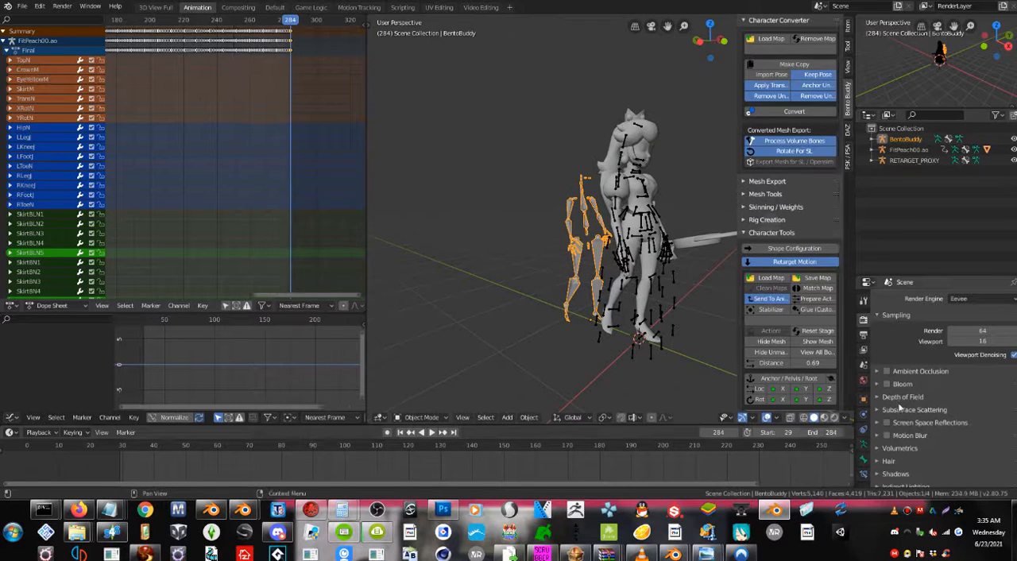
left_click(400, 432)
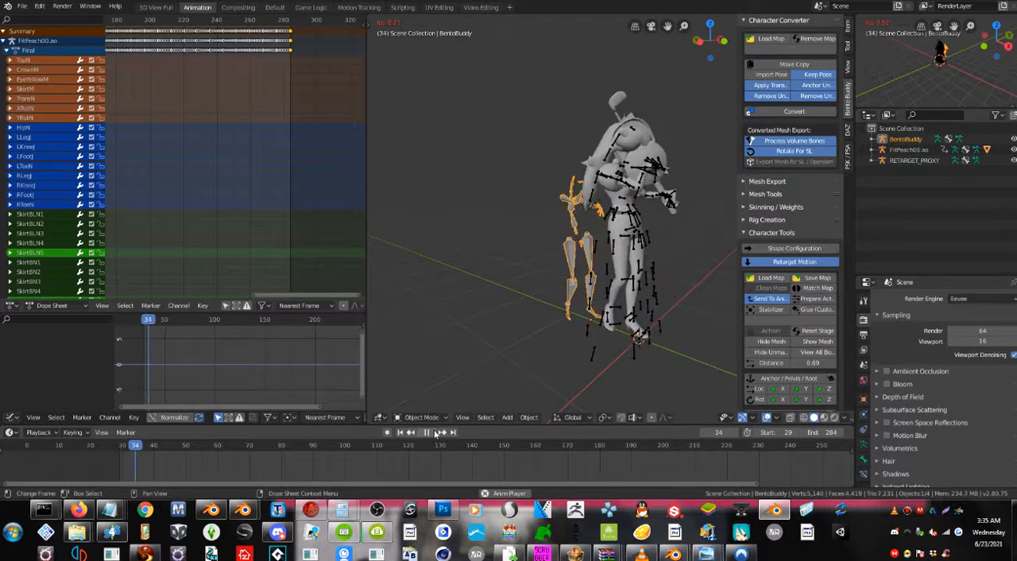
left_click(427, 431)
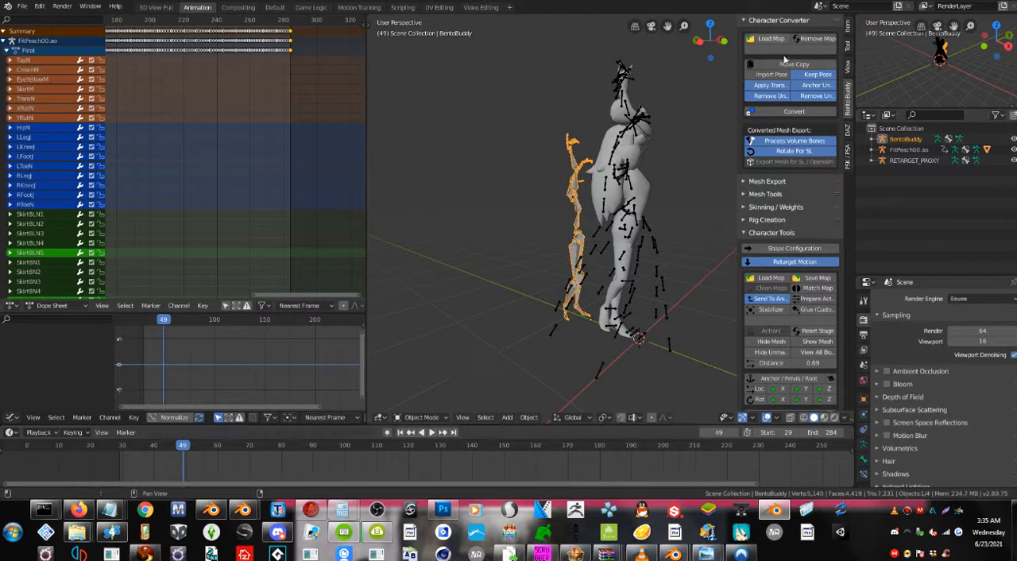
Widen the Bento Buddy sidebar and set its animation export to 60 fps with start frame 29.
left_click(735, 190)
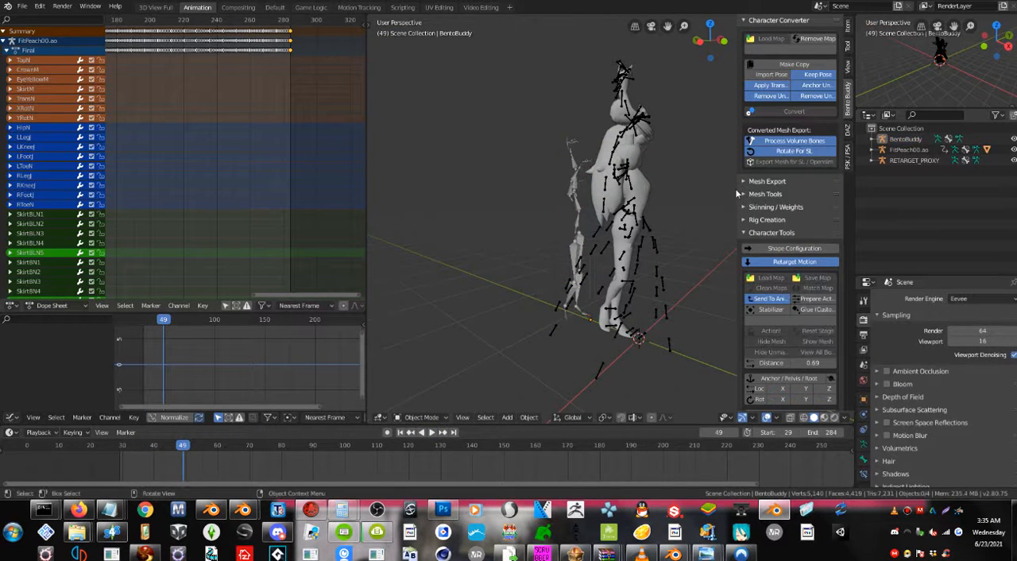
left_click_drag(738, 192, 705, 191)
left_click(718, 207)
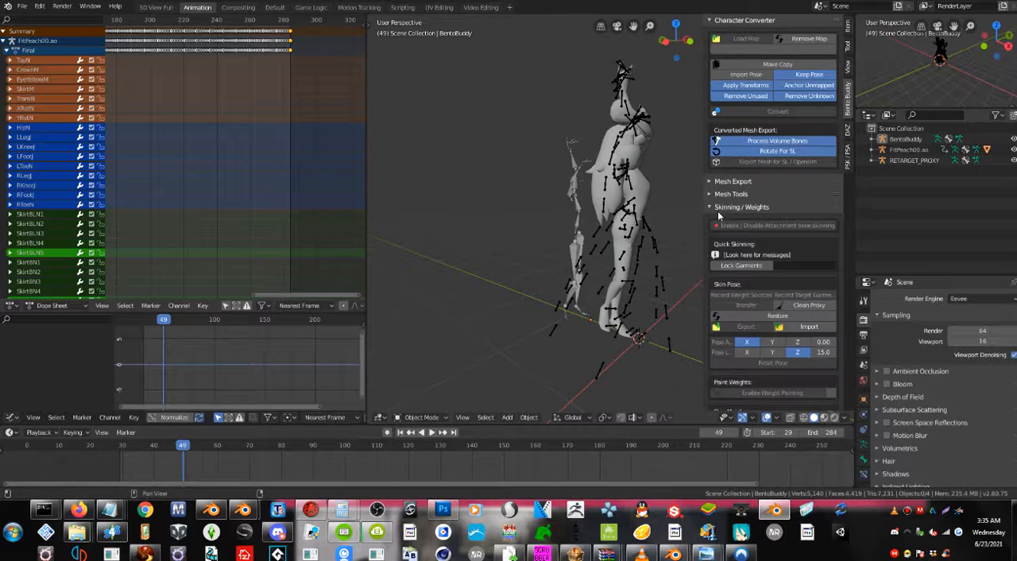
left_click(718, 208)
left_click(711, 233)
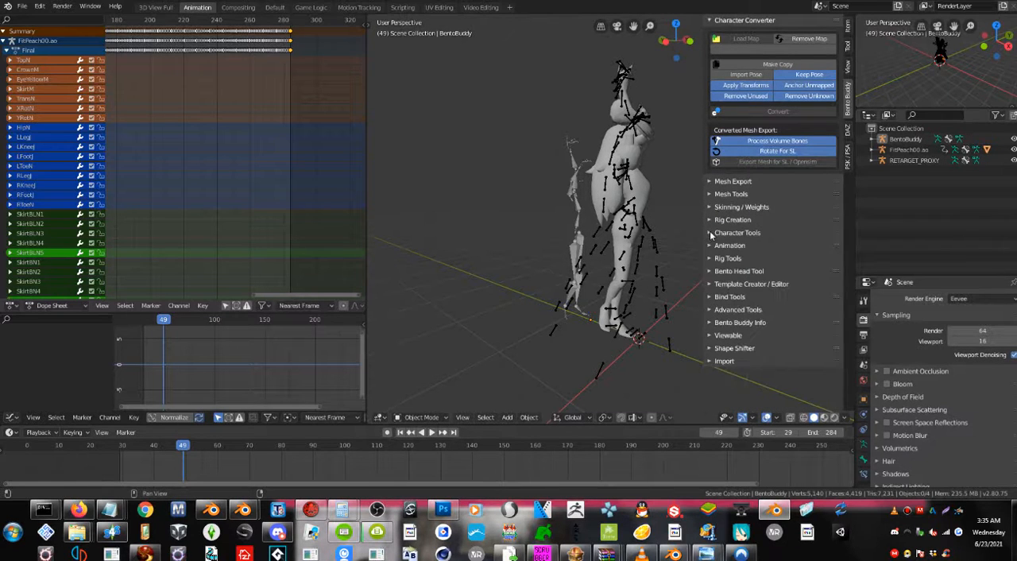
left_click(711, 246)
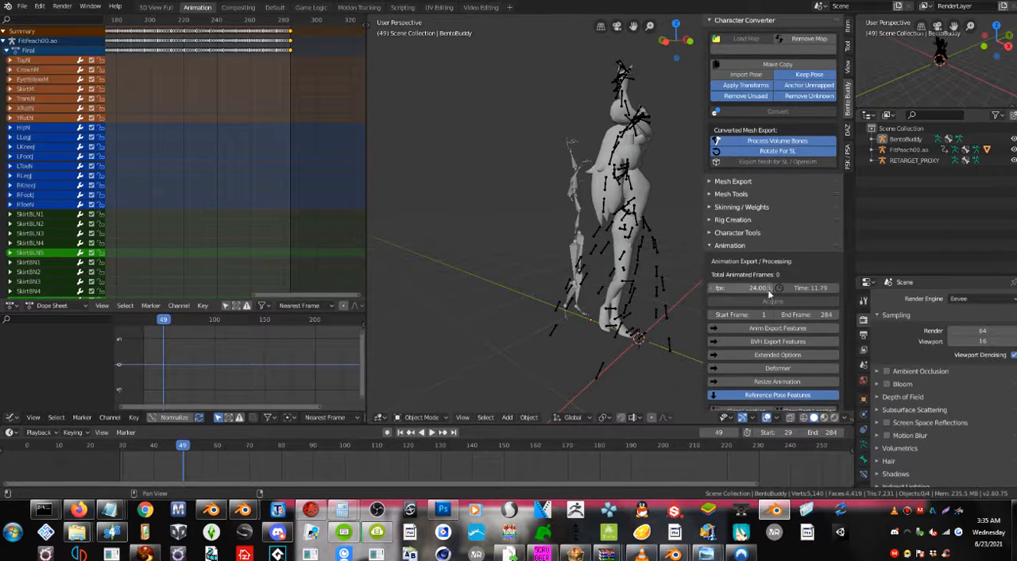
scroll(768, 294, "down", 1)
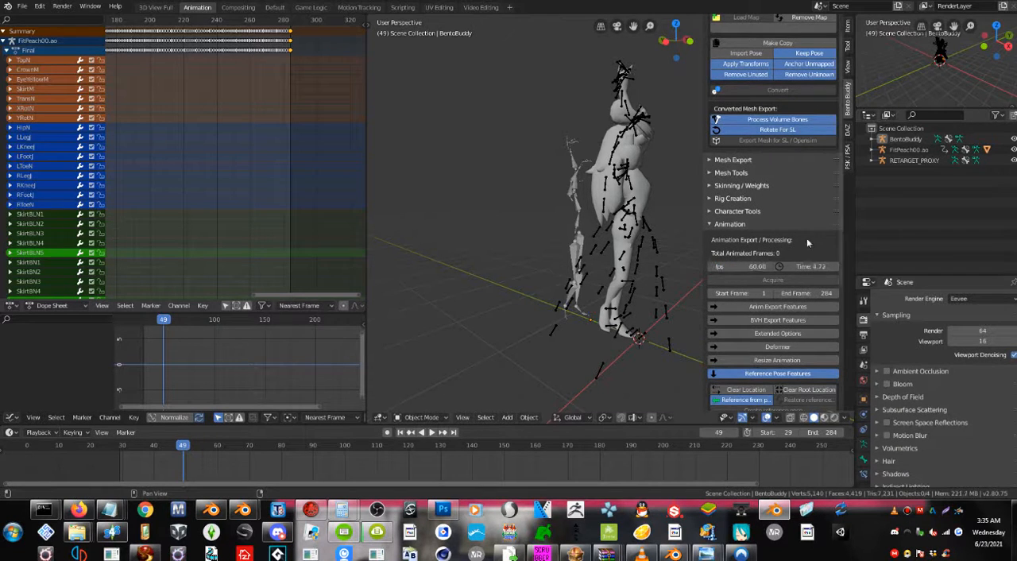
left_click(750, 293)
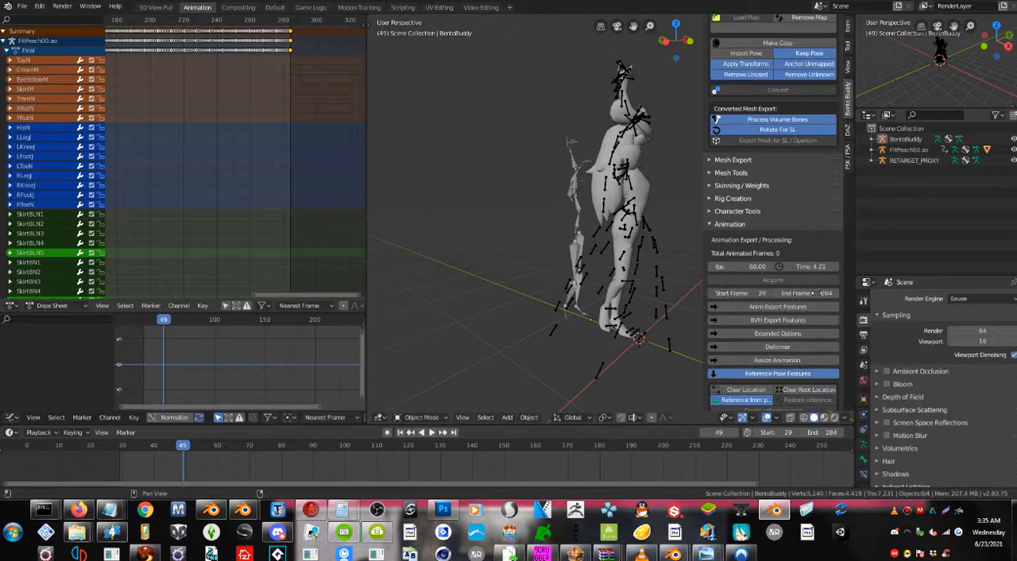
Set the animation export's base priority to 4 and enable looping from frame 29 to 284.
left_click(796, 308)
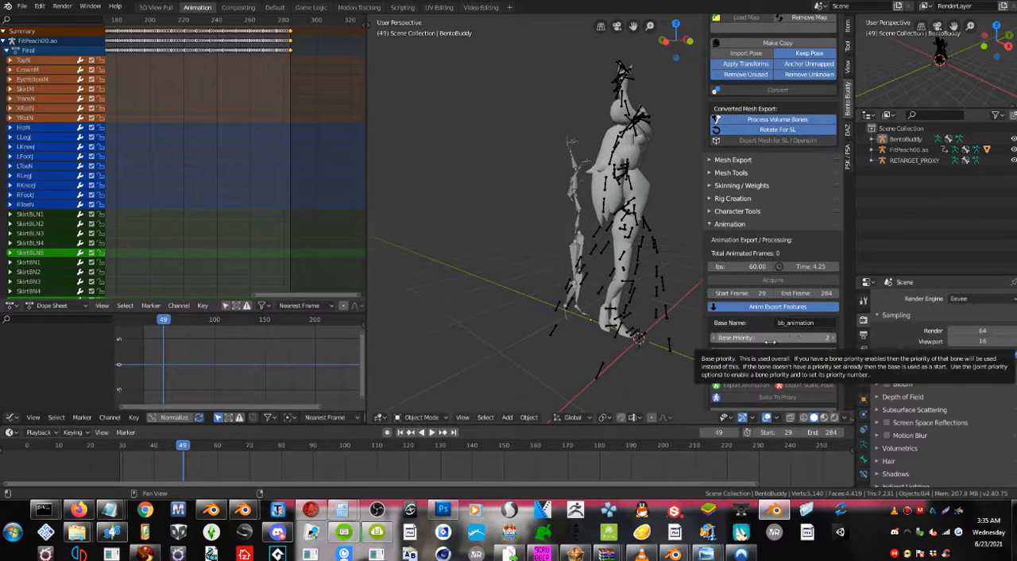
left_click(771, 340)
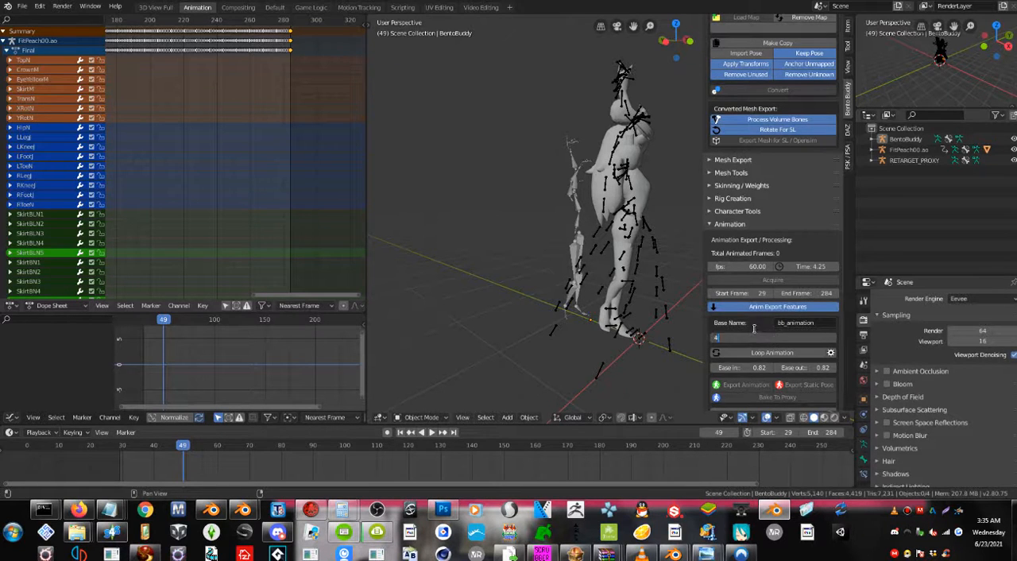
left_click(760, 353)
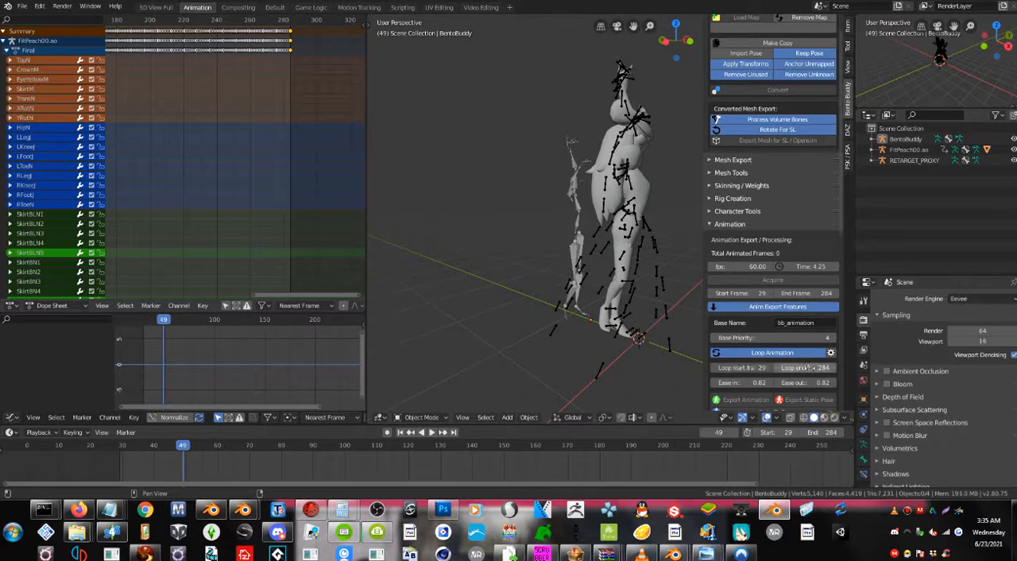
key("Return")
scroll(743, 357, "down", 2)
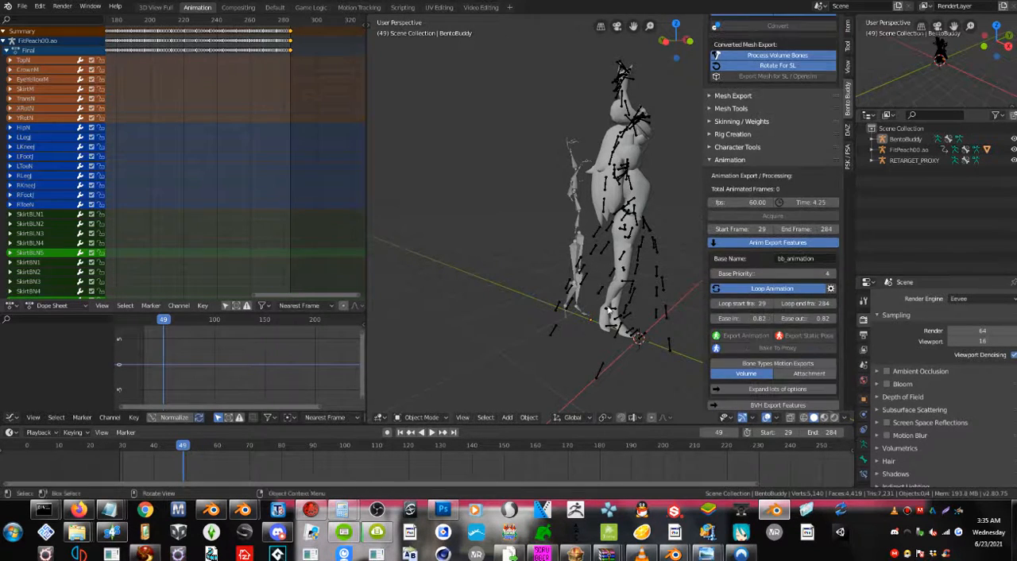
Select the Bento Buddy rig and export its animation to the Desktop as "peach".
left_click(578, 222)
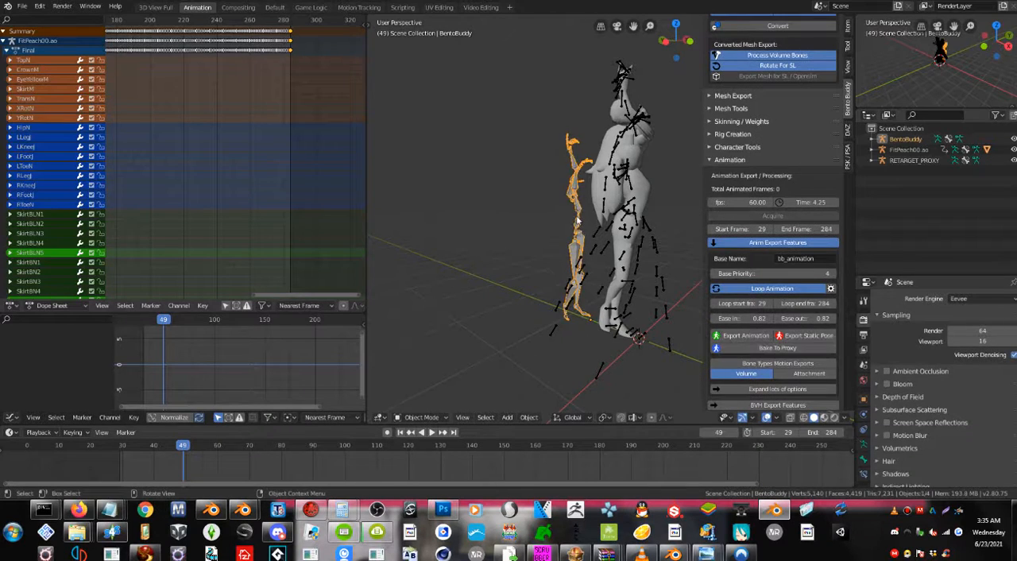
left_click(749, 335)
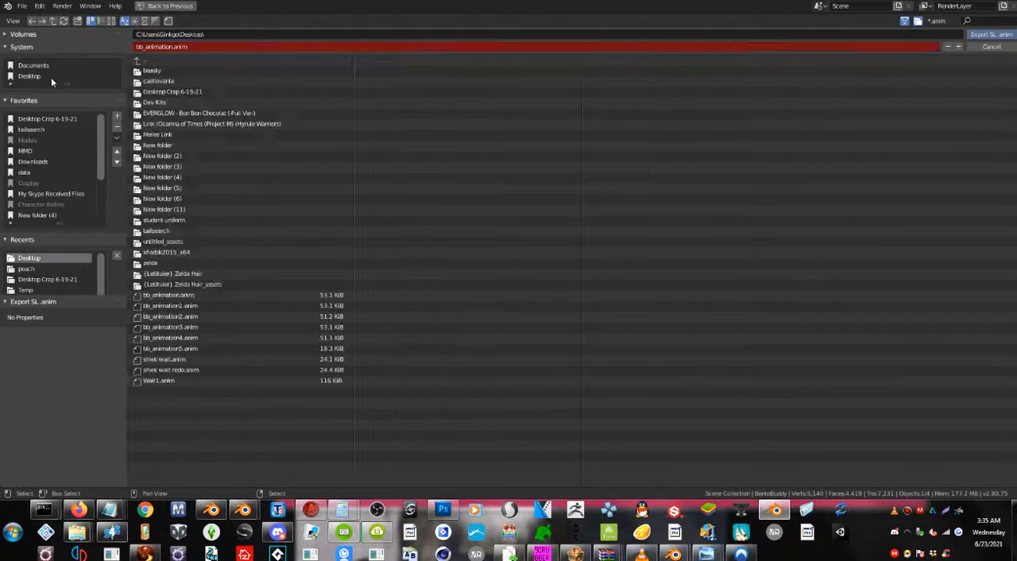
left_click(292, 45)
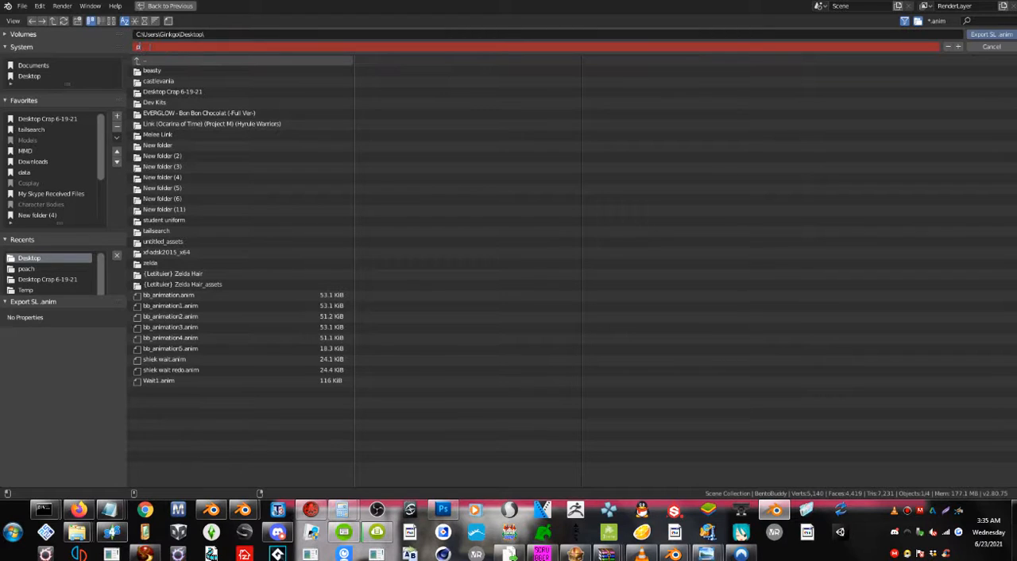
type("peach")
key("Return")
key("Return")
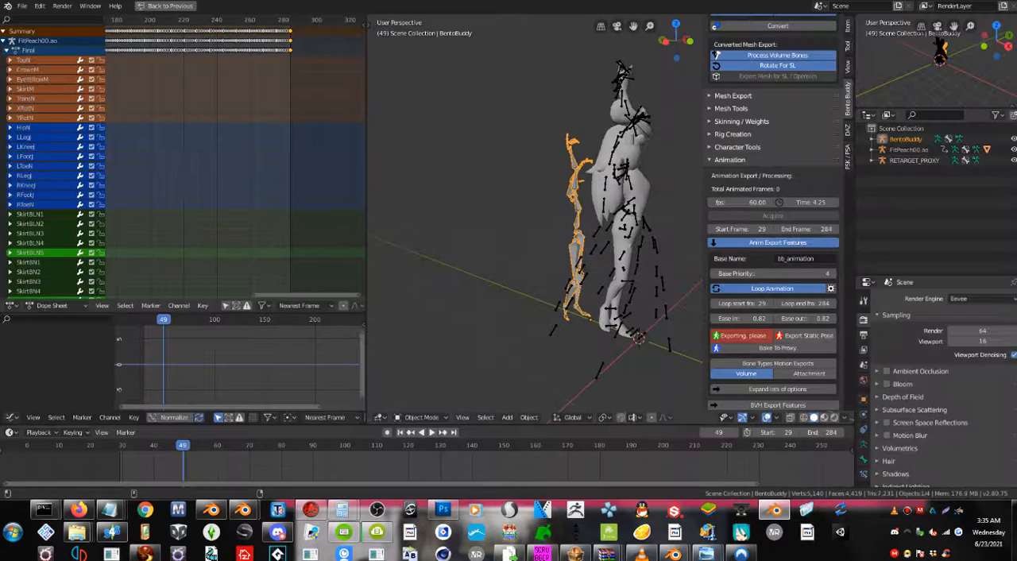
Switch to the Second Life viewer, stop the "shiek wait" animation and upload peach.anim under the name "peach".
left_click(143, 553)
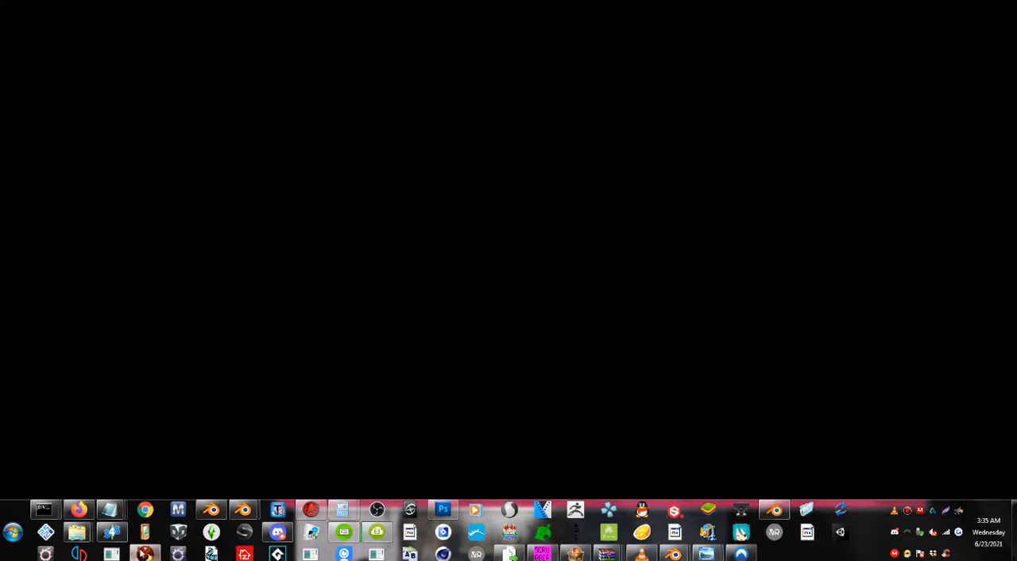
left_click(314, 173)
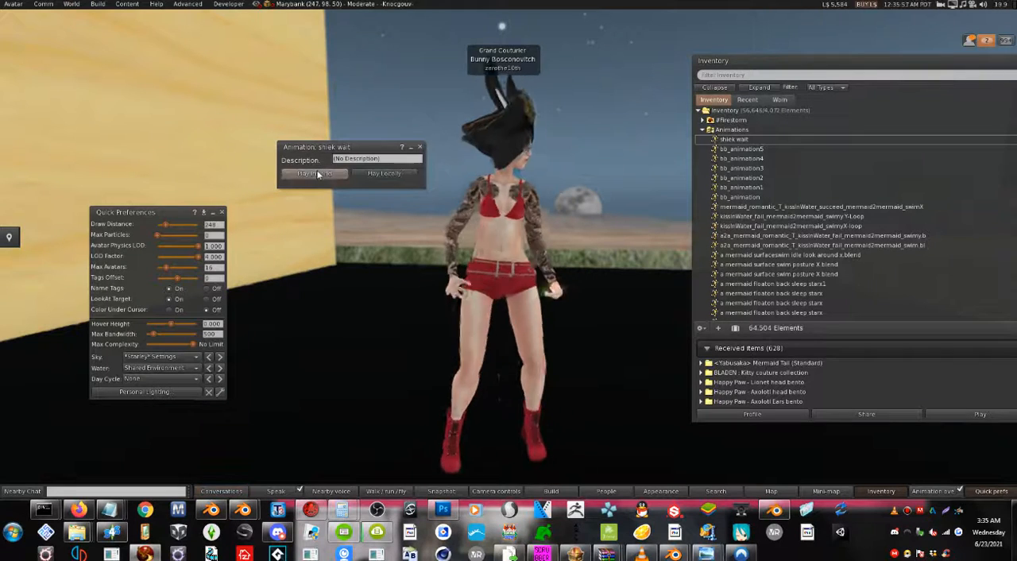
left_click(96, 4)
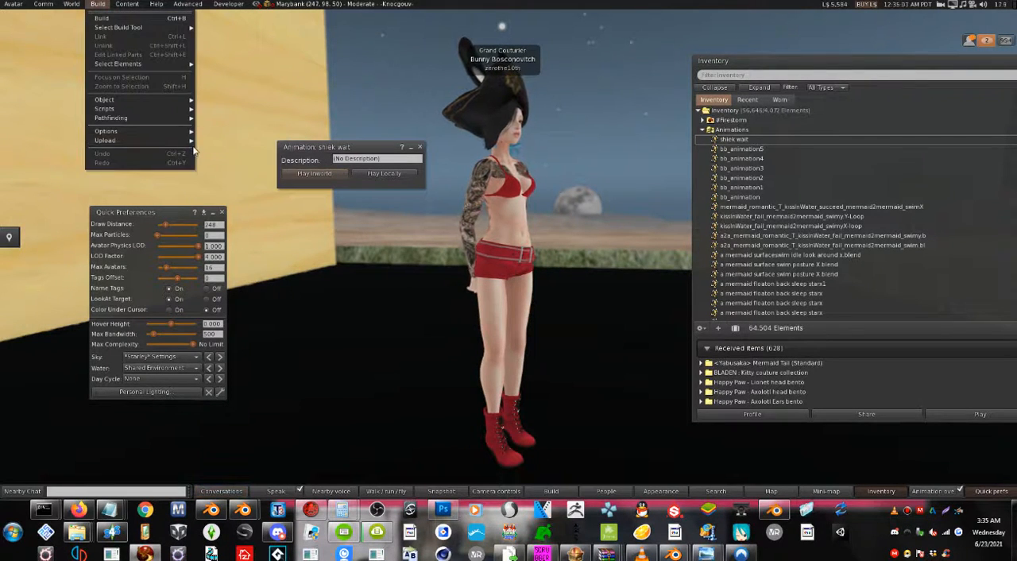
mouse_move(178, 140)
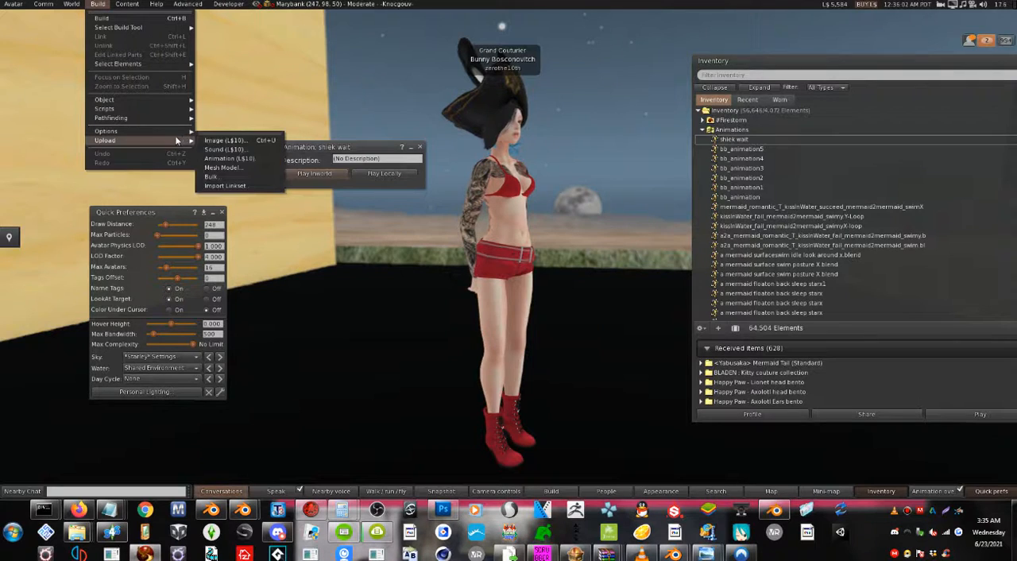
left_click(224, 159)
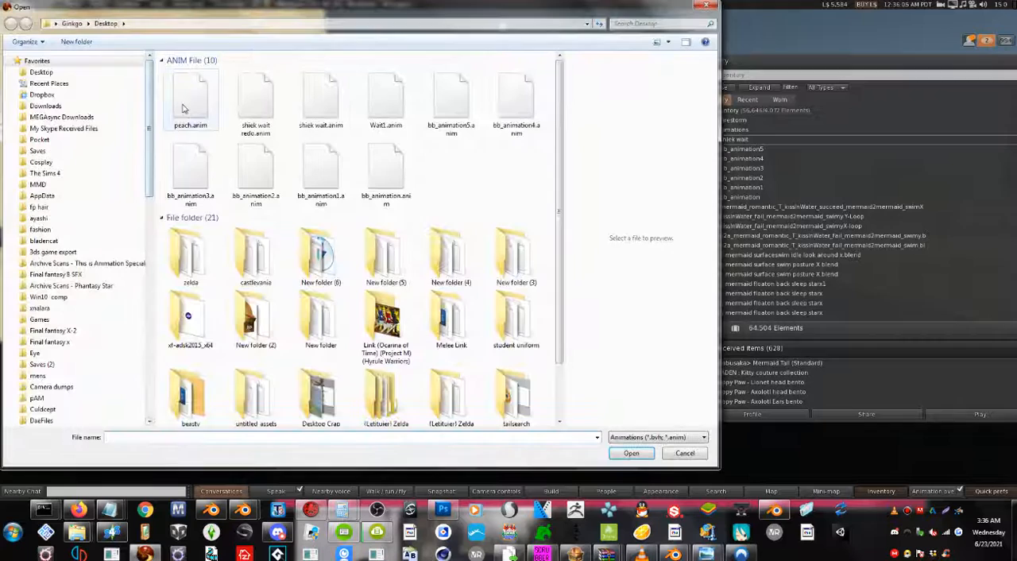
double_click(190, 102)
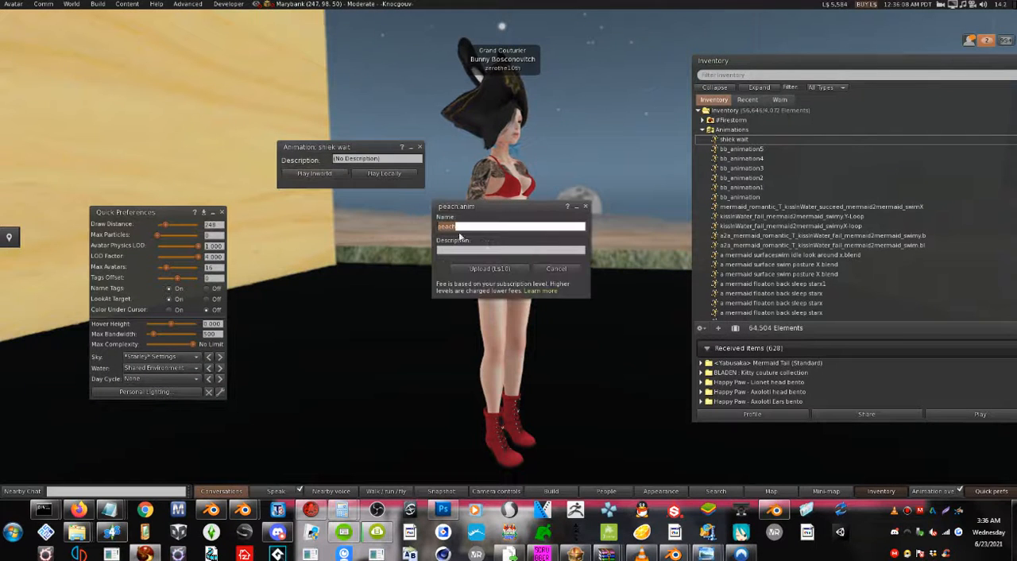
left_click(489, 268)
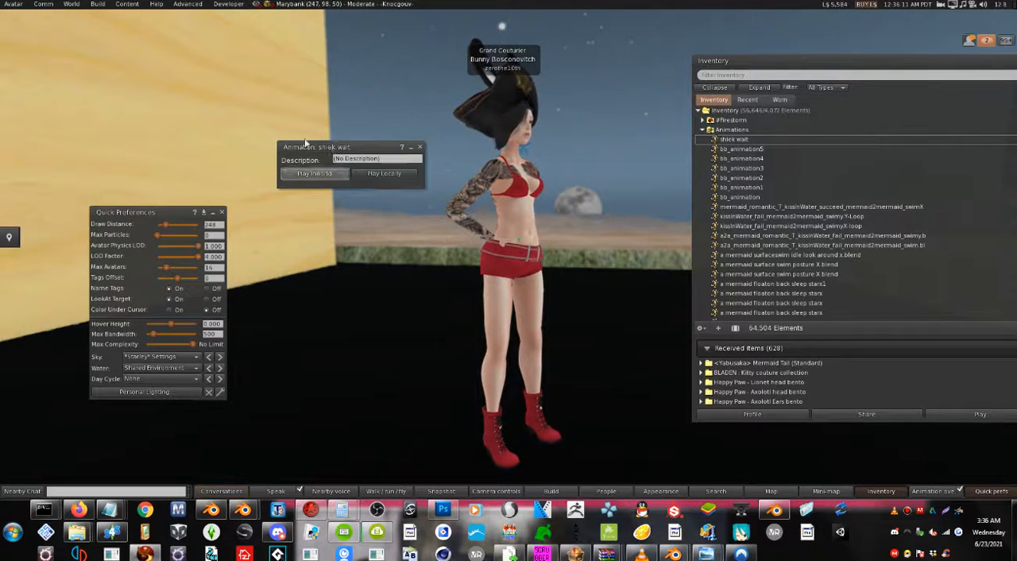
Play the uploaded "peach" animation inworld and check its speed and motion on the avatar.
left_click_drag(332, 143, 227, 83)
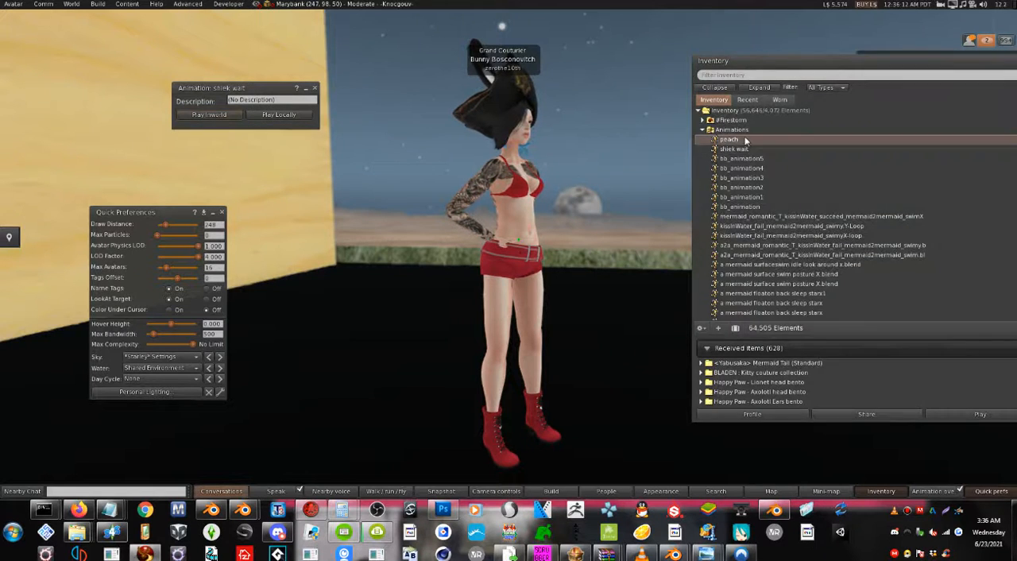
left_click(226, 123)
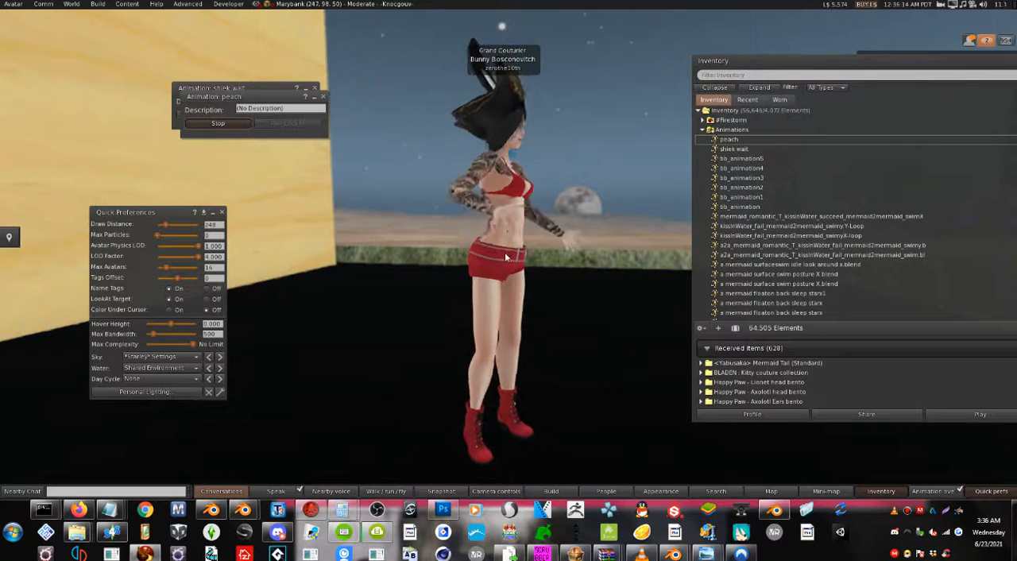
scroll(493, 239, "down", 3)
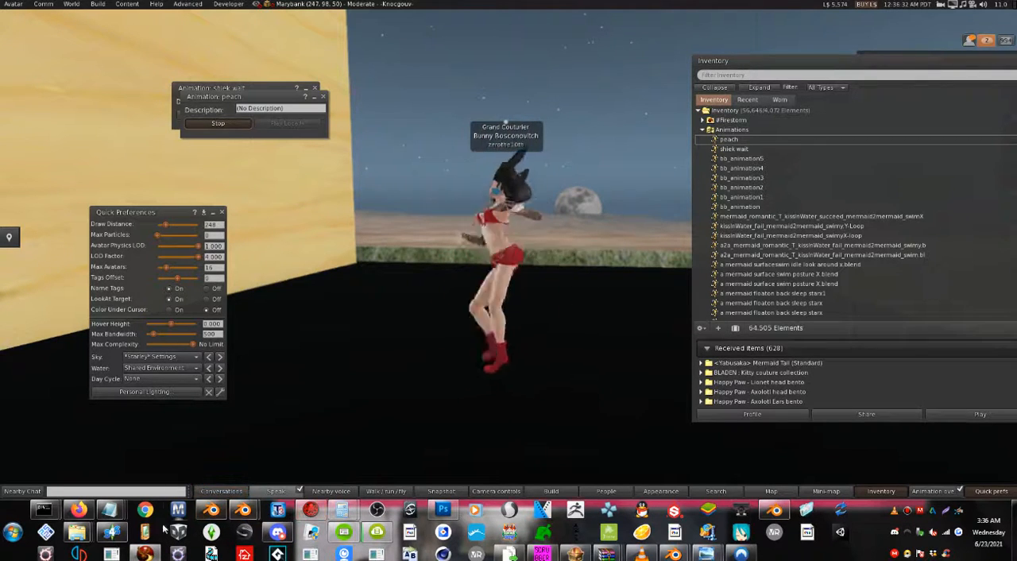
Return to Blender, set the export frame rate to 30 fps and re-export the rig's animation over peach.anim on the Desktop.
mouse_move(143, 553)
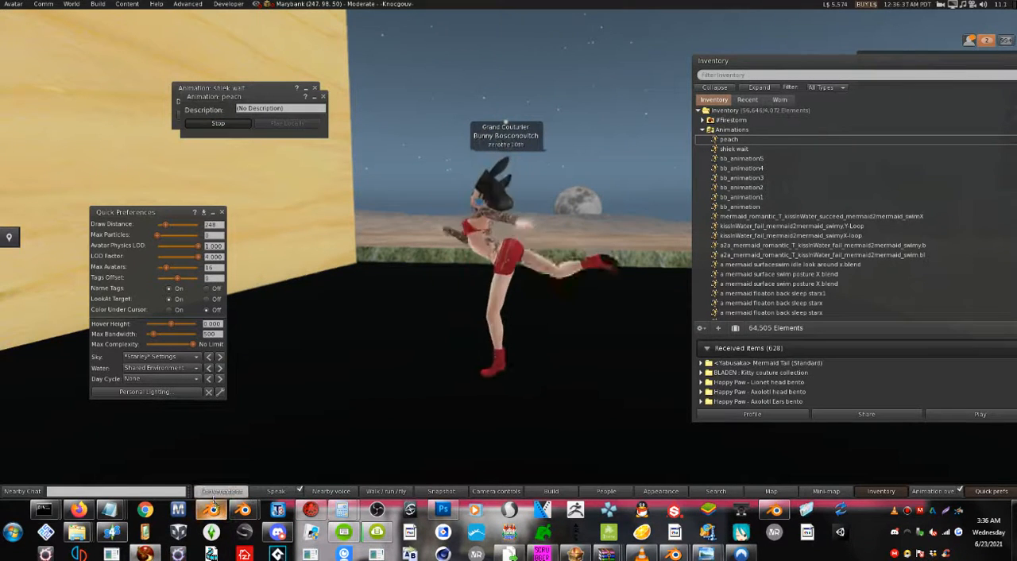
left_click(773, 510)
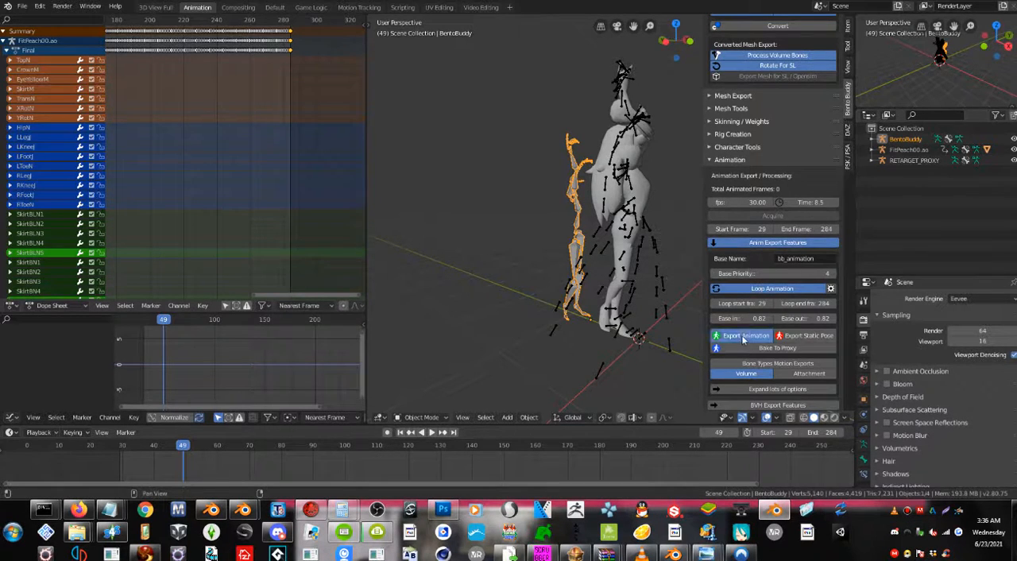
left_click(743, 338)
left_click(26, 76)
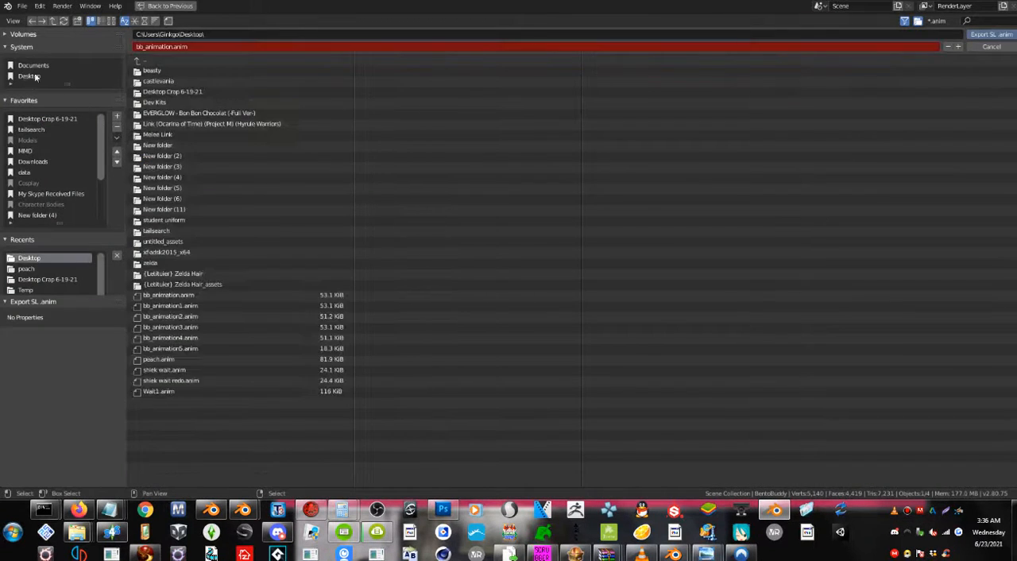
left_click(171, 360)
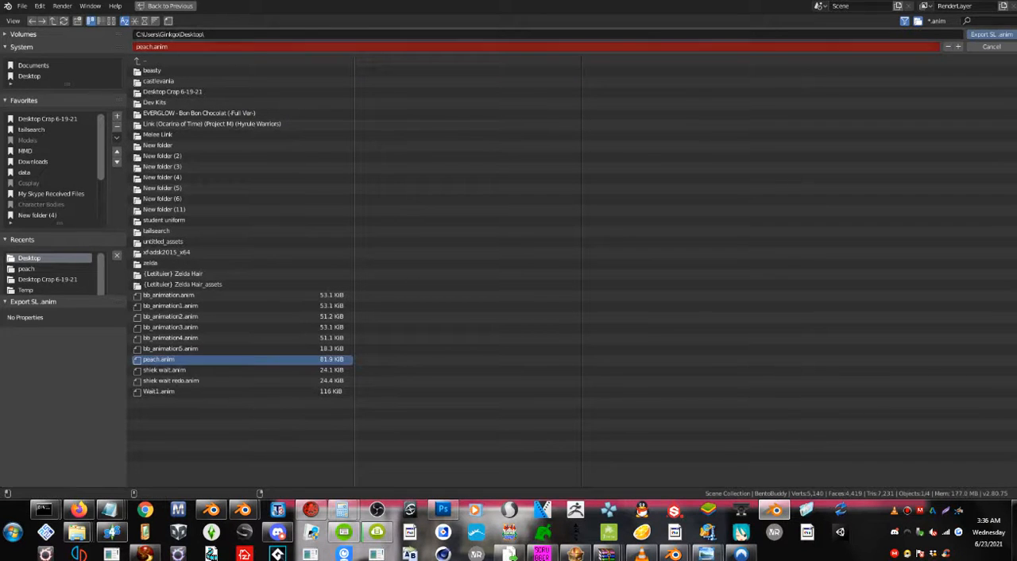
left_click(986, 36)
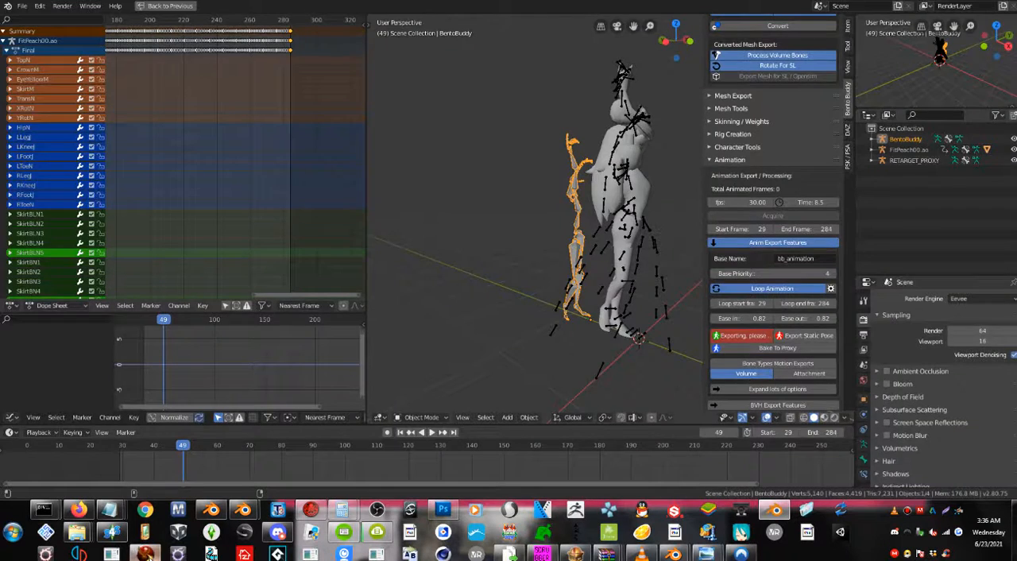
Switch to the Second Life viewer and upload the re-exported peach.anim animation under the name "peach".
left_click(148, 557)
left_click(99, 6)
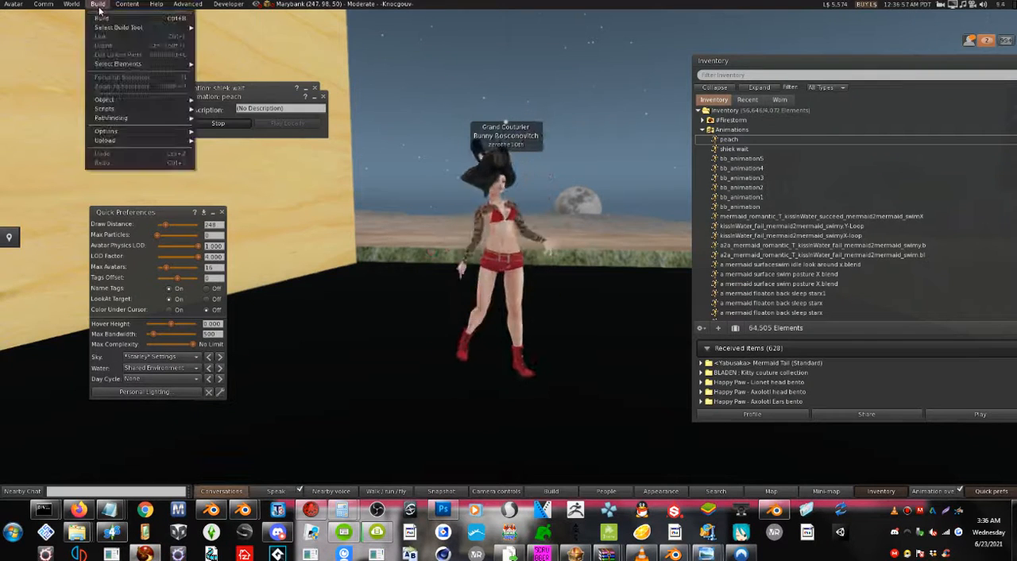
mouse_move(140, 140)
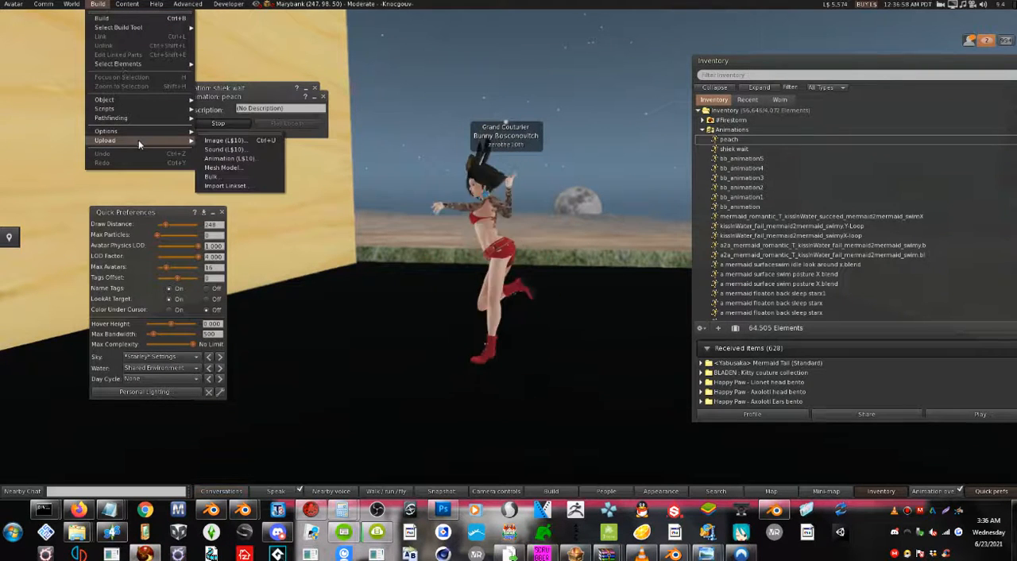
left_click(239, 161)
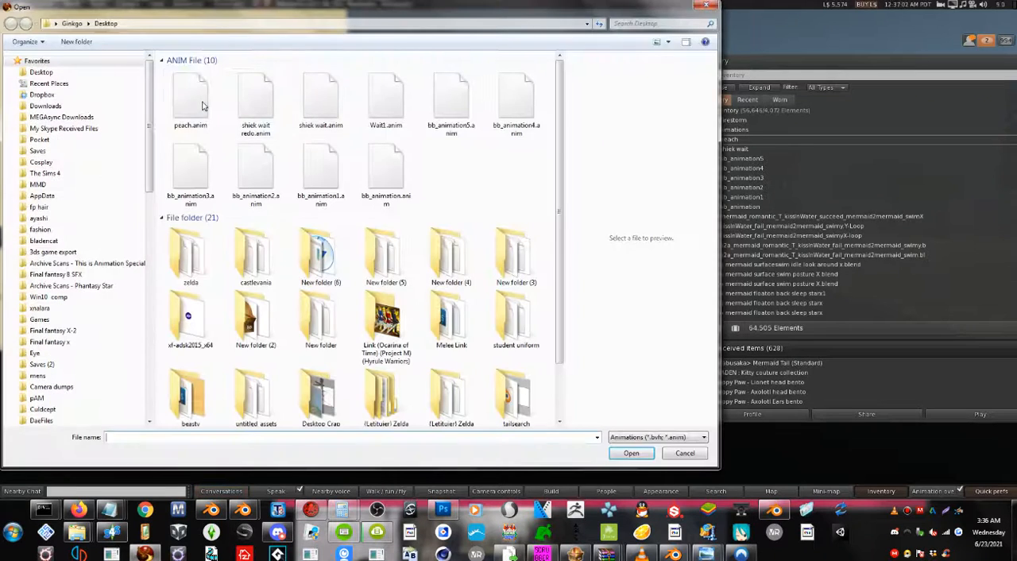
double_click(203, 106)
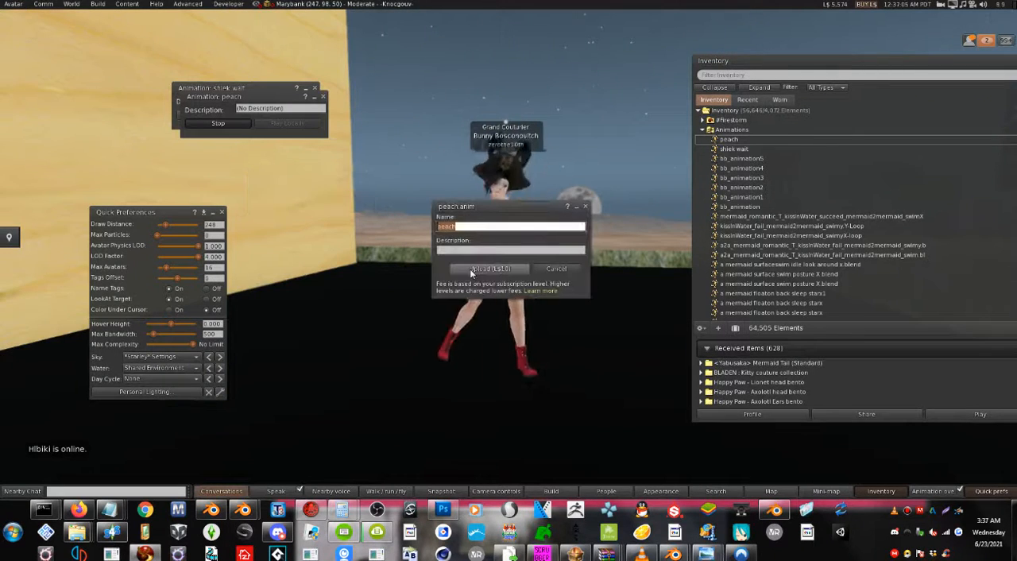
left_click(471, 274)
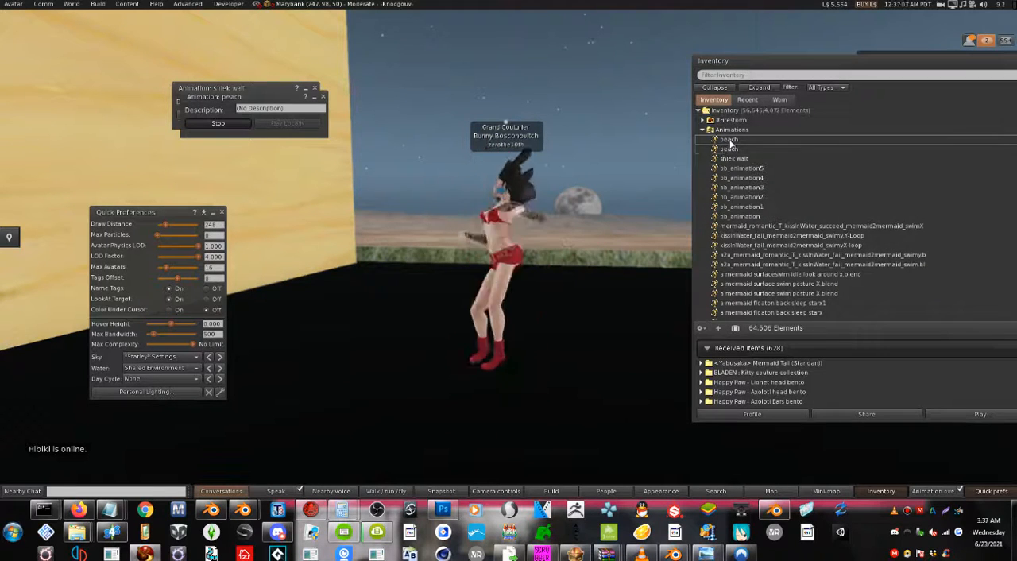
Close the preview of the older "peach" animation and play the newly uploaded "peach" inworld to check its speed.
left_click_drag(242, 111, 234, 131)
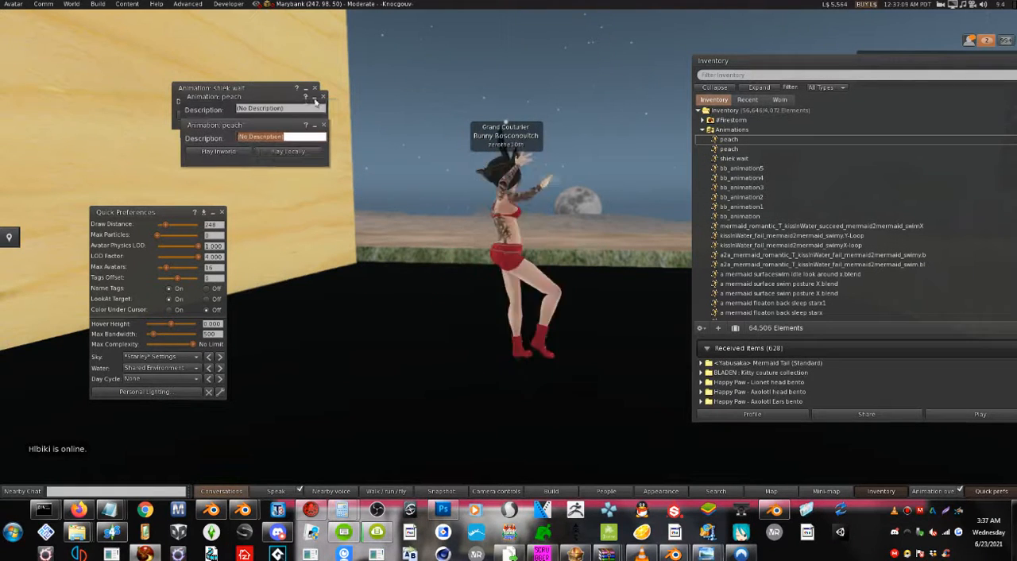
left_click(323, 97)
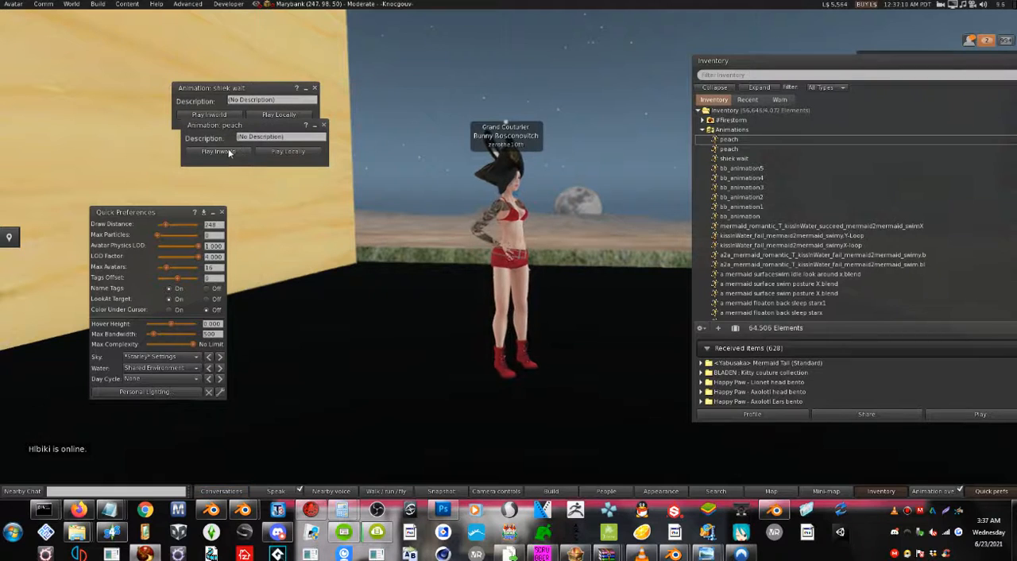
left_click(228, 151)
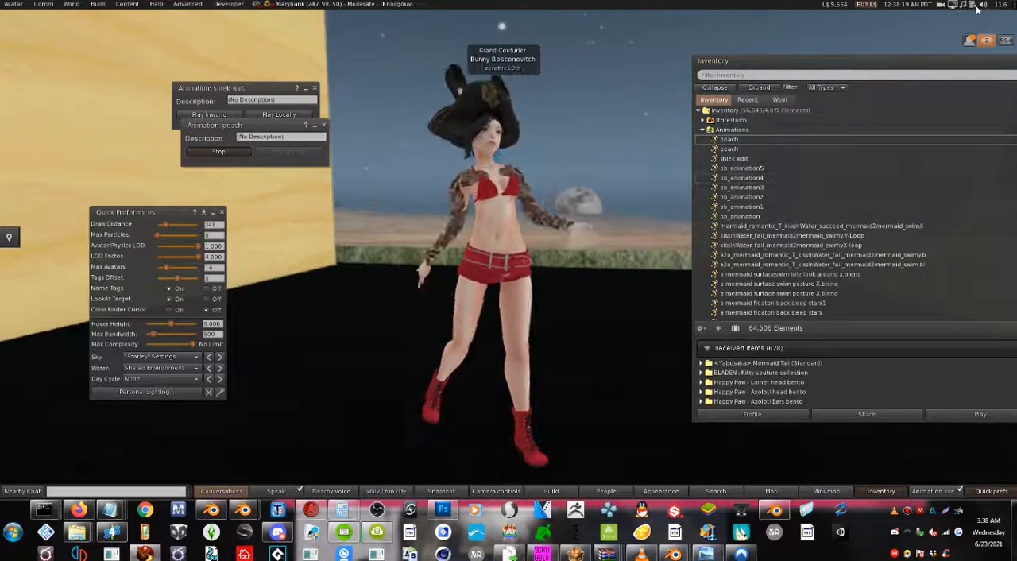
mouse_move(989, 4)
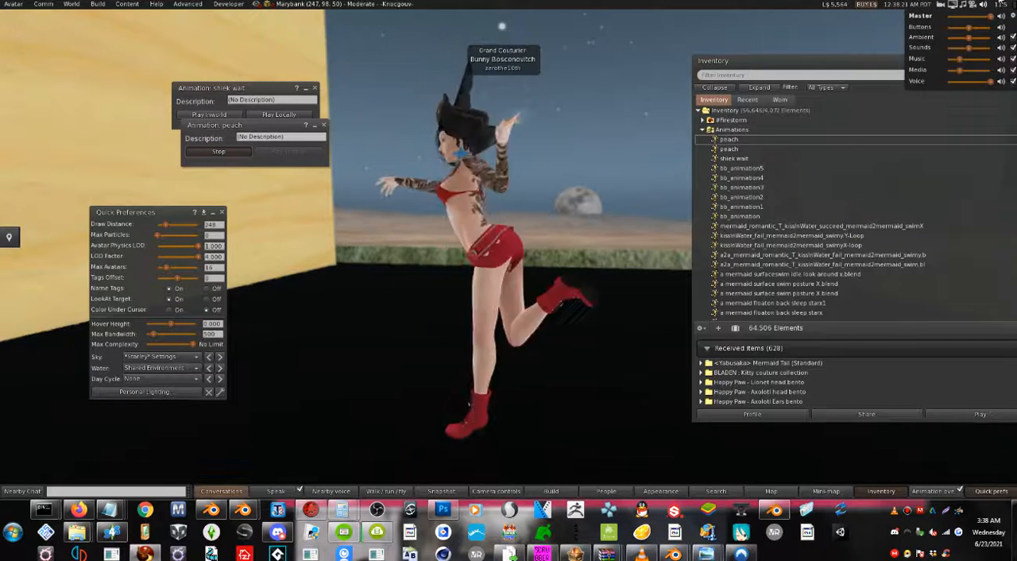